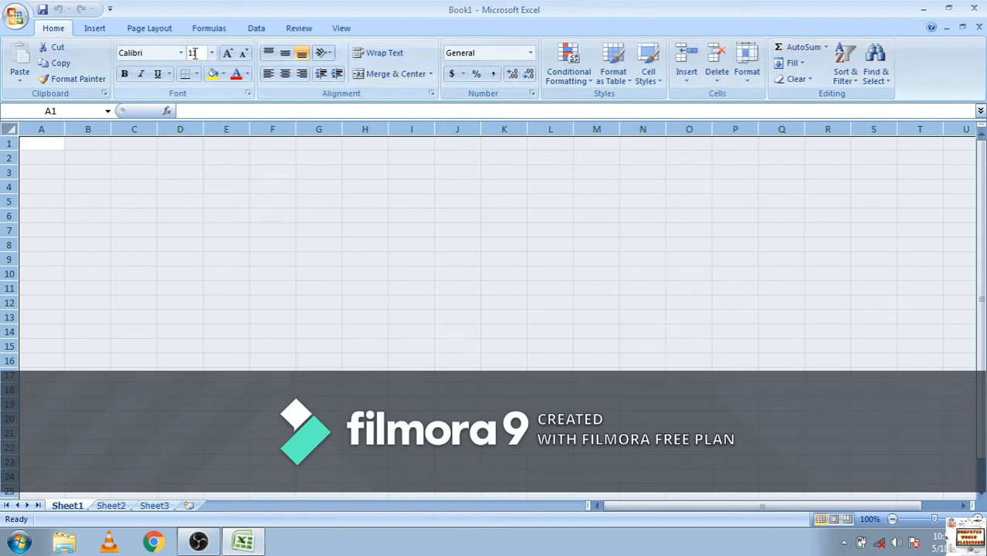
click(116, 28)
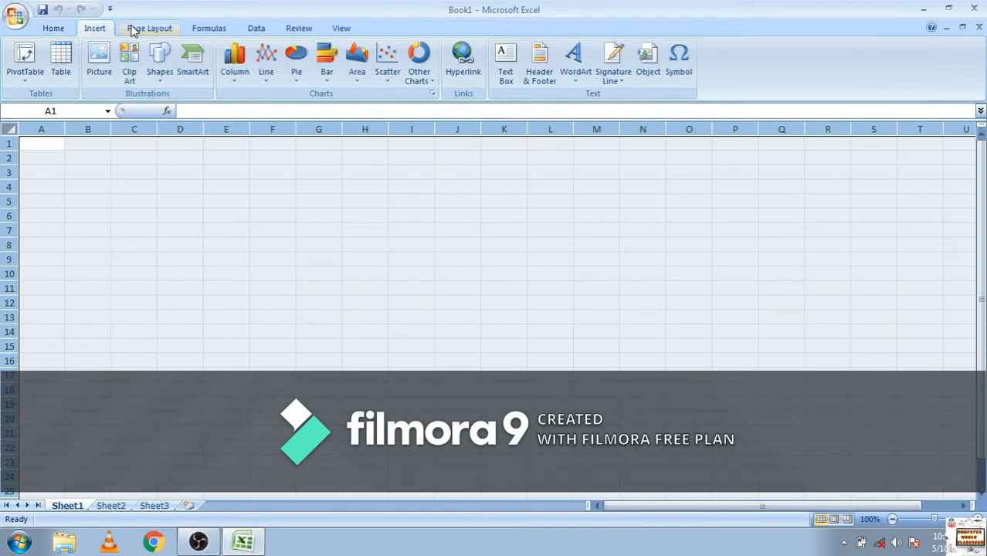
click(133, 28)
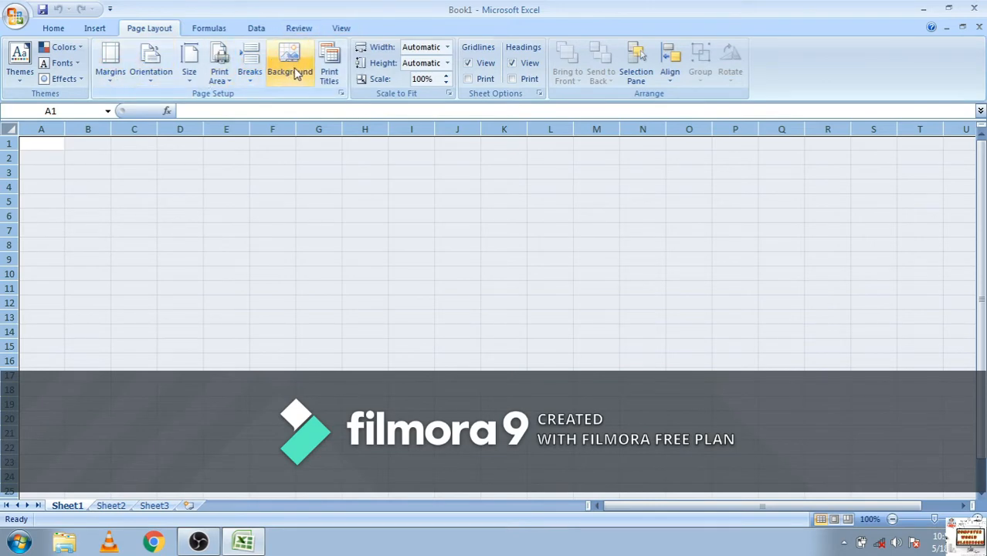
click(49, 29)
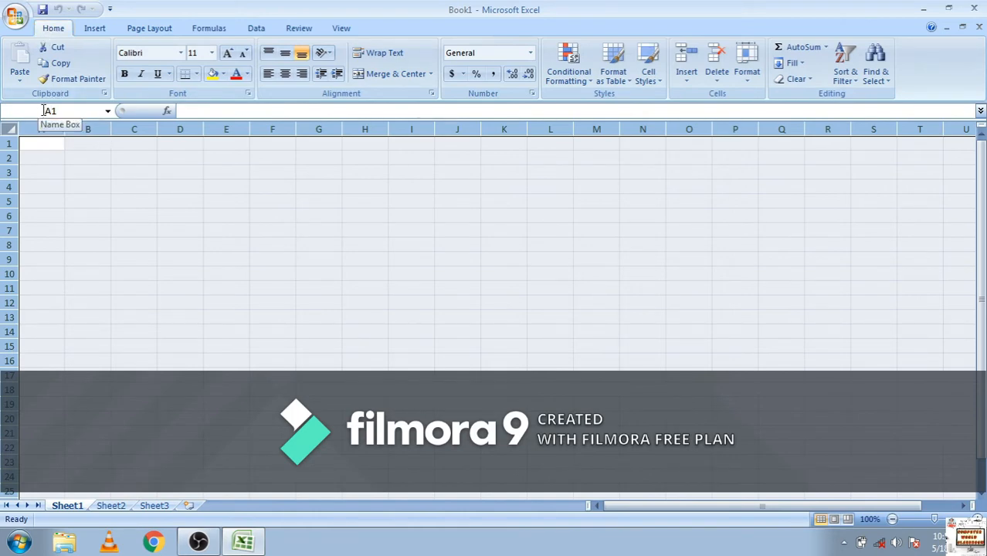
Try to go to the reference "s" through the cell reference box, and select cell B2
click(69, 110)
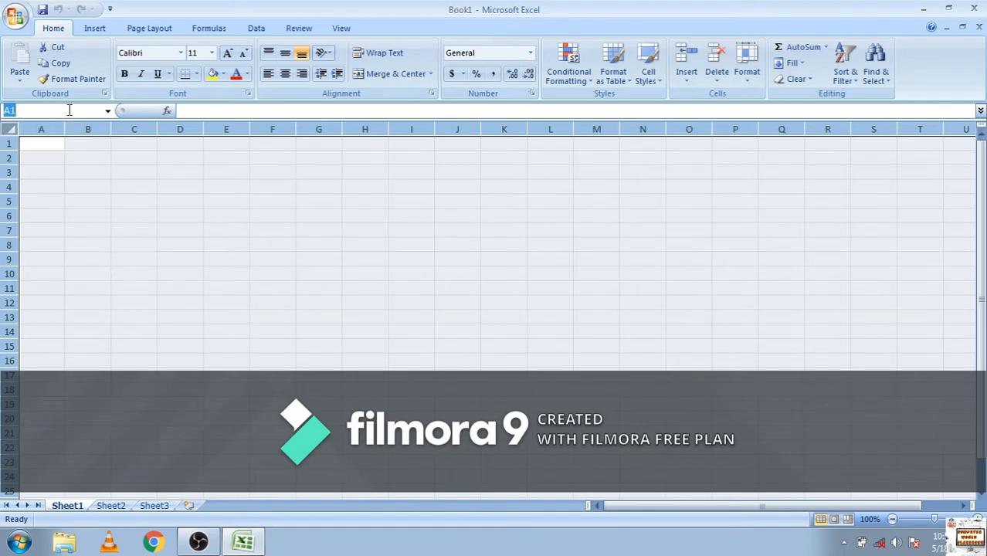
text(sheet no)
key(Return)
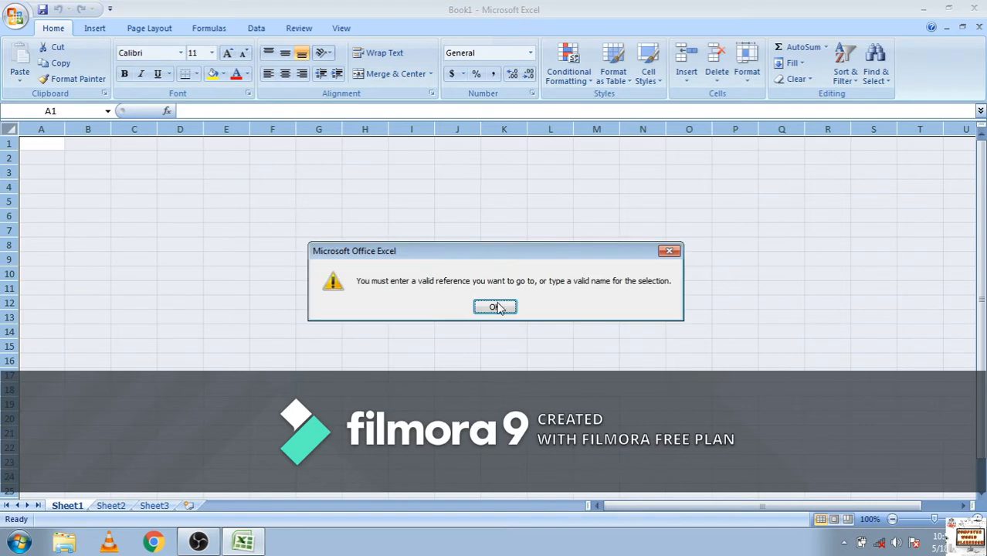
click(494, 307)
click(80, 158)
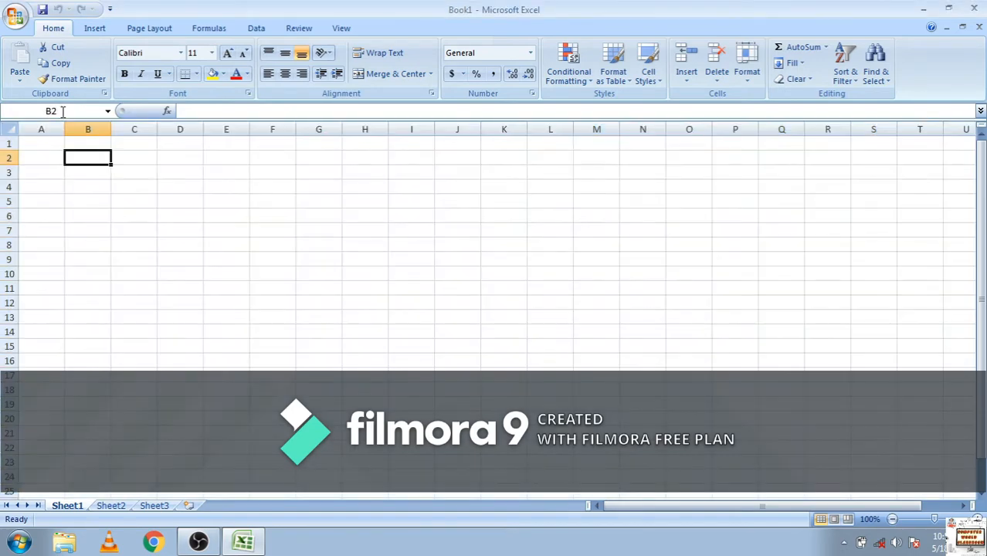
Enter the sample text "ghjfhj" in cell A1
click(49, 146)
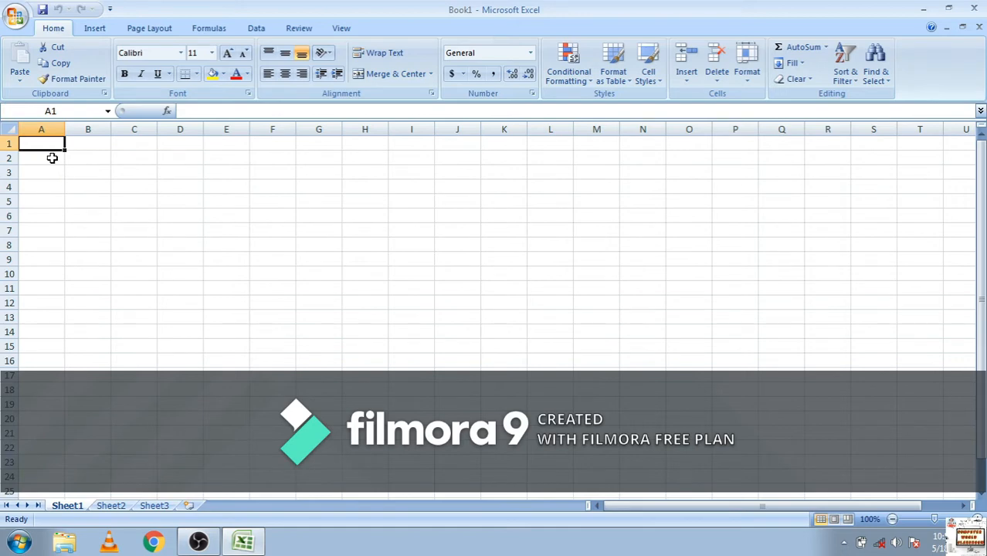
text(ghjfhj)
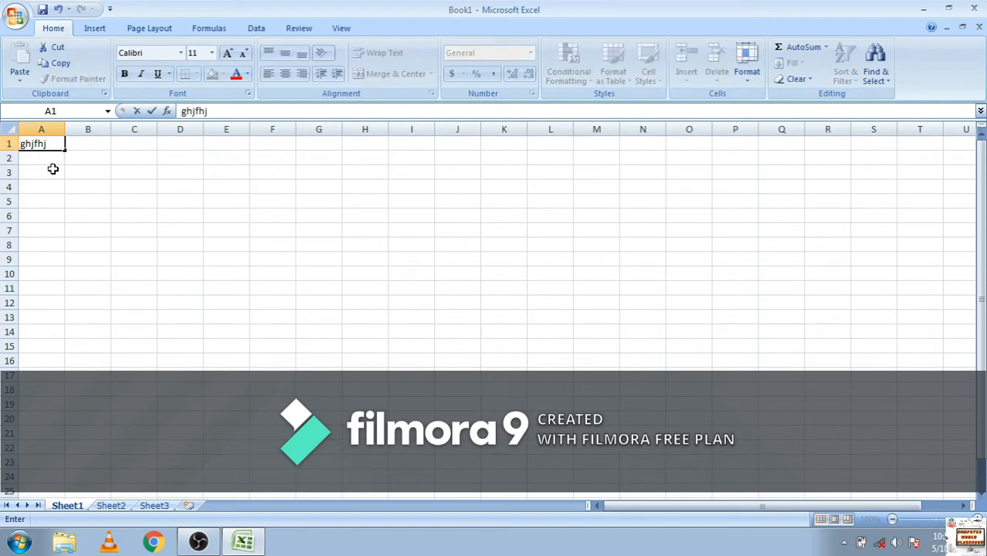
click(48, 168)
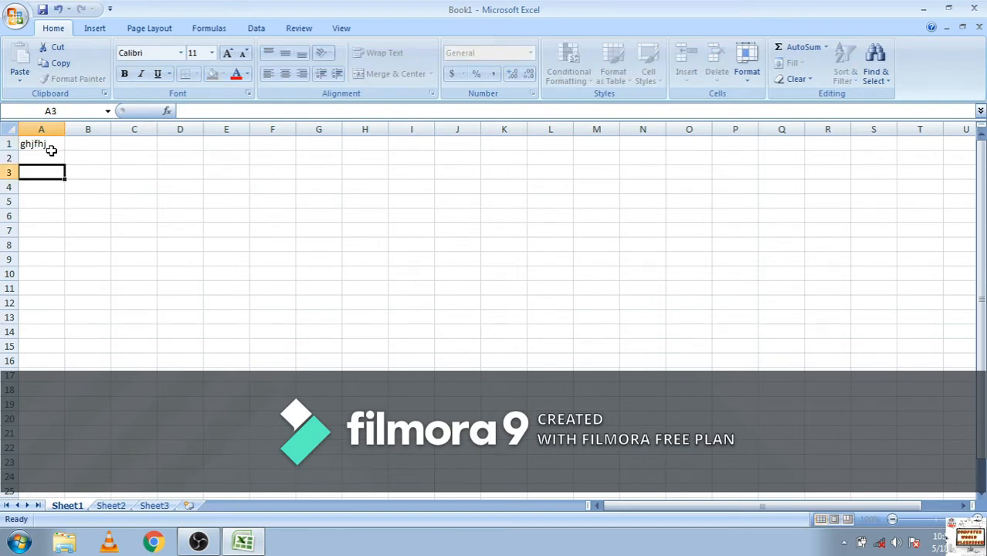
Examine the reference and content of cells A1, B2, B1 to E1, E7 and A2 by selecting each one
click(54, 147)
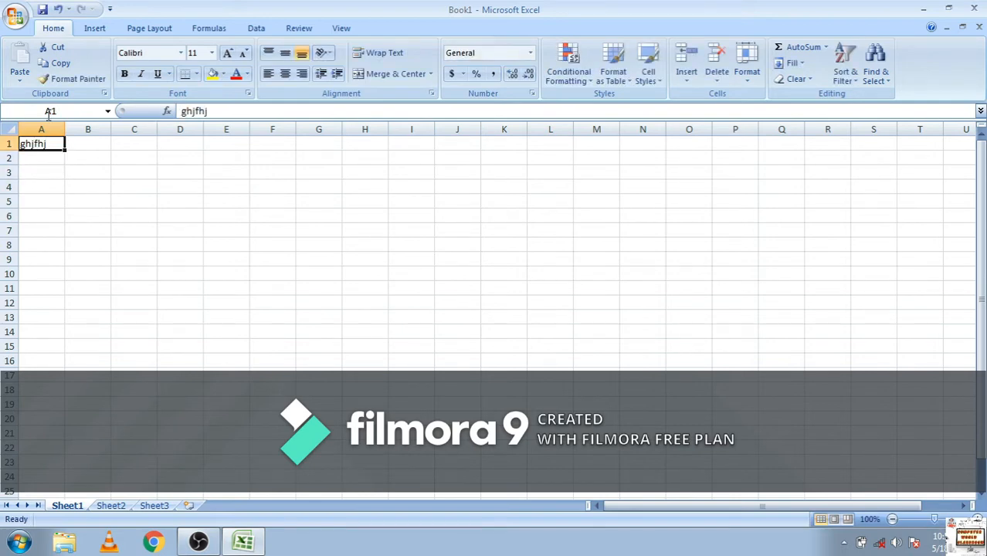
click(82, 154)
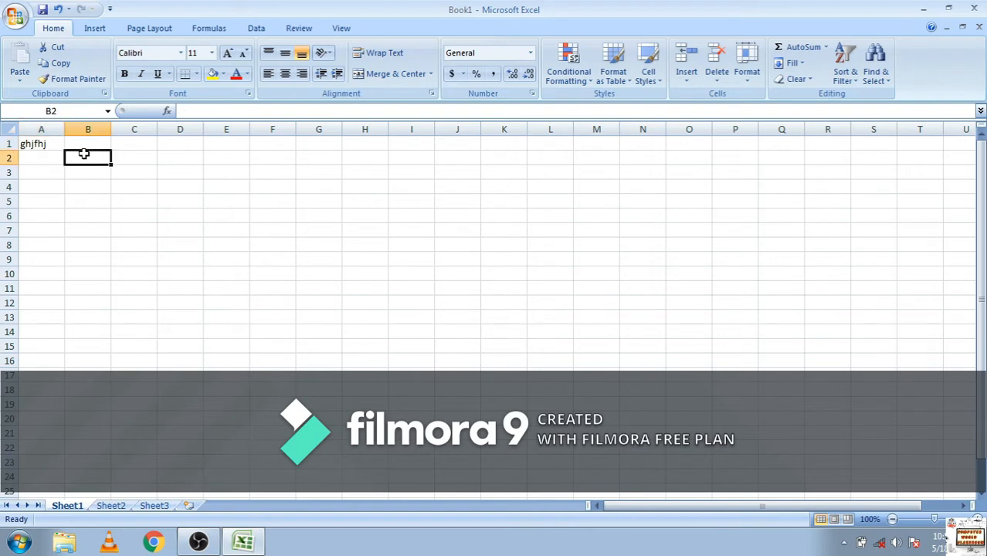
click(98, 142)
click(127, 139)
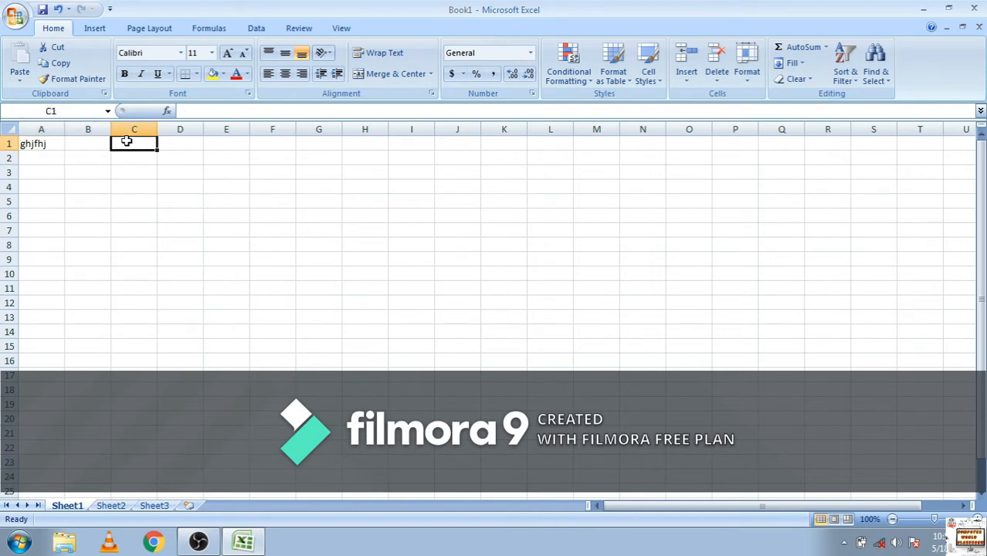
click(177, 140)
click(216, 144)
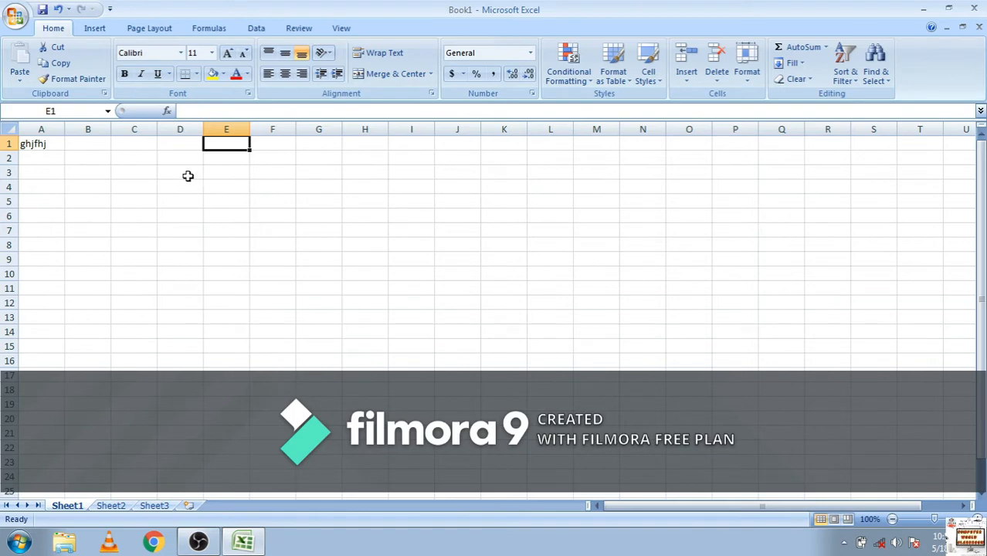
click(244, 230)
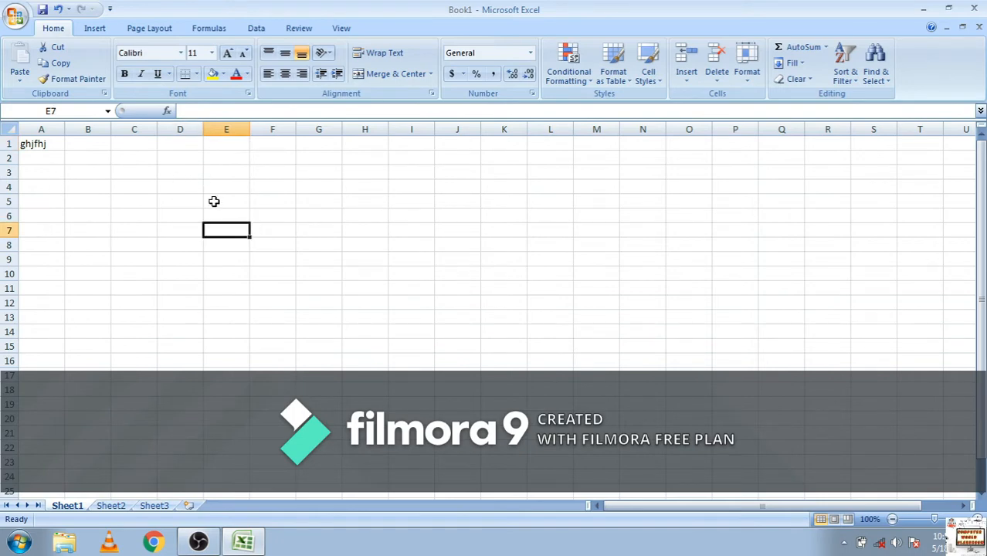
click(37, 156)
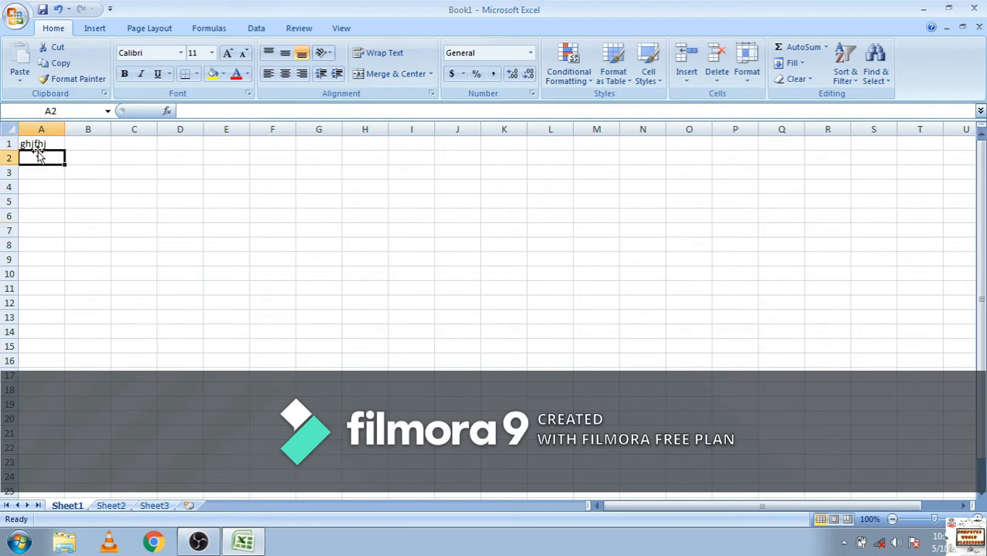
Append "ndbkdjgidjgdskldmdklh" to the text in cell A1 through the formula bar
click(36, 146)
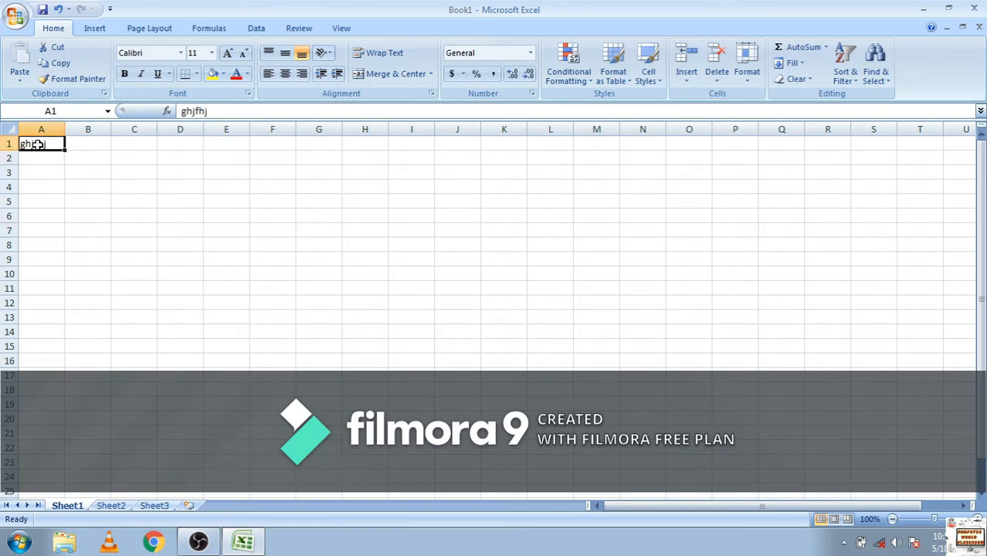
click(212, 110)
drag(213, 110, 152, 120)
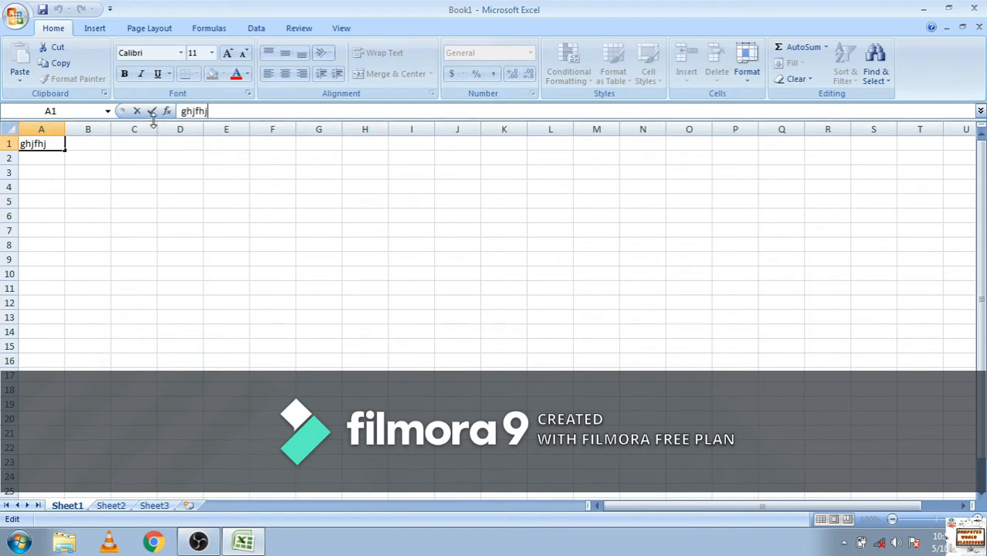
mouse_move(224, 114)
mouse_down()
mouse_move(185, 113)
mouse_move(219, 117)
mouse_move(180, 100)
mouse_move(176, 122)
mouse_move(187, 110)
mouse_move(219, 111)
mouse_up()
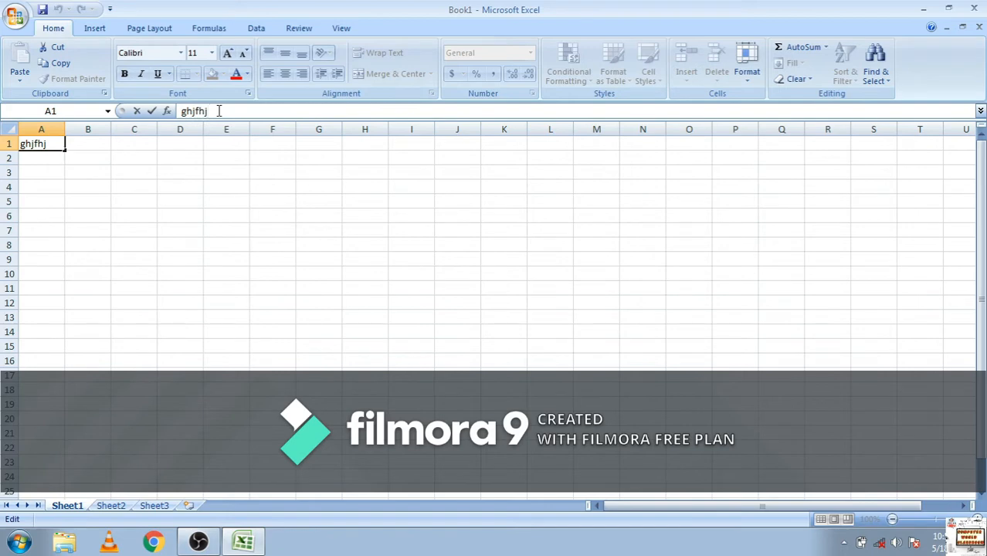
text(ndokdjgidjgdskldmdklh)
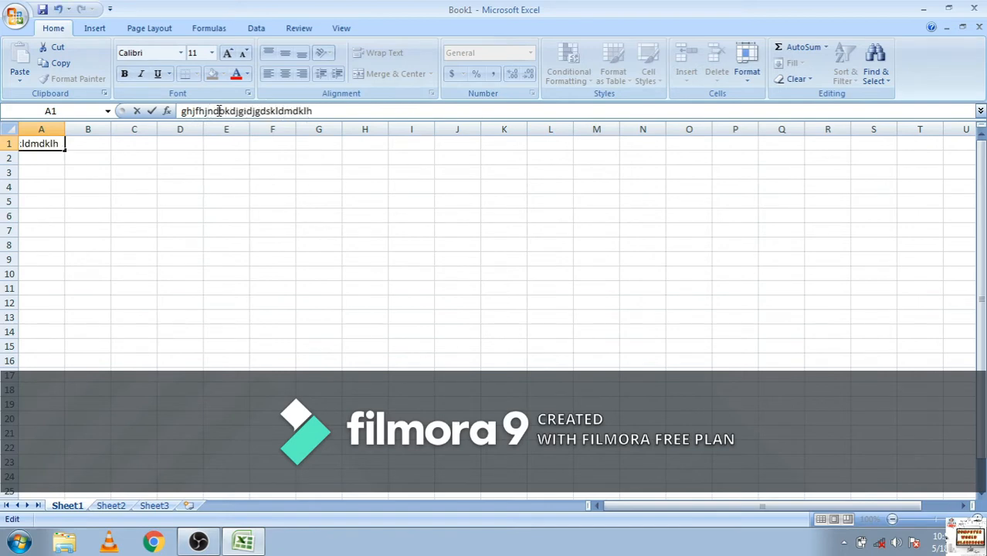
drag(323, 110, 196, 100)
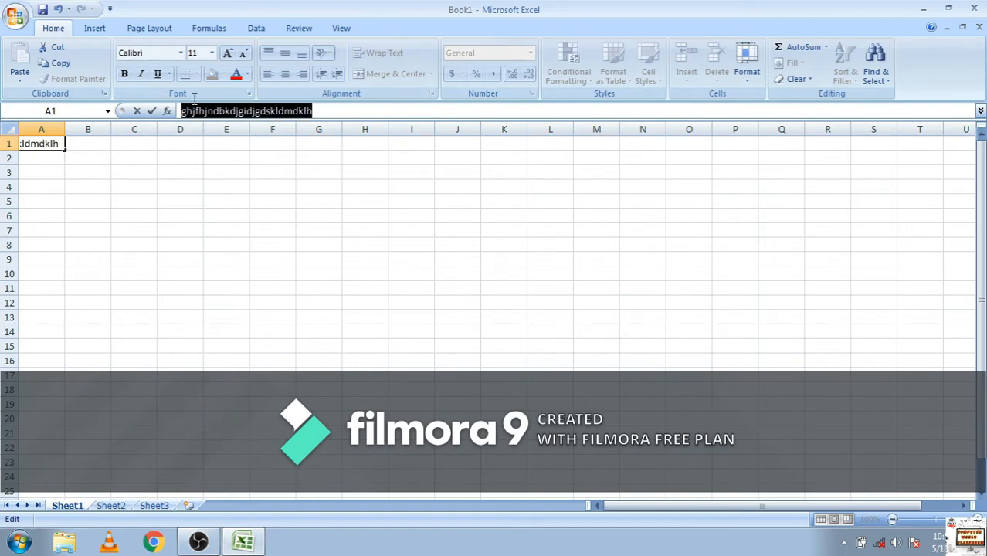
Enter "mndkjgds" in cell D2, "ndfdng" in cell F4 and ",ndk" in cell H5
click(193, 160)
text(mndkjgds)
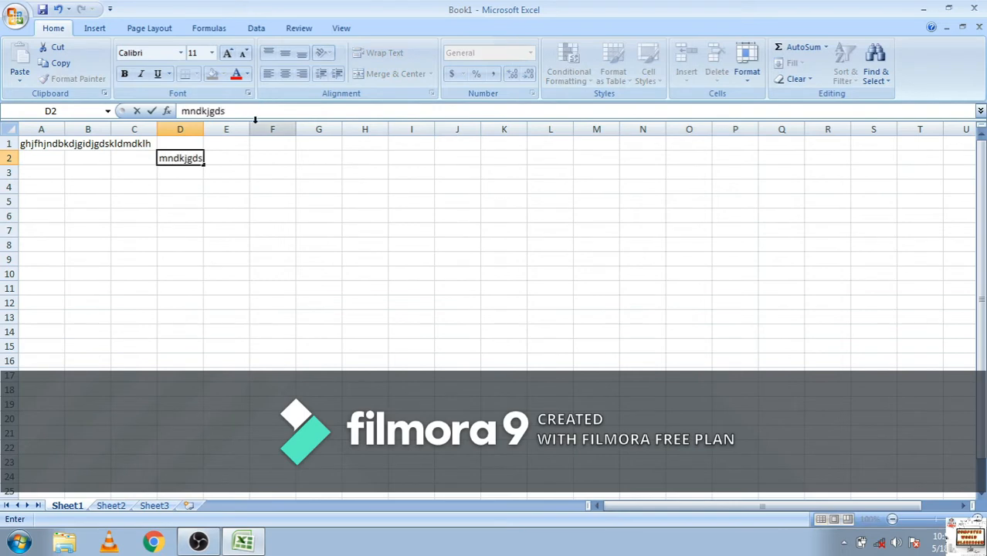
click(289, 186)
text(ndfdng)
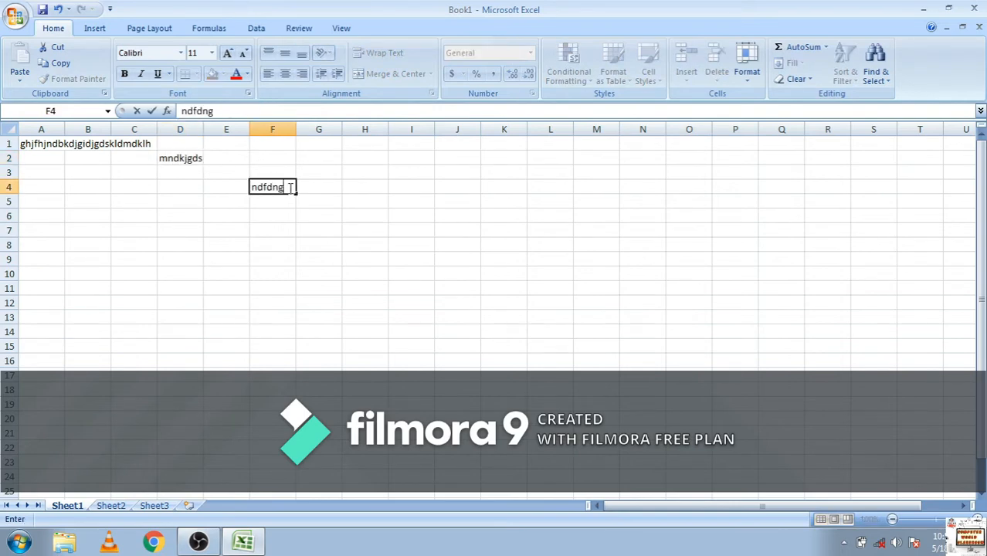
click(371, 197)
text(,ndk)
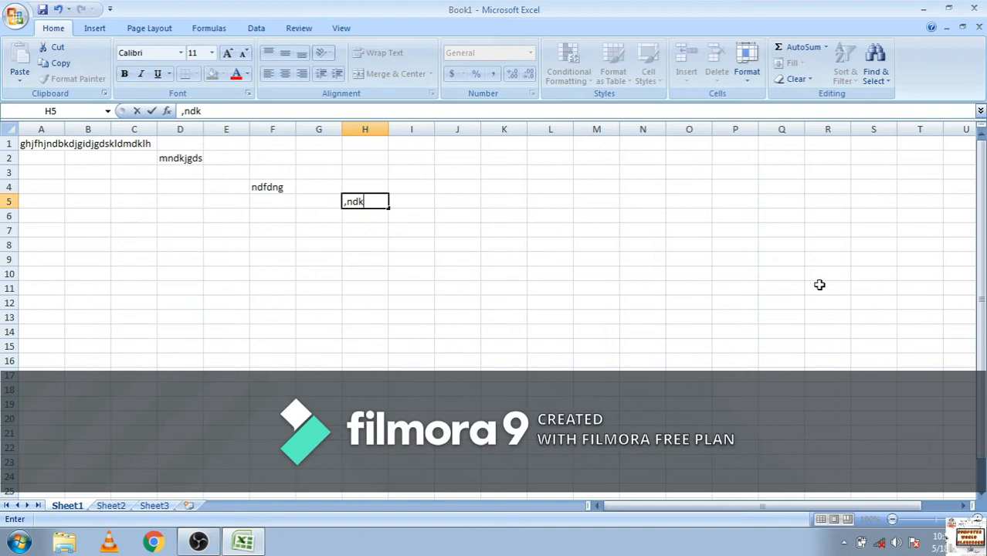
Scroll the worksheet down and across to view further rows and columns, and return to cell A1
drag(980, 247, 984, 390)
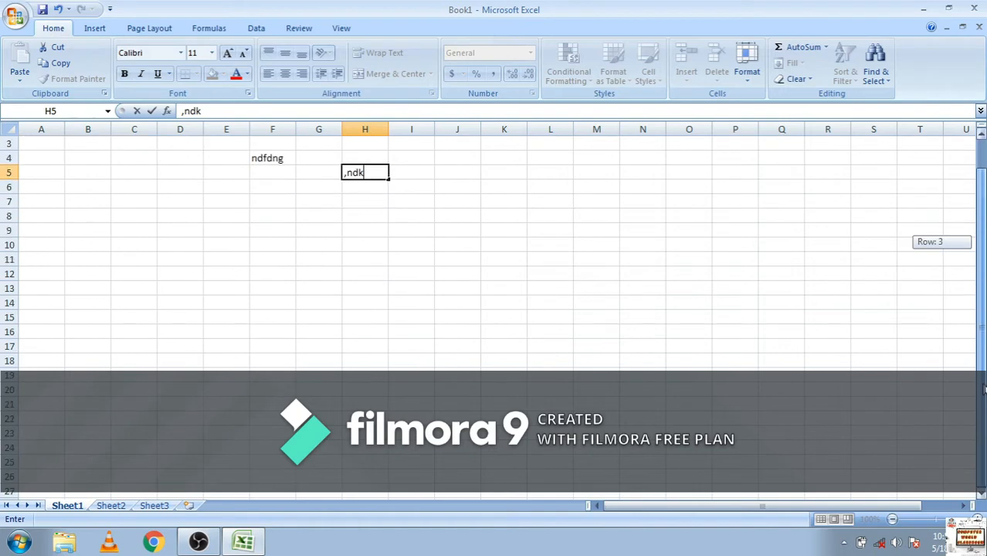
mouse_move(986, 286)
mouse_down()
mouse_move(982, 222)
mouse_move(983, 405)
mouse_move(969, 290)
mouse_up()
mouse_move(893, 507)
mouse_down()
mouse_move(902, 529)
mouse_move(822, 496)
mouse_move(897, 506)
mouse_up()
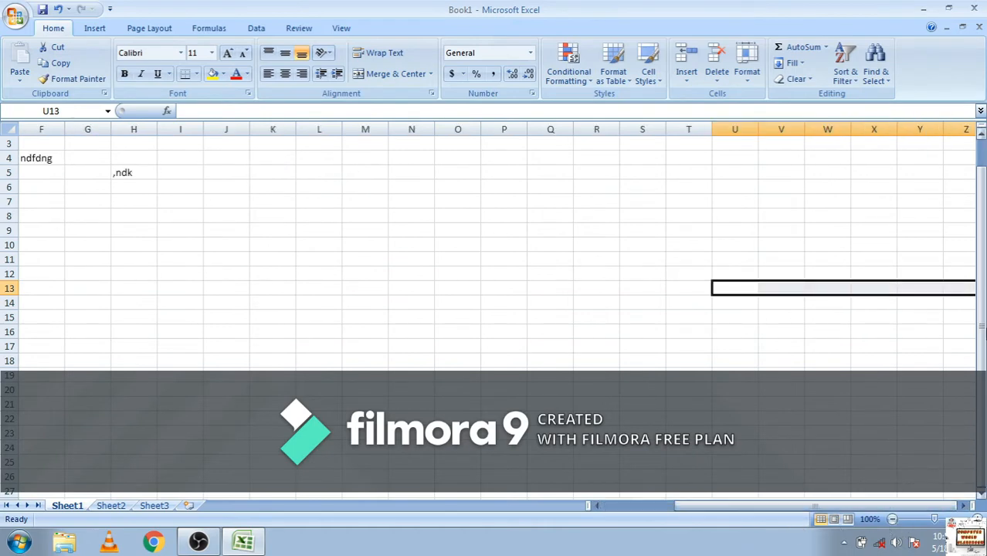
drag(983, 348, 985, 324)
drag(763, 506, 617, 510)
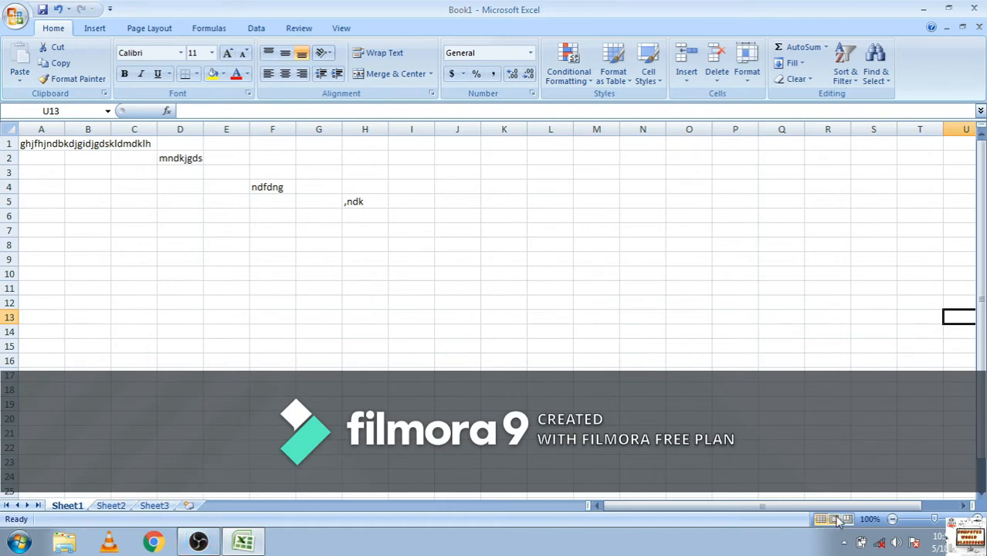
Zoom the worksheet out to 40%, raise the zoom to 106%, and bring column A back into view
click(892, 519)
click(892, 520)
click(892, 519)
click(892, 519)
click(892, 519)
click(892, 519)
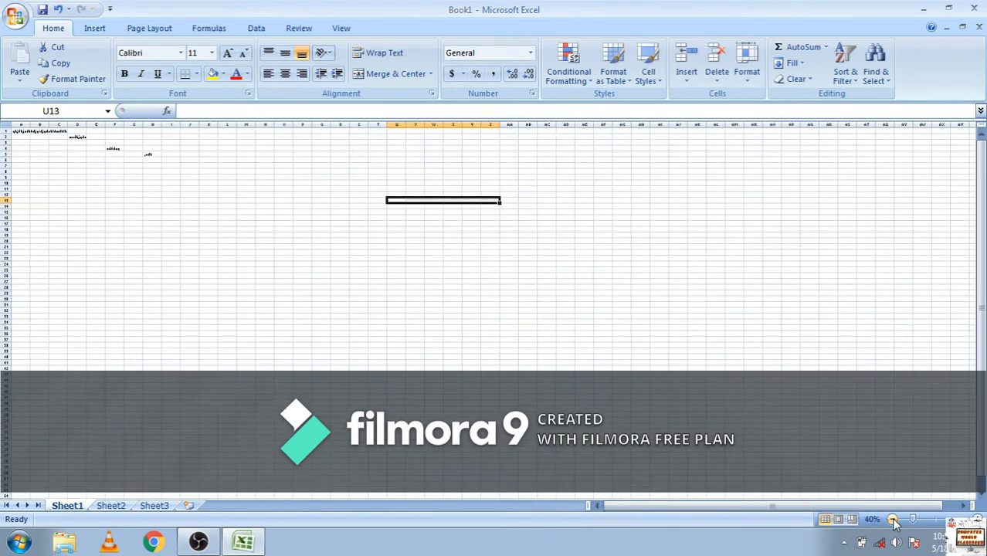
click(937, 519)
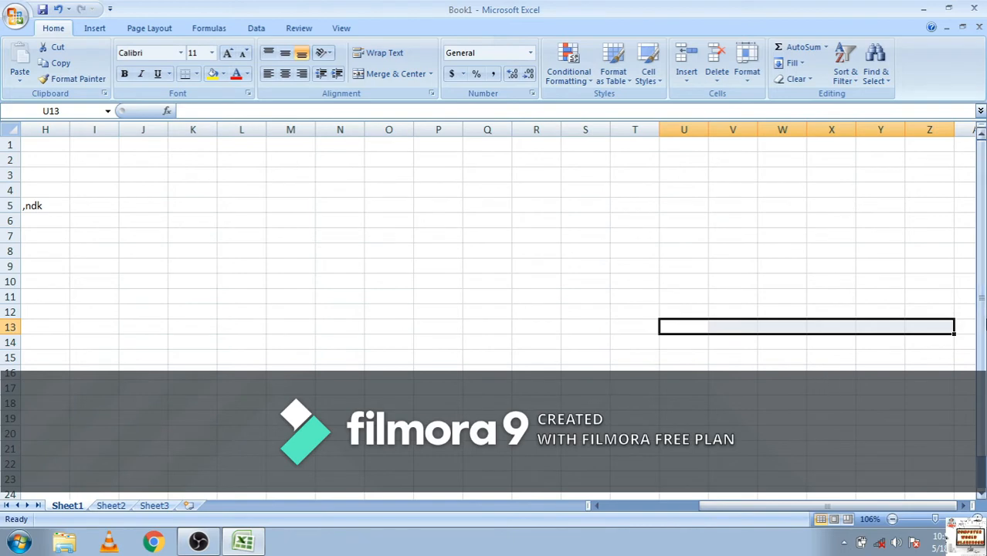
drag(983, 332, 967, 293)
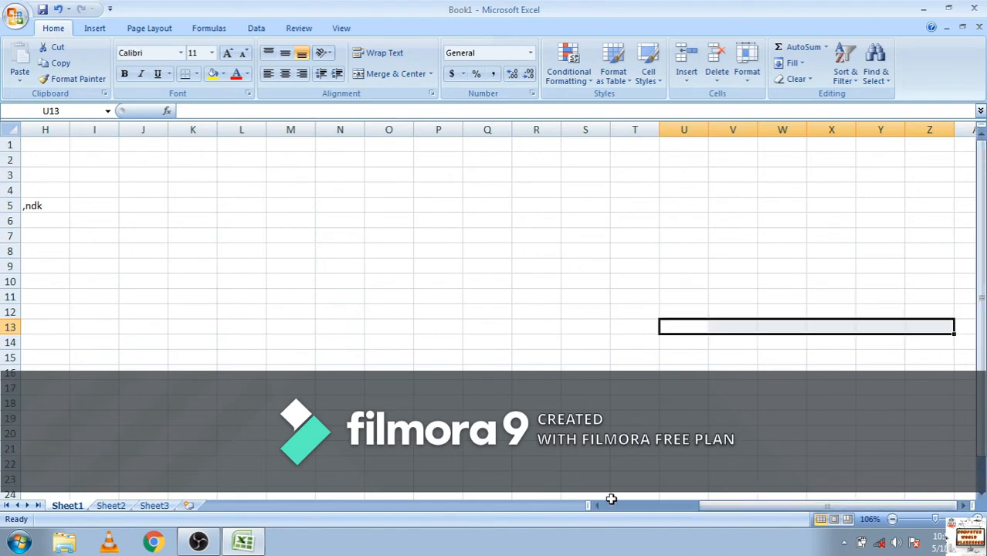
drag(739, 511, 615, 511)
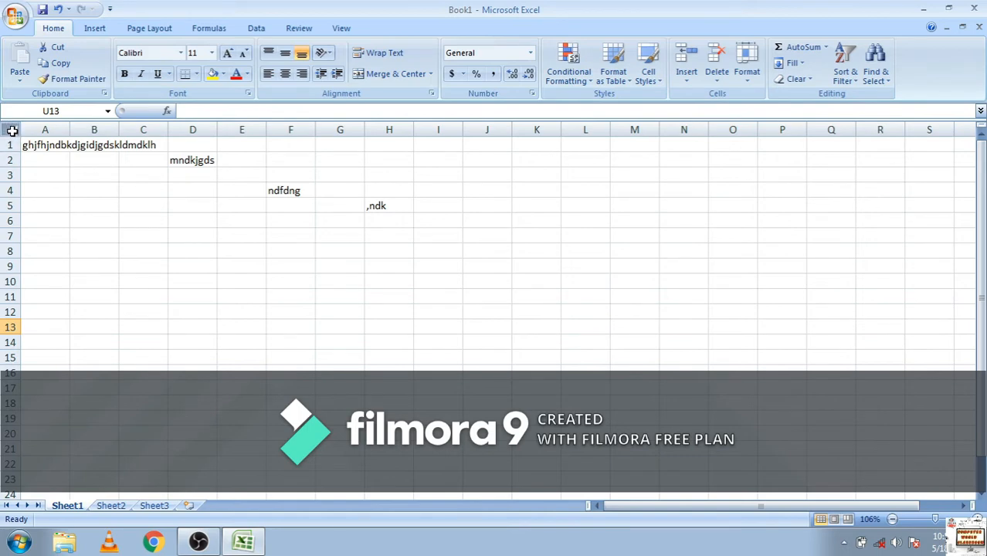
Select the entire worksheet, and clear that selection by selecting only cell H8
click(13, 131)
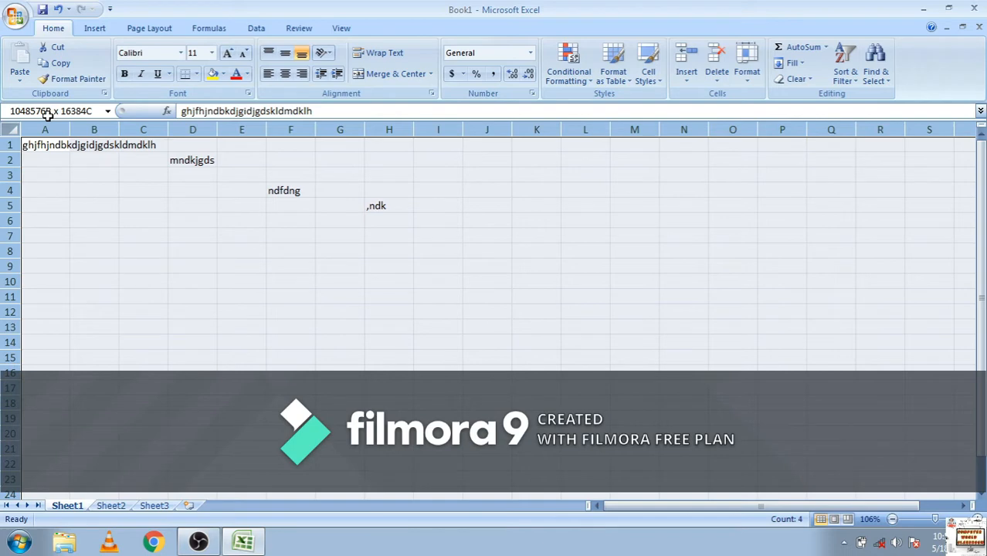
drag(47, 116, 50, 116)
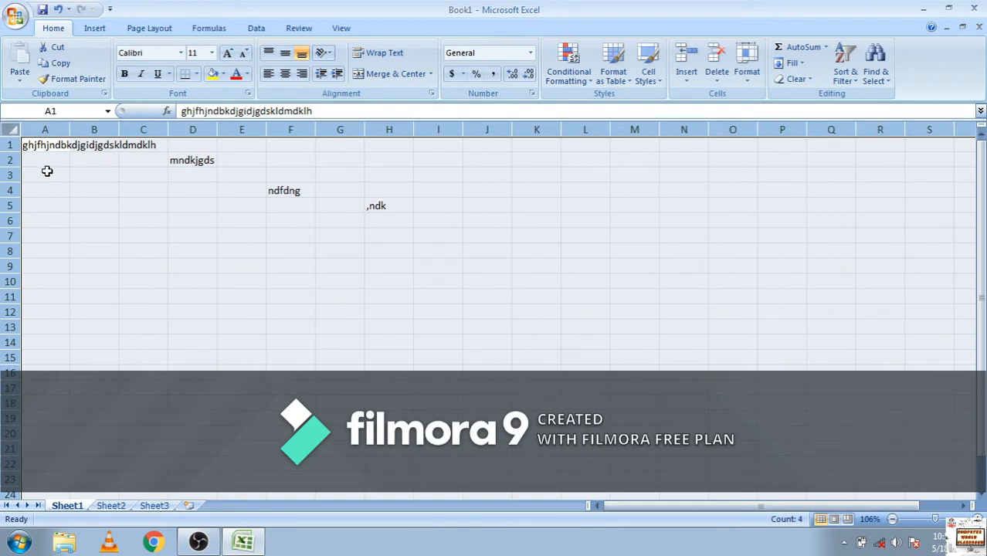
drag(33, 154, 2, 113)
drag(2, 4, 4, 69)
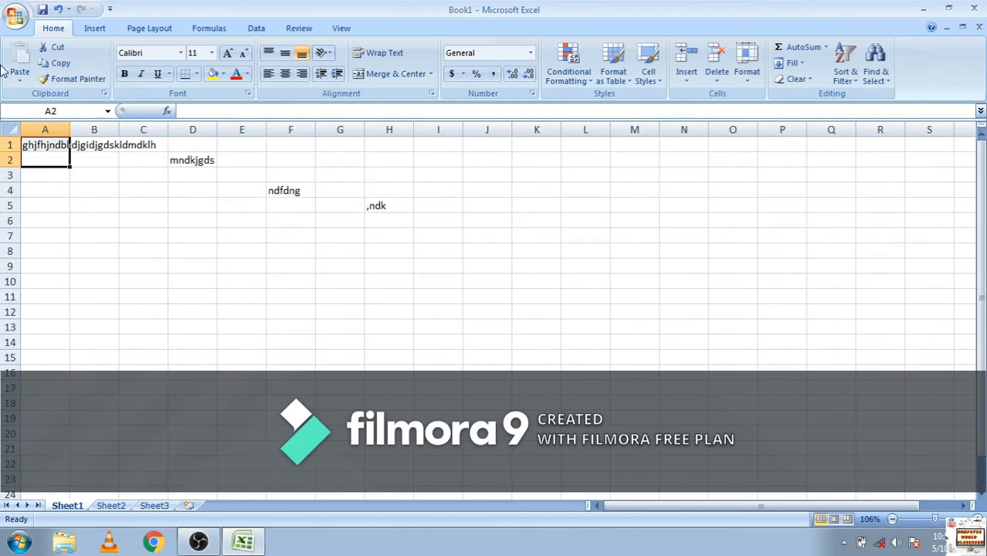
click(16, 130)
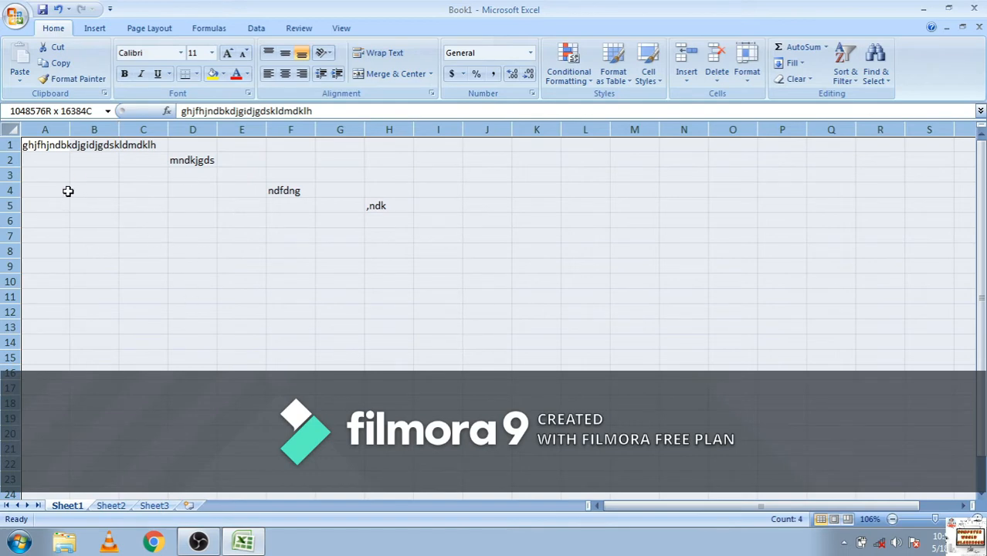
click(10, 131)
click(10, 131)
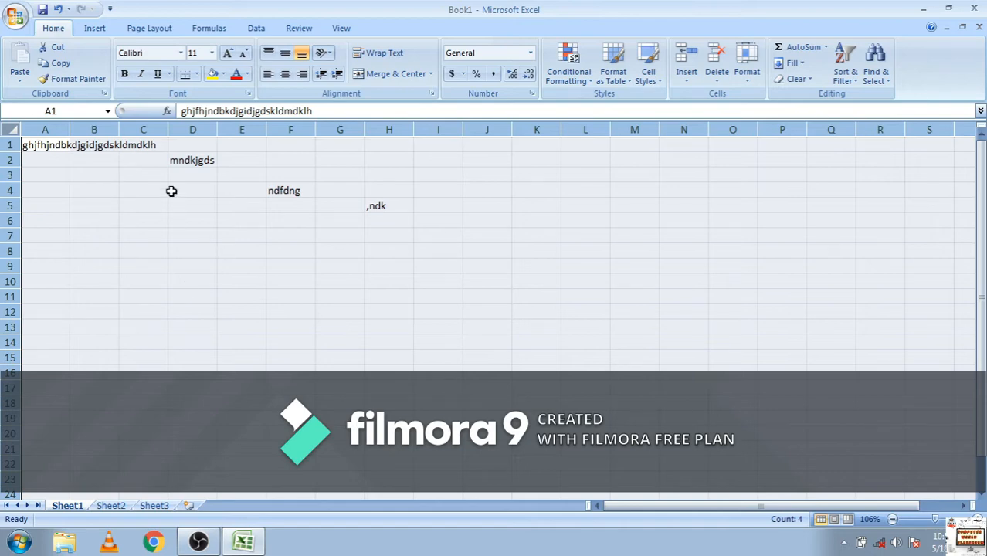
drag(176, 179, 378, 208)
click(364, 251)
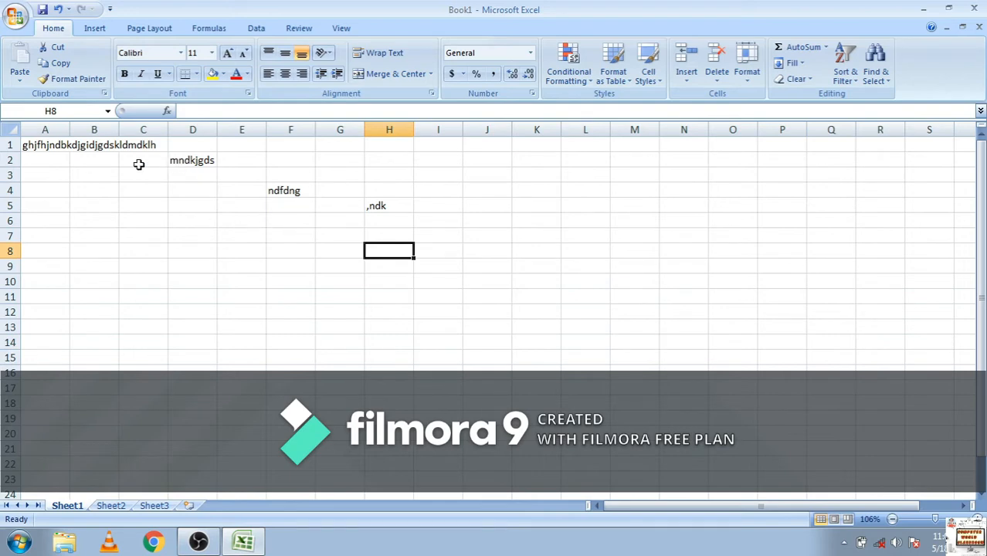
Select a block of cells starting at A1 and spanning to column S, repeat the selection, and clear it by selecting a single empty cell
drag(36, 155, 681, 159)
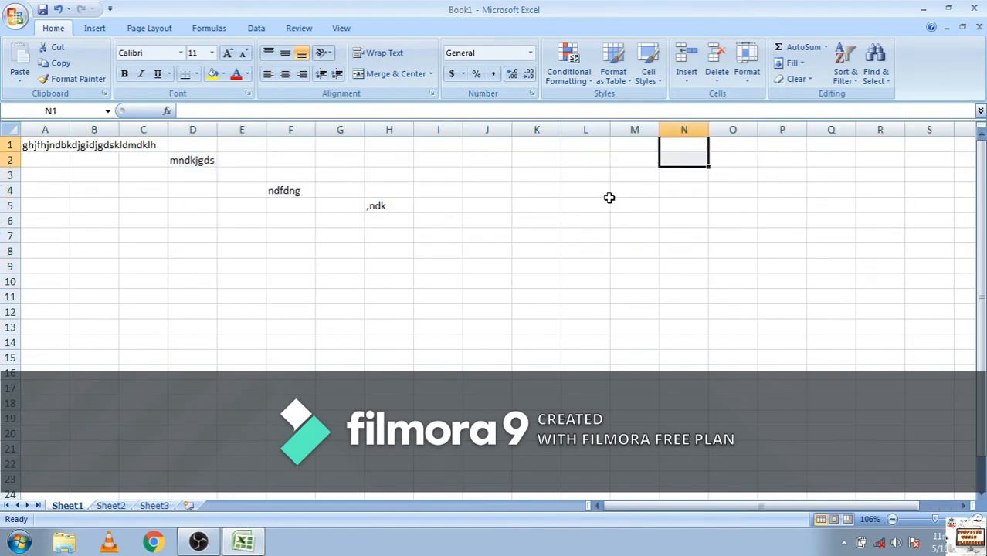
drag(35, 152, 935, 214)
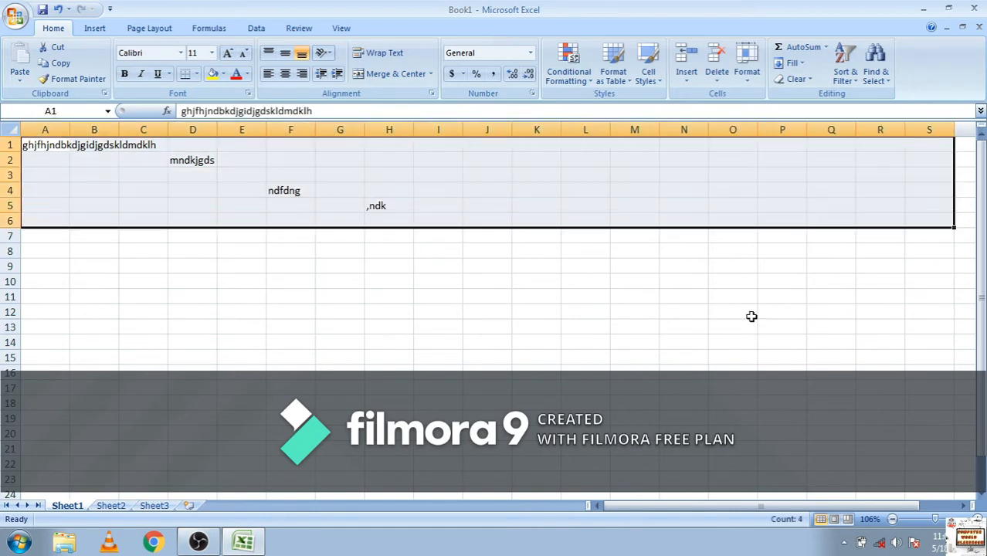
click(578, 321)
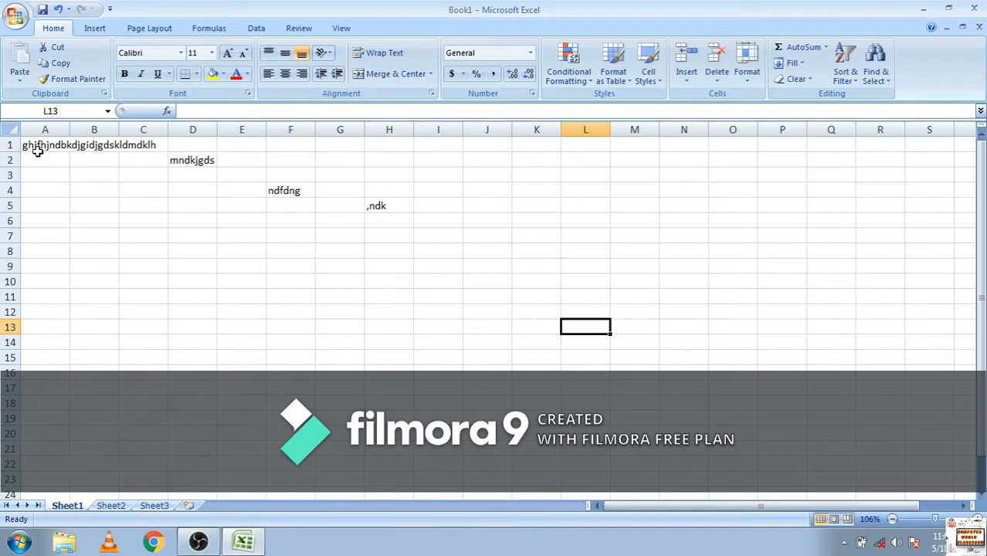
click(43, 147)
drag(42, 147, 905, 205)
click(564, 313)
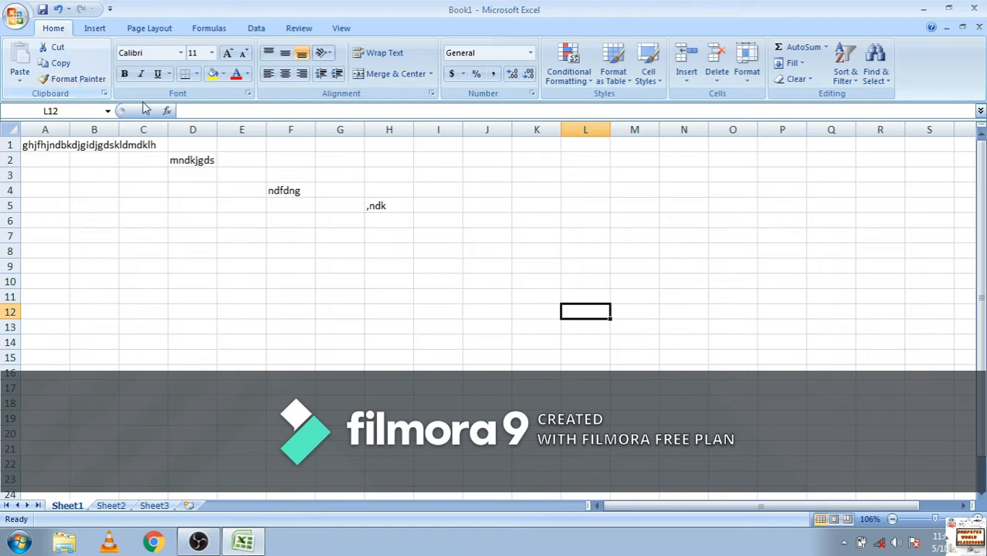
Create a new blank workbook
click(17, 17)
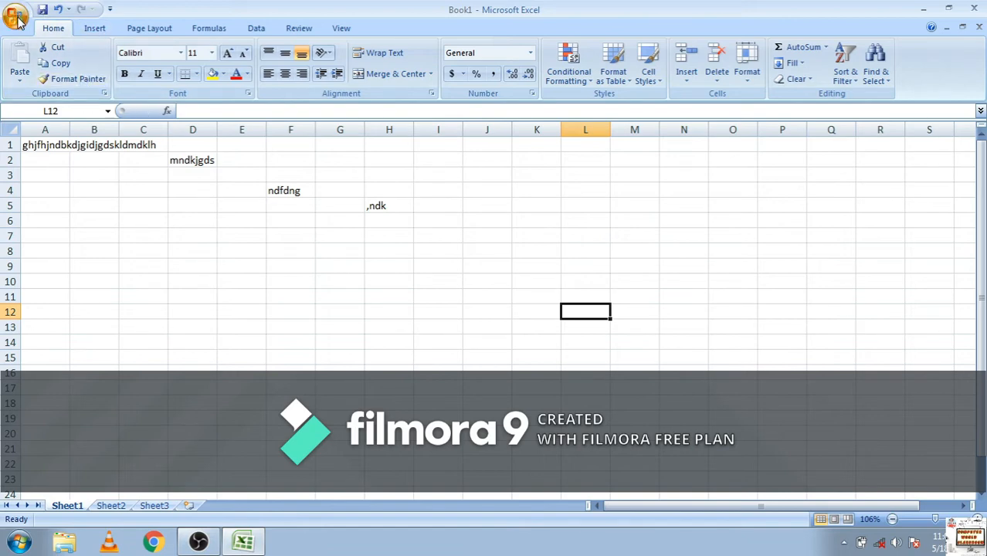
click(37, 58)
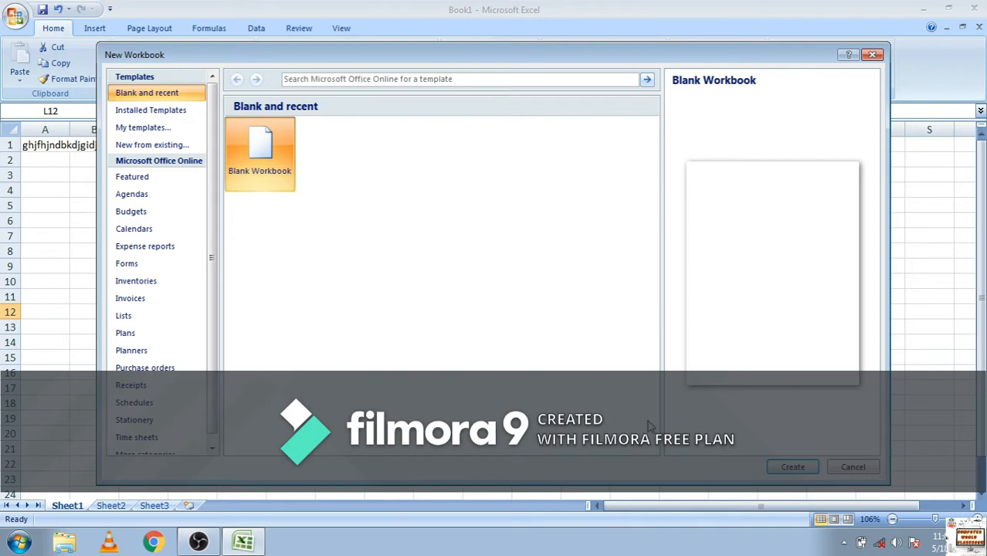
click(793, 464)
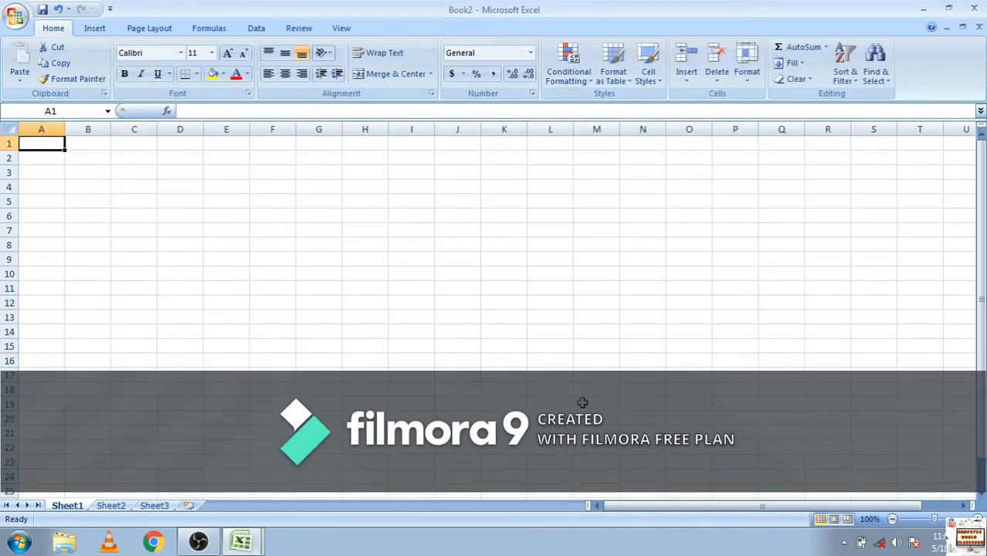
Select columns D to G, review the file types available for saving the workbook, and close the Save As dialog without saving
drag(166, 199, 632, 382)
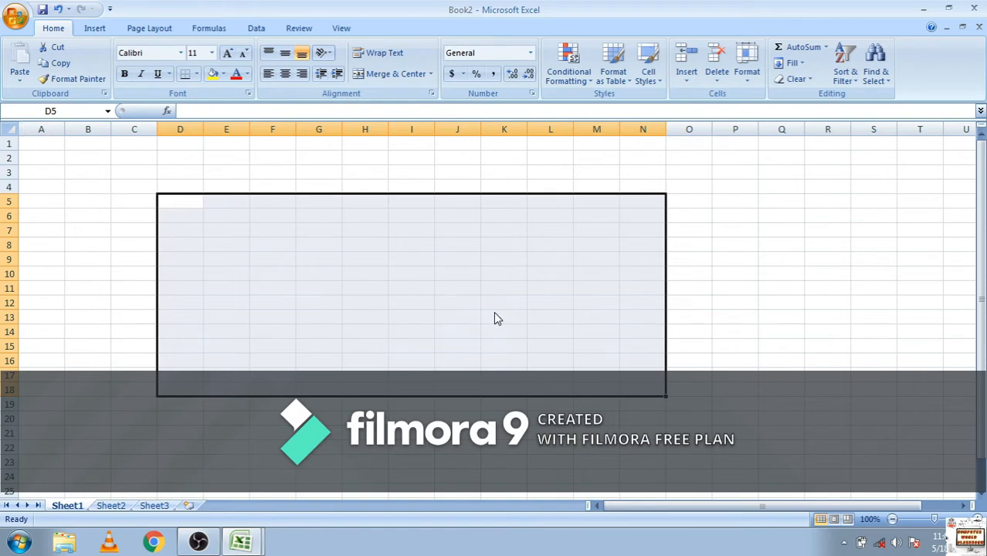
drag(180, 129, 326, 313)
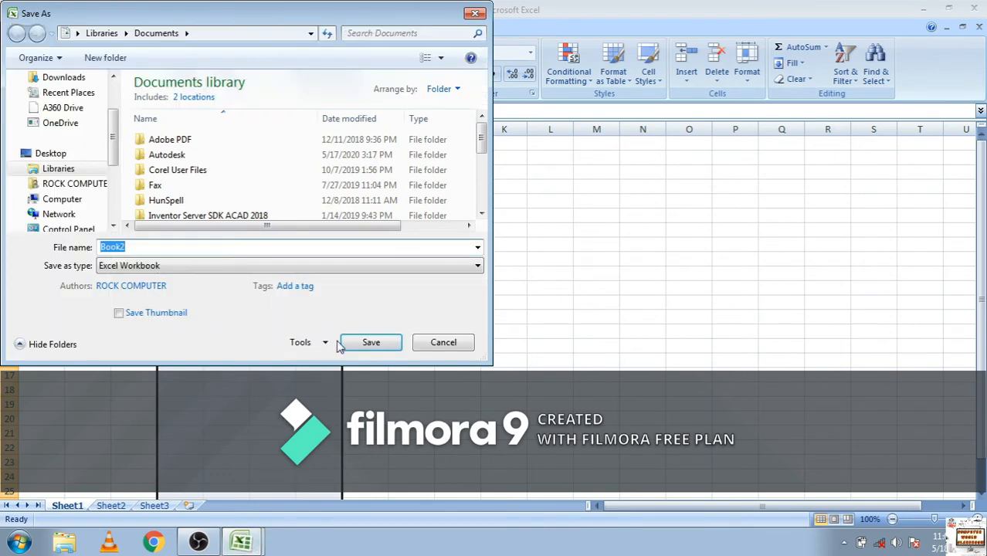
click(432, 268)
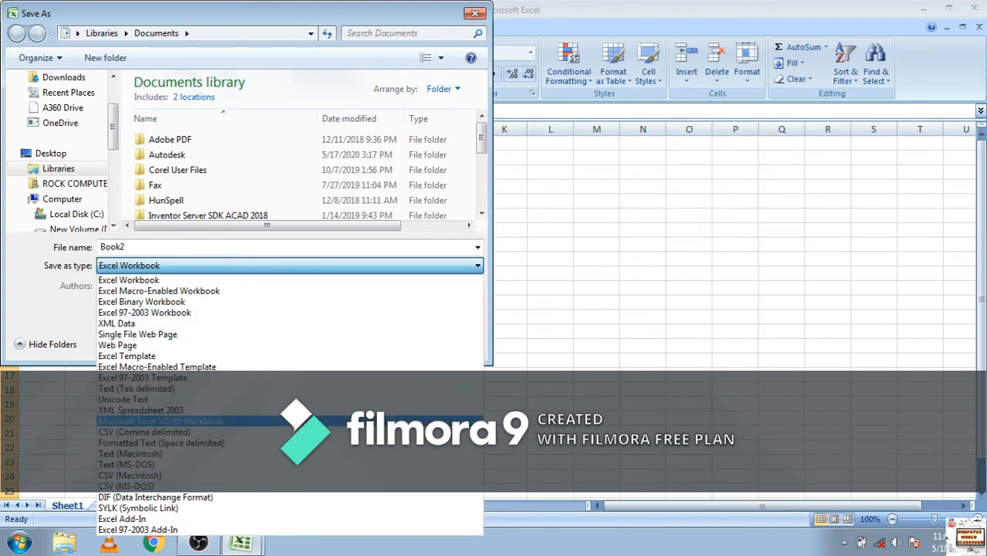
click(589, 368)
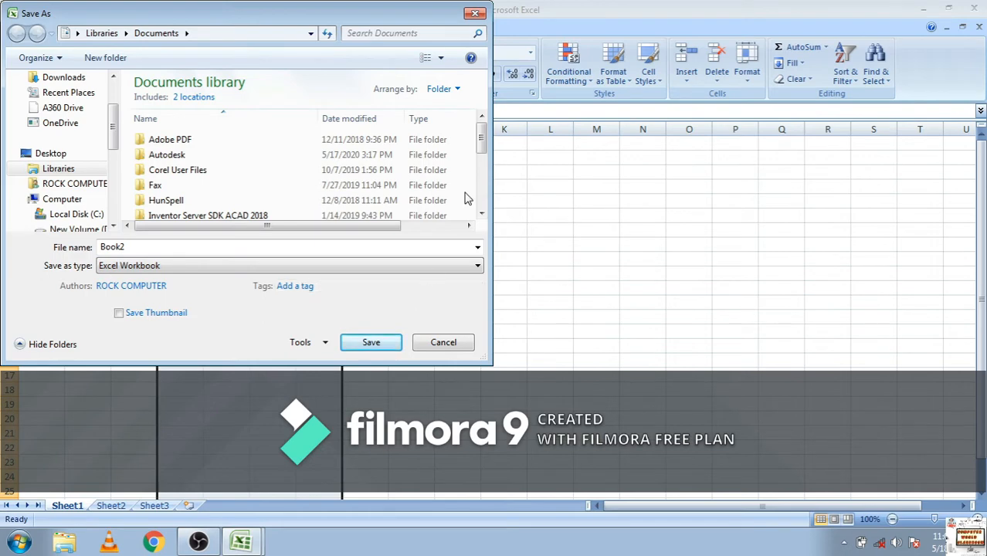
click(475, 14)
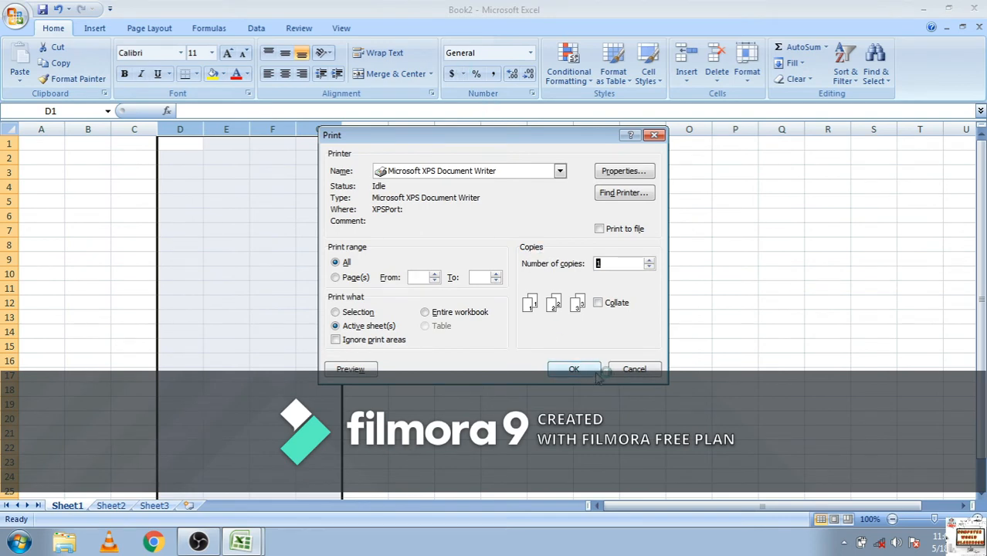
Cancel the print settings without printing, and try to print the empty worksheet
click(654, 369)
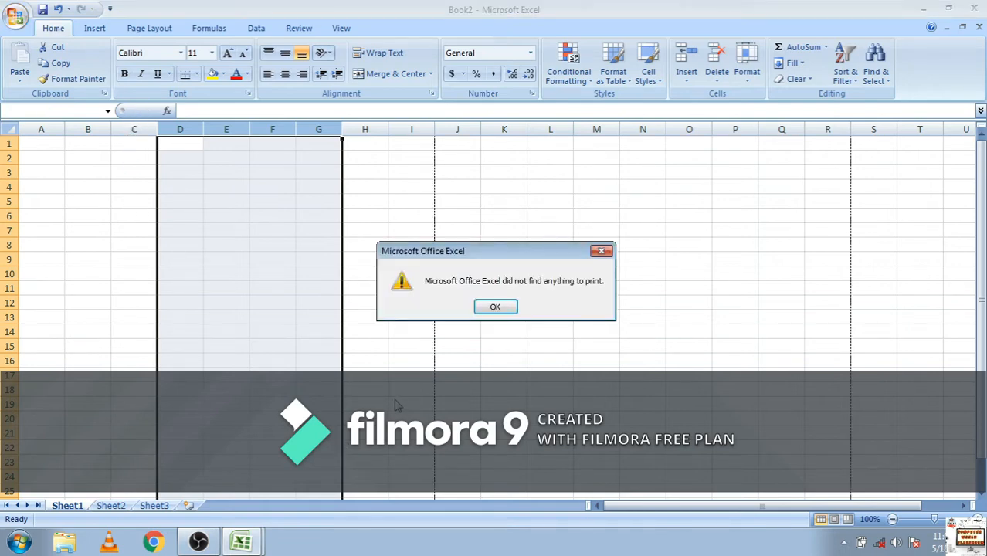
click(492, 306)
click(559, 230)
drag(442, 258, 412, 247)
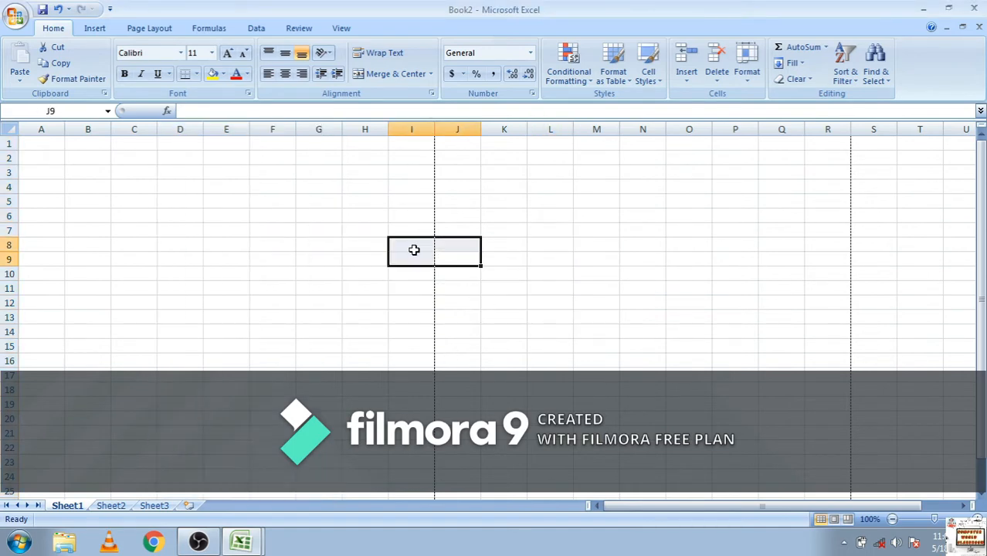
drag(224, 186, 205, 203)
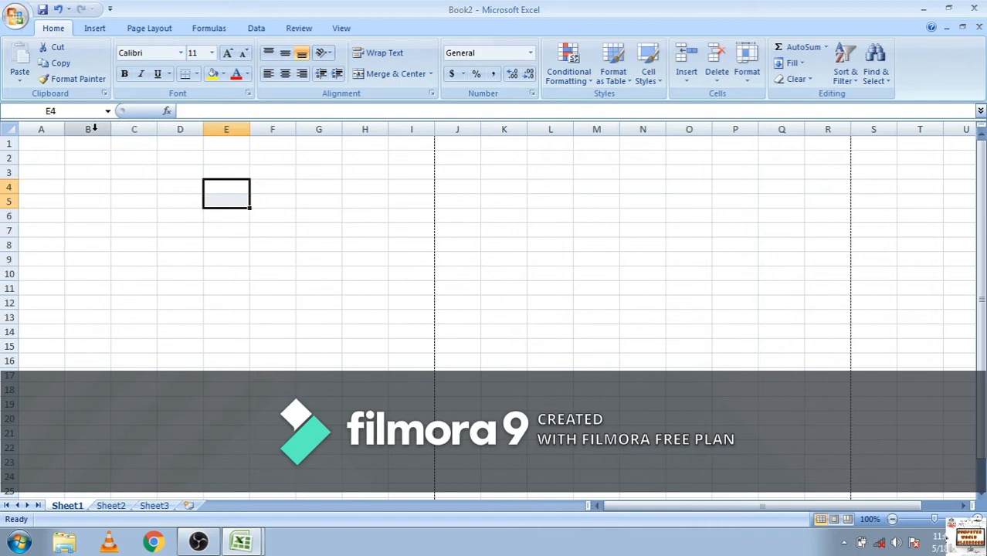
Return to the Book1 workbook, view its sheet in print preview, and close the preview
drag(48, 142, 108, 272)
key(ctrl+z)
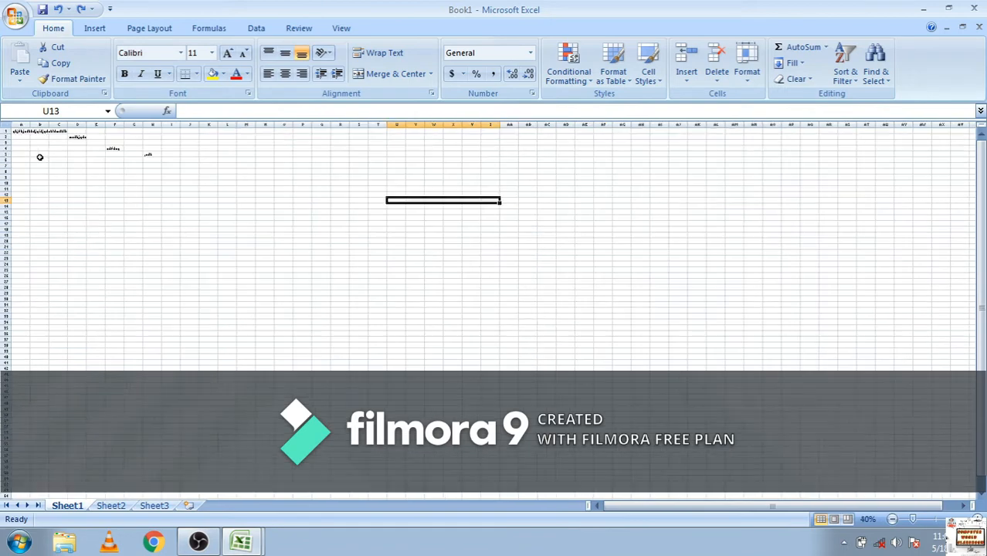
scroll(40, 157, up, 4)
key(ctrl+F2)
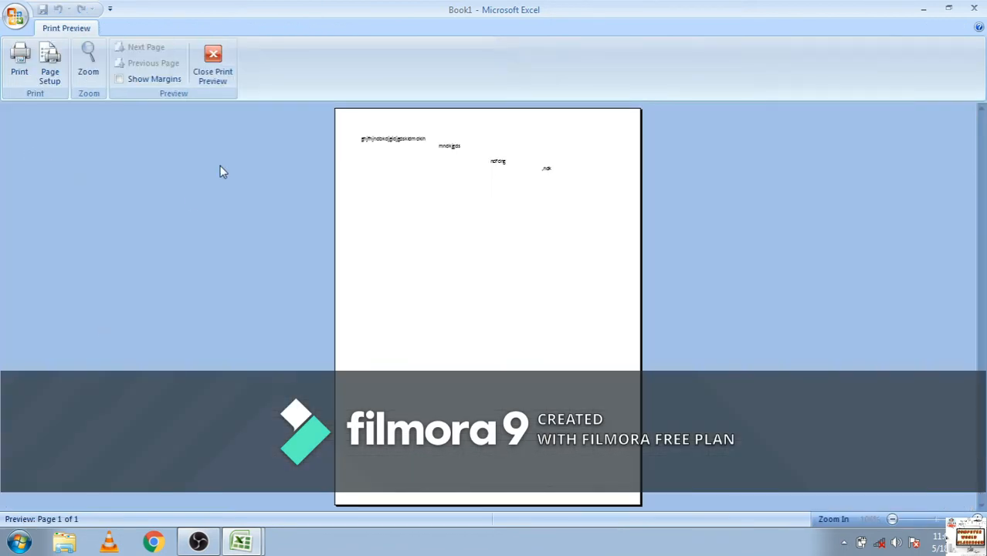
click(212, 76)
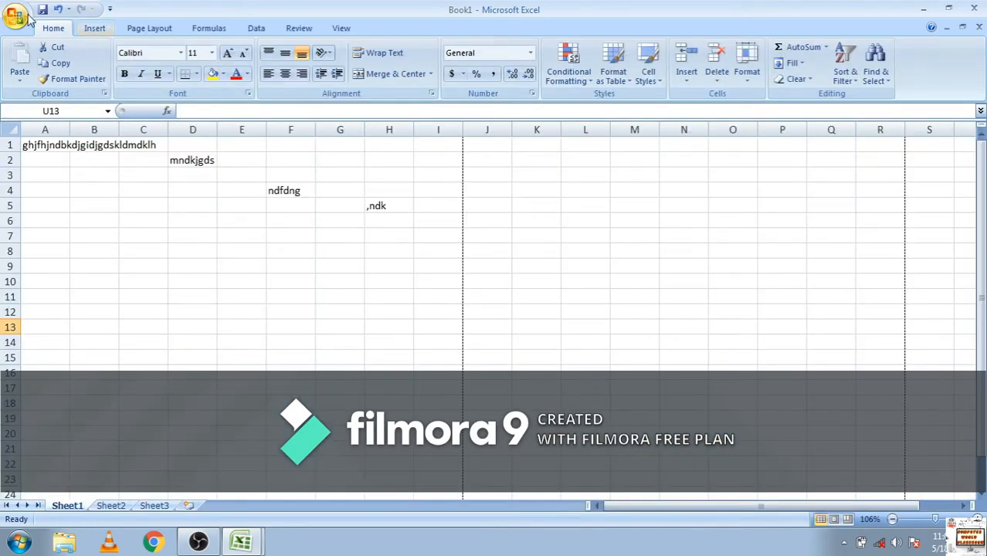
Create another blank workbook and enter "computer" in cell A1, "world" in B1 and "classroom" in C1
click(44, 56)
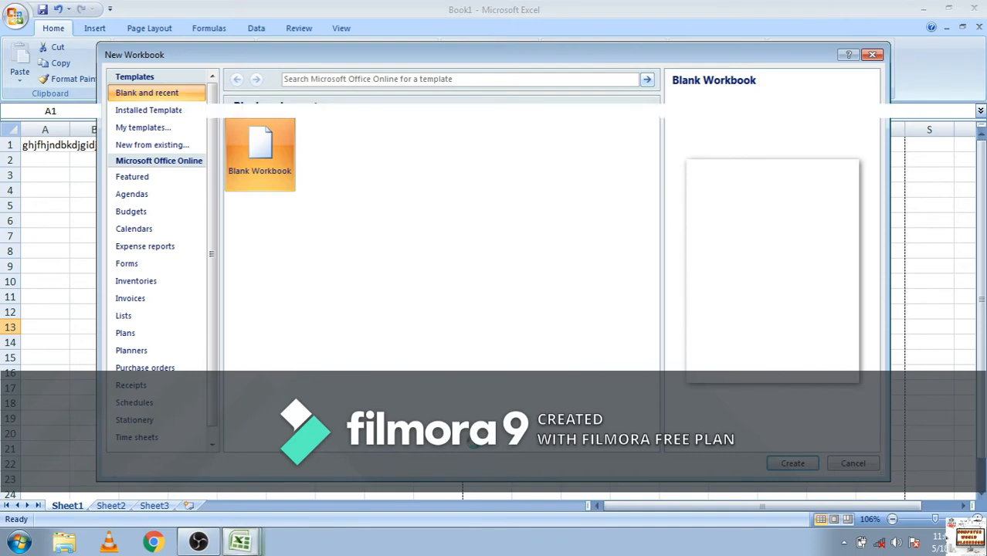
key(Return)
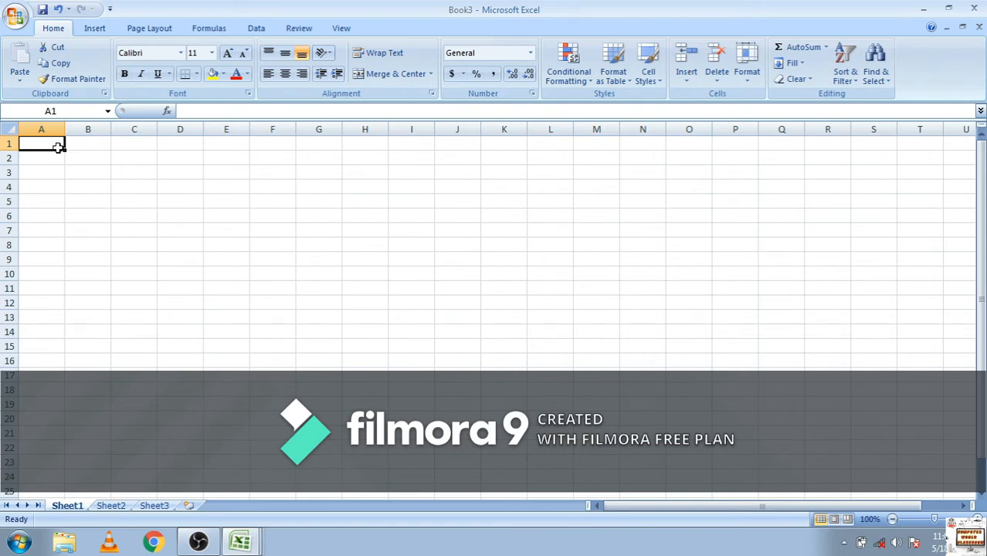
text(computer)
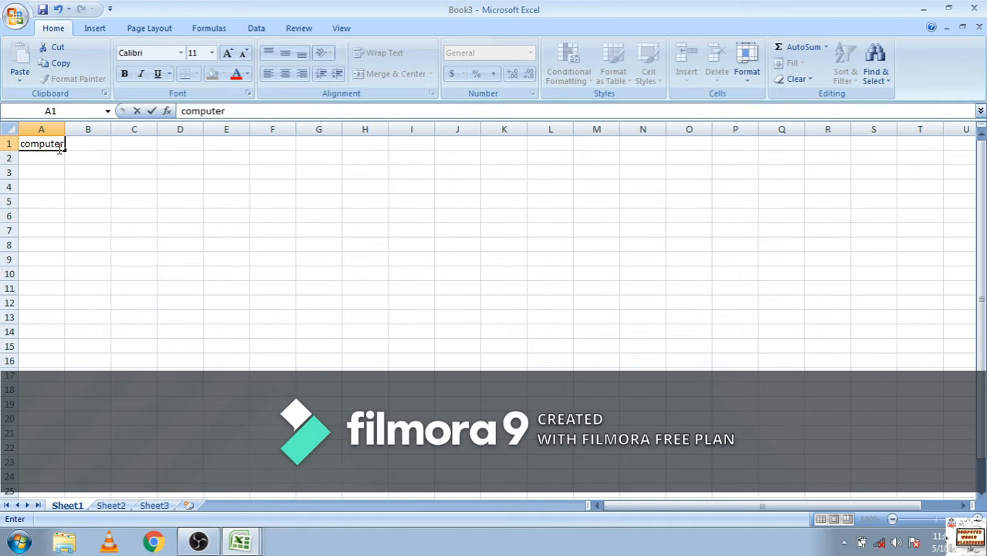
key(Tab)
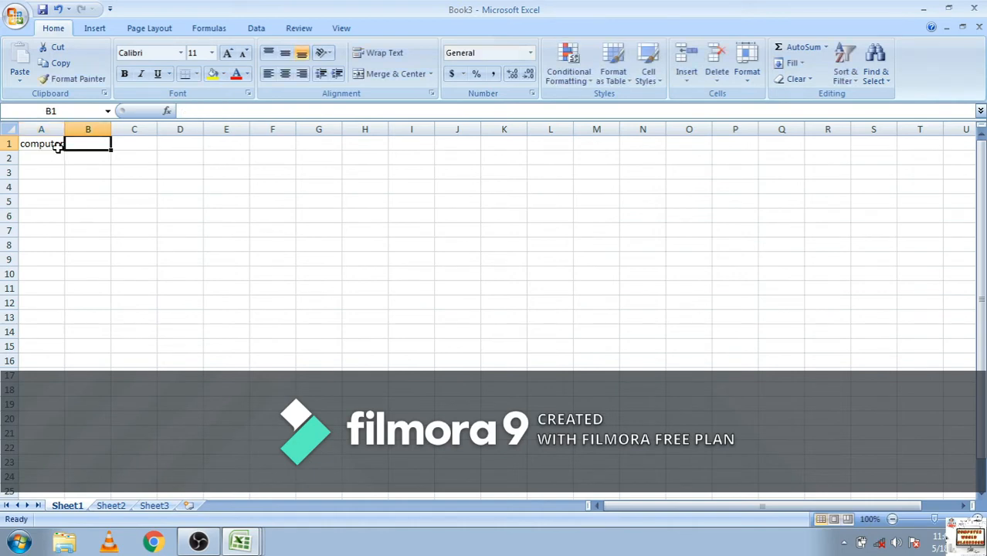
text(world)
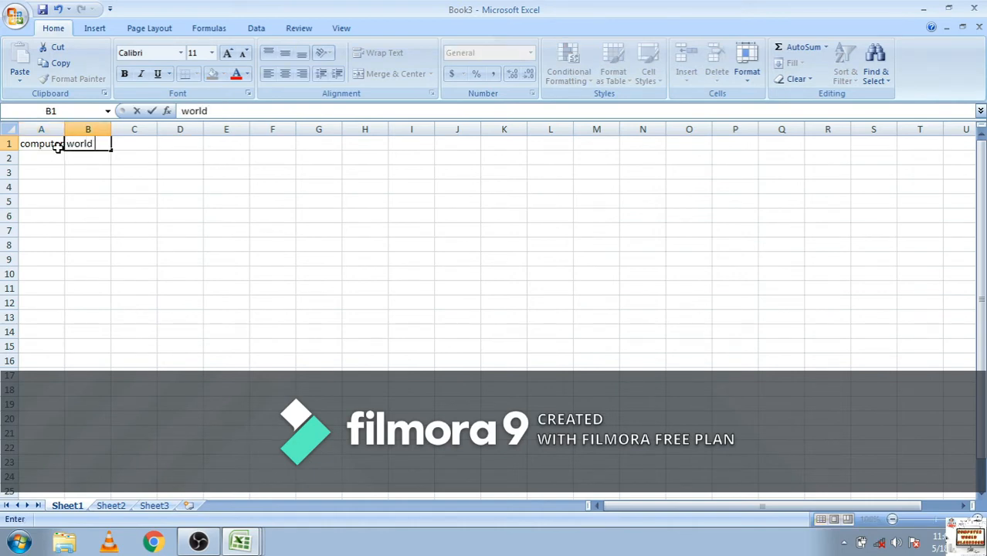
key(Tab)
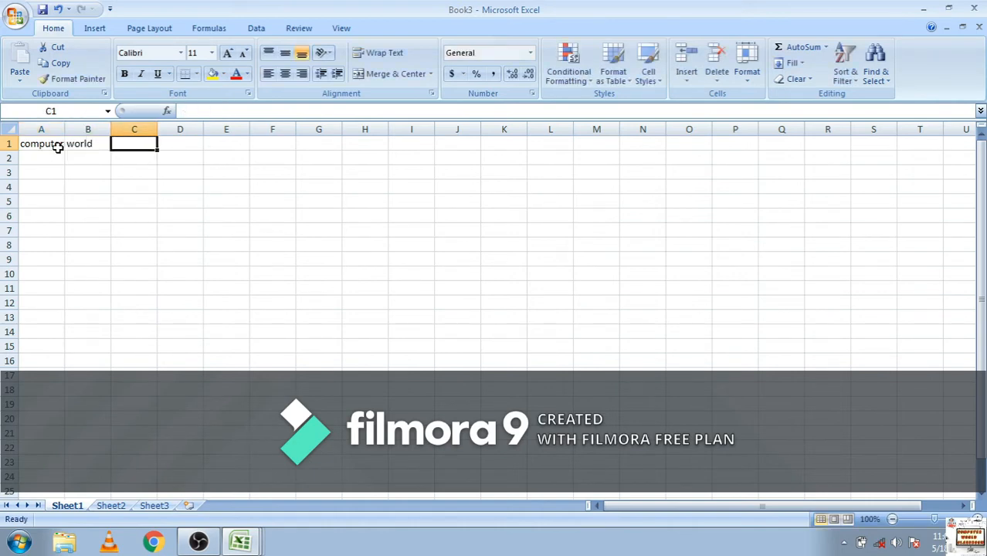
text(cla)
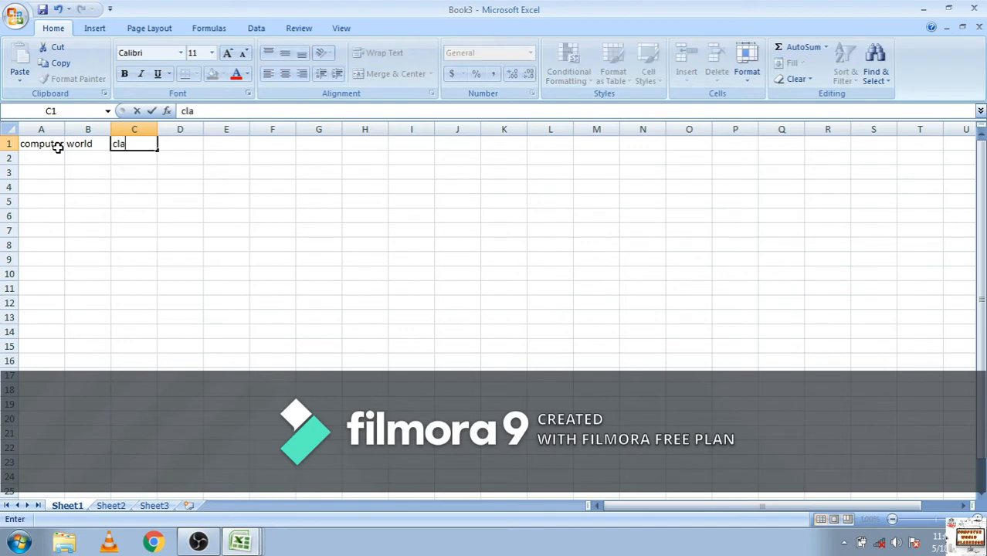
text(ssromm)
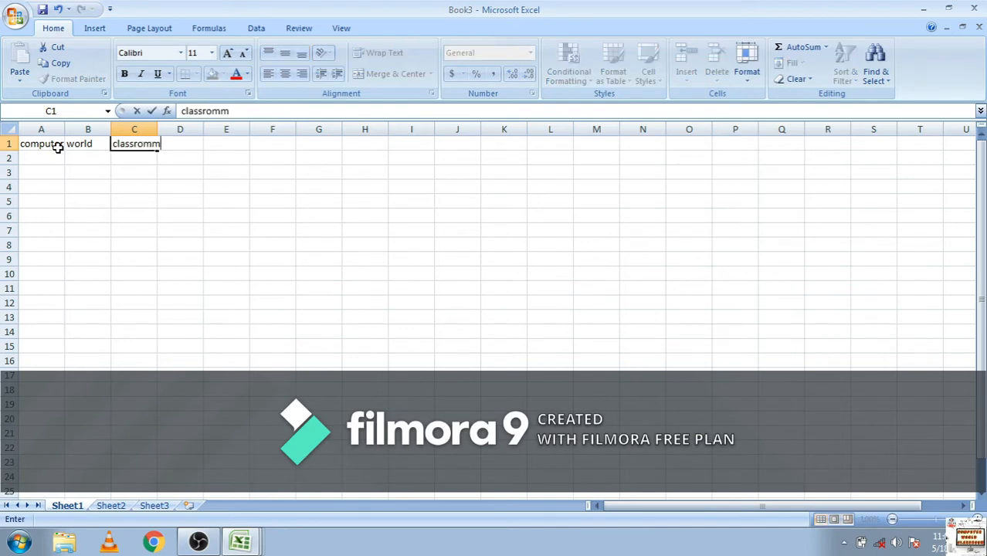
key(BackSpace)
key(BackSpace)
text(om)
key(Tab)
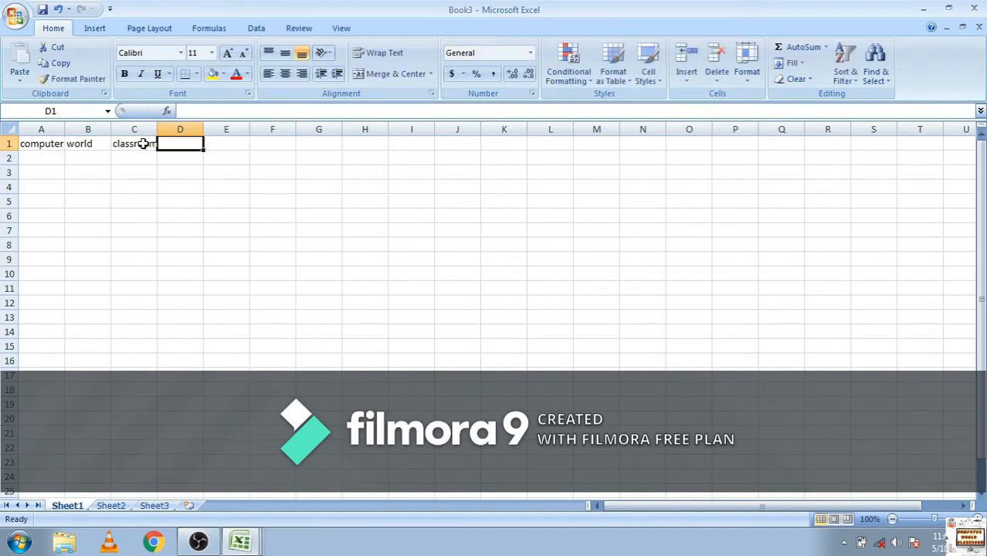
Copy the cells A1:C1 and paste them into A3:C3
drag(143, 145, 30, 155)
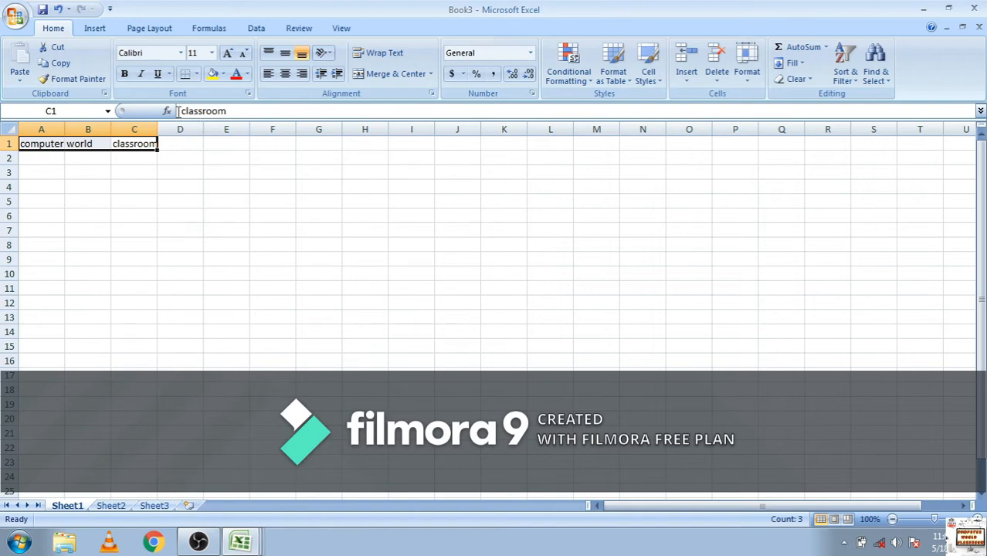
click(58, 62)
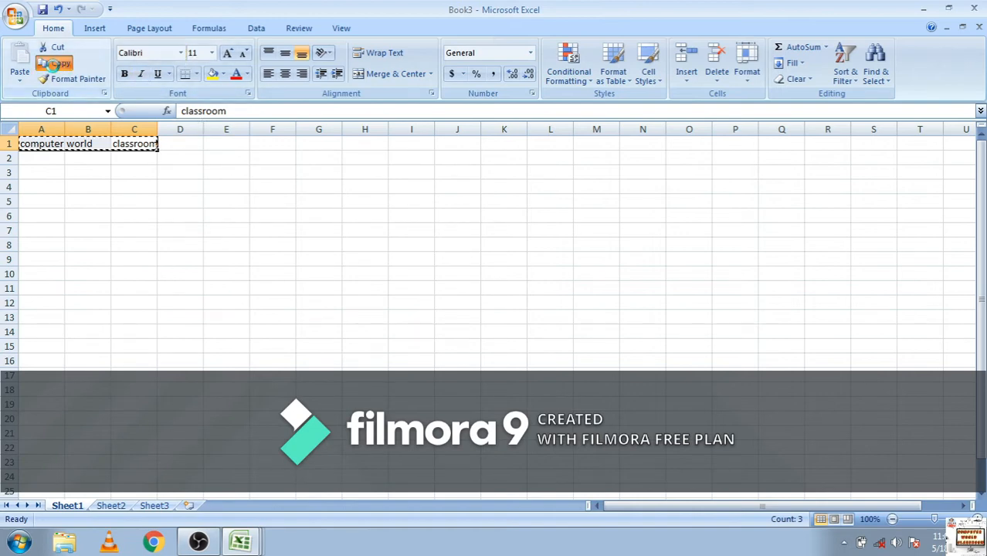
click(43, 173)
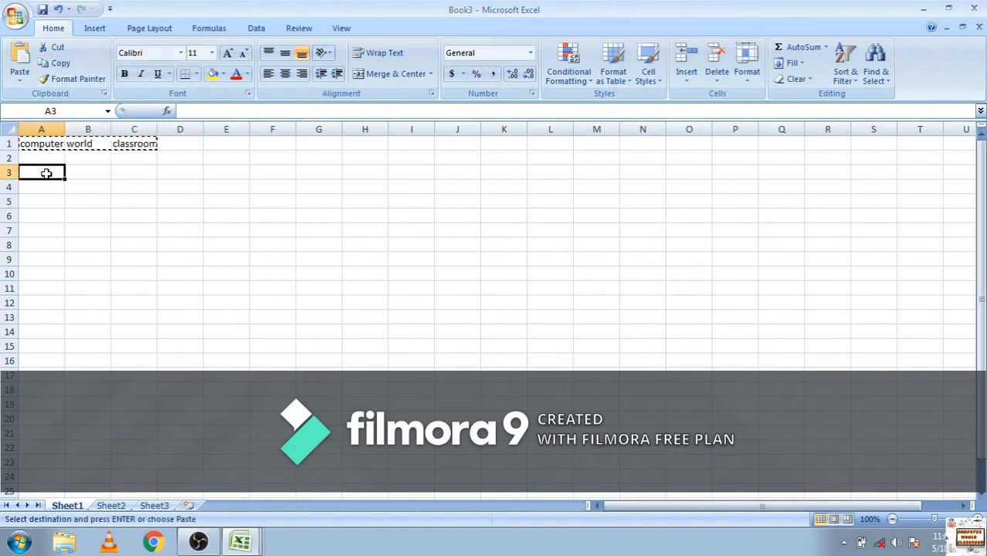
key(shift+Right)
key(shift+Right)
click(24, 52)
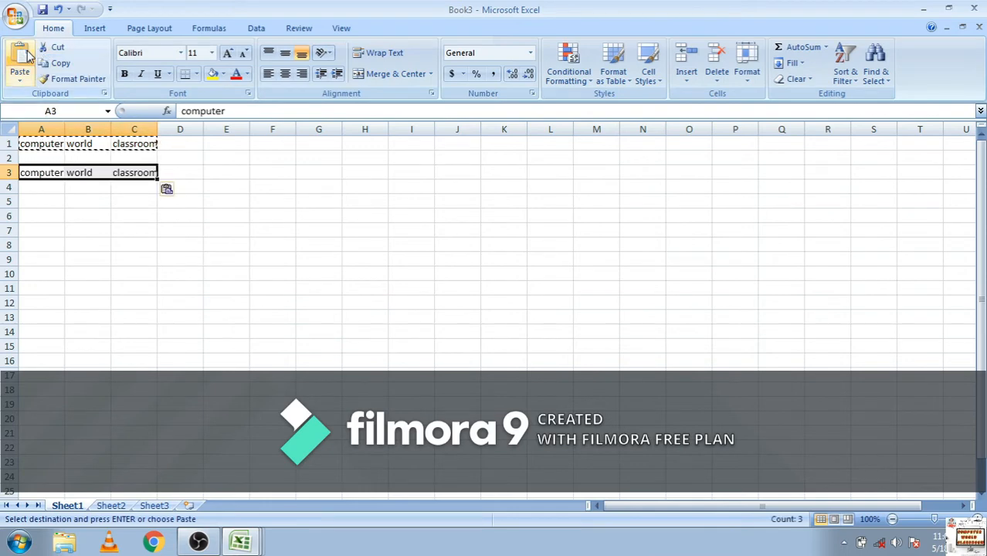
Check the contents of the original cells in row 1 and the copied cells in row 3 one by one
click(137, 148)
click(95, 147)
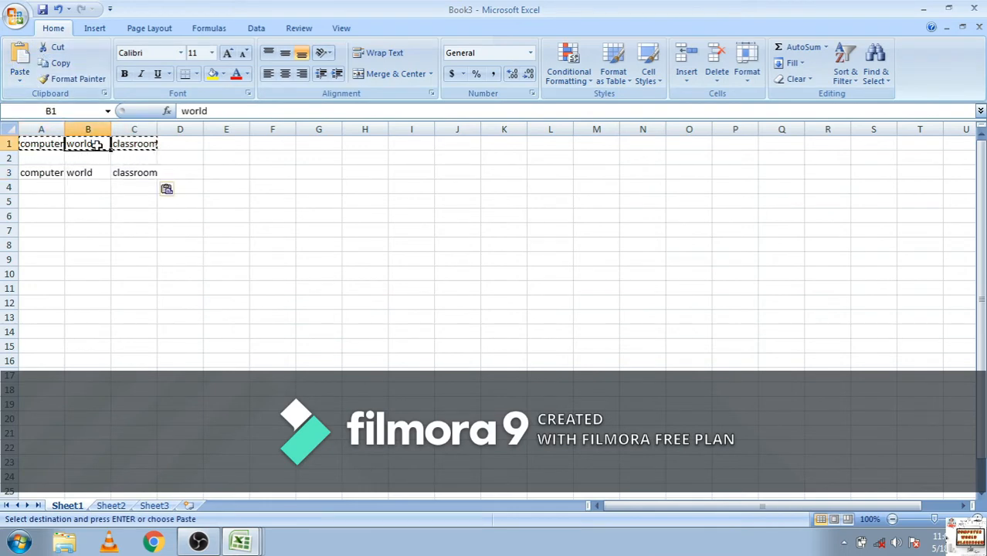
click(89, 173)
click(49, 175)
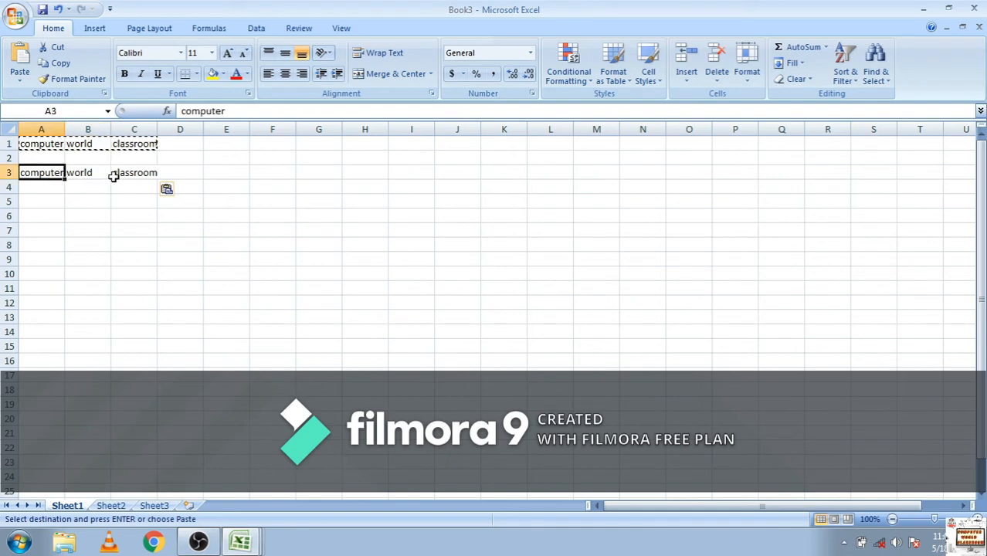
click(138, 174)
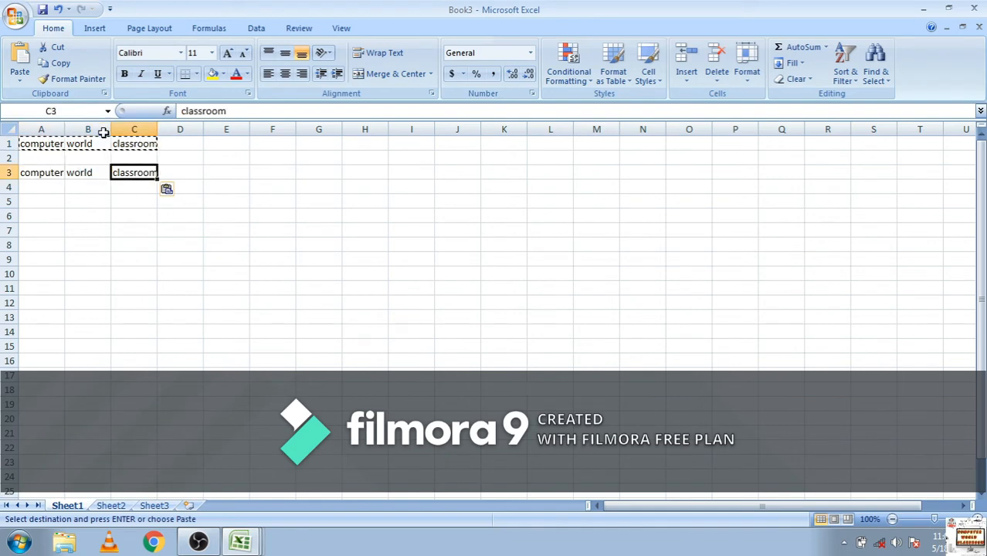
AutoFit the widths of columns A to C to their contents
drag(23, 129, 129, 133)
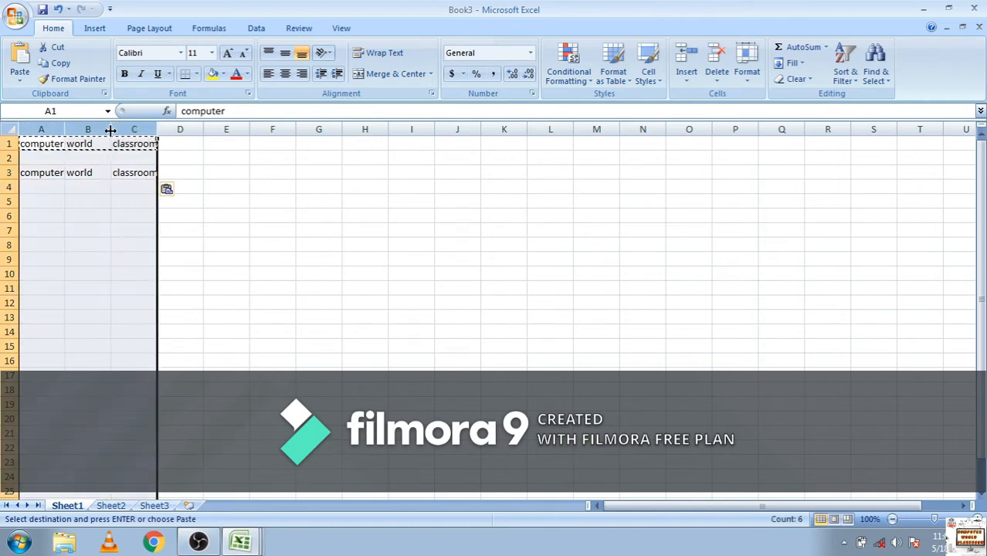
double_click(111, 129)
click(271, 270)
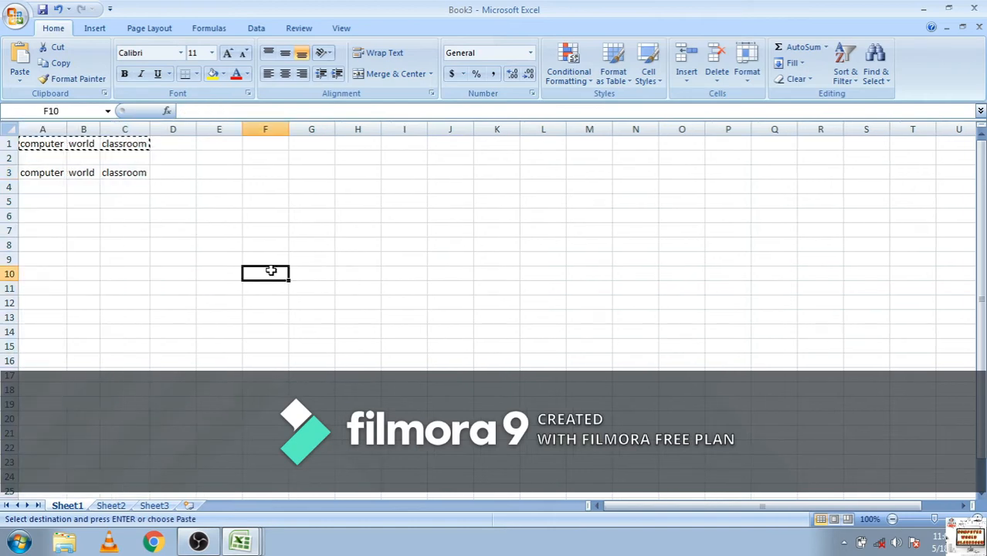
click(123, 144)
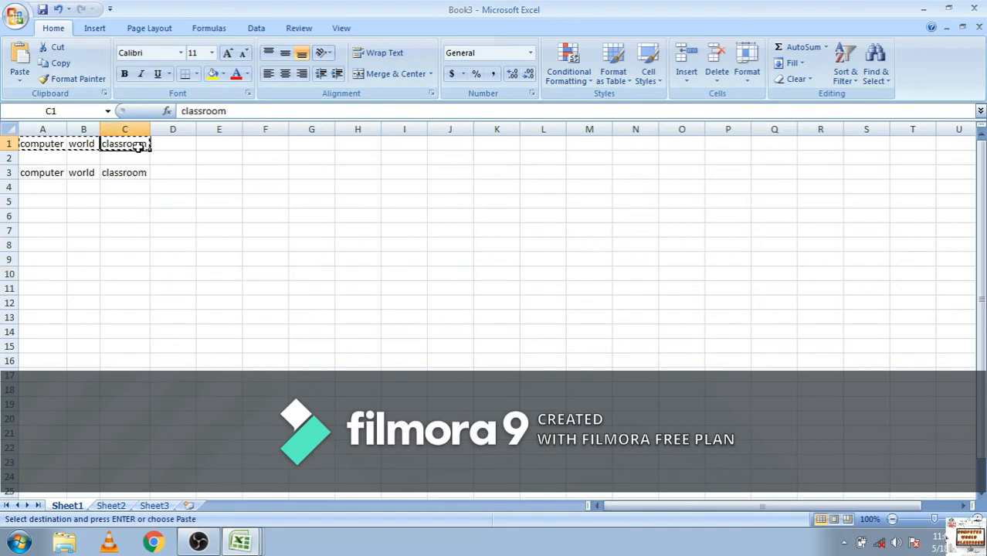
drag(124, 145, 45, 146)
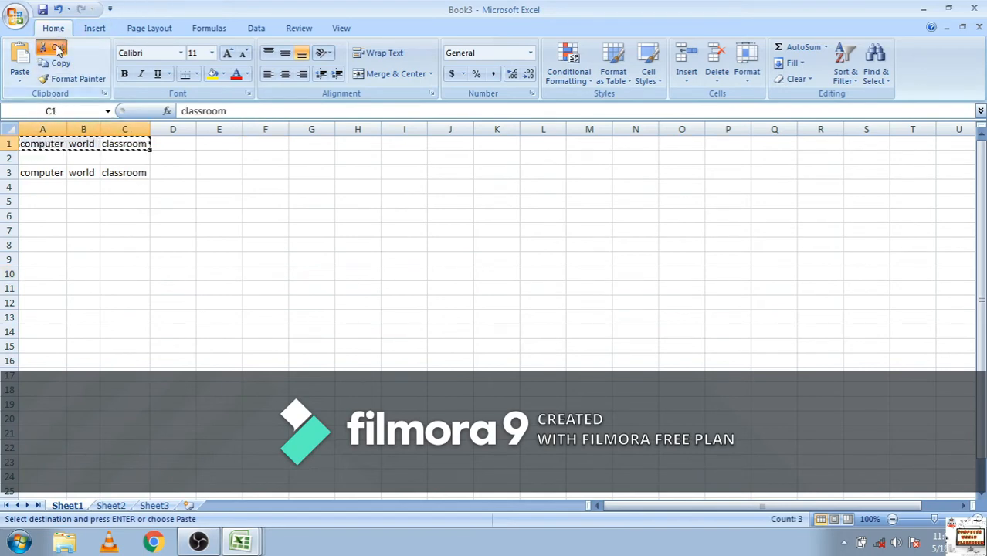
drag(33, 200, 118, 205)
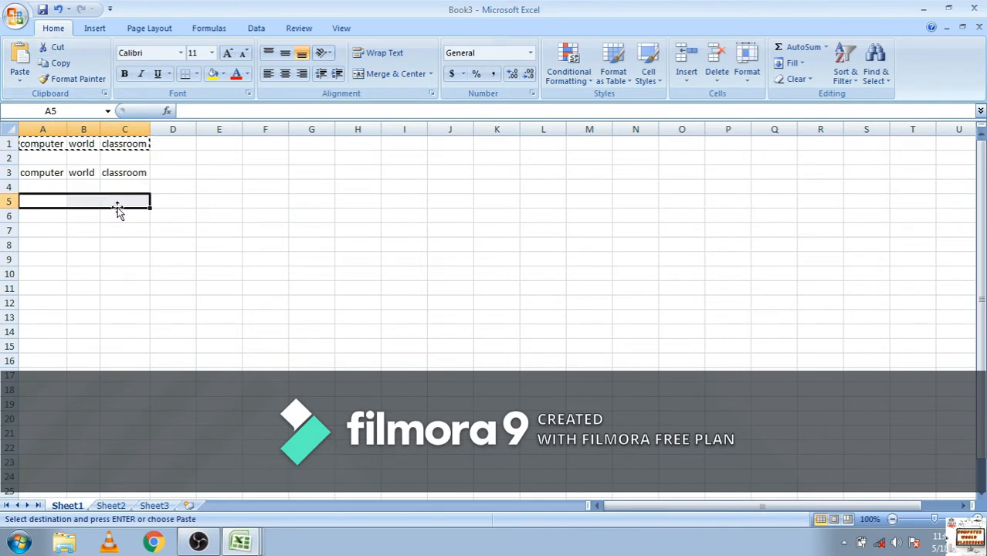
key(ctrl+c)
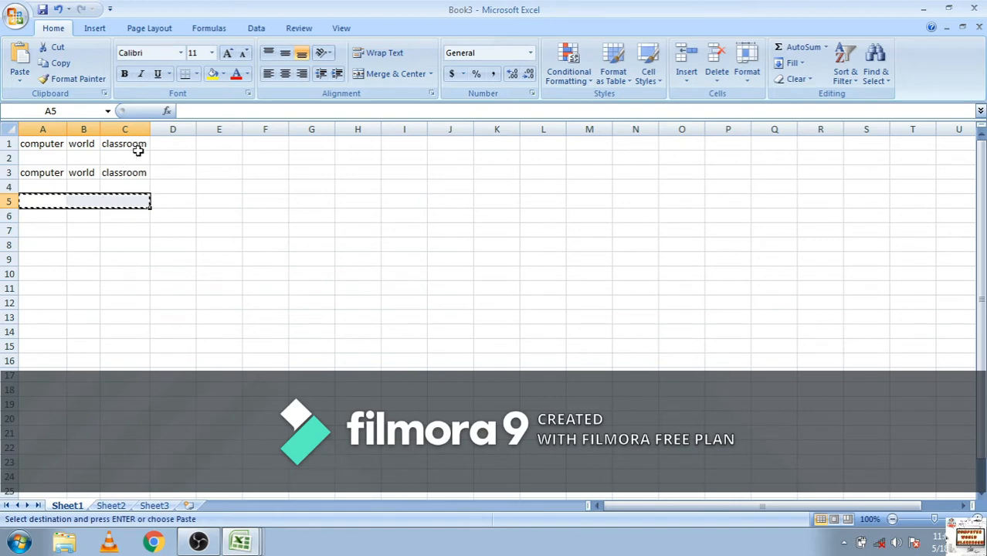
Cut the cells A1:C1, paste them into A5:C5, and check the emptied and moved cells
drag(139, 143, 20, 143)
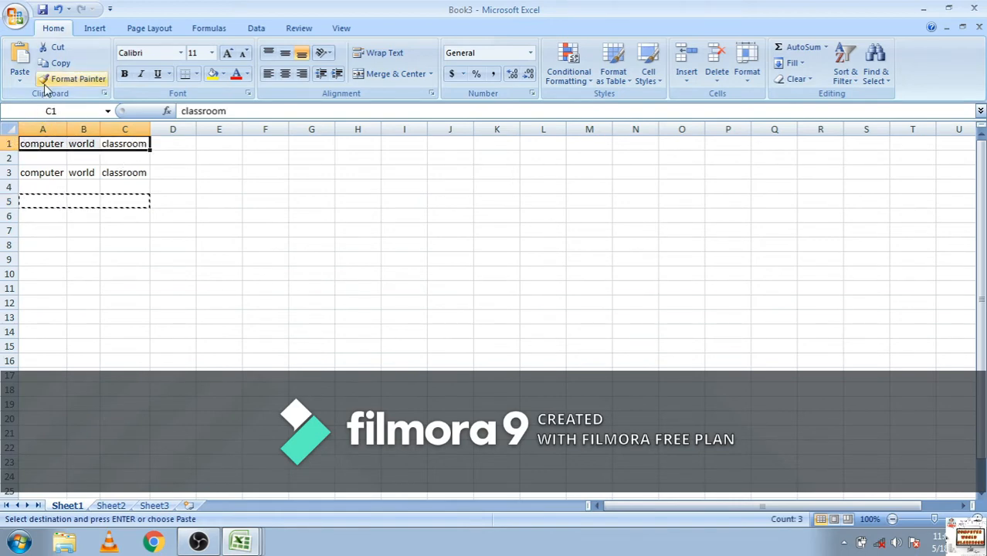
click(56, 49)
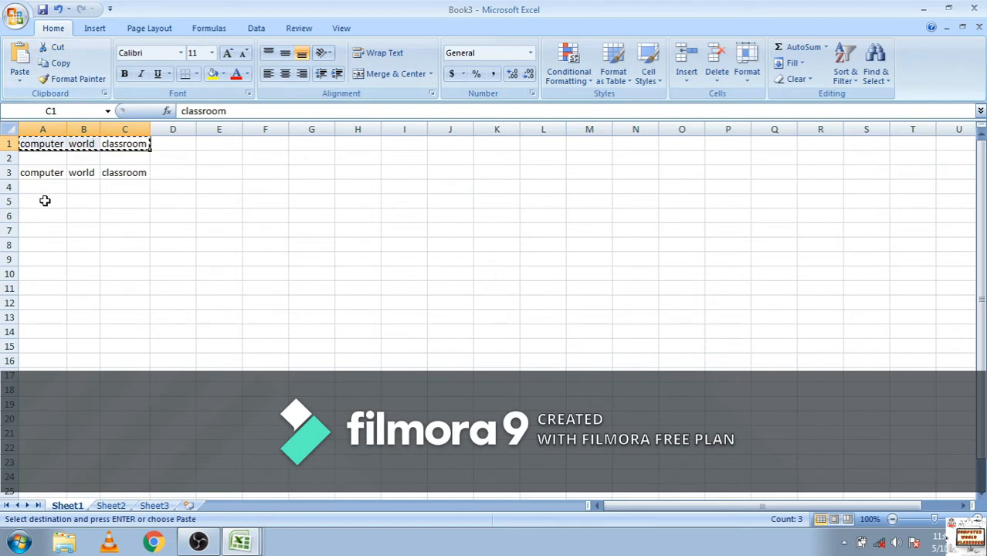
click(44, 201)
click(20, 57)
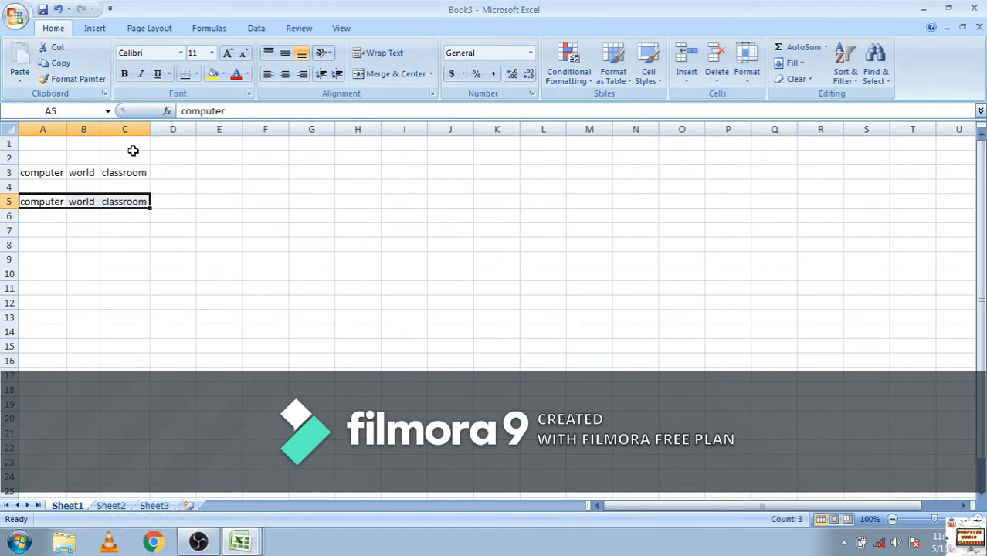
drag(132, 148, 54, 147)
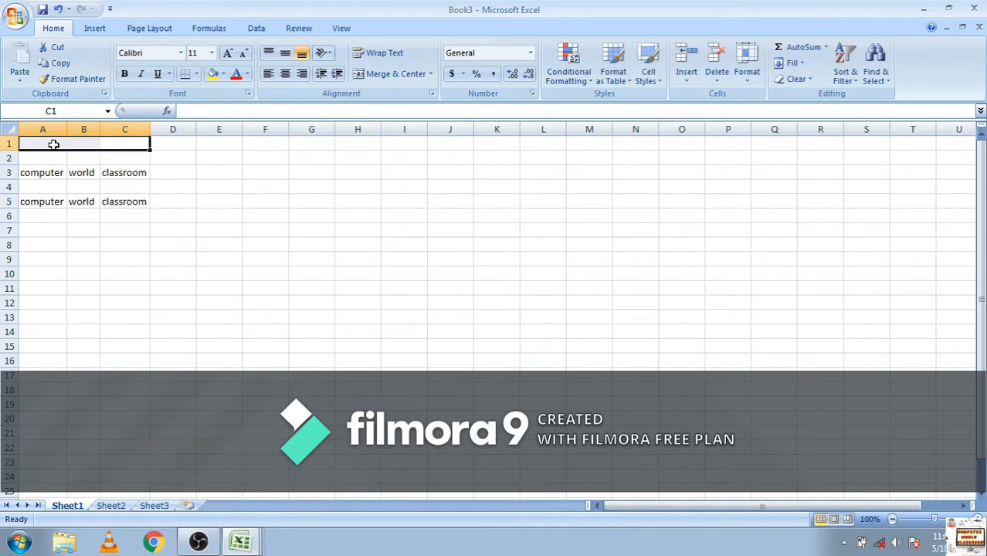
click(96, 212)
Format the text in cells A5:C5 in the Aharoni font at size 12
drag(116, 202, 30, 196)
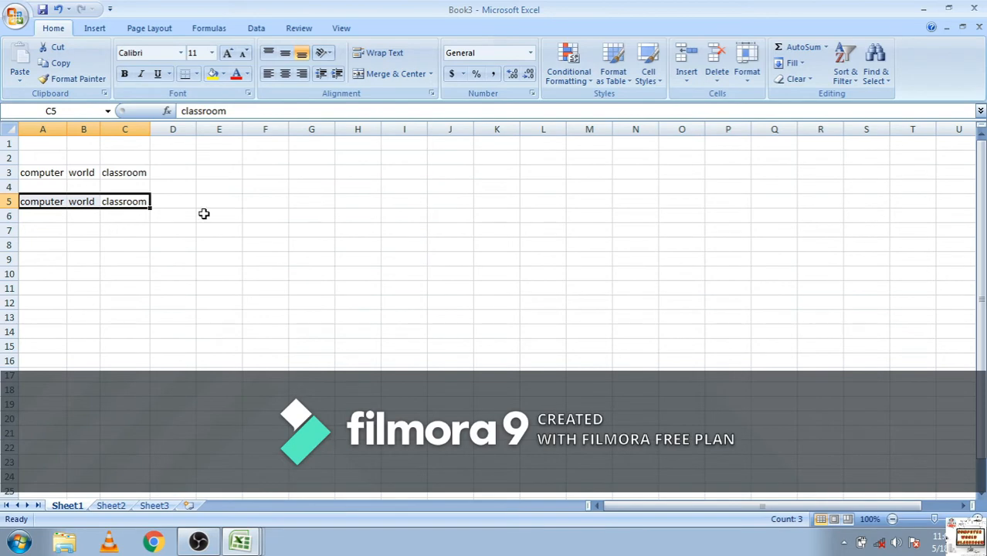
click(182, 59)
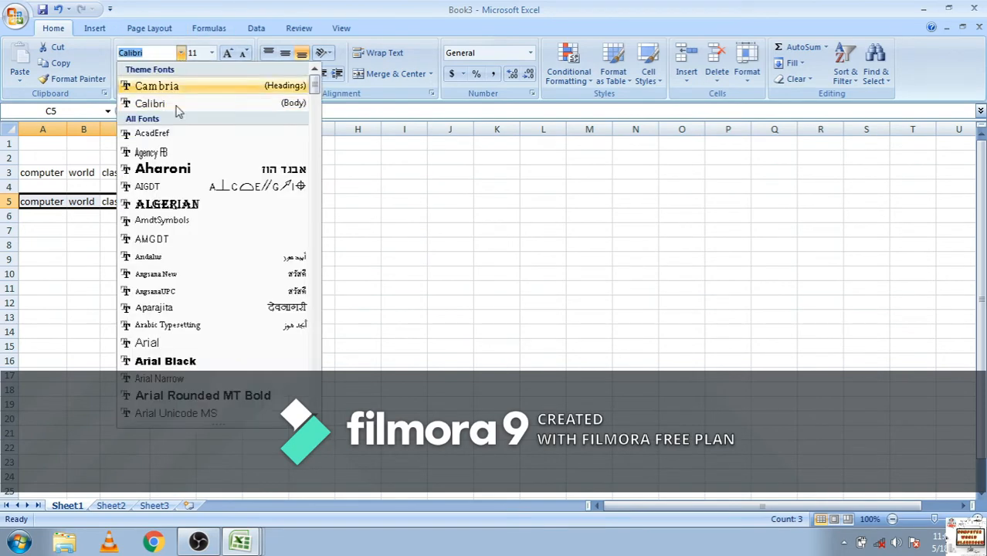
click(176, 167)
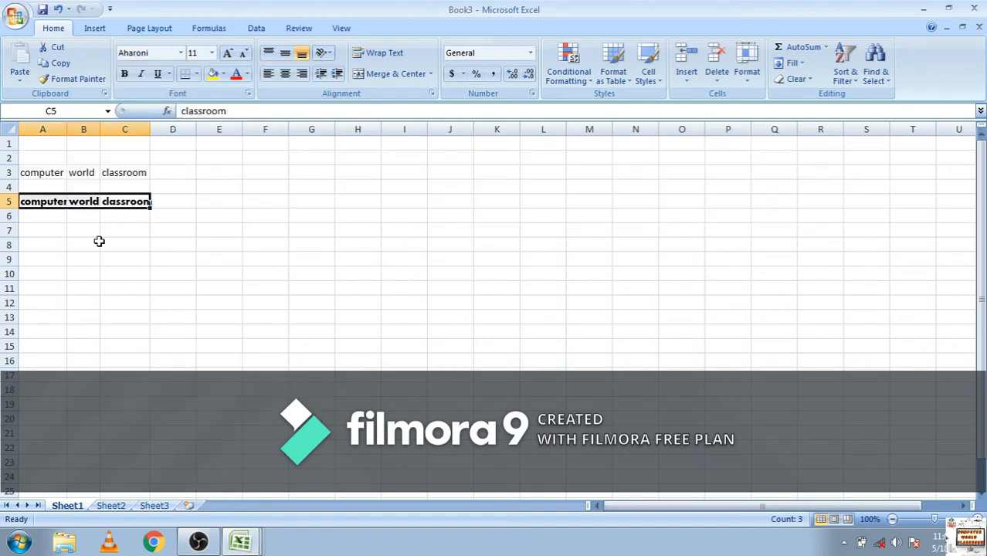
click(227, 54)
click(227, 54)
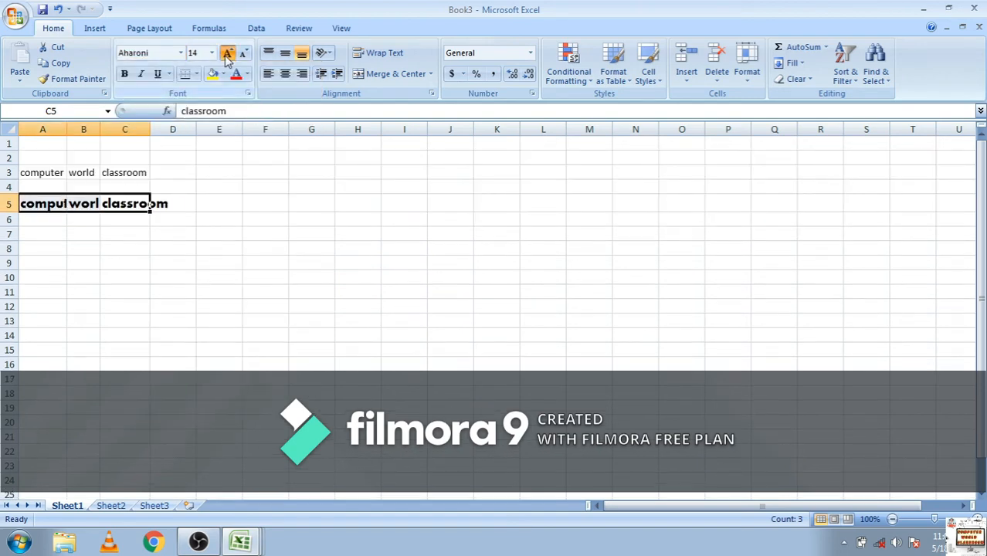
click(227, 54)
click(243, 54)
click(243, 54)
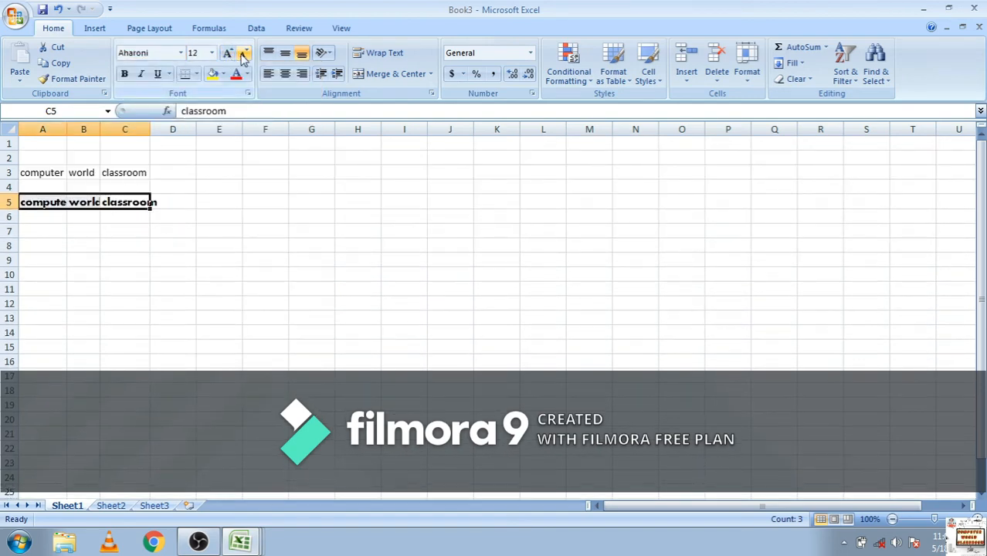
Make the text in A5:C5 italic and set its font color to the standard blue
click(141, 74)
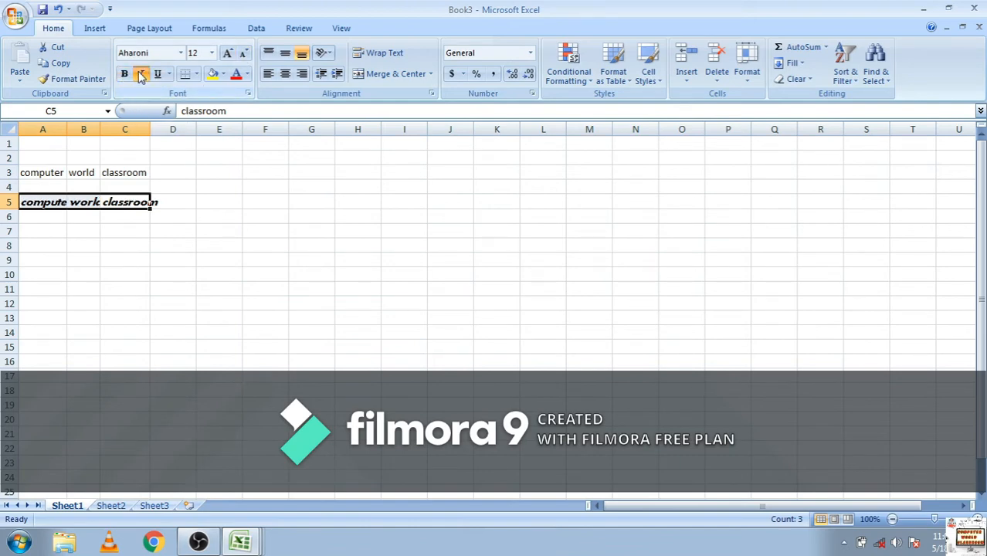
click(247, 75)
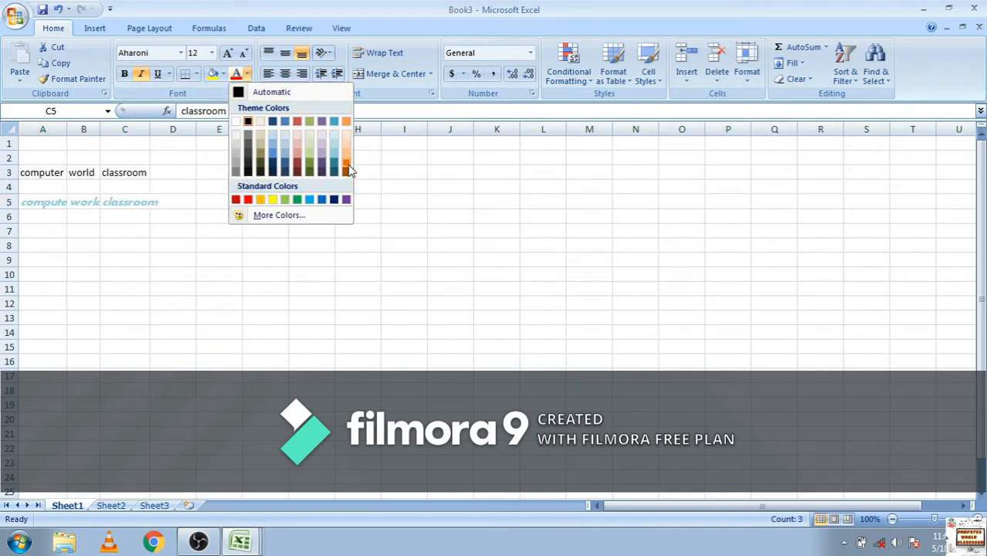
click(321, 203)
click(201, 292)
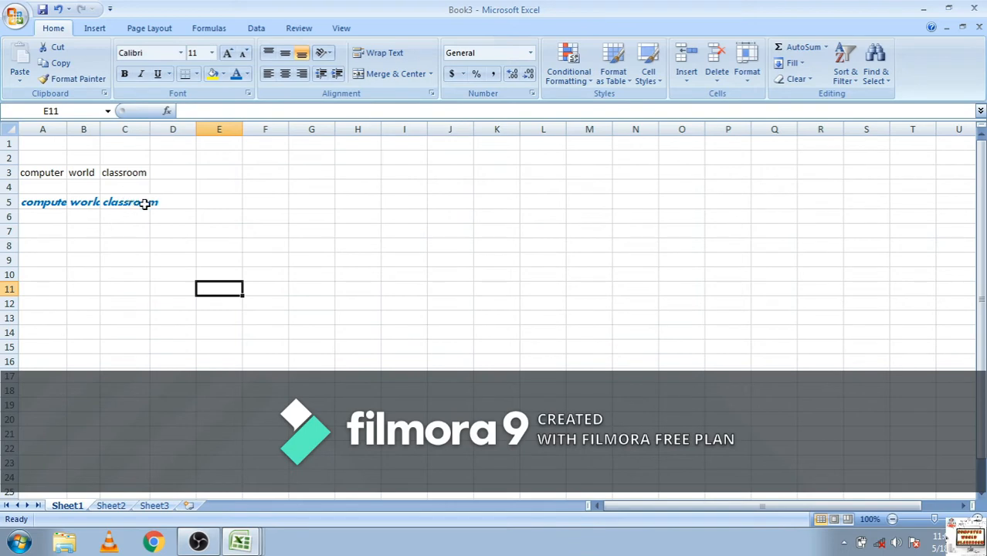
Copy the formatting of cells A5:C5 onto A3:C3 with Format Painter
drag(145, 204, 54, 203)
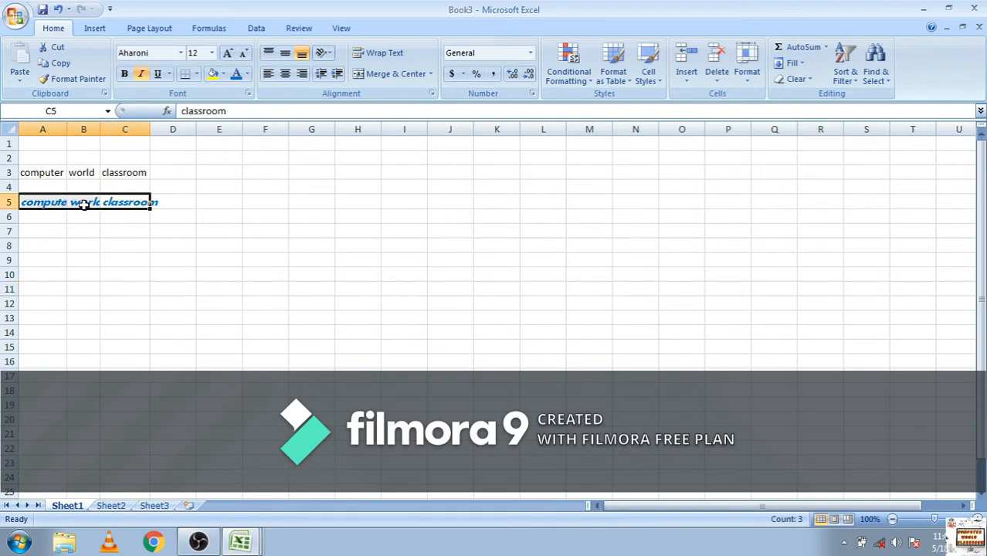
click(127, 315)
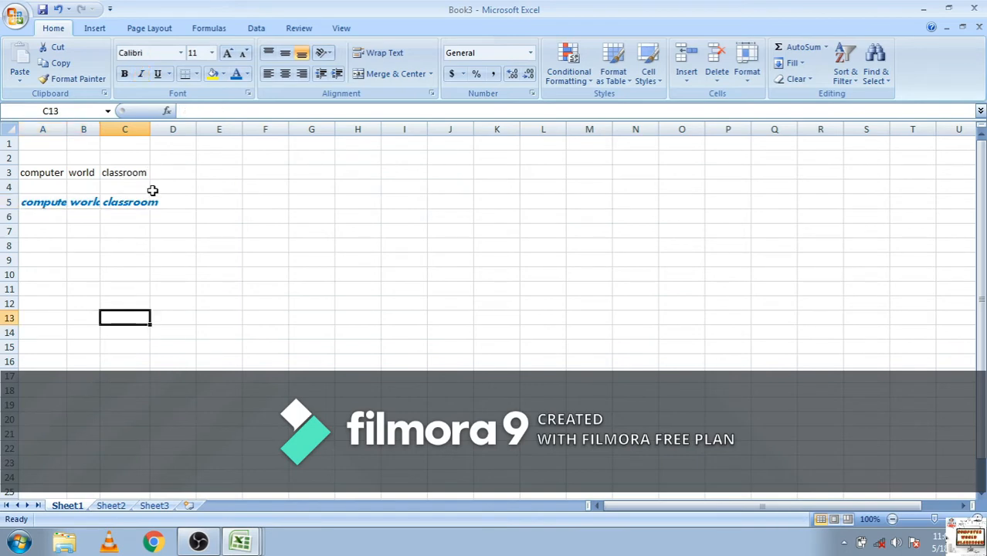
drag(143, 202, 31, 197)
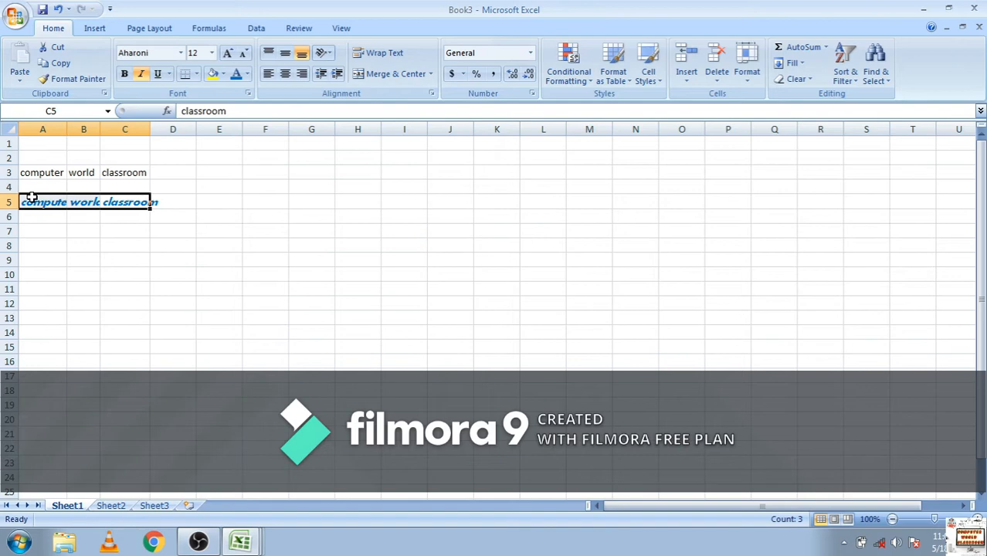
click(77, 80)
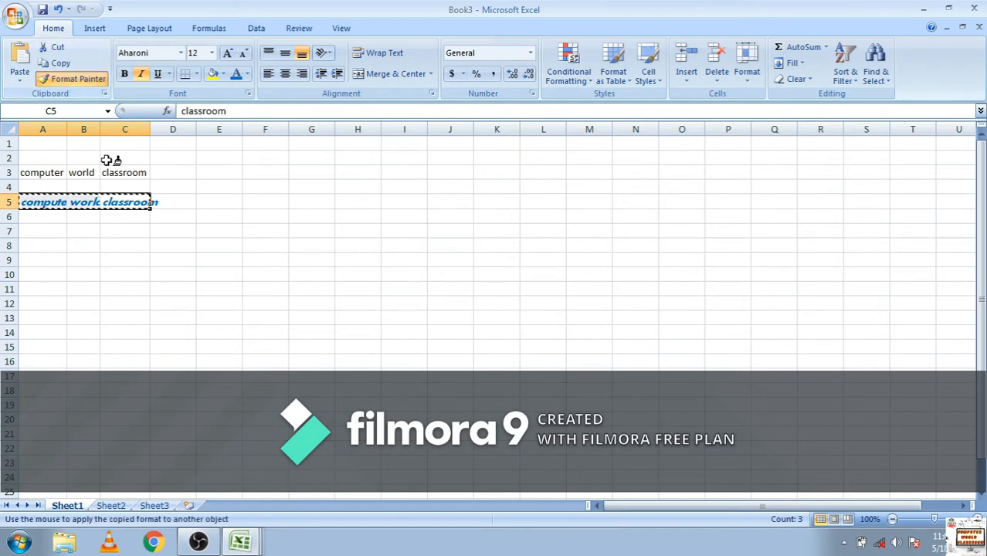
drag(137, 170, 42, 173)
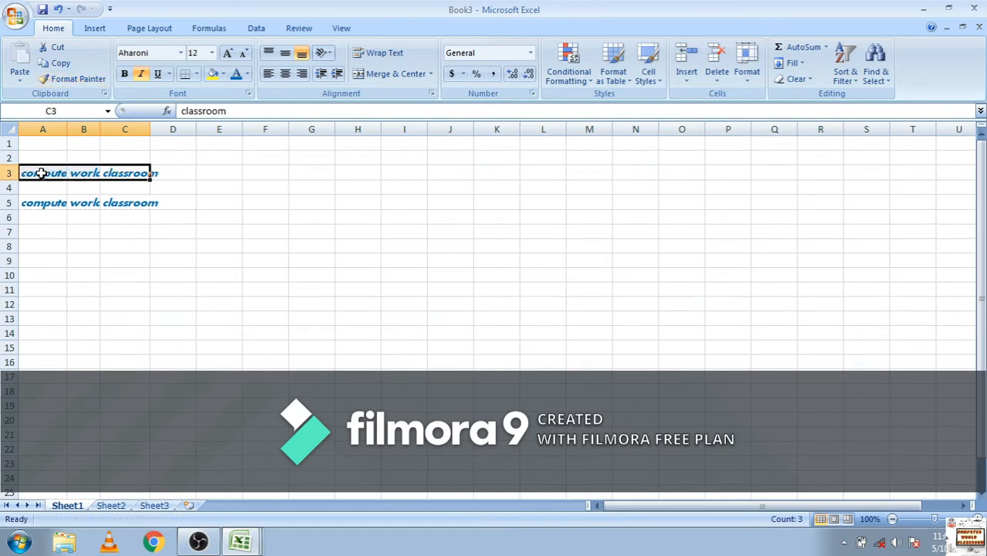
click(237, 202)
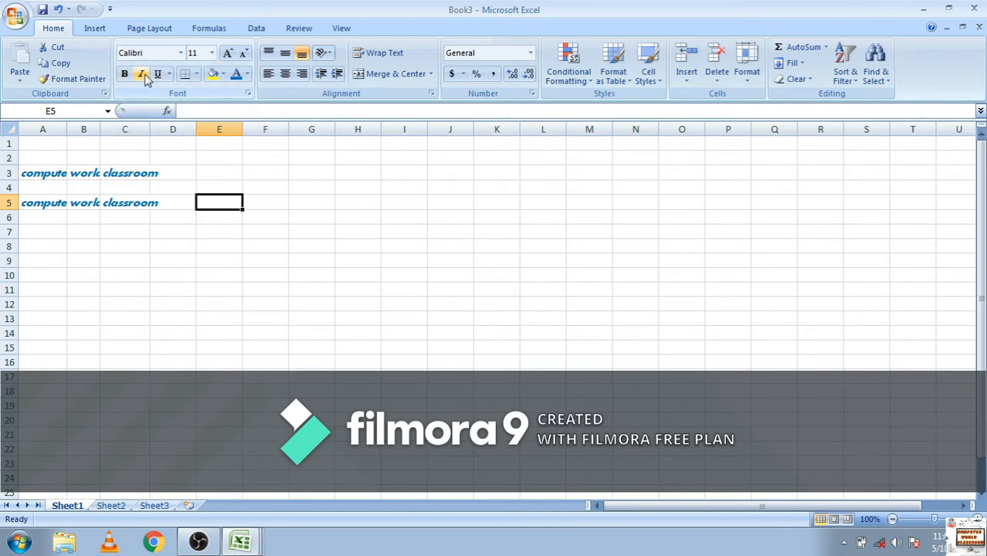
Apply a double underline to the text in cells A5:C5
click(169, 74)
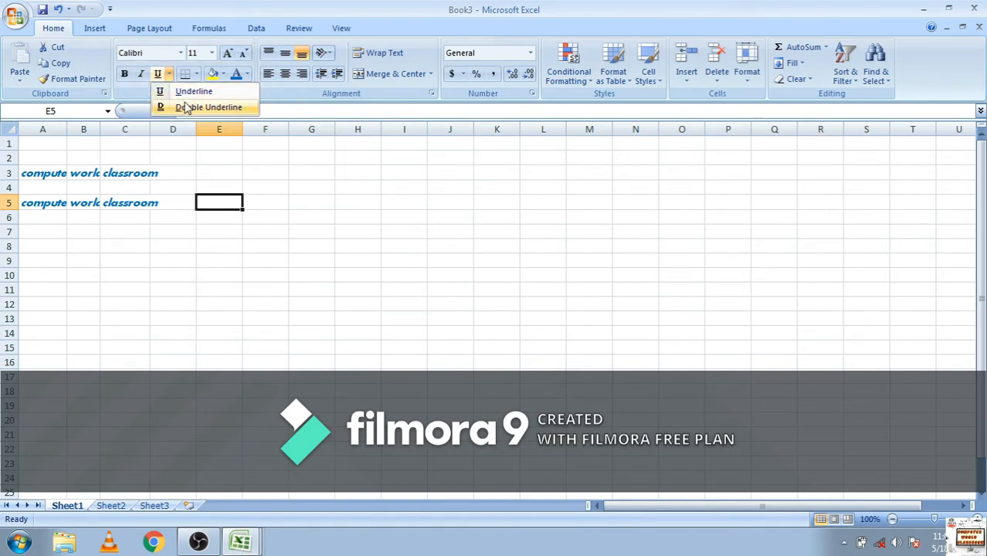
click(146, 200)
drag(143, 203, 23, 215)
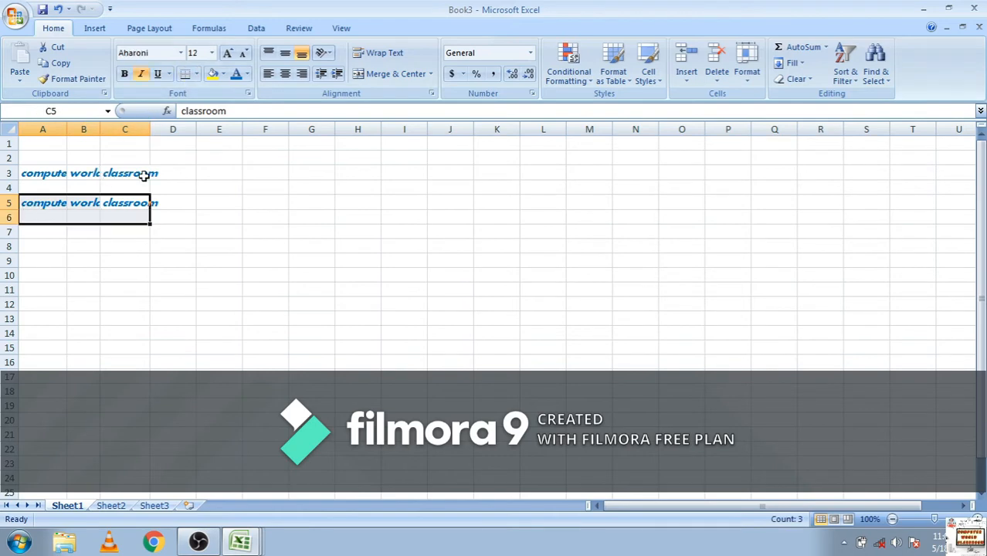
drag(142, 198, 31, 203)
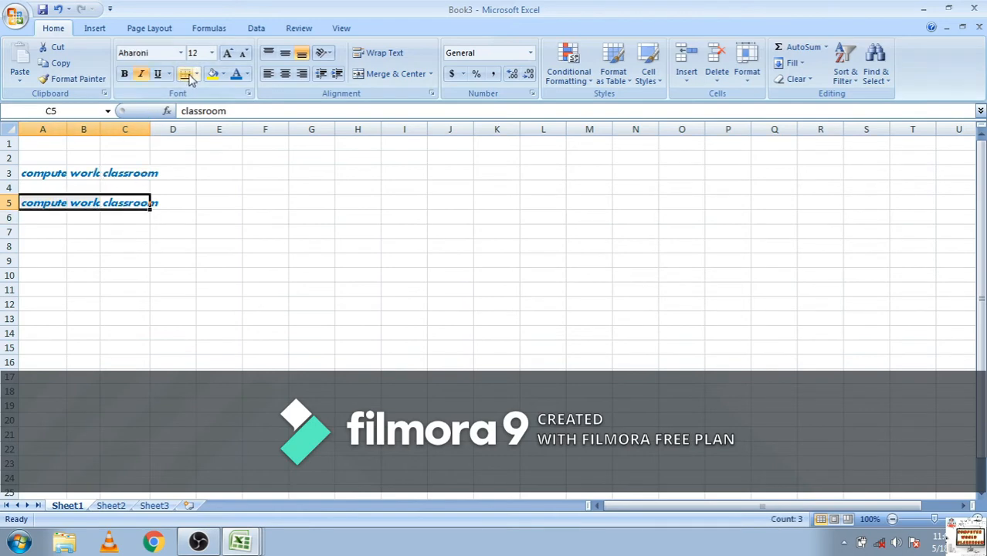
click(196, 74)
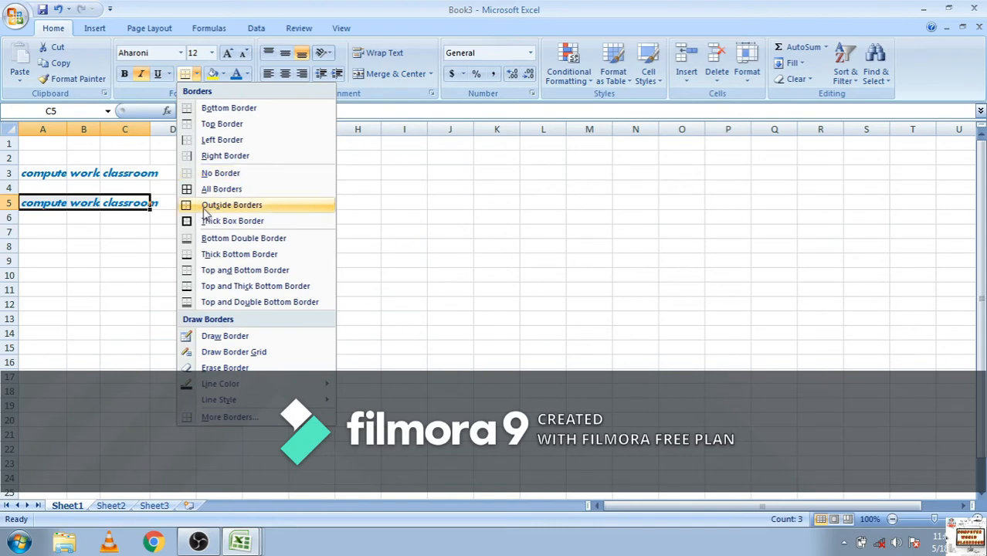
click(169, 74)
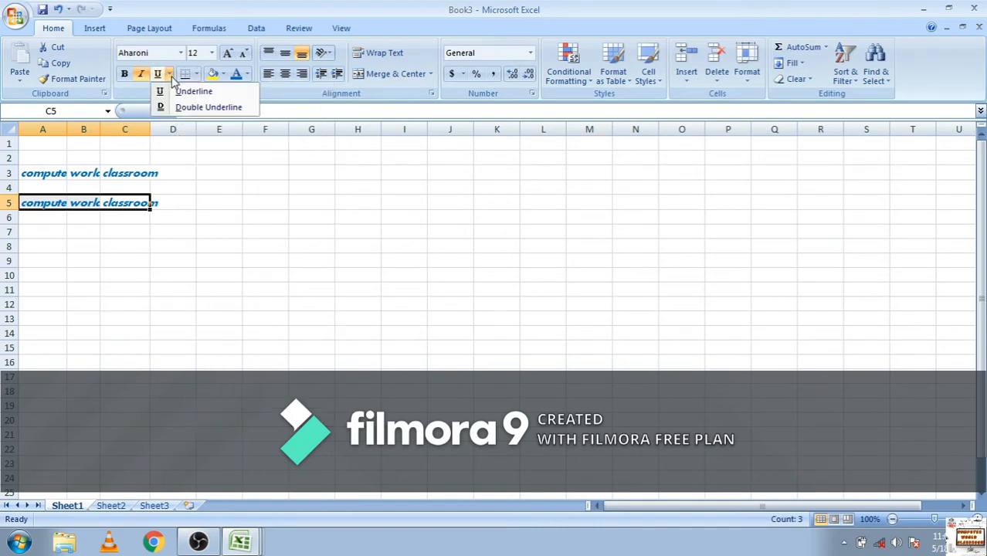
click(177, 118)
click(116, 346)
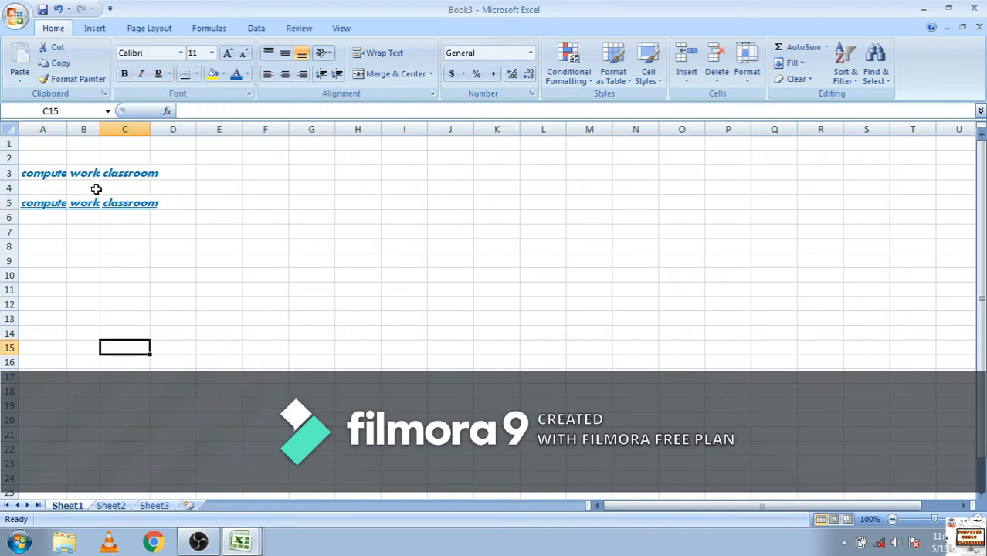
Apply a single underline to the text in cells A3:C3
drag(123, 173, 52, 172)
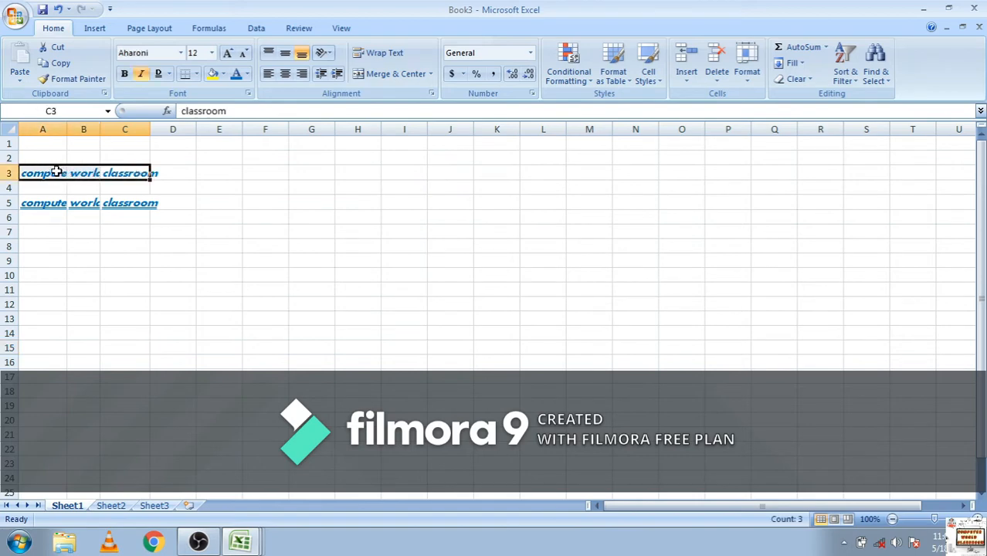
click(170, 74)
click(176, 91)
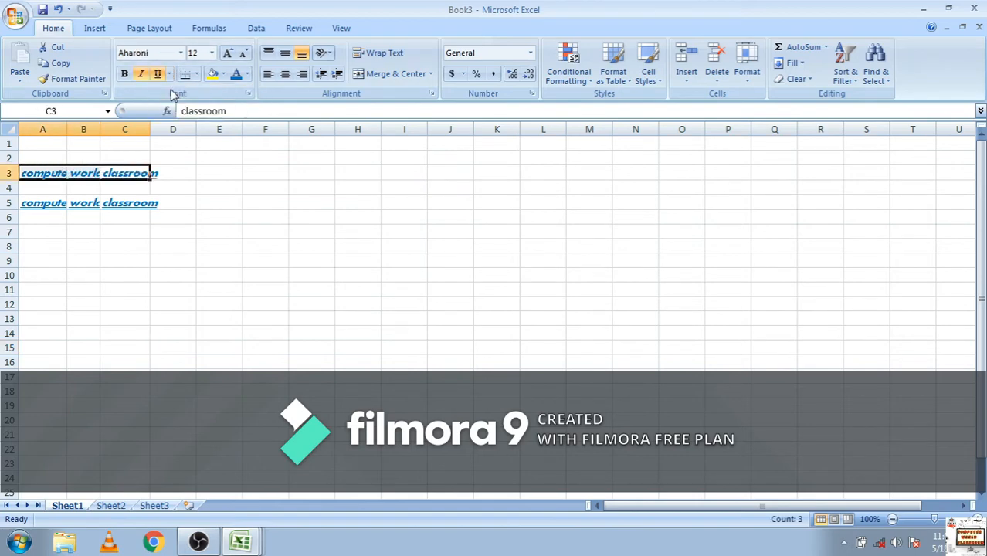
click(190, 213)
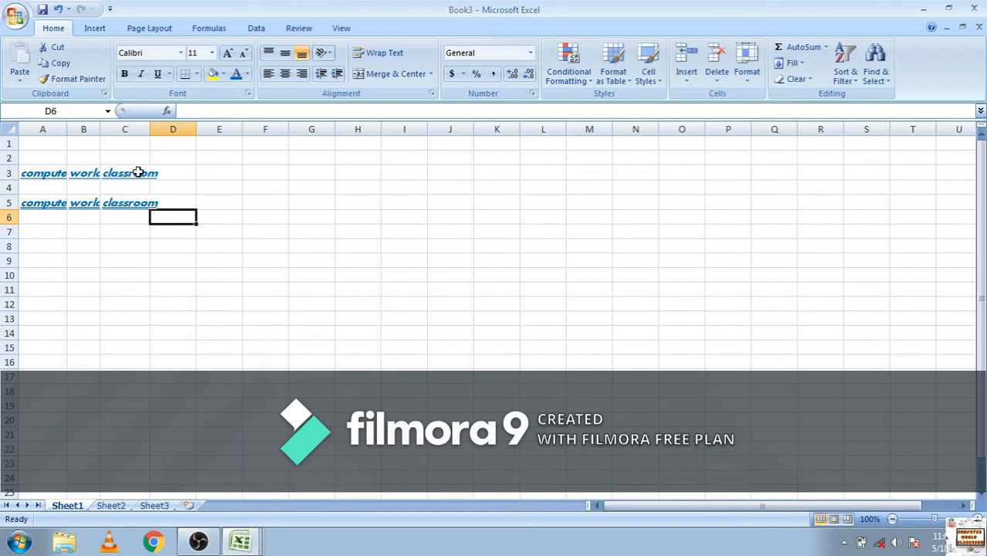
Fill the cells A3:C3 with the standard yellow color
drag(137, 170, 48, 174)
click(222, 74)
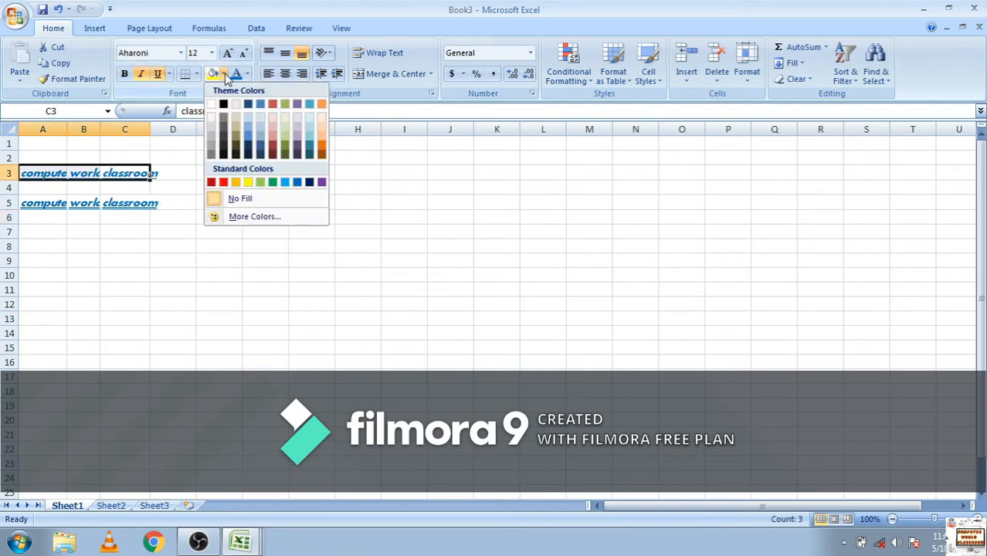
click(248, 183)
Fill the cells A5:C5 with a light purple theme color
drag(146, 204, 28, 203)
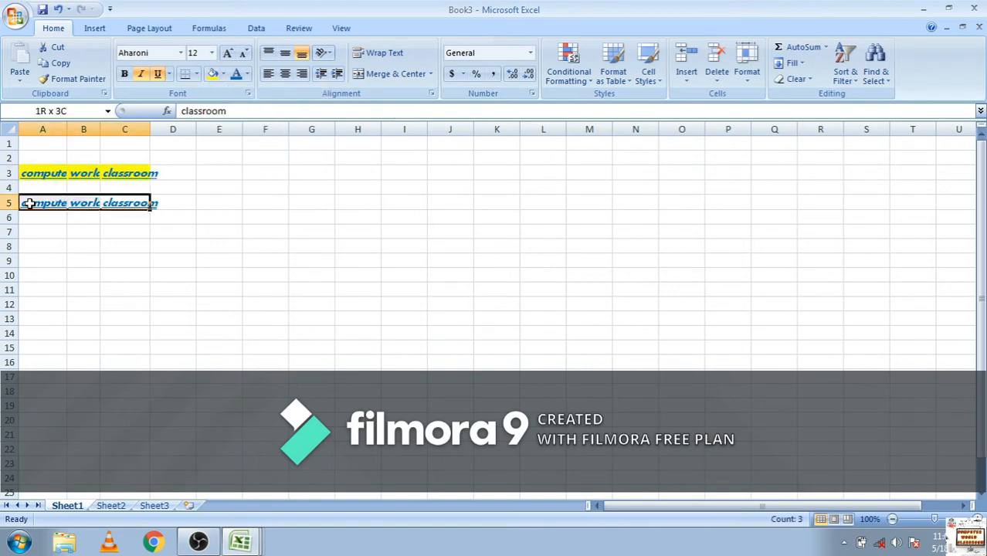
click(222, 73)
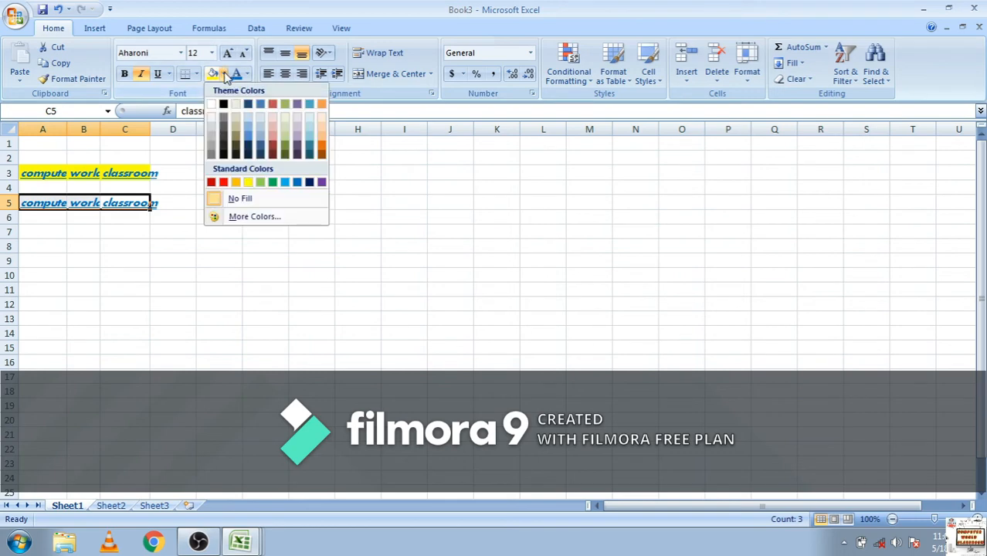
click(298, 127)
click(231, 261)
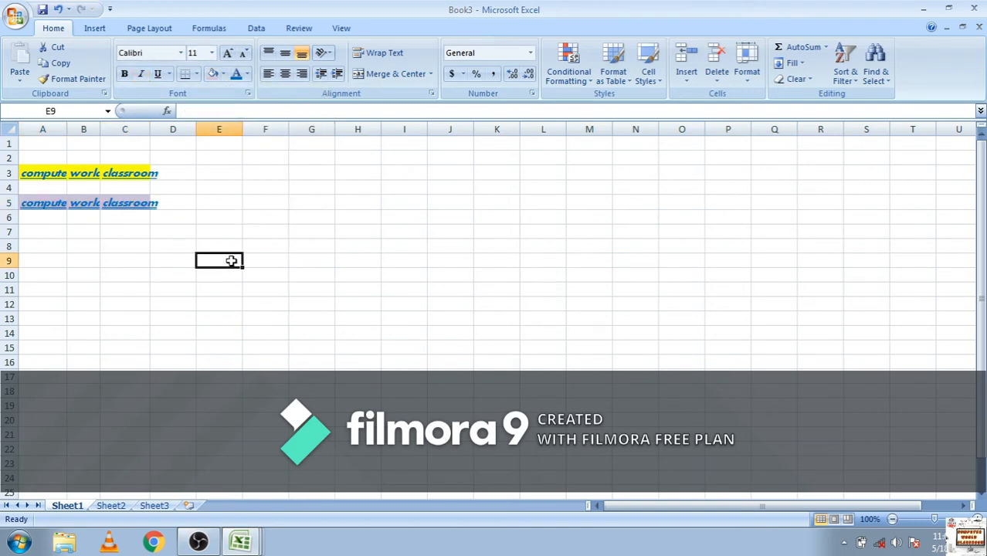
Enlarge the text in cells A5:C5 to font size 20
drag(143, 211, 50, 205)
click(227, 52)
click(227, 53)
click(227, 53)
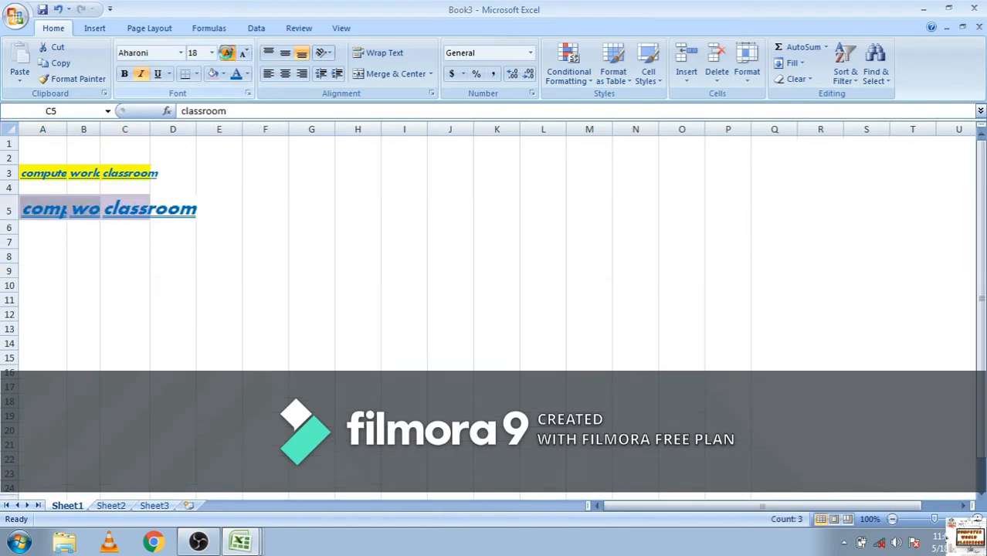
Enlarge the font of cells A3:C4 to size 18
click(227, 52)
drag(137, 173, 30, 179)
click(227, 53)
click(227, 53)
click(227, 53)
click(227, 52)
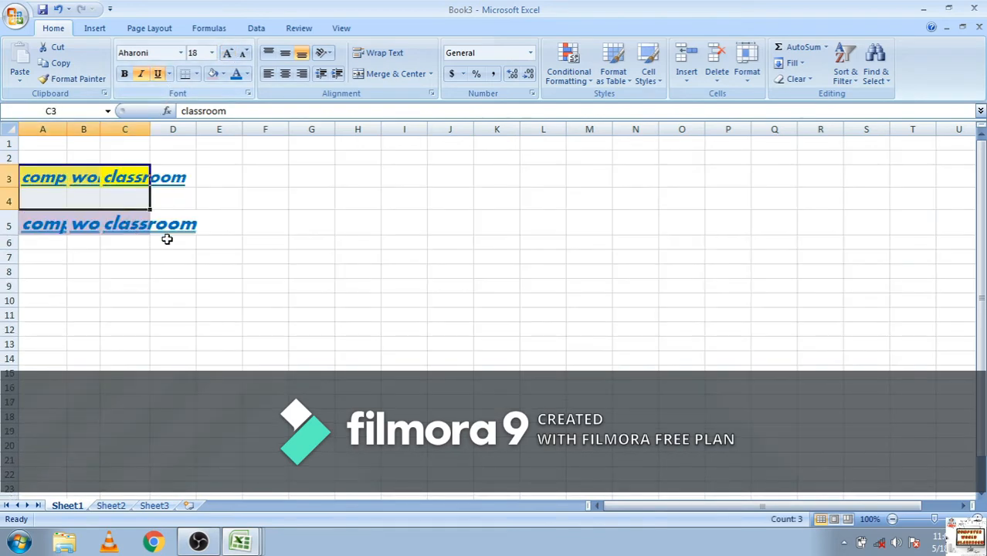
AutoFit the widths of columns A to D to their contents
click(186, 241)
drag(191, 224, 48, 190)
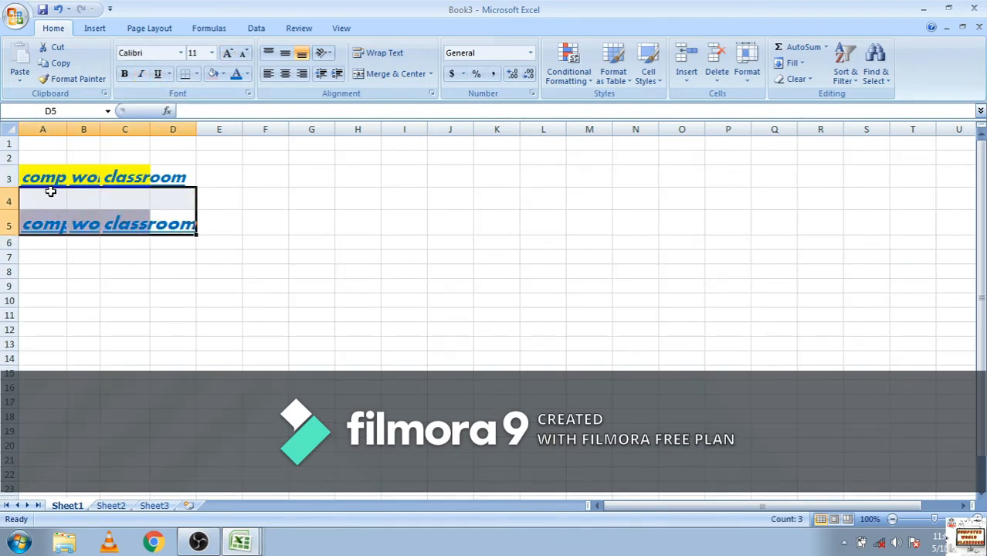
click(176, 124)
drag(176, 120, 42, 127)
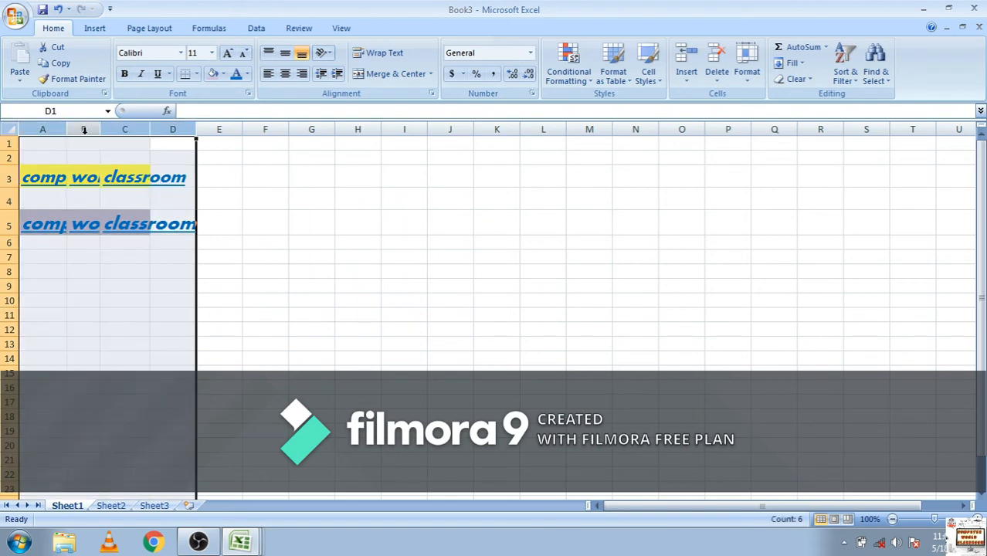
double_click(101, 129)
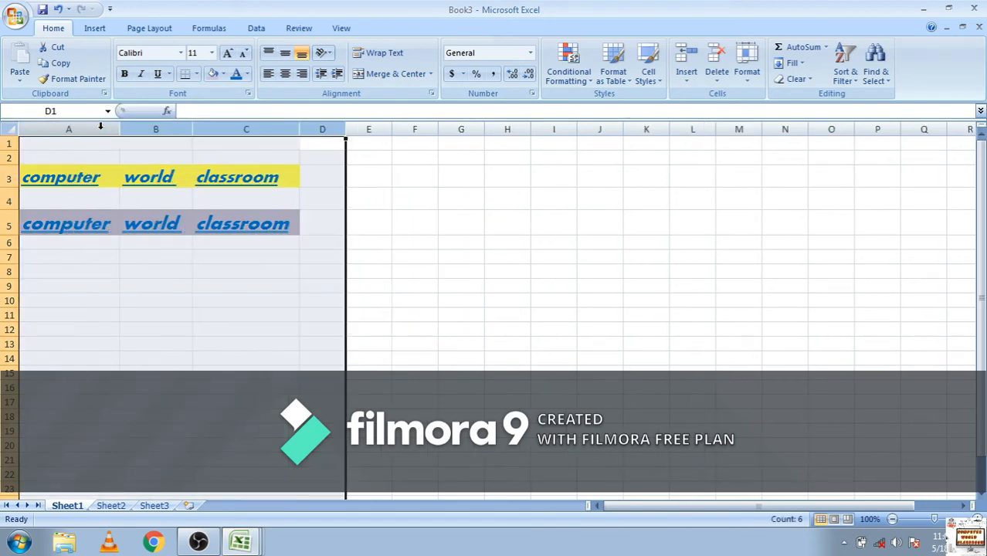
click(123, 268)
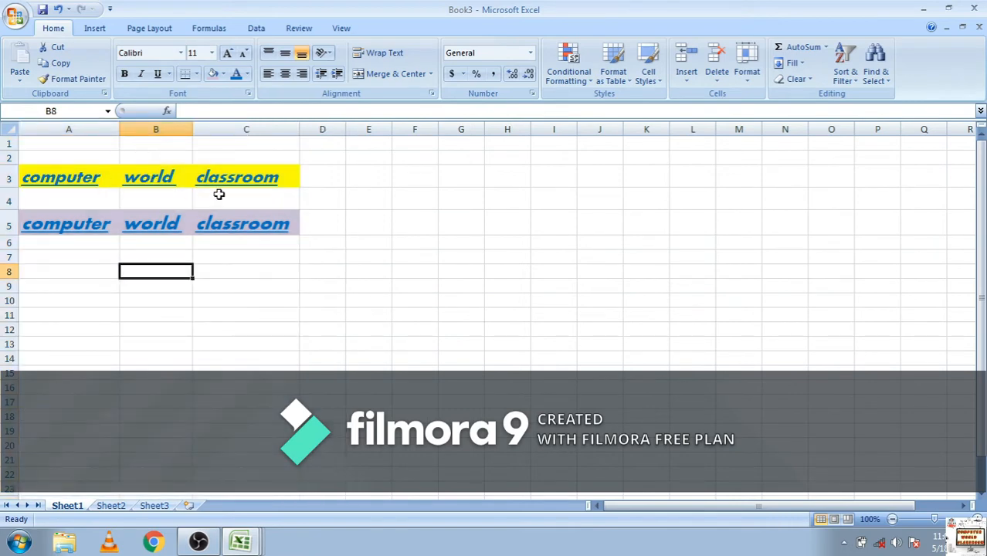
click(357, 207)
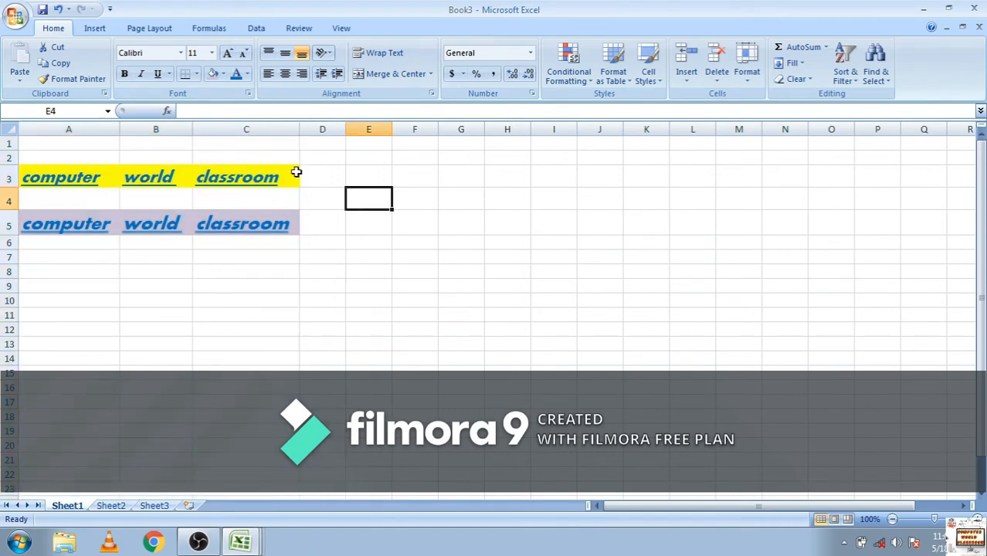
click(247, 74)
click(445, 175)
Align the text in cell A5 to the middle and center it horizontally
drag(285, 234, 98, 228)
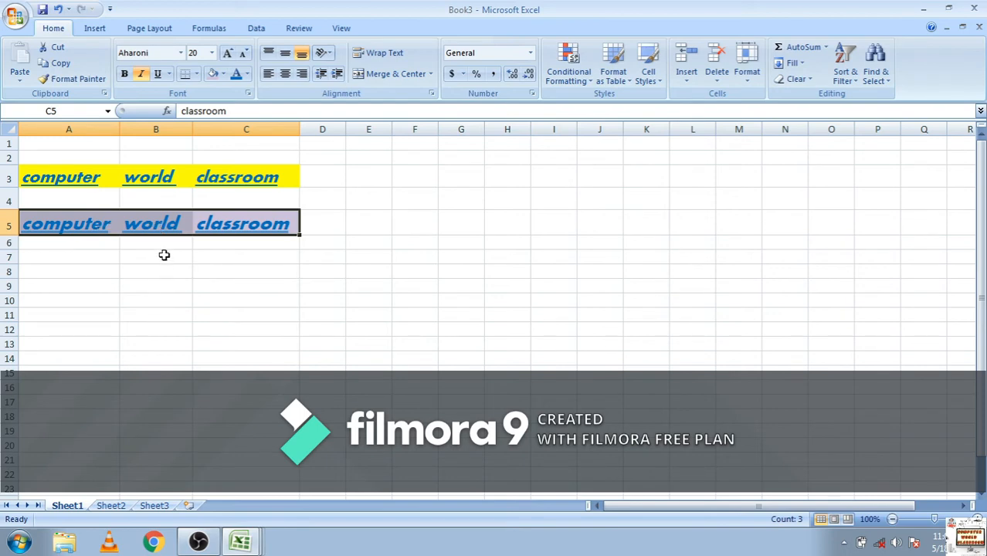
click(90, 223)
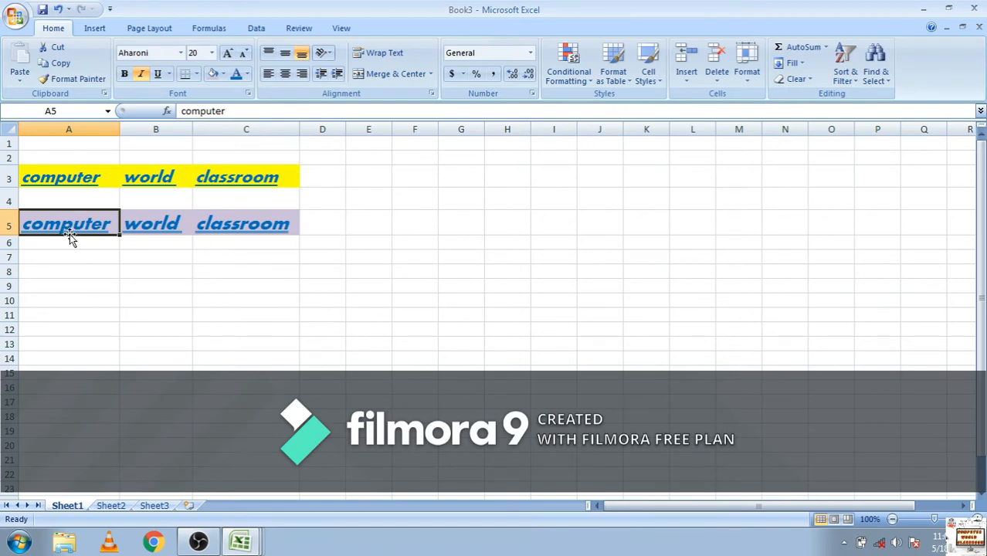
click(285, 55)
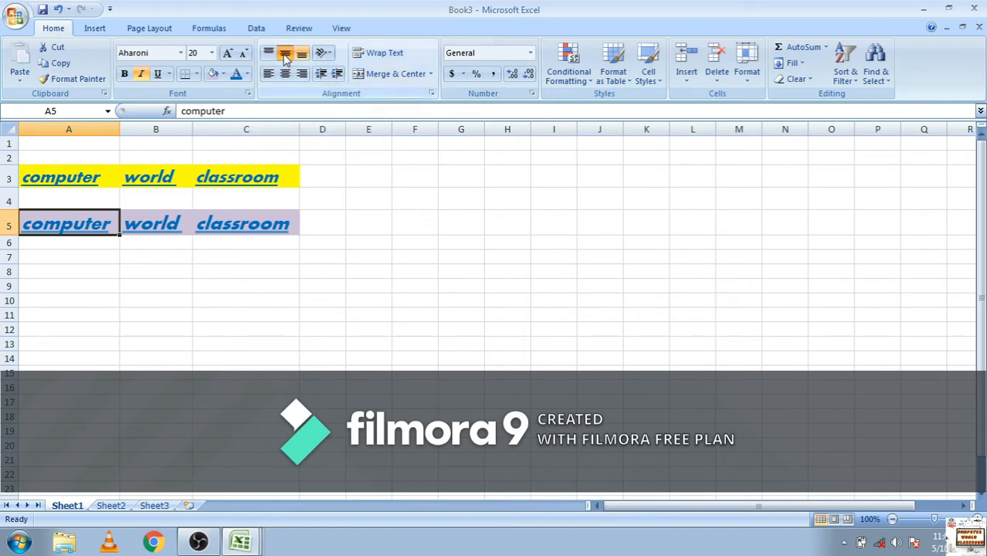
click(285, 75)
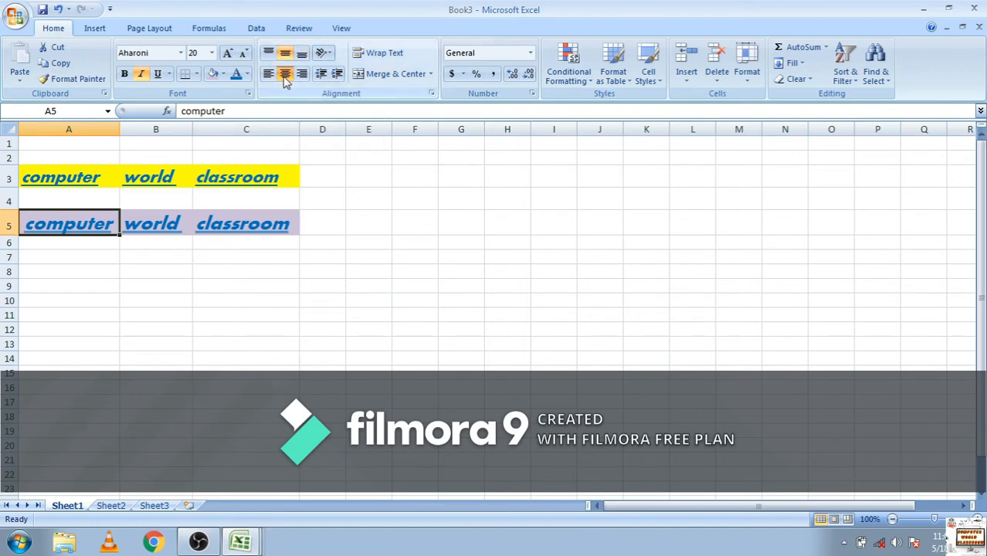
click(79, 384)
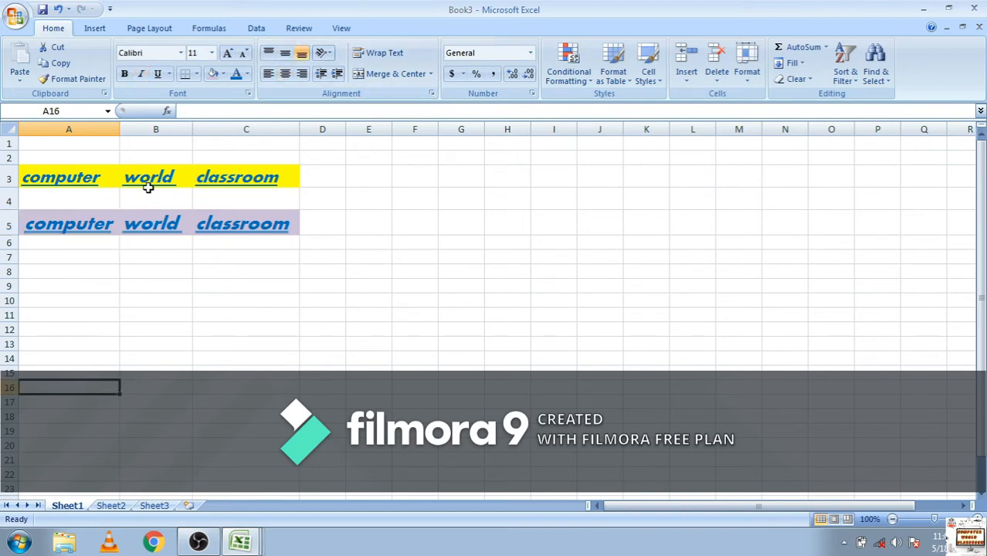
Middle-align and horizontally center the text across the range A3:C5
drag(269, 222, 67, 173)
click(285, 52)
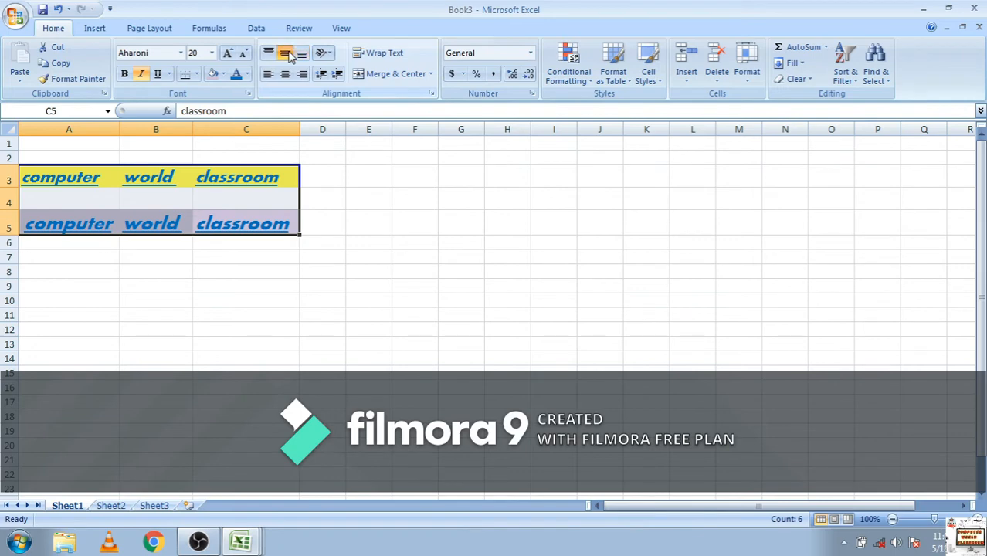
click(284, 75)
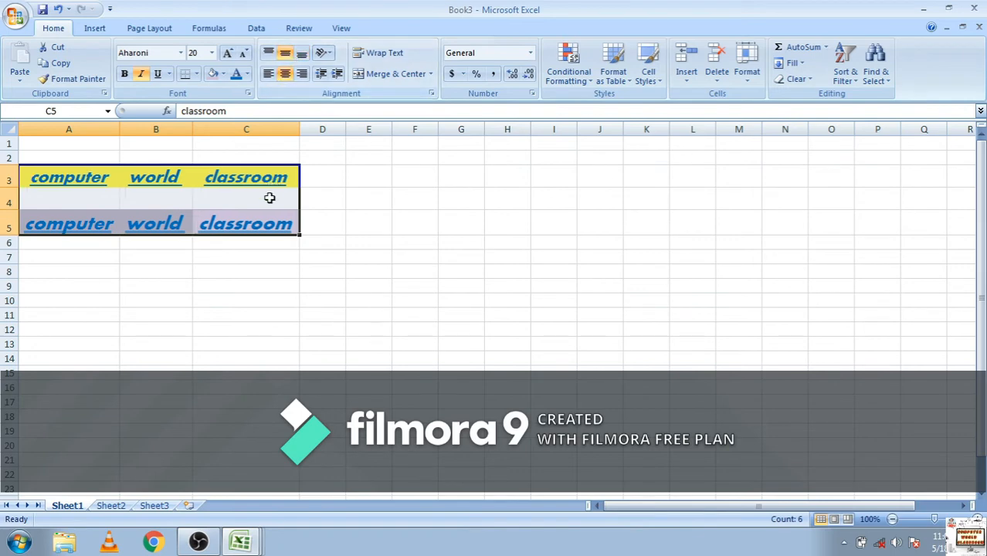
click(255, 298)
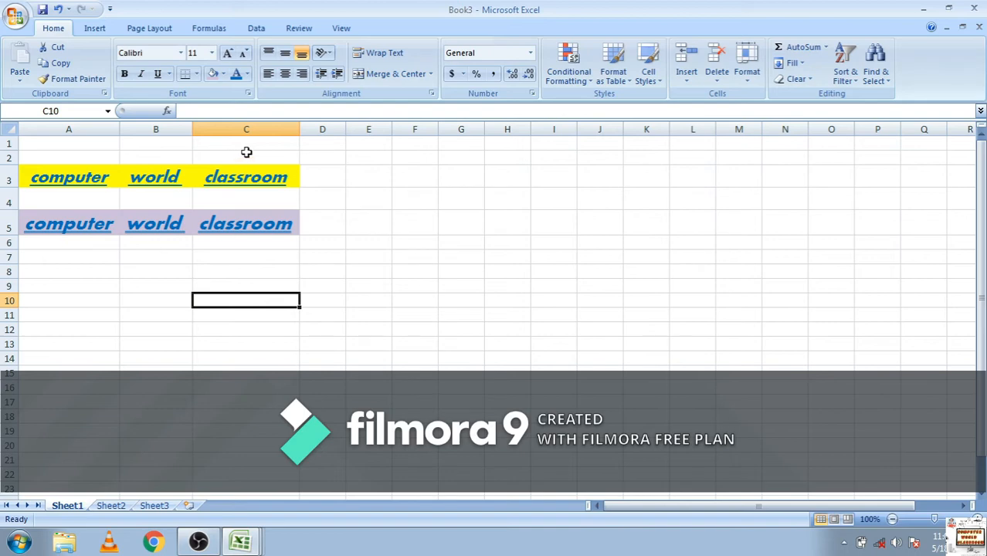
Set the text orientation of cell C3 to Angle Counterclockwise
click(325, 53)
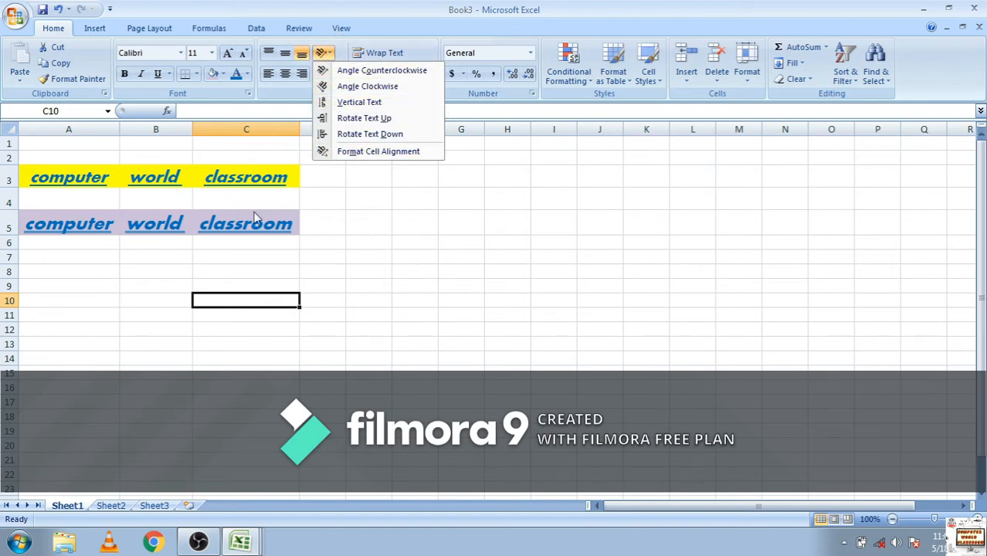
click(248, 179)
click(246, 177)
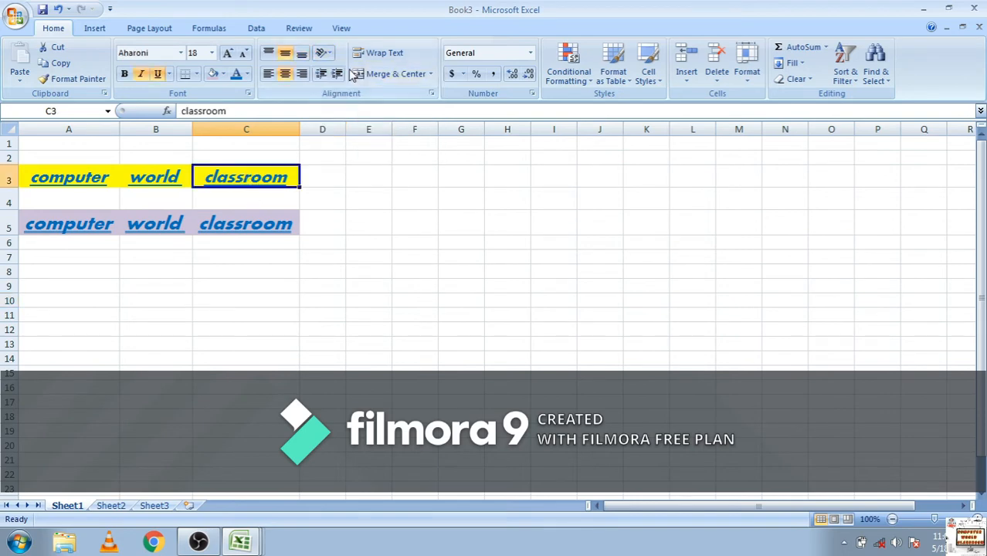
click(327, 53)
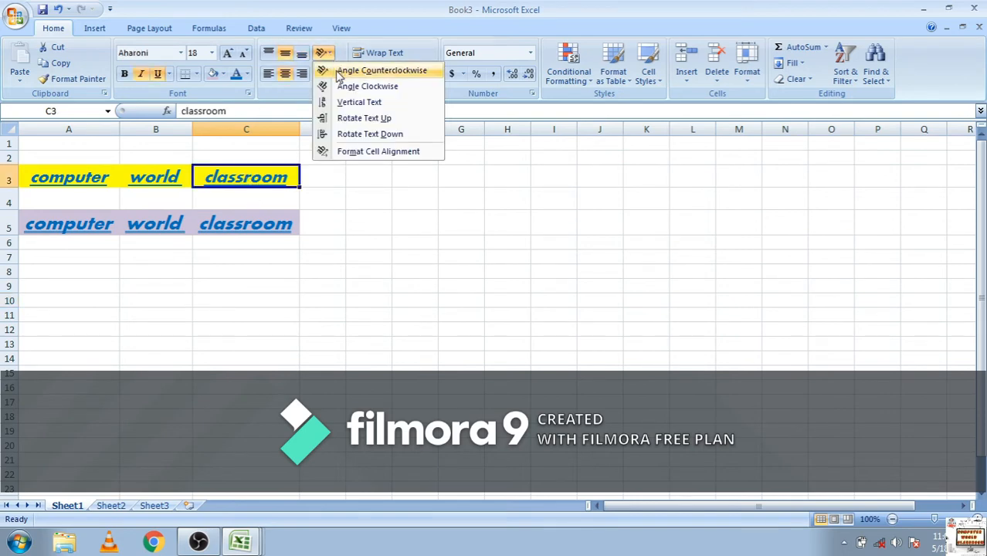
click(340, 71)
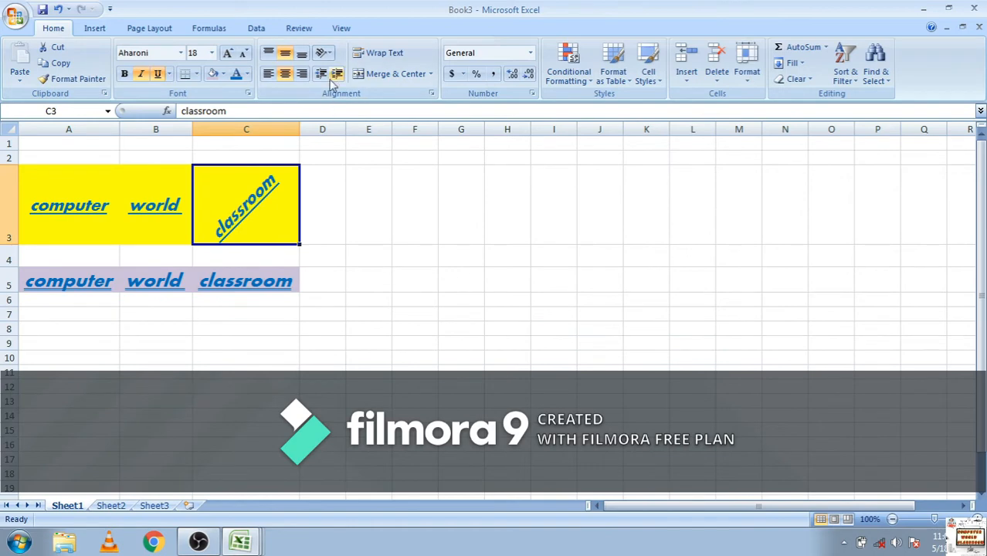
Try the Angle Clockwise and Vertical Text orientations on cell C3
click(325, 53)
click(344, 85)
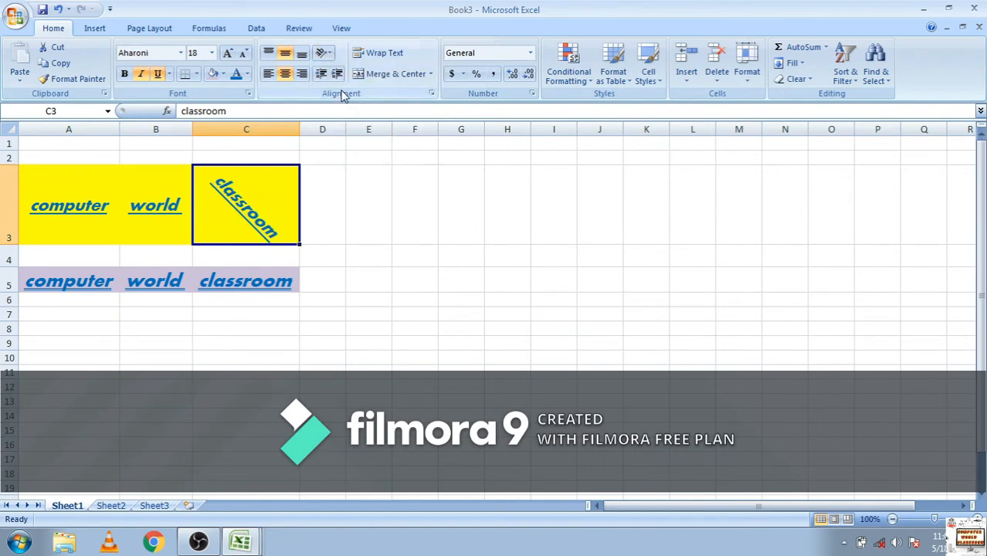
click(324, 54)
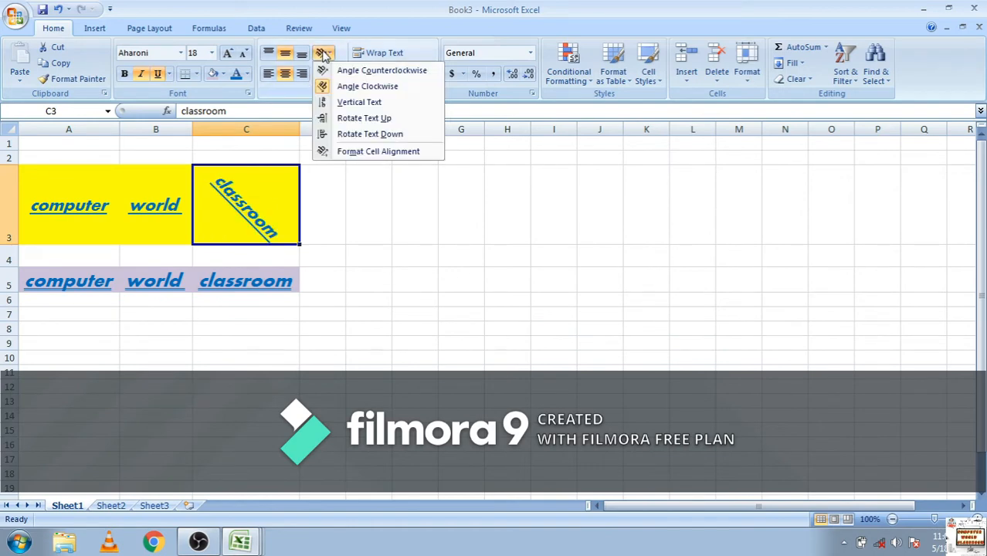
click(342, 103)
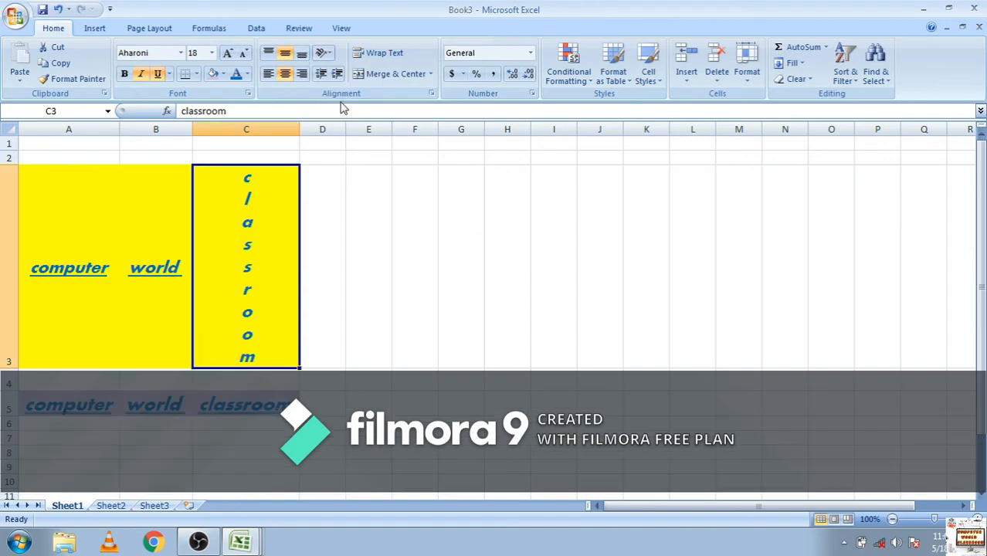
Try the Rotate Text Up and Rotate Text Down orientations on cell C3
click(325, 54)
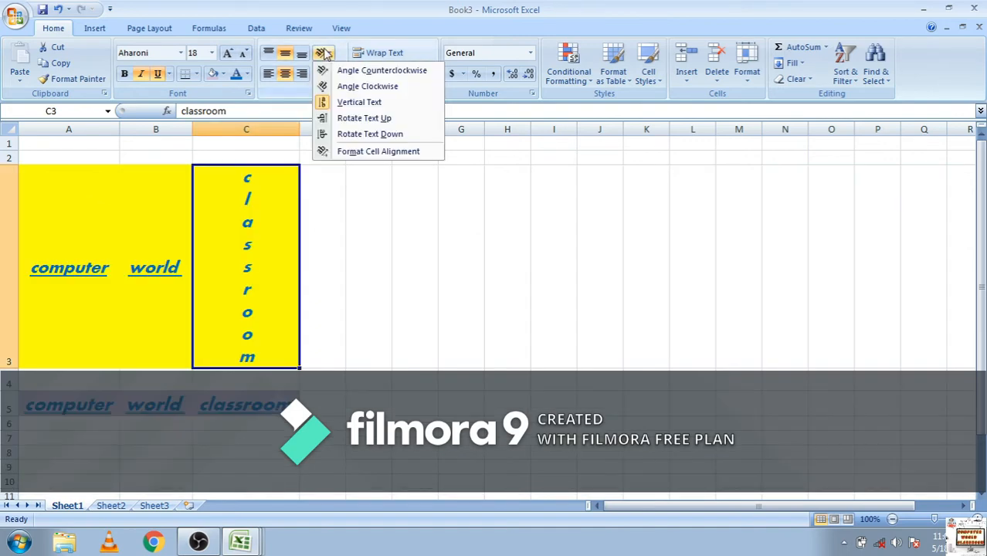
click(344, 120)
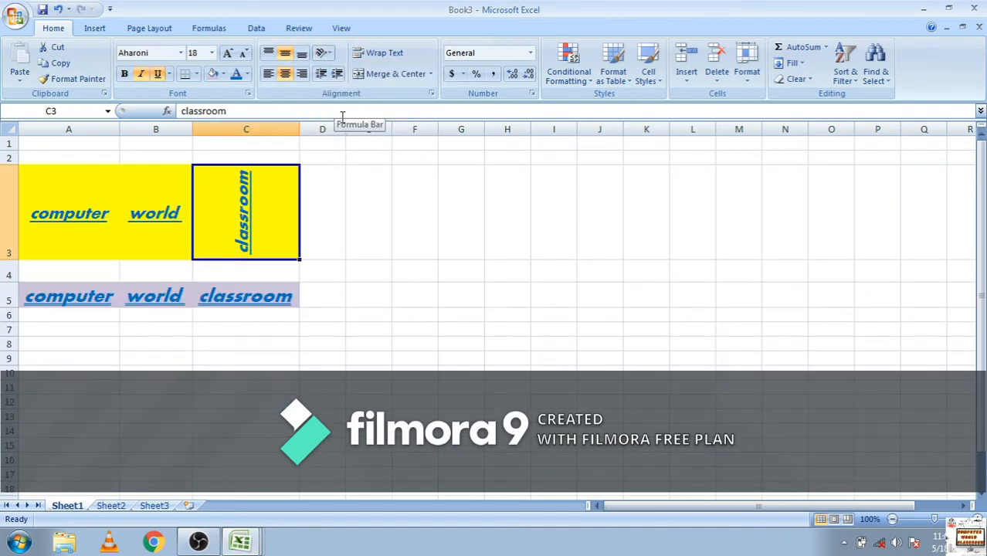
click(324, 54)
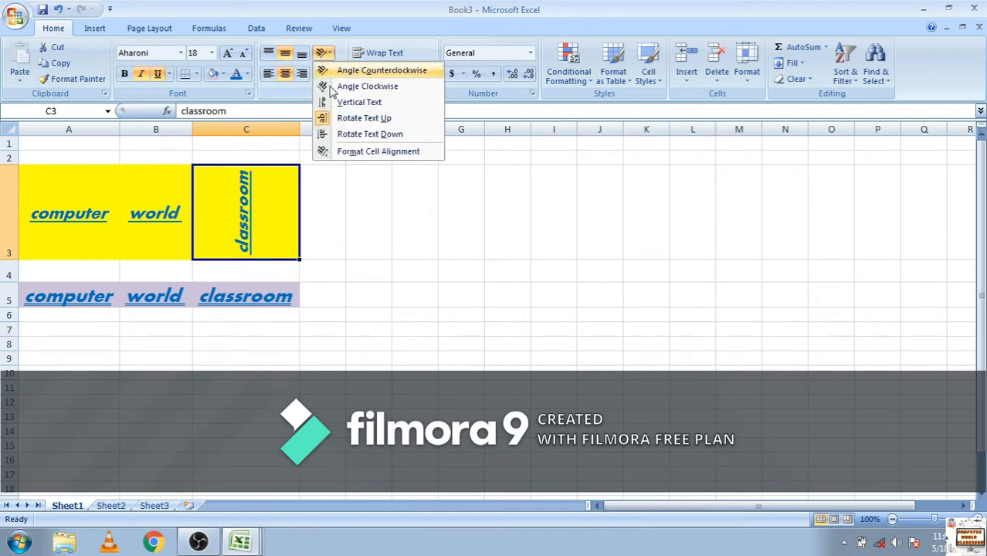
click(343, 135)
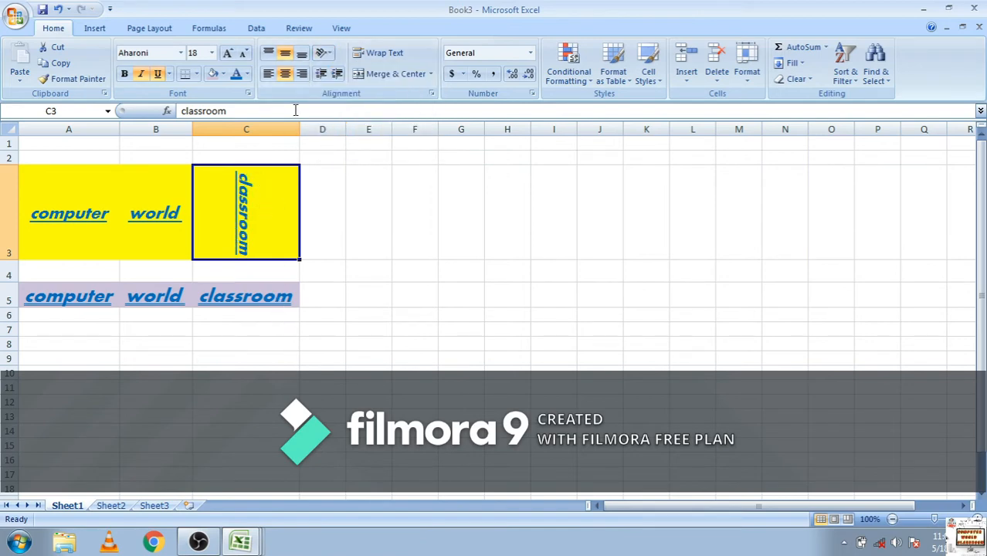
Examine the Format Cells alignment and orientation settings of cell C3, leaving them unchanged
click(325, 53)
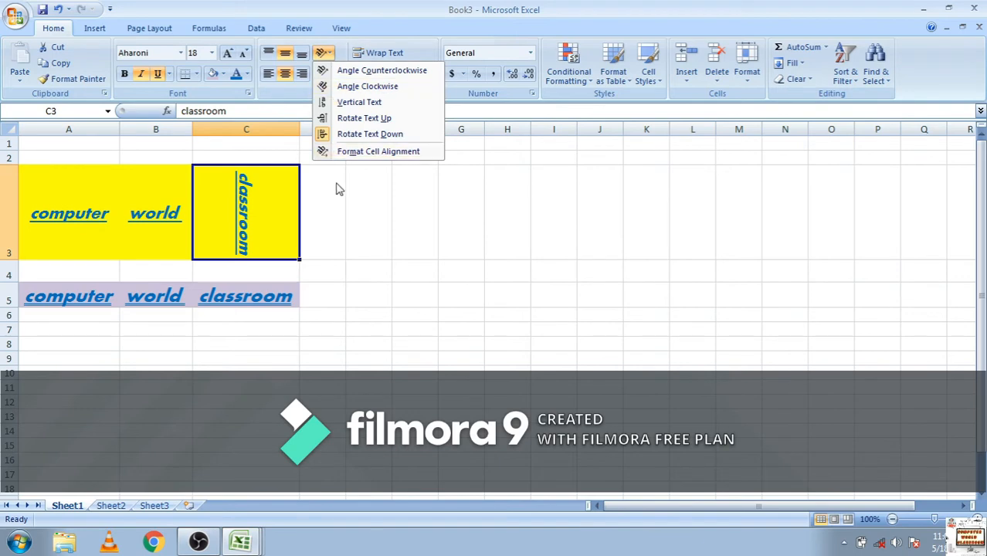
click(351, 151)
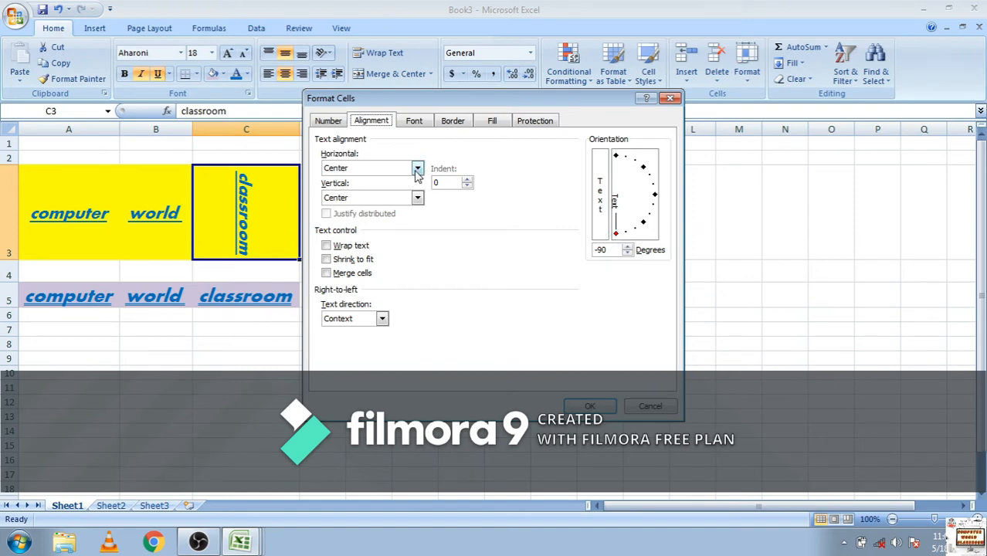
click(670, 99)
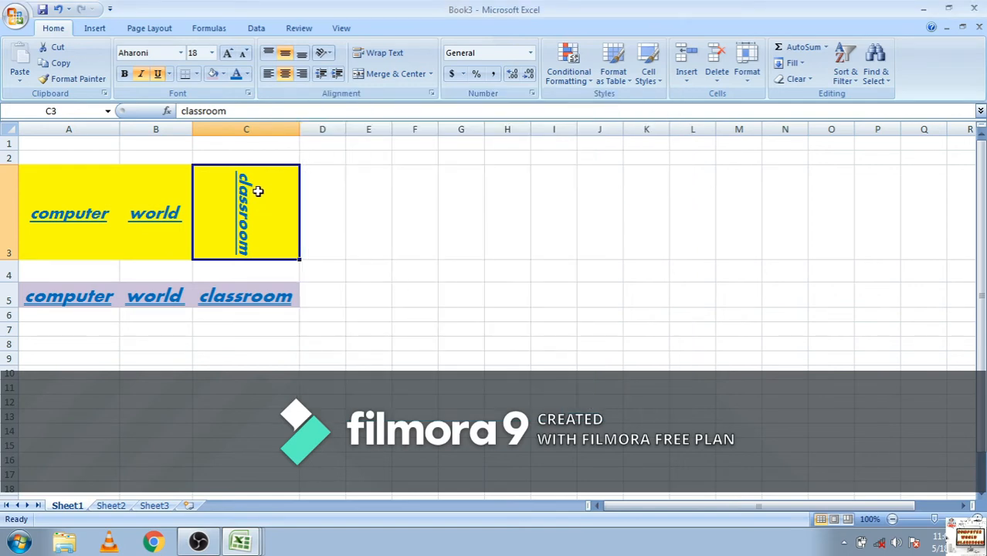
Increase the indent of the text in cell C3 by several levels
click(338, 75)
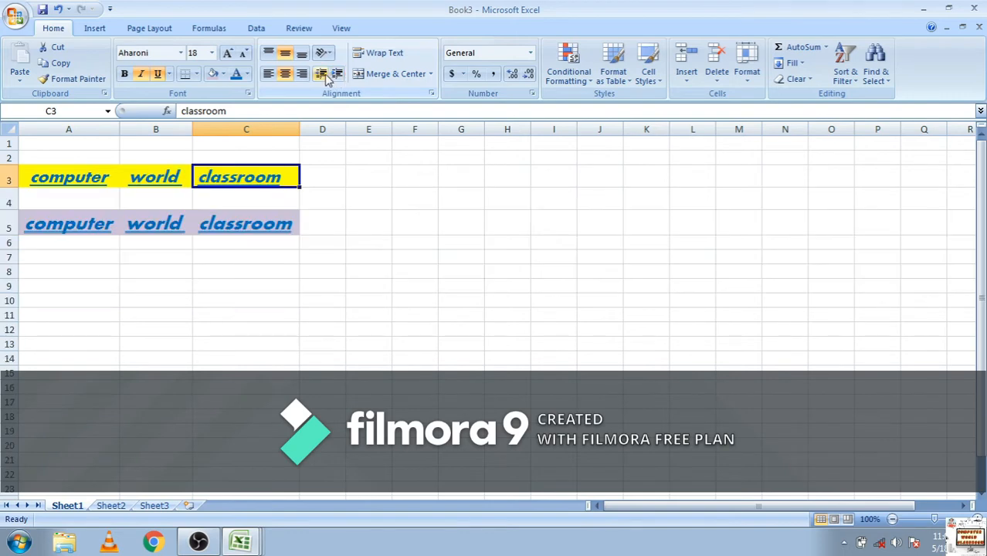
click(337, 75)
click(338, 74)
click(337, 75)
Remove the indent of the text in cell C3 completely and indent it again by one level
click(338, 75)
click(338, 75)
click(338, 75)
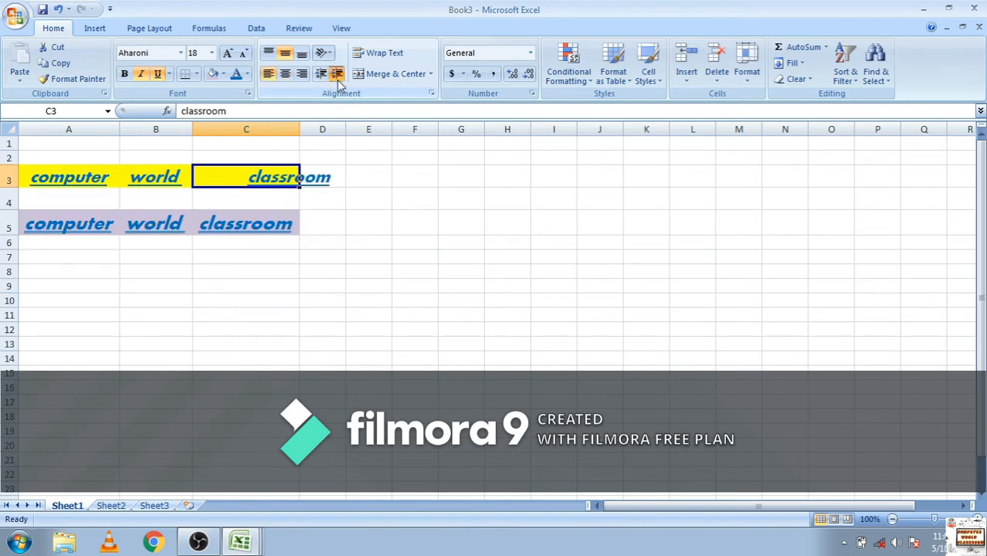
click(338, 75)
click(338, 75)
click(319, 74)
click(319, 74)
click(319, 74)
click(319, 74)
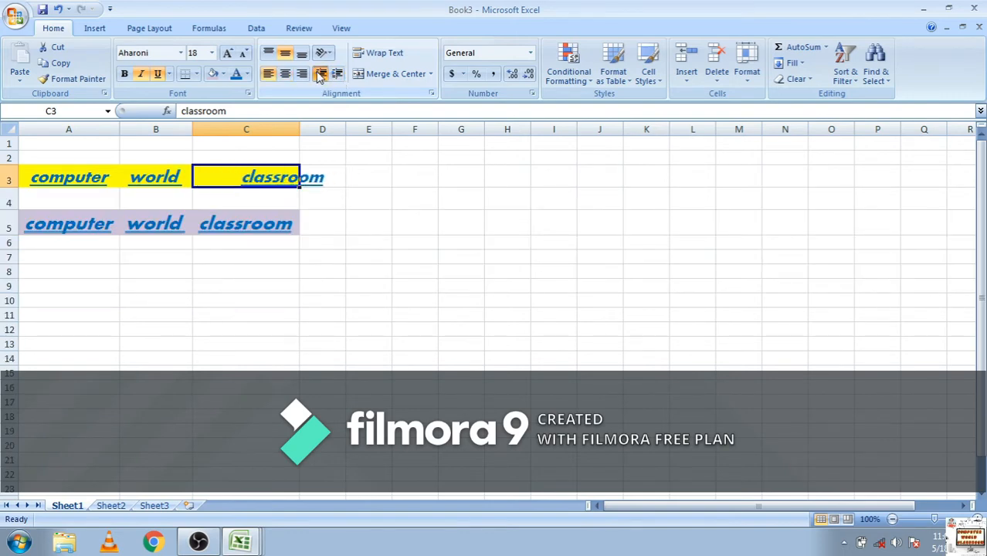
click(319, 74)
click(319, 74)
click(319, 74)
click(319, 74)
click(319, 74)
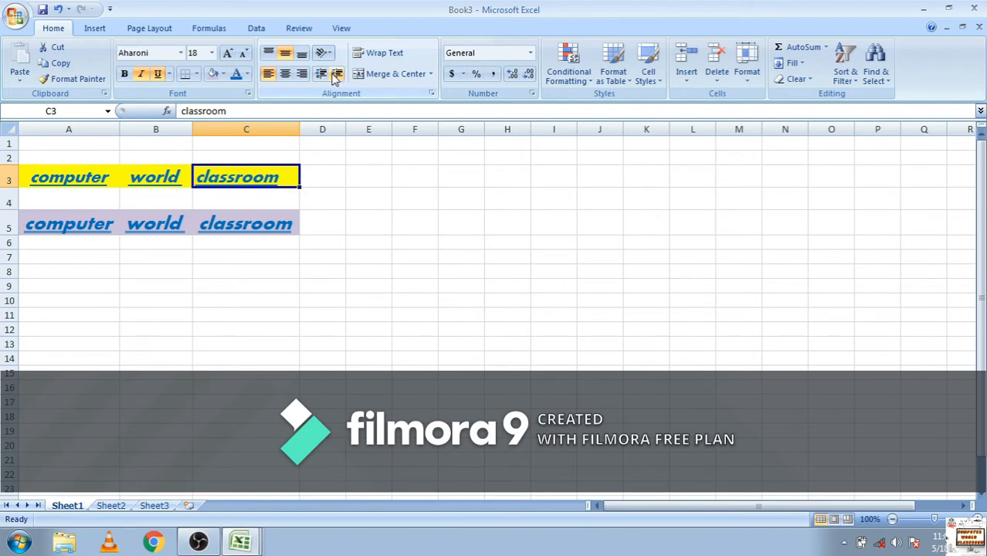
click(337, 75)
click(336, 73)
click(366, 230)
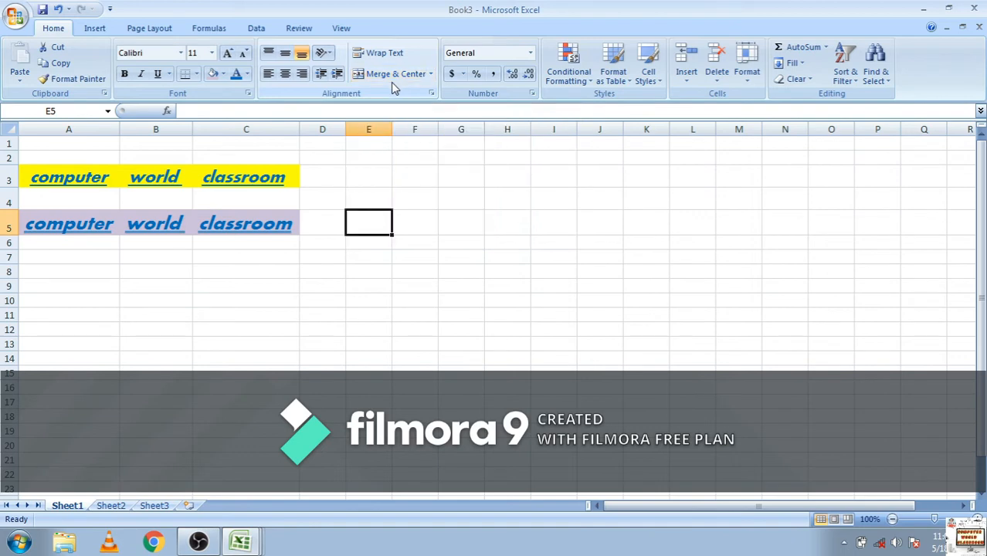
Merge and center cells A1:C2 above the yellow row and enter the person's first name in the merged cell
click(75, 144)
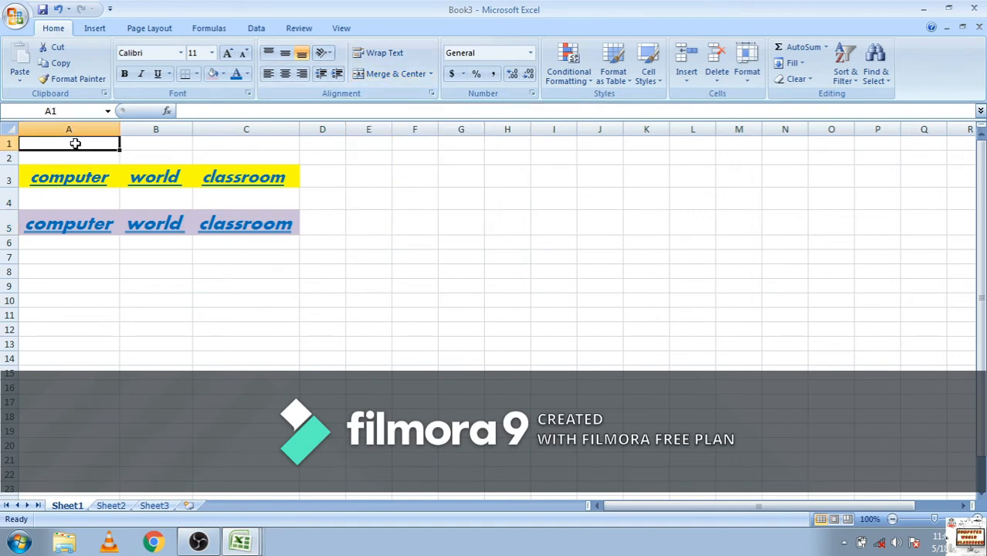
drag(75, 144, 258, 155)
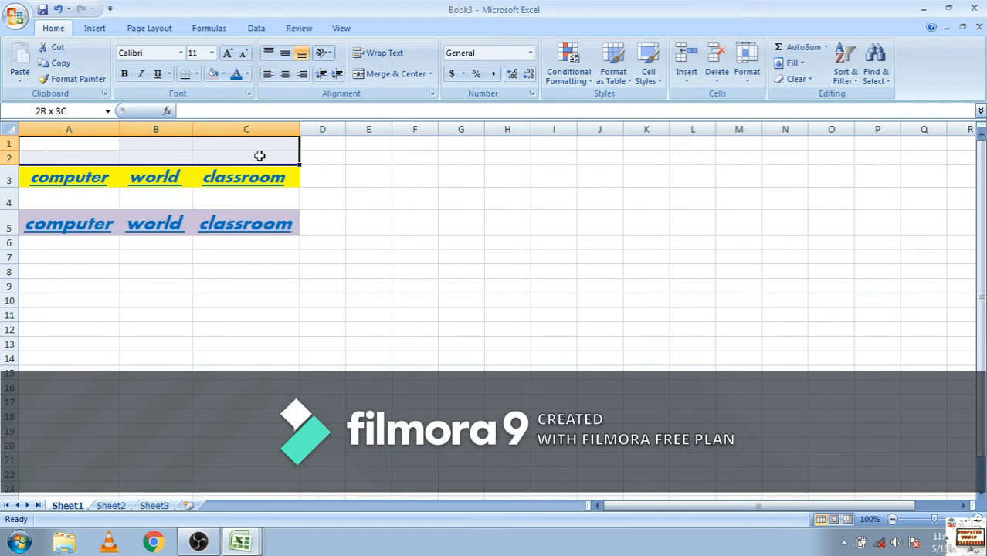
click(386, 75)
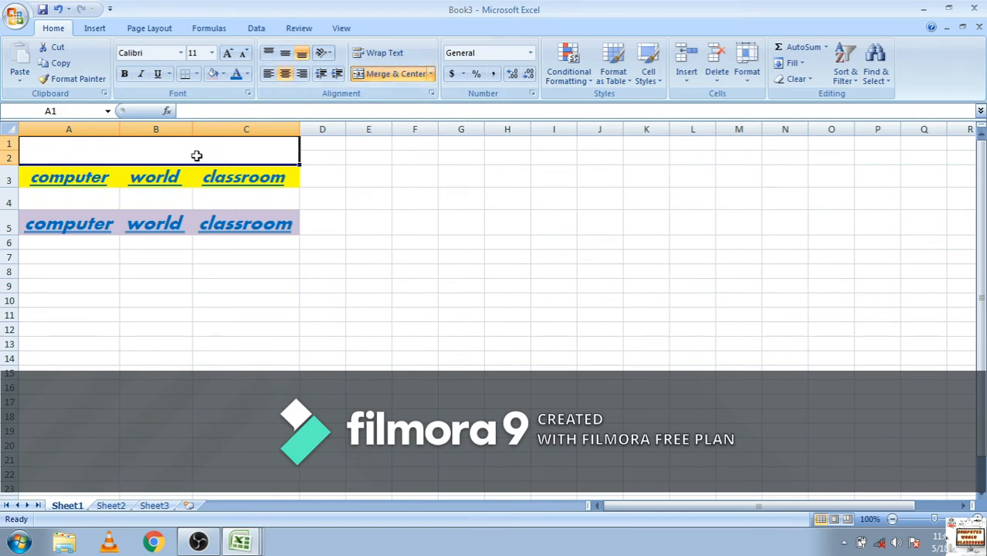
double_click(140, 150)
text(himanshu)
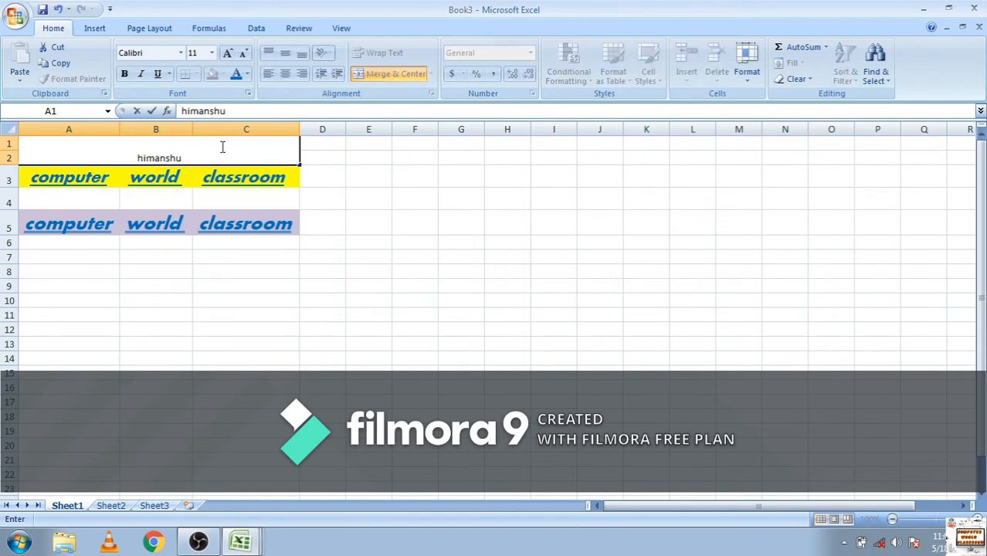
Format the name in the merged title cell with the Algerian font at size 20
drag(183, 157, 100, 158)
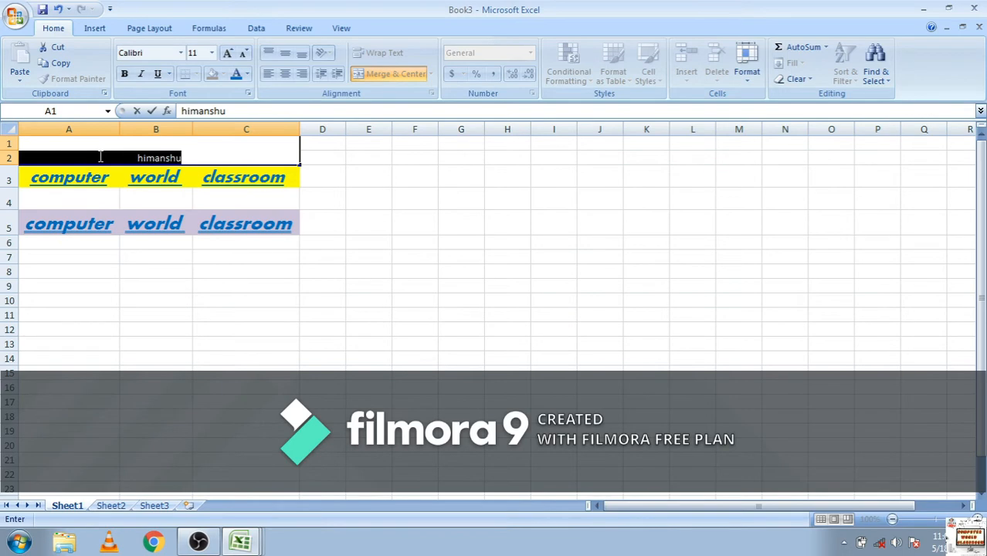
click(181, 54)
click(174, 200)
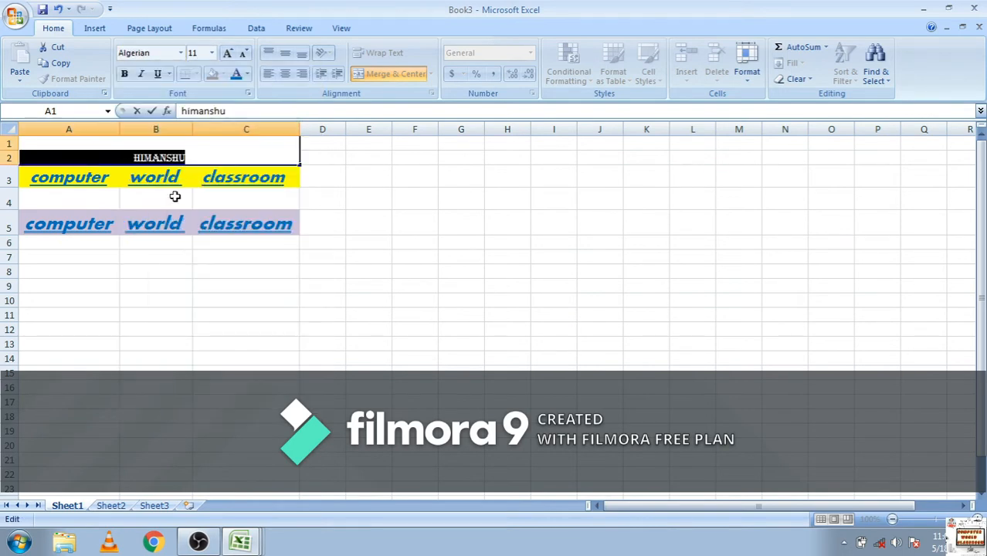
click(228, 54)
click(229, 54)
click(229, 54)
click(228, 54)
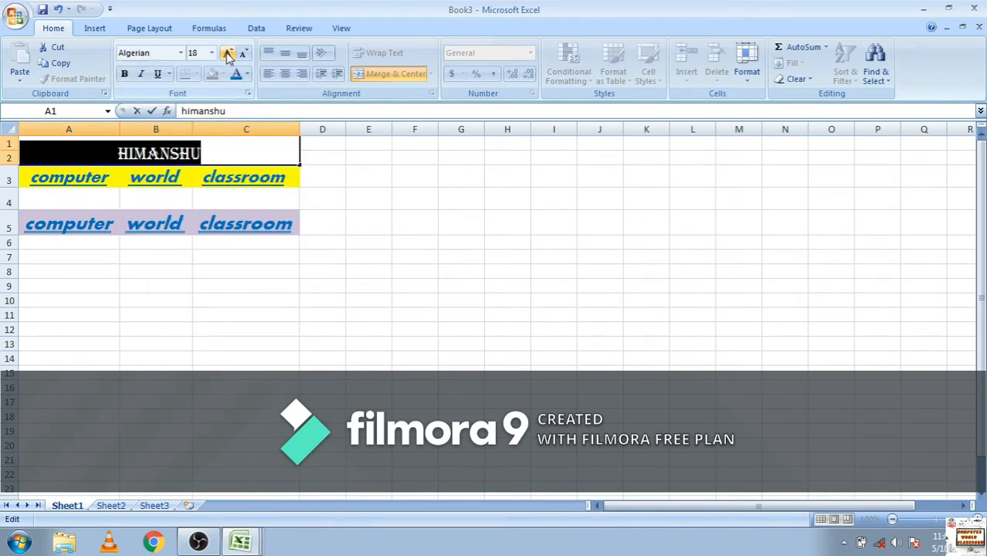
click(229, 54)
Color the name text red and fill the merged title cell A1 with a light blue theme color
click(246, 74)
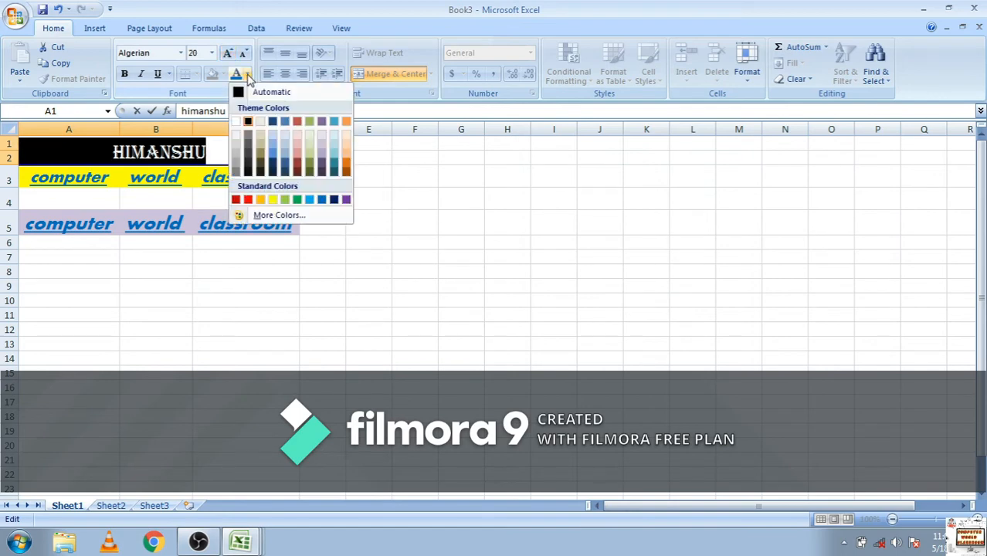
click(248, 201)
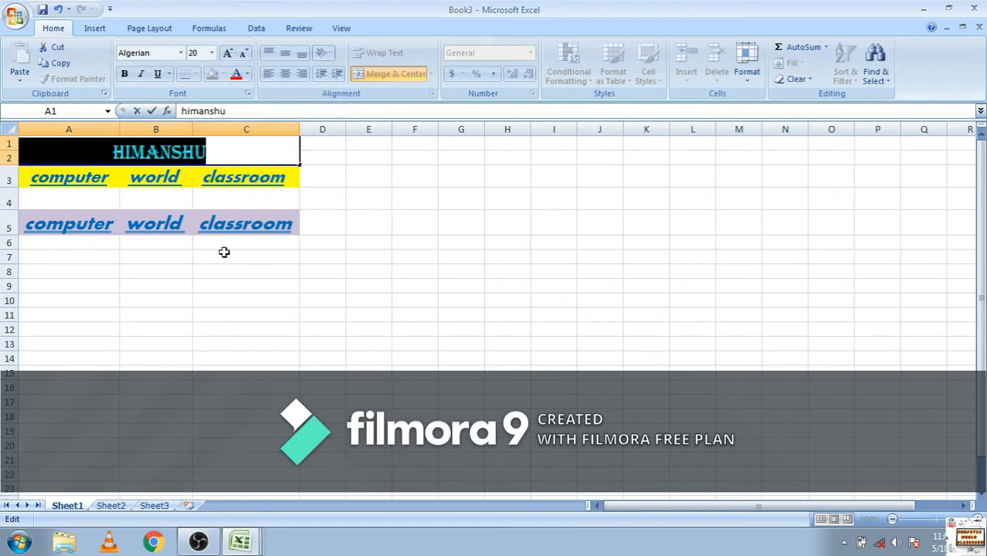
click(265, 152)
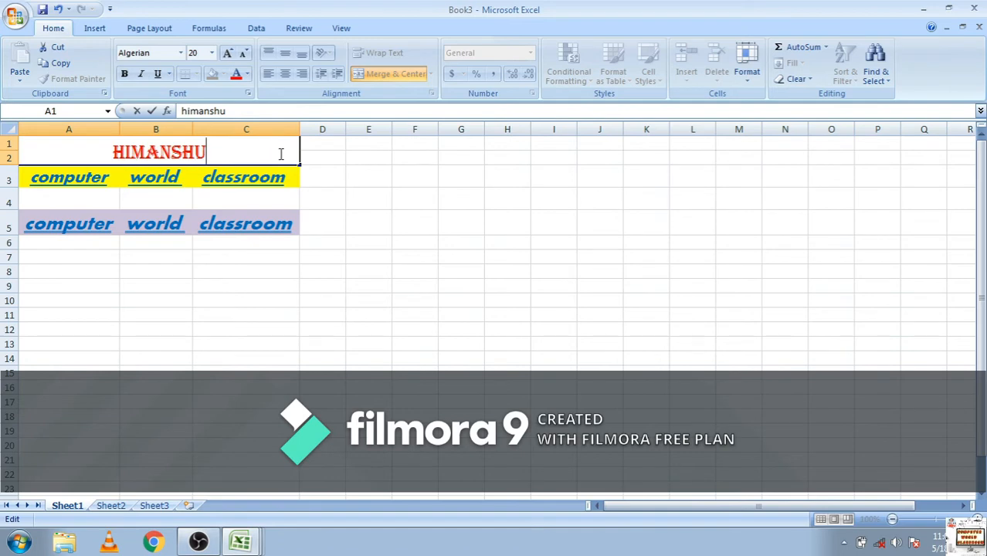
click(344, 178)
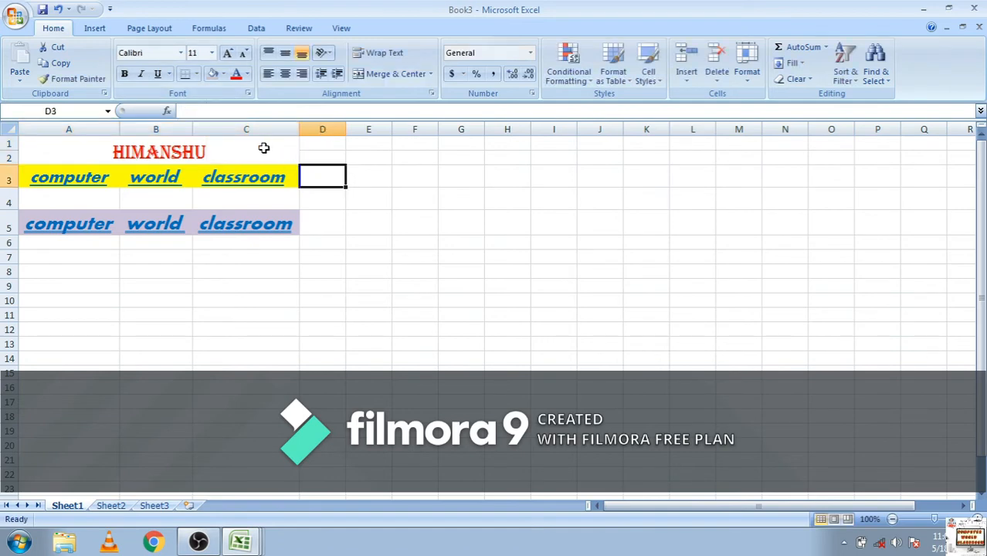
click(264, 147)
click(222, 74)
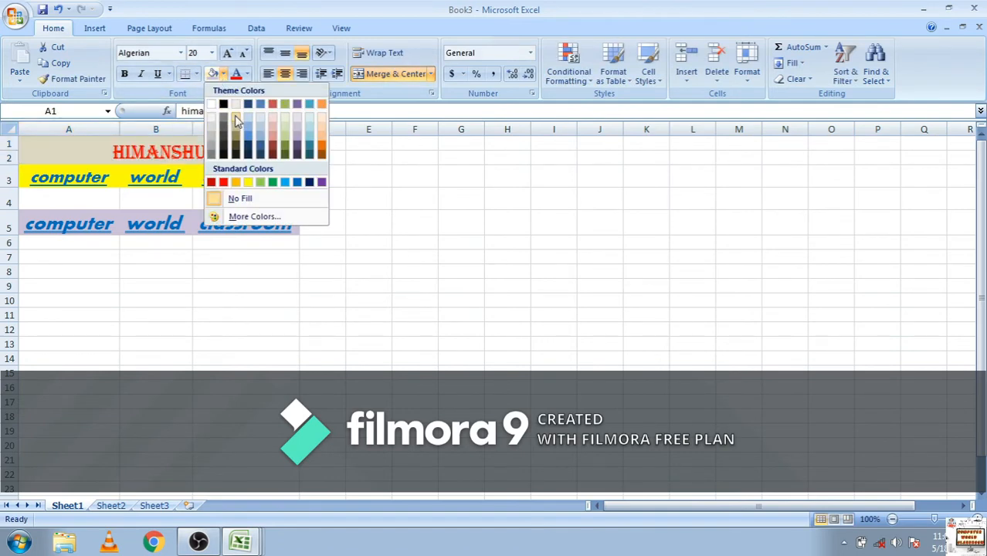
click(248, 135)
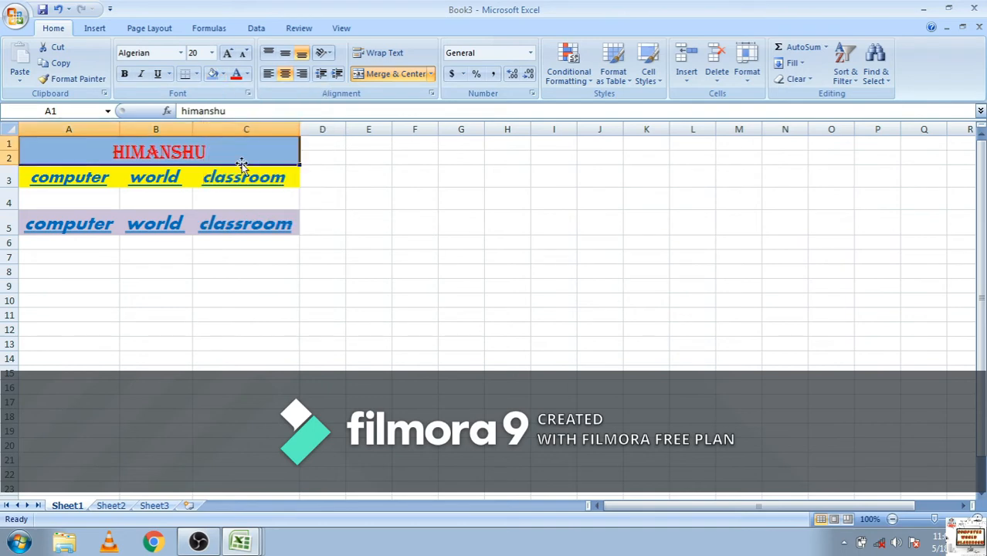
click(239, 318)
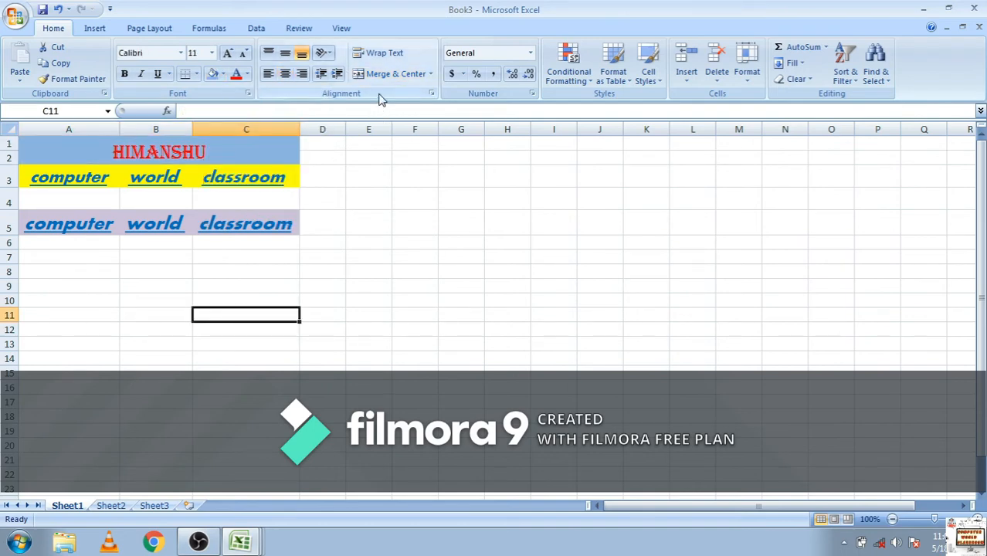
Narrow column C below the width of its text and wrap the text in cell C3
click(387, 52)
click(280, 178)
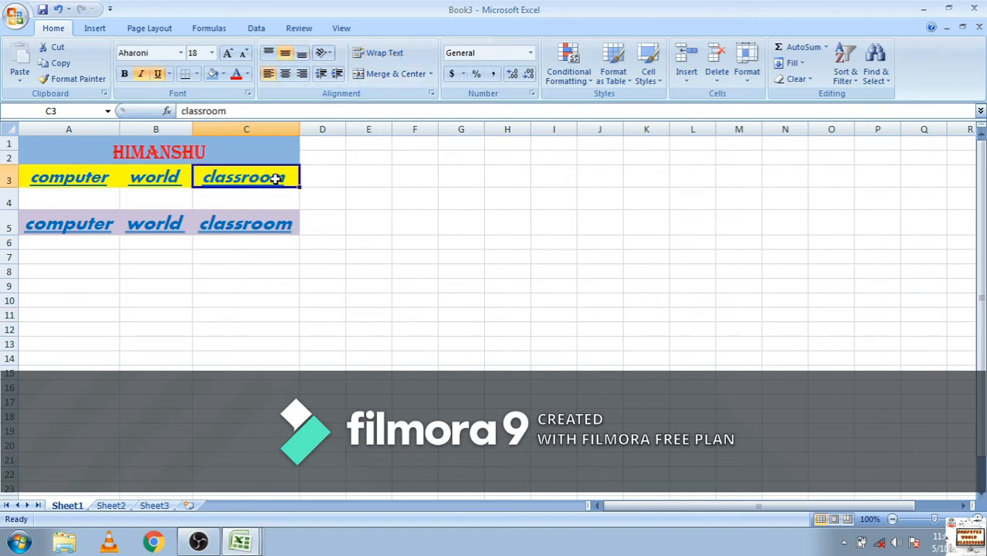
drag(299, 130, 257, 133)
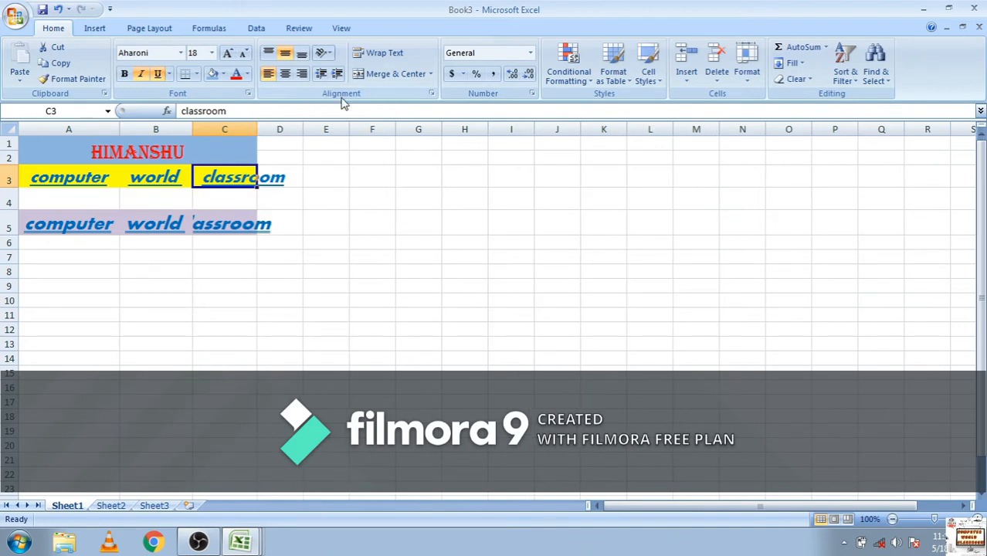
click(384, 54)
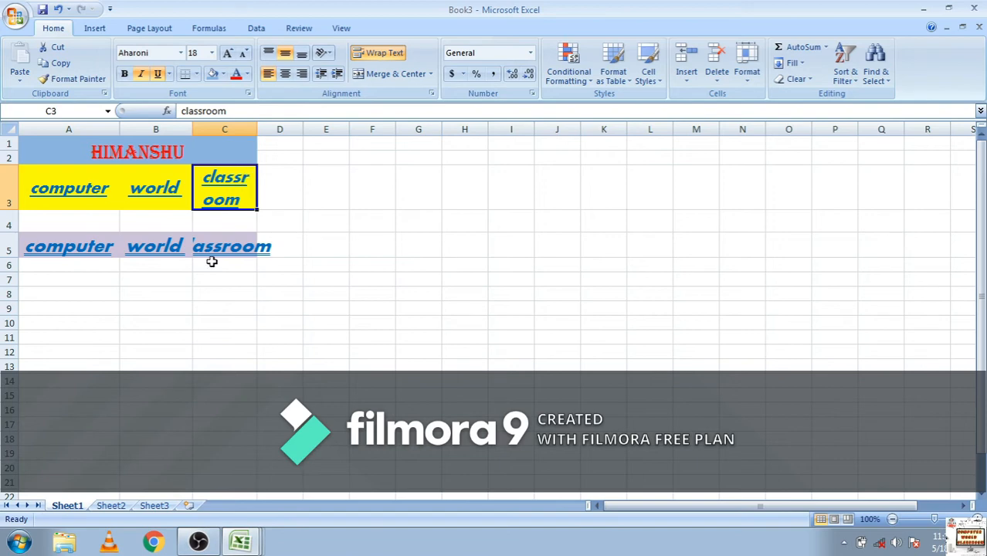
Toggle the text wrapping of cell C3 off and on several times, leaving it off
click(368, 54)
click(368, 54)
click(368, 54)
click(369, 54)
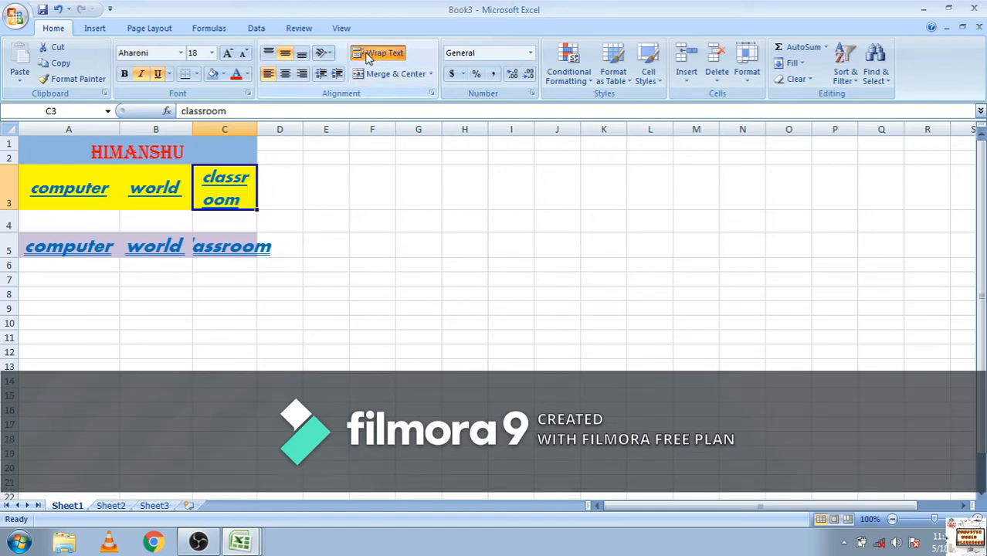
click(368, 54)
Enter 1000 in cell F5 and apply the Number format to it
click(385, 230)
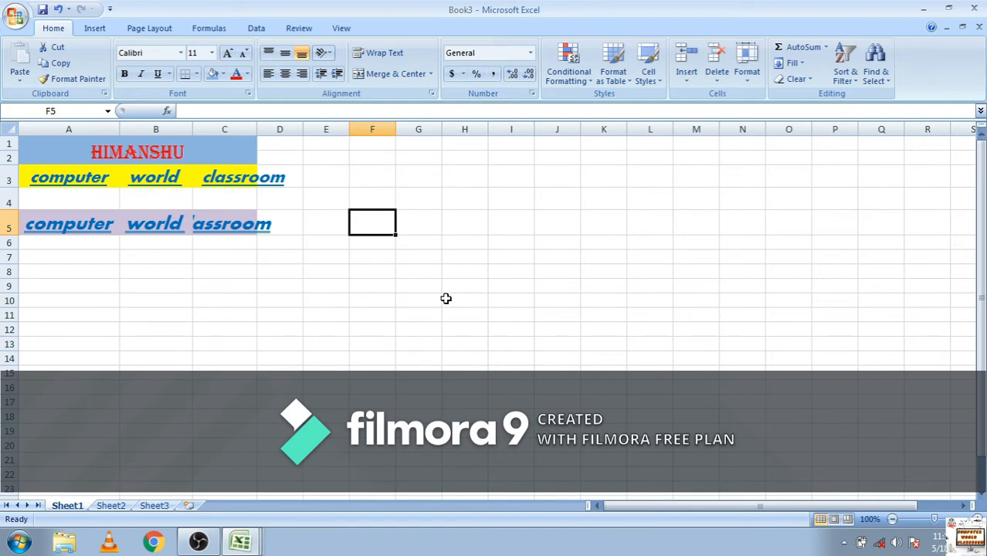
text(1000)
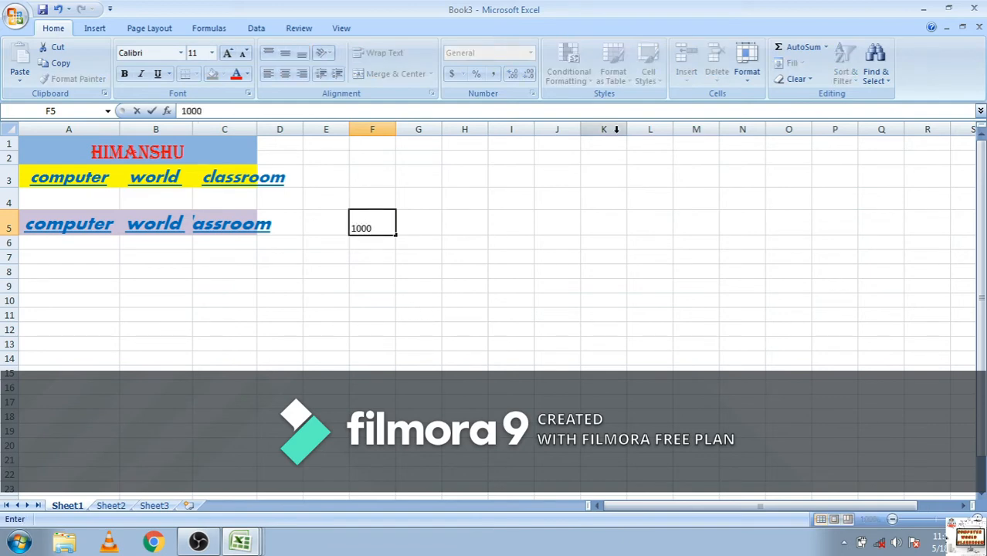
click(426, 218)
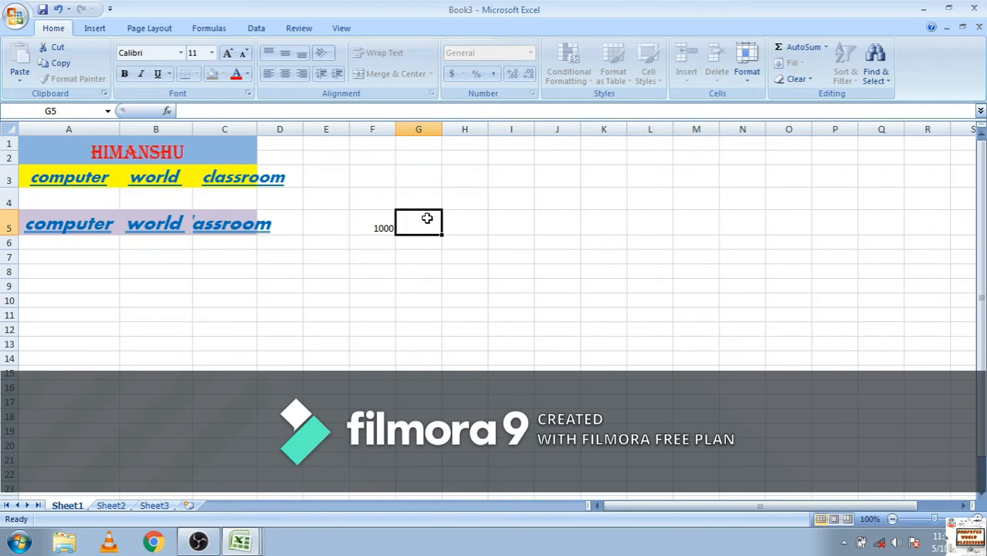
click(374, 226)
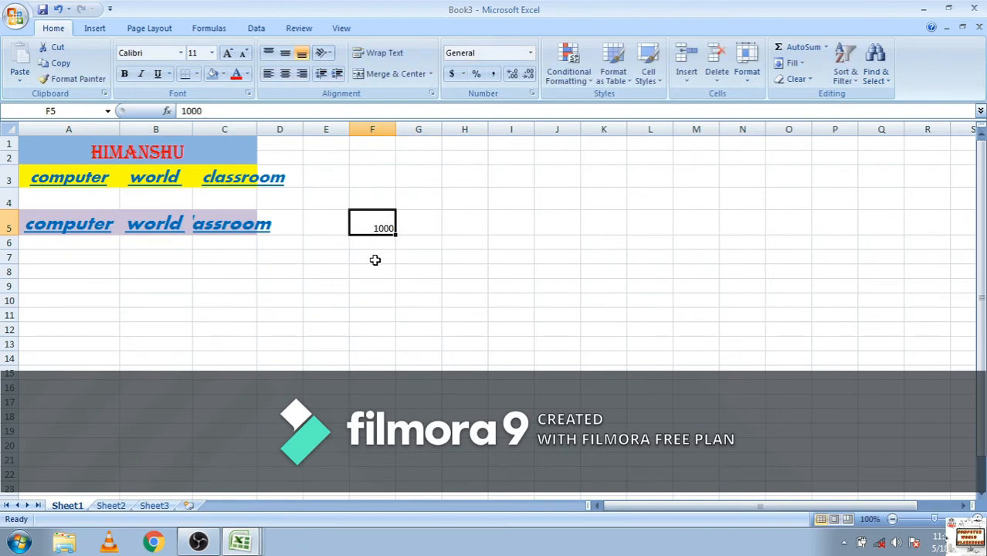
click(530, 52)
click(519, 113)
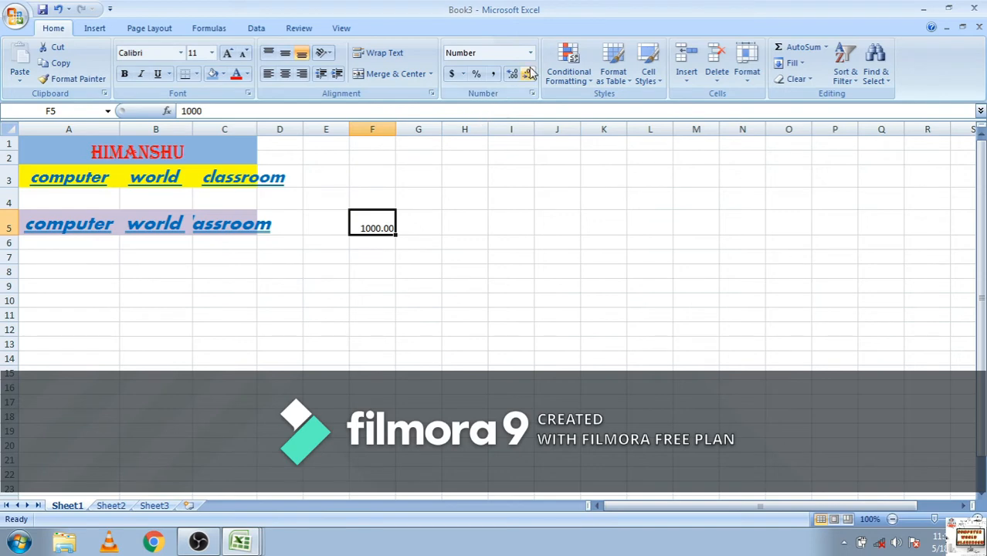
Apply the Accounting format with the $ English (United States) symbol to cell F5
click(463, 74)
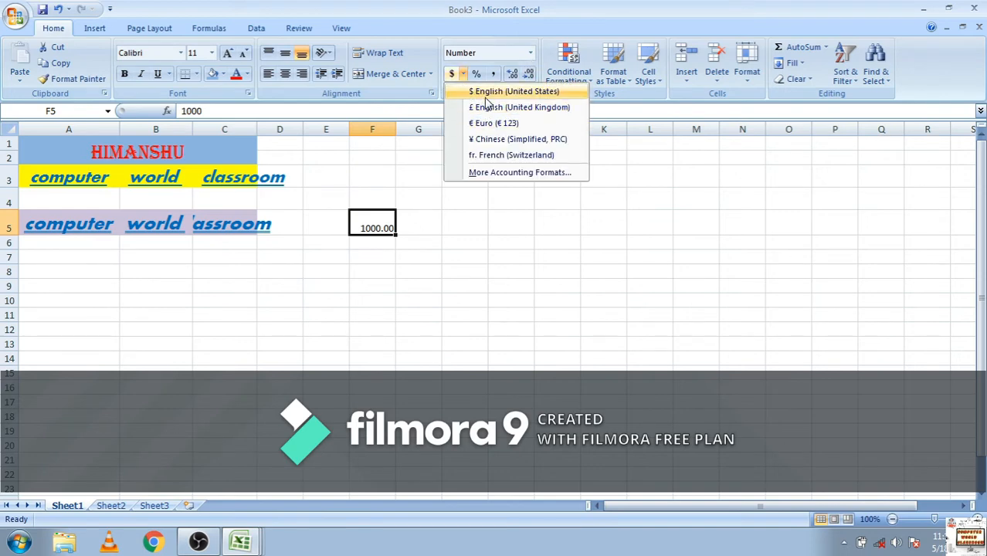
click(484, 93)
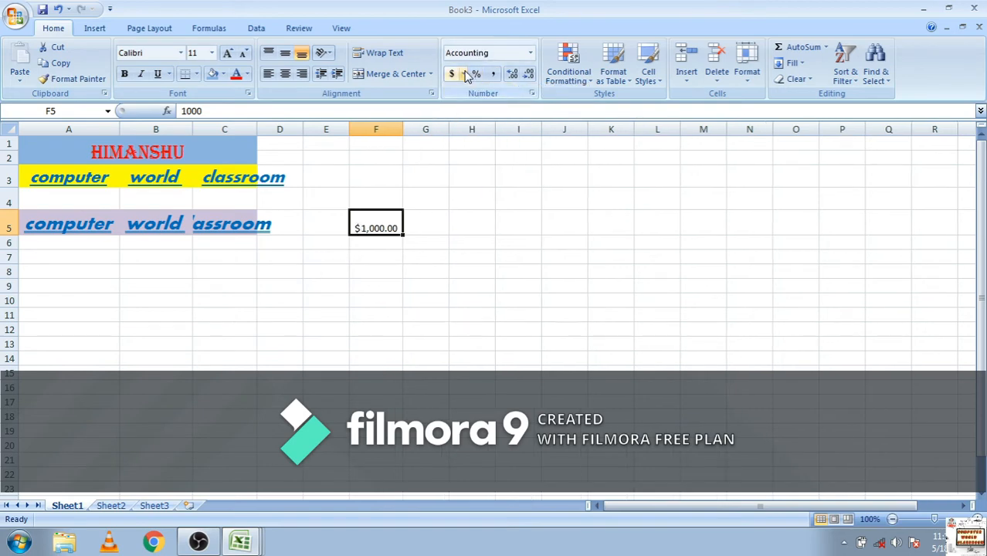
click(530, 53)
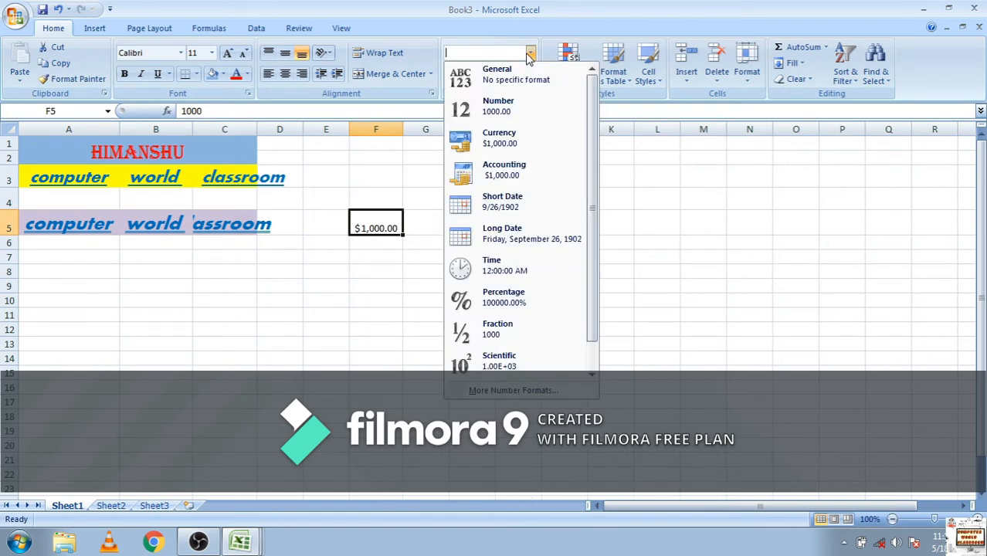
click(491, 172)
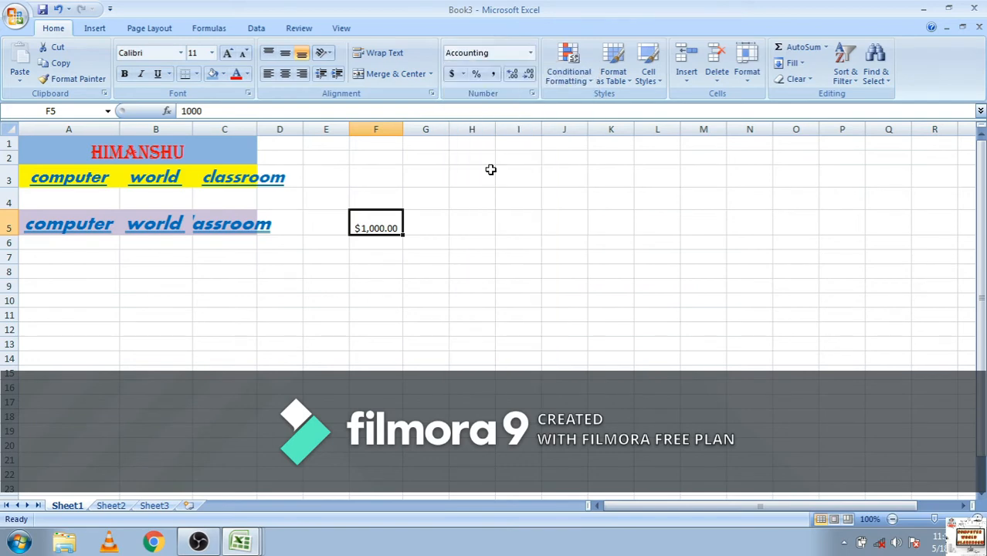
Try the Percentage format on cell F5 and change the cell to the Fraction format
click(530, 52)
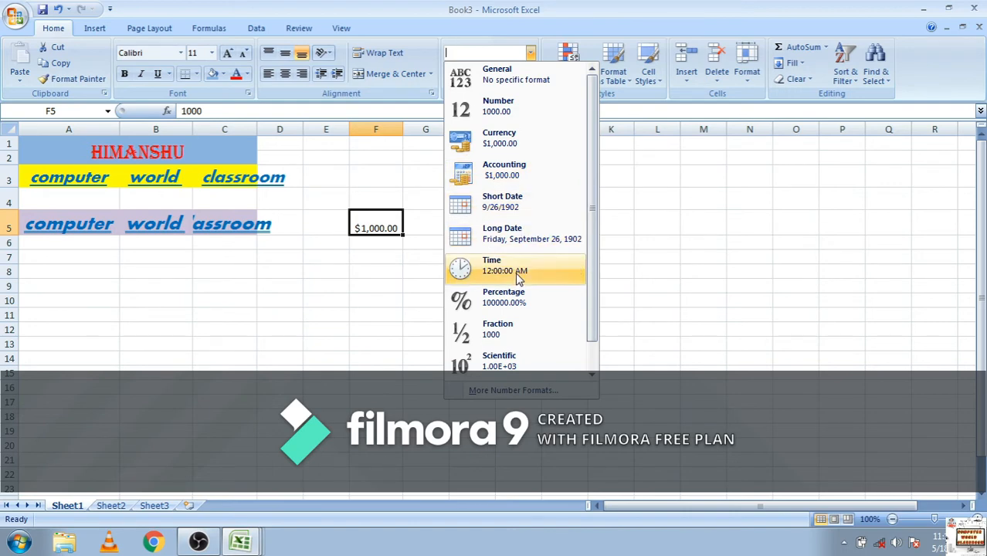
click(519, 303)
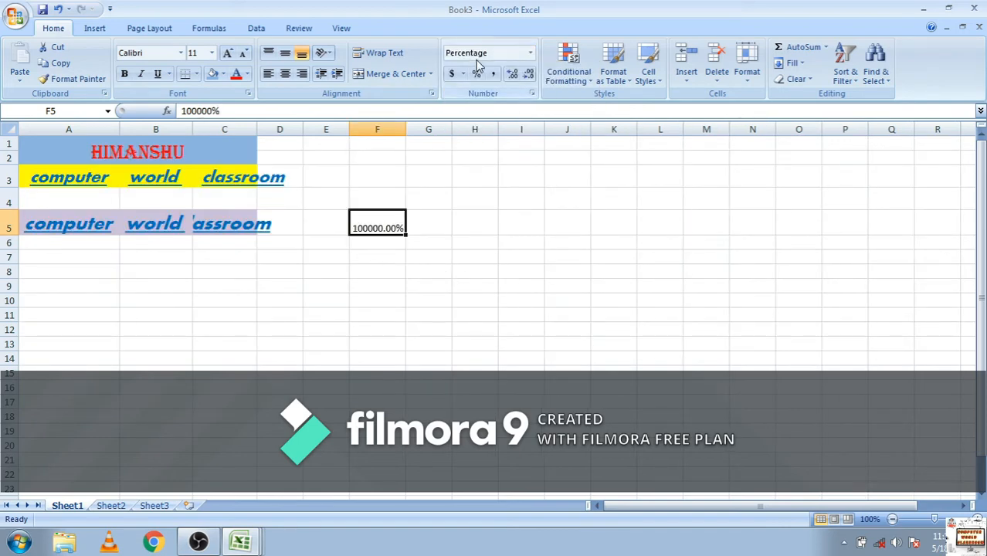
click(530, 54)
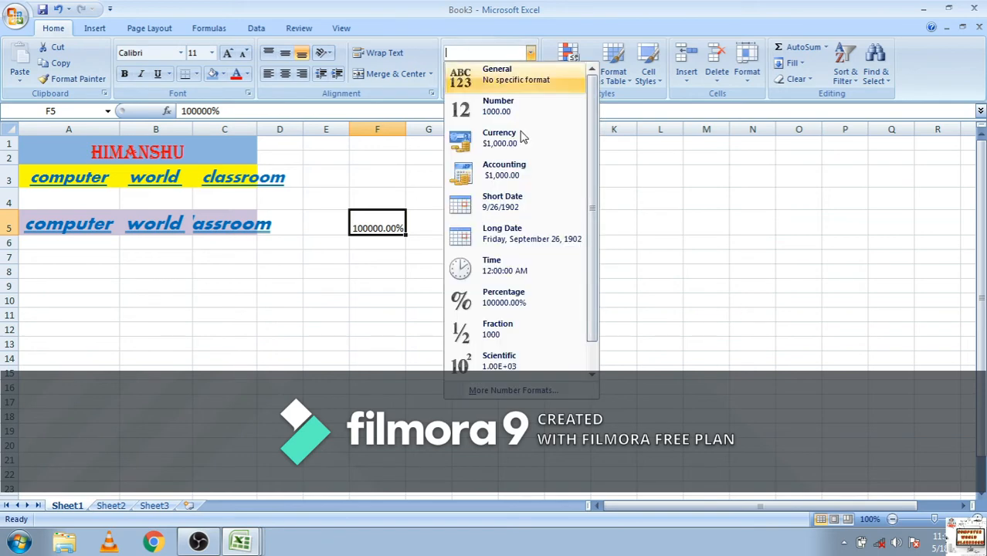
click(496, 338)
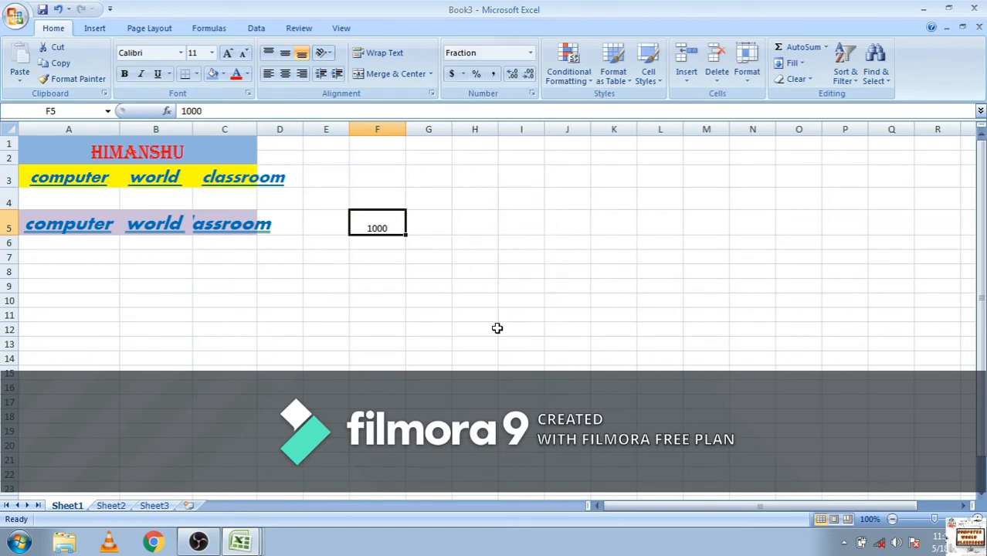
Enter 1/2 in cell G5 and apply the Fraction format to the cell
click(432, 231)
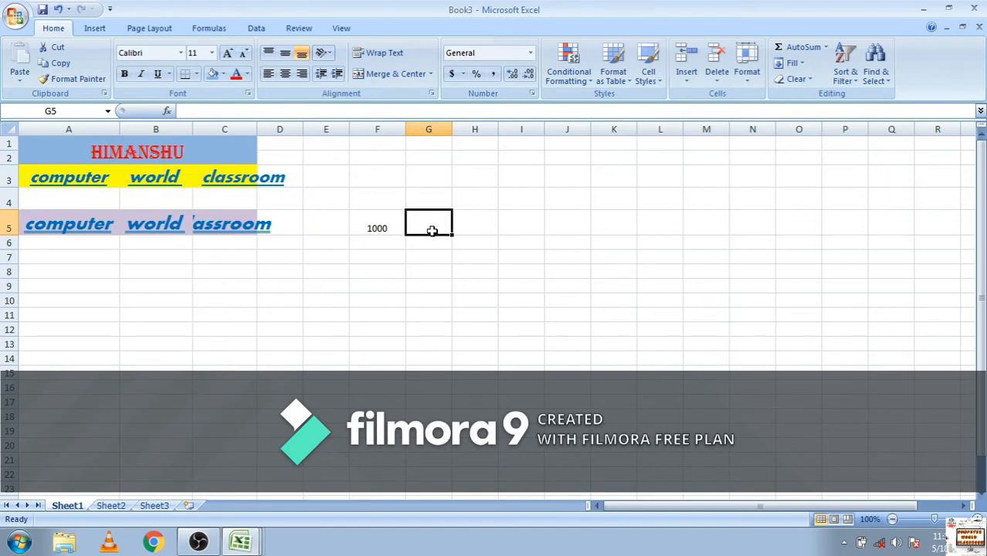
text(1)
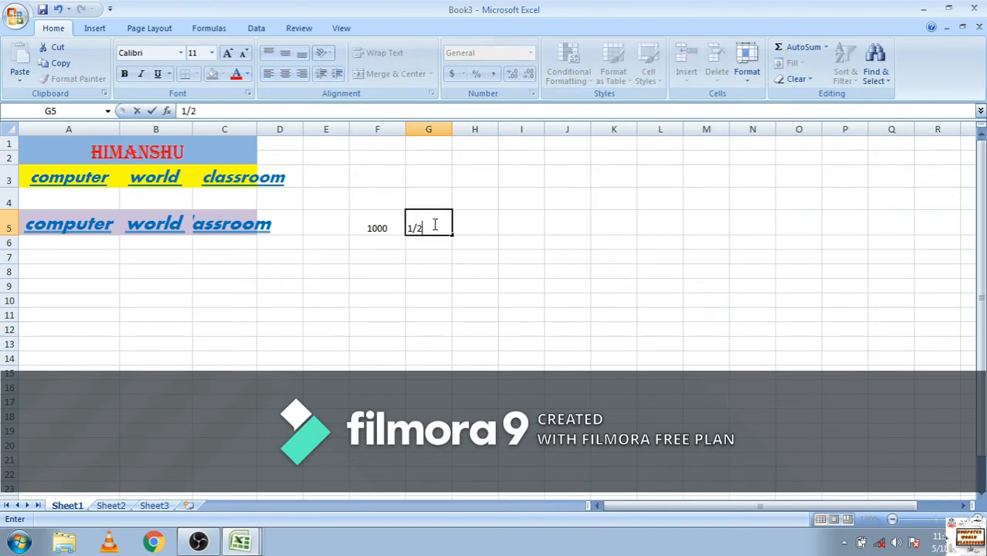
text(/2)
click(462, 227)
click(438, 224)
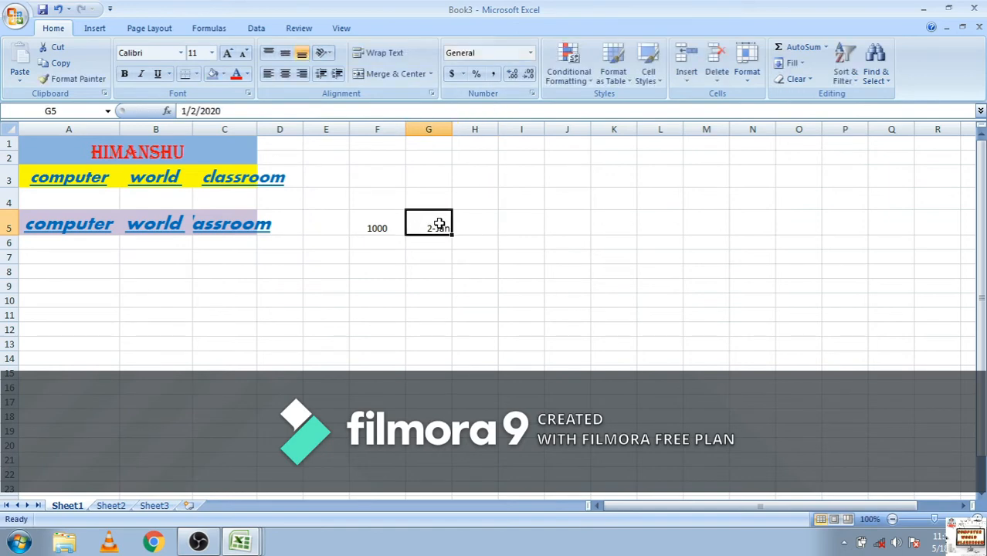
click(529, 52)
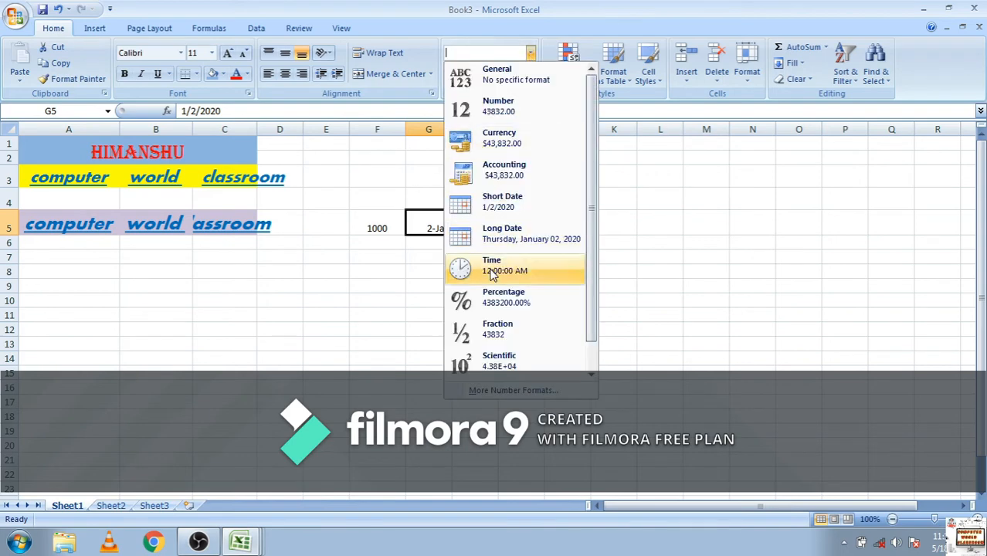
click(501, 334)
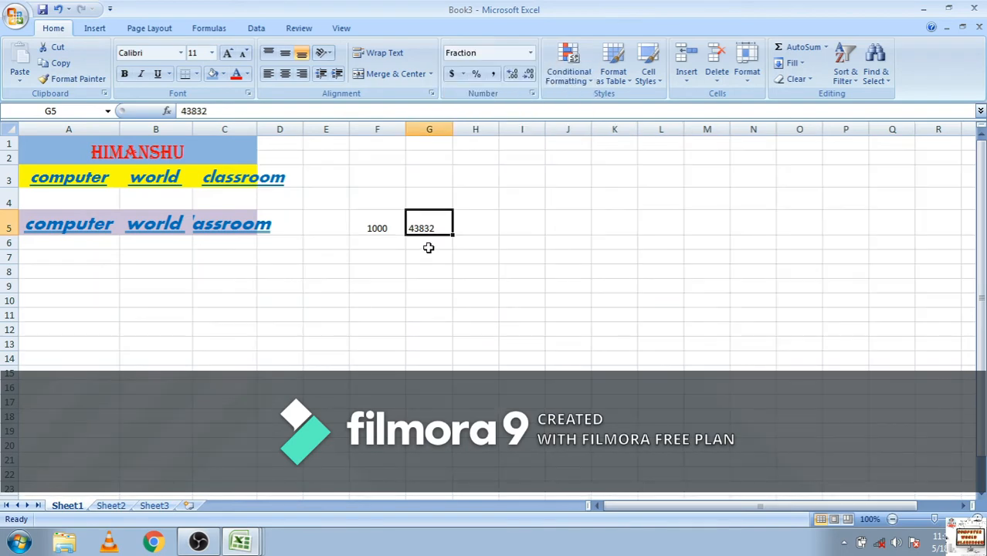
Switch cell G5 to the General format, and finally to the Number format
click(530, 53)
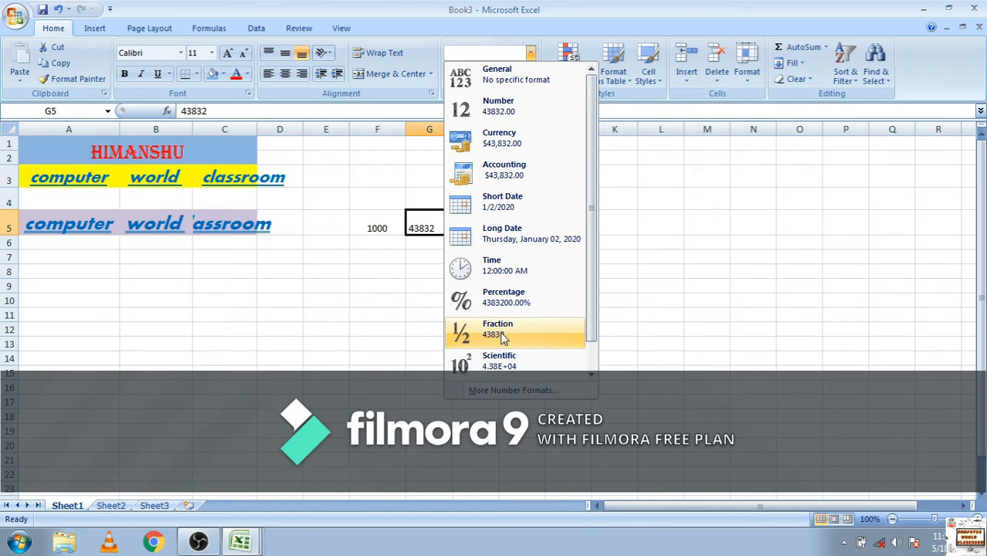
click(530, 84)
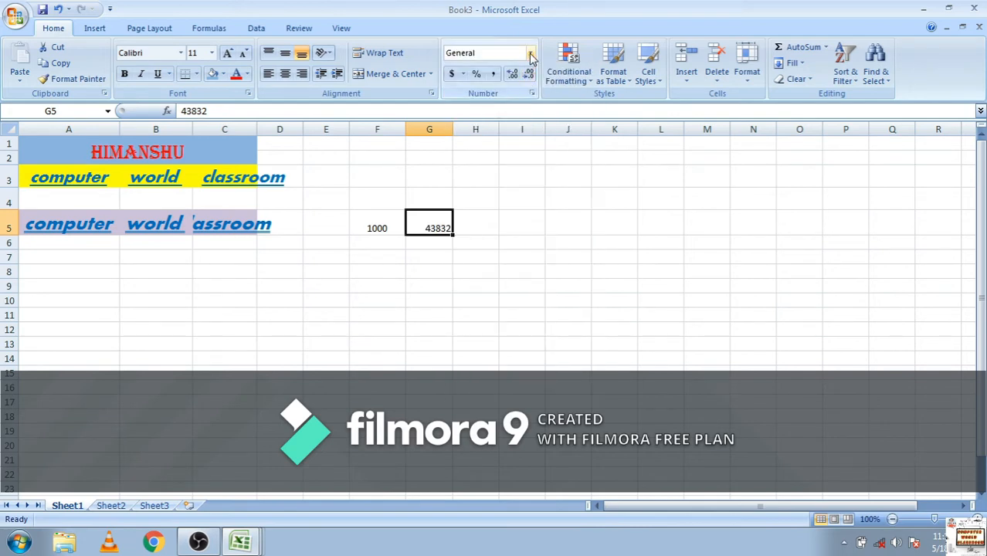
click(530, 54)
click(514, 106)
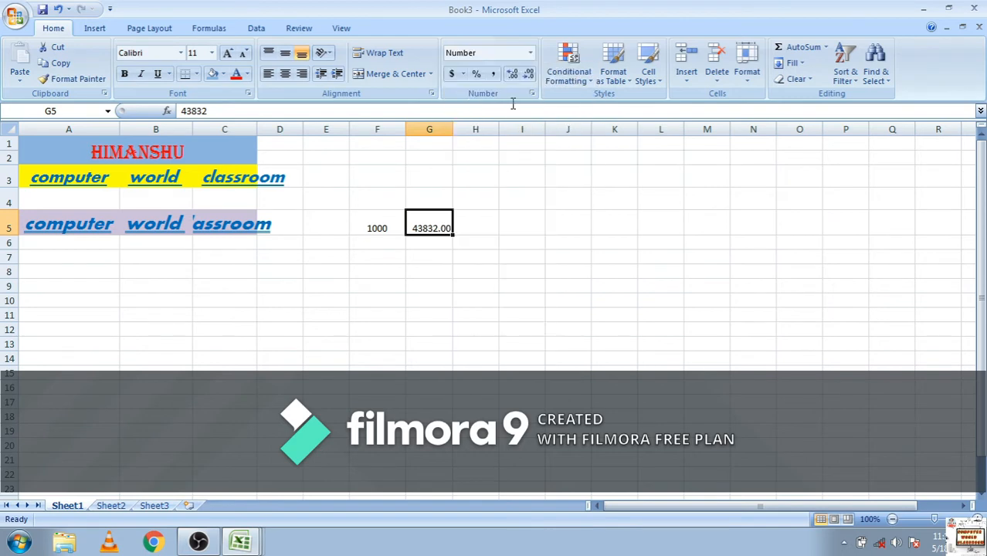
Add a Greater Than conditional formatting rule to cell H5 with value 5 and Green Fill with Dark Green Text
click(478, 226)
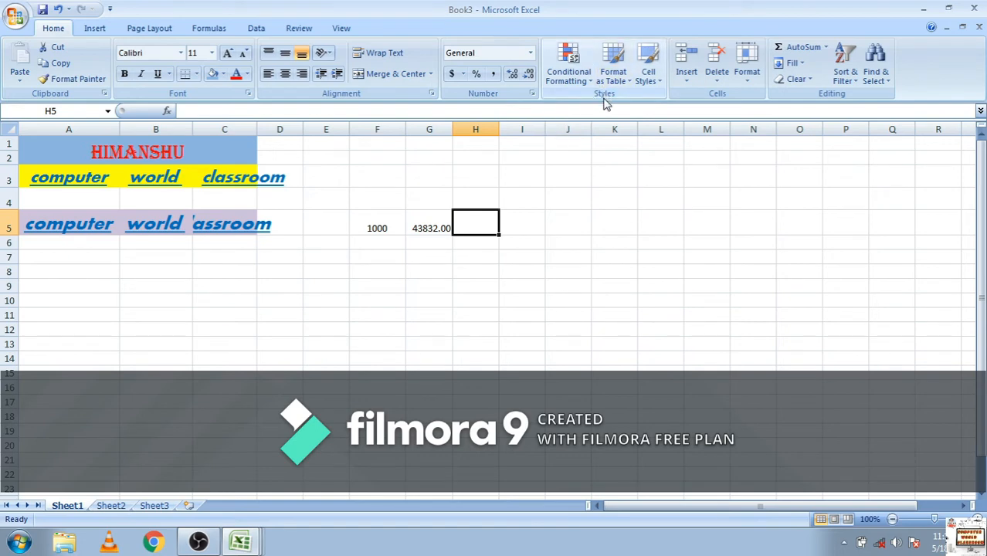
click(576, 83)
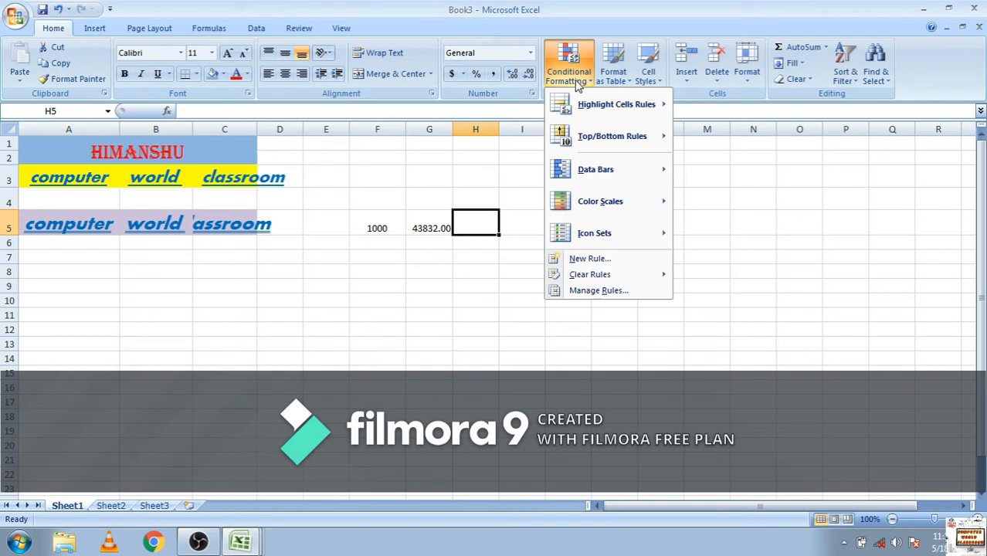
mouse_move(575, 116)
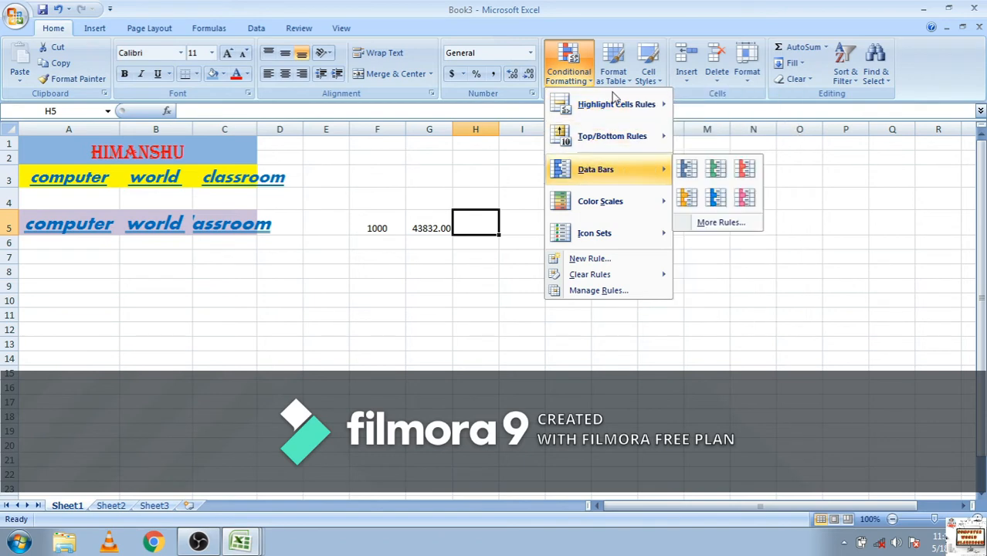
mouse_move(614, 102)
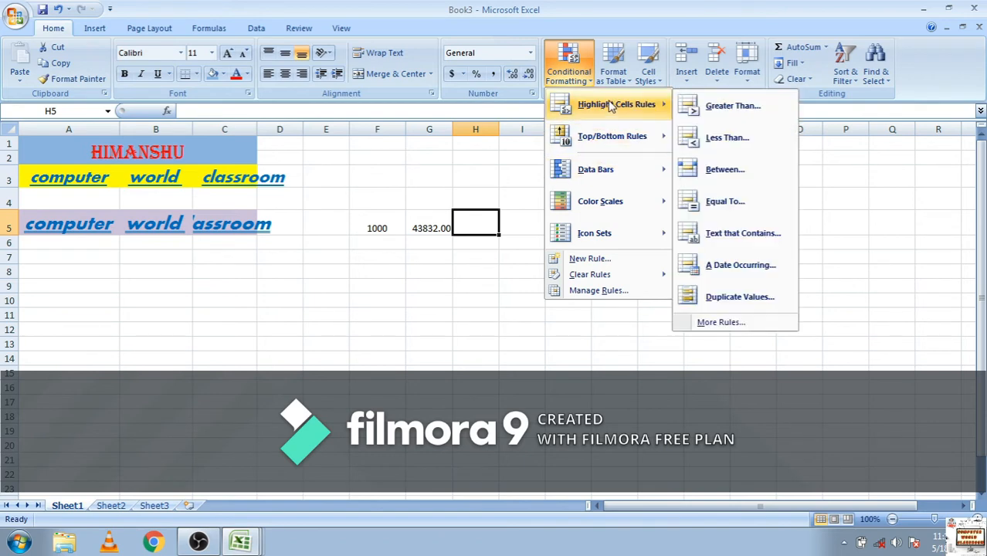
click(729, 113)
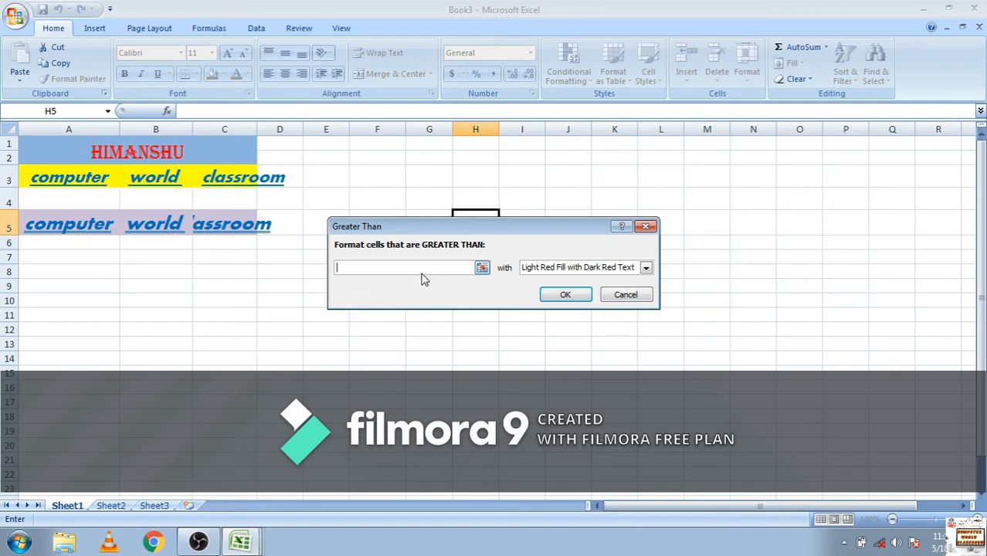
text(5)
click(646, 267)
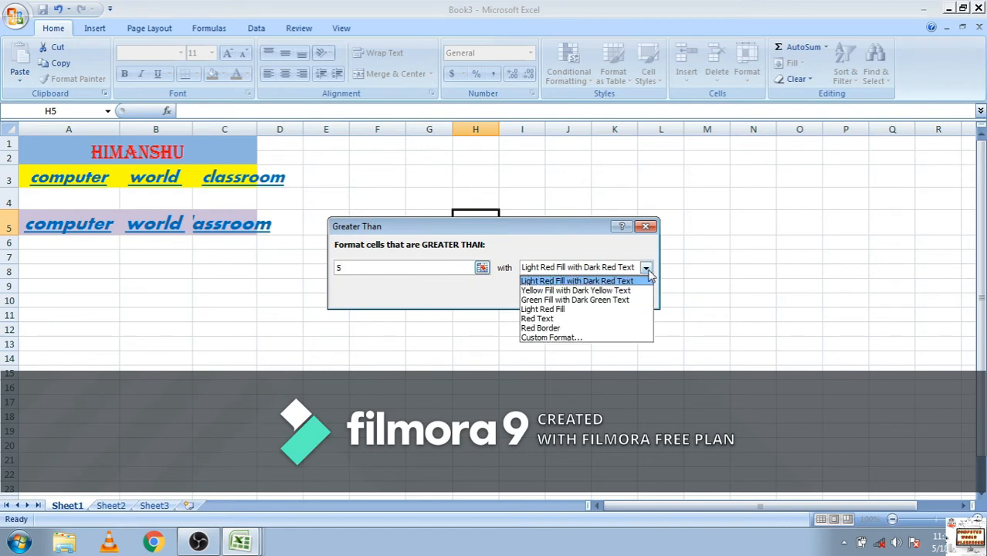
click(589, 301)
click(575, 297)
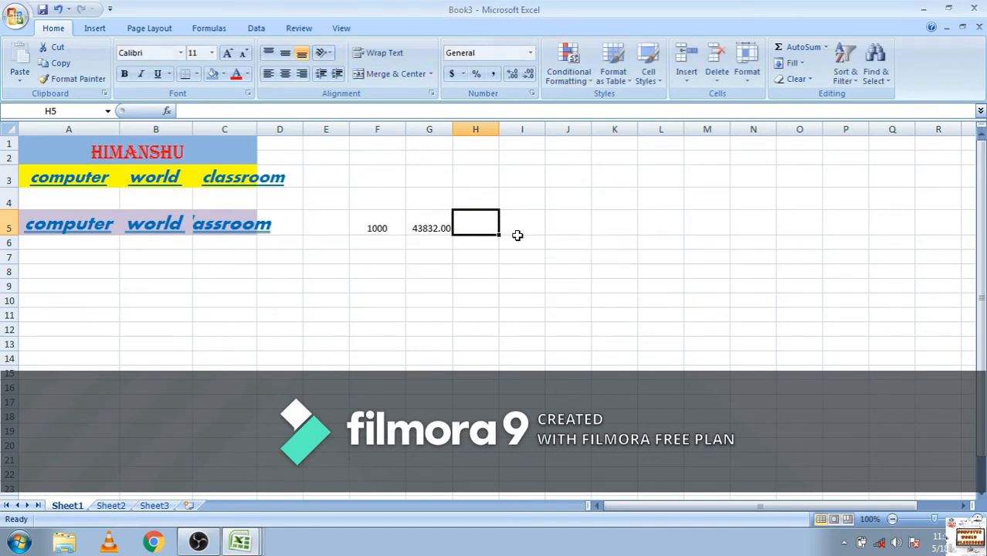
click(575, 72)
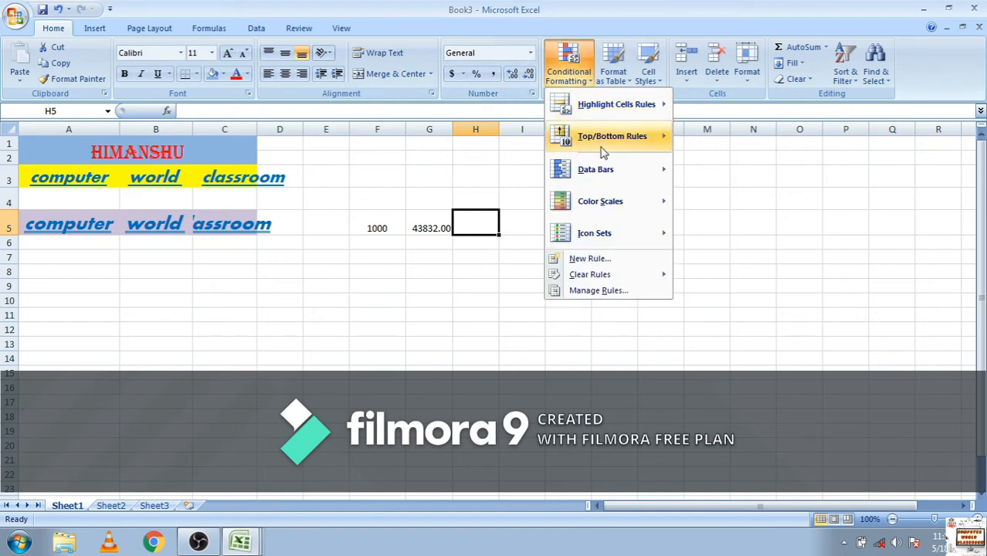
mouse_move(644, 115)
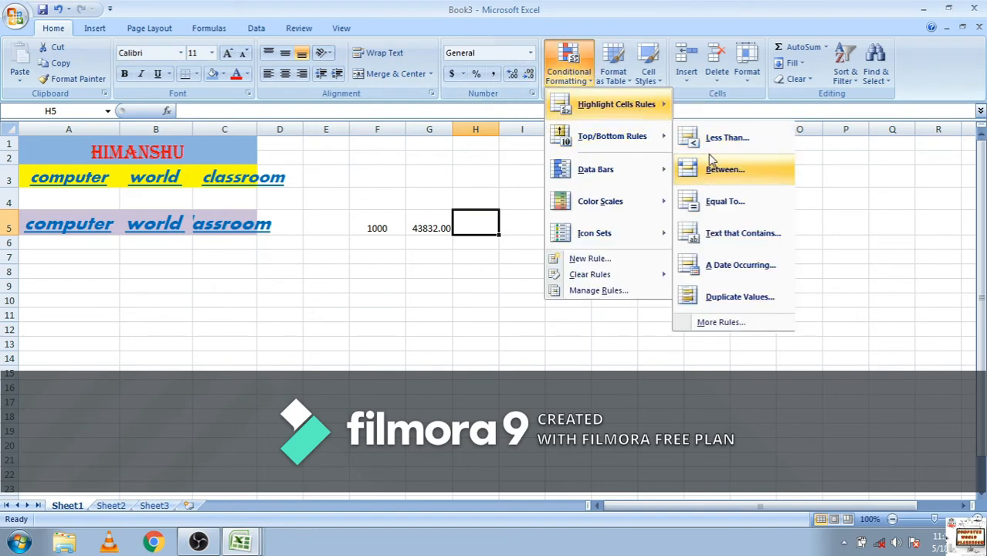
click(725, 169)
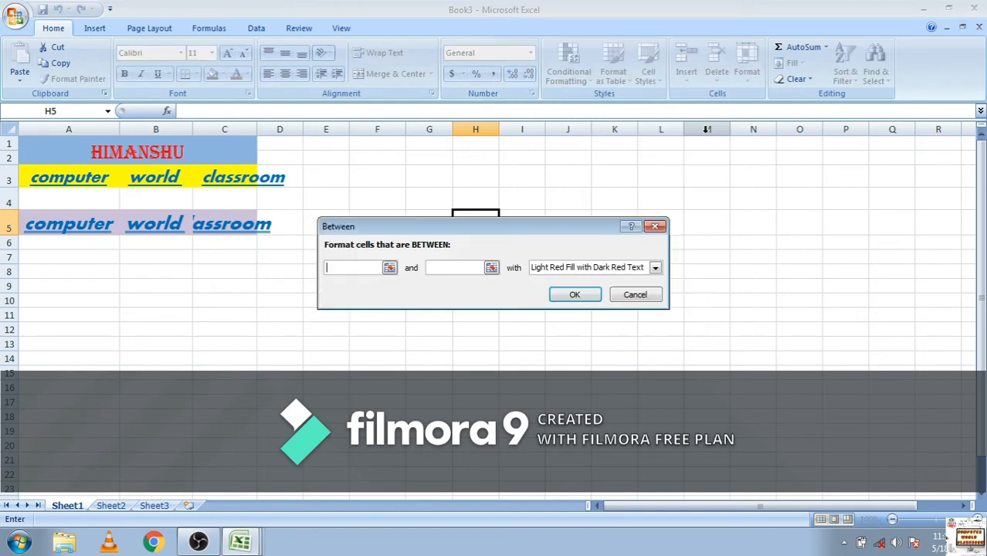
click(655, 227)
Add a Less Than conditional formatting rule to cell H5 with value 4 and Light Red Fill with Dark Red Text
click(571, 63)
mouse_move(649, 103)
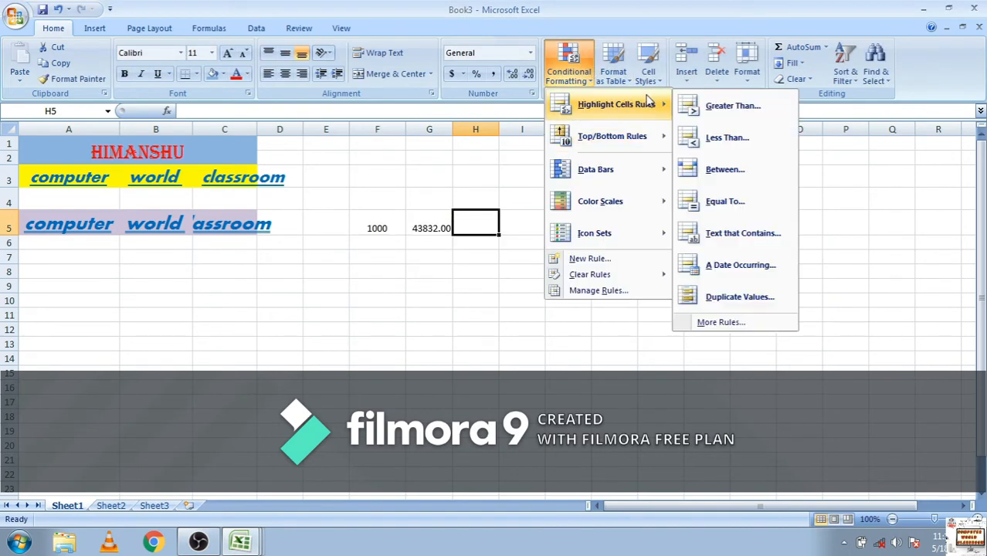
click(708, 146)
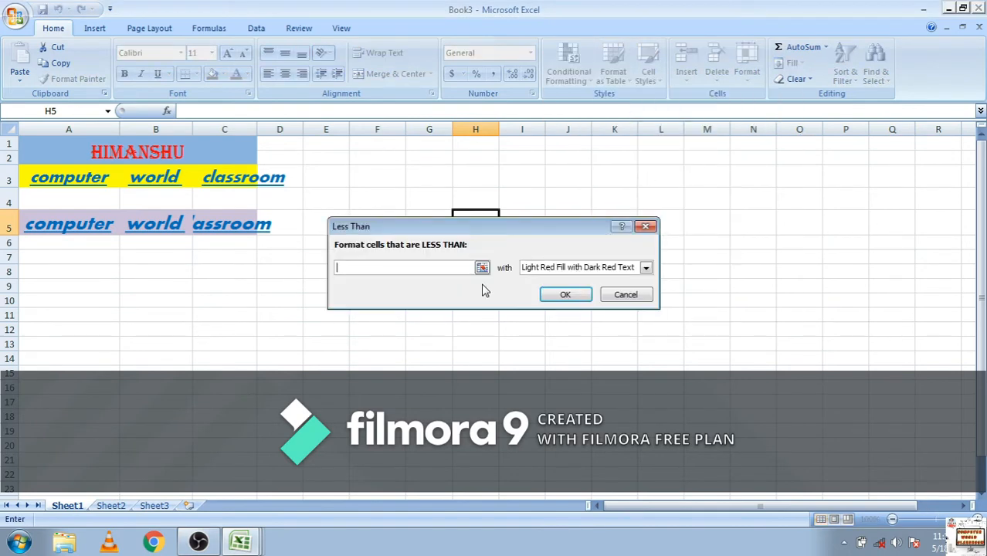
text(4)
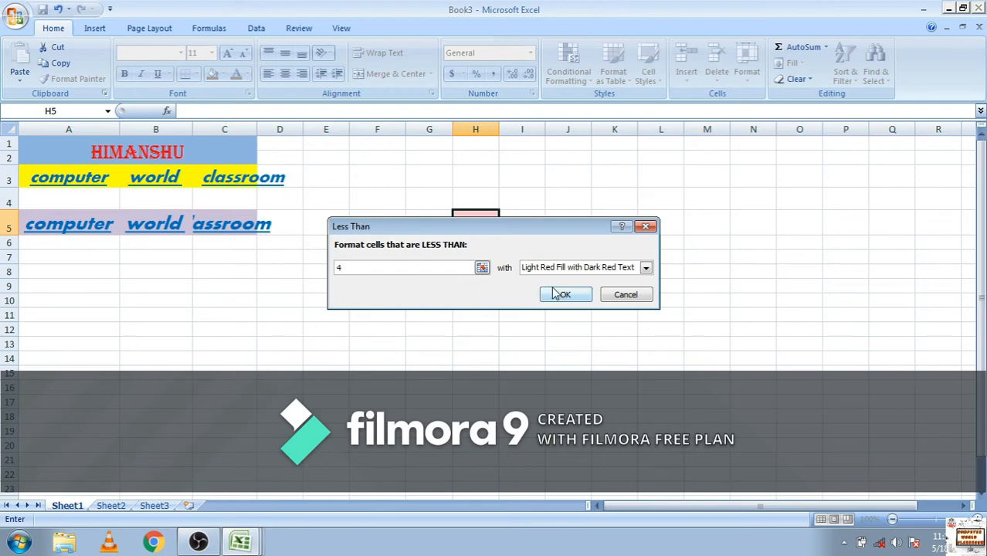
click(576, 295)
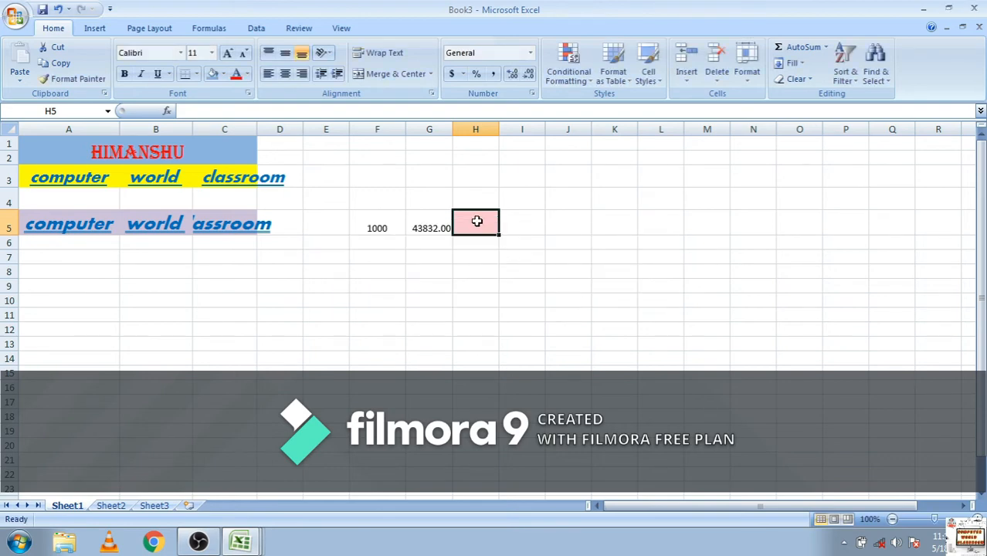
Test the rules on cell H5 by entering 6 and replacing it with 3
text(6)
key(Return)
double_click(479, 224)
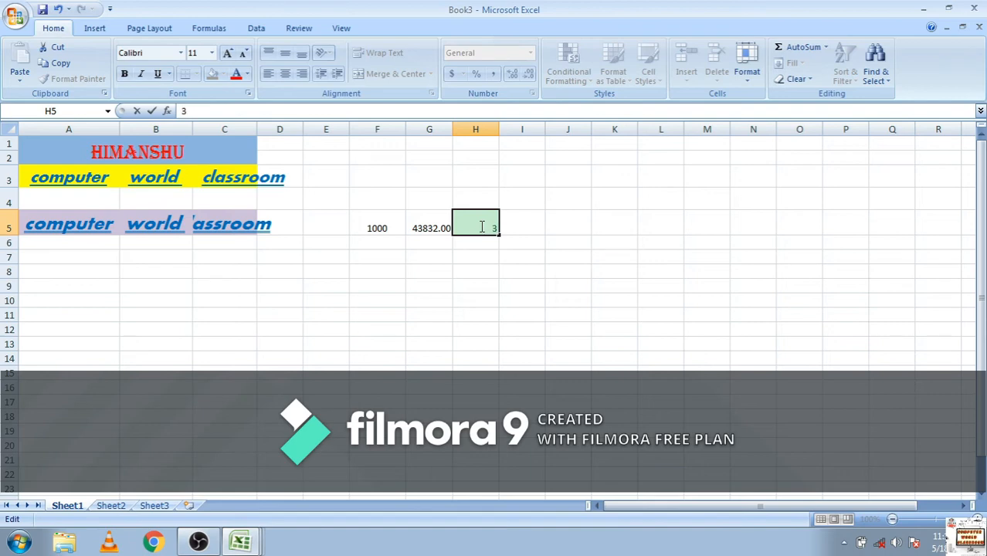
click(541, 215)
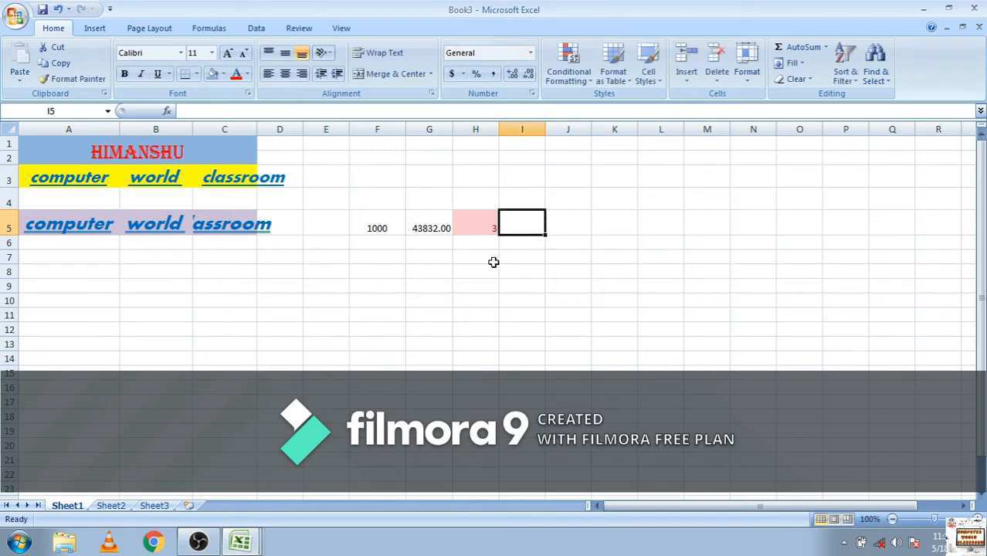
click(479, 230)
click(486, 283)
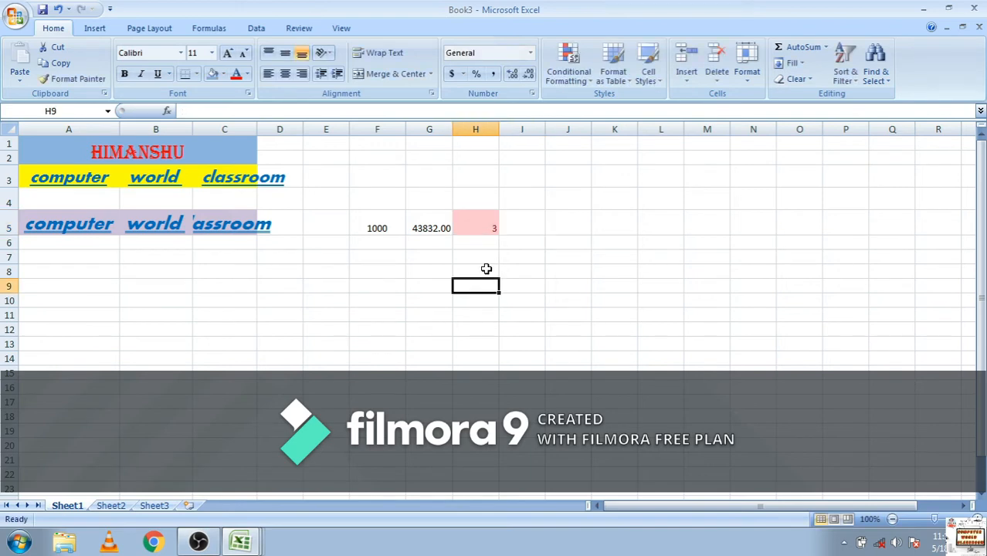
click(482, 220)
click(569, 64)
mouse_move(612, 149)
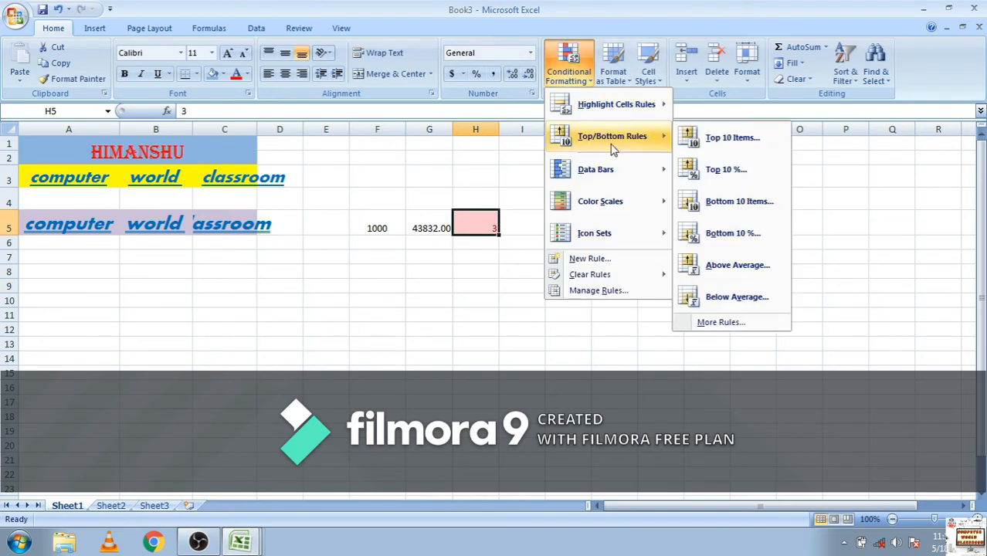
mouse_move(639, 116)
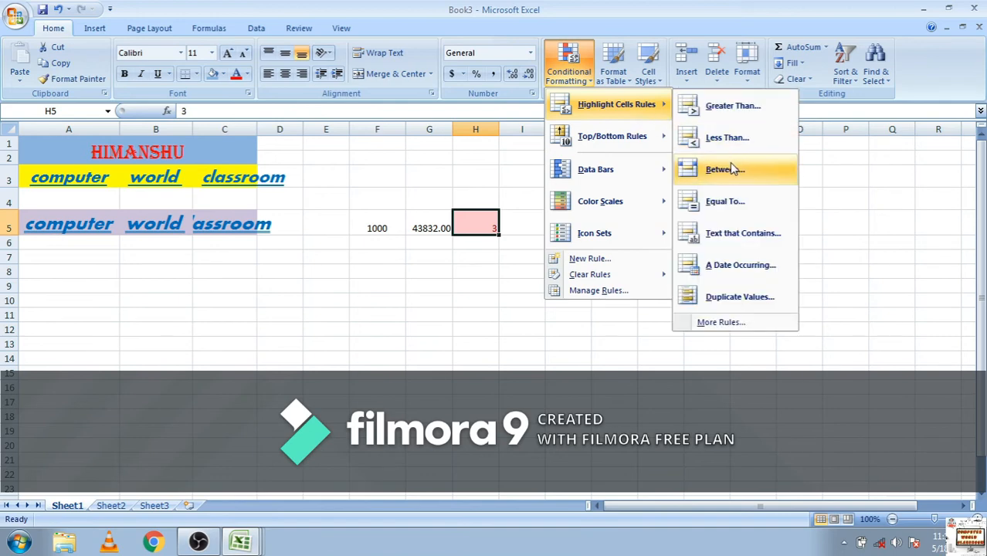
click(709, 214)
click(646, 269)
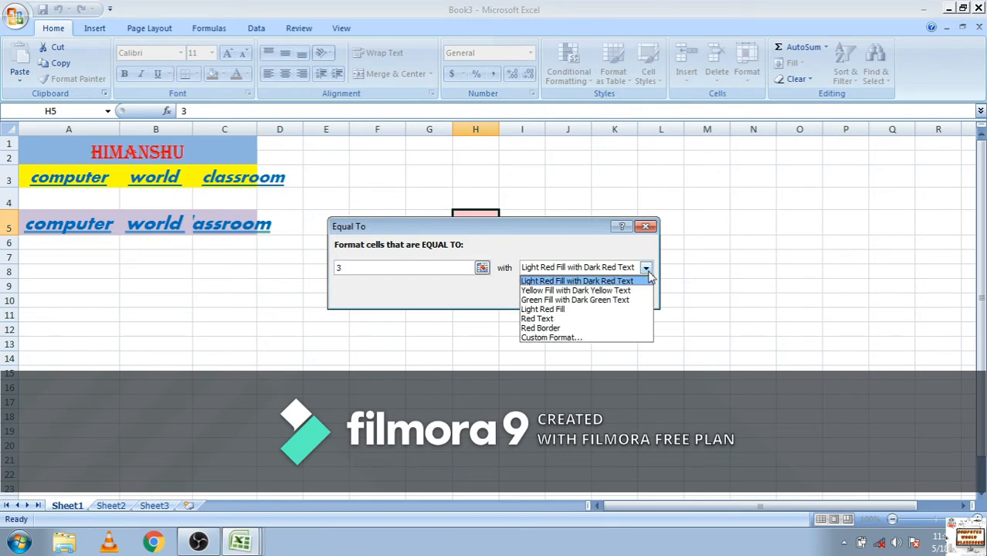
click(764, 258)
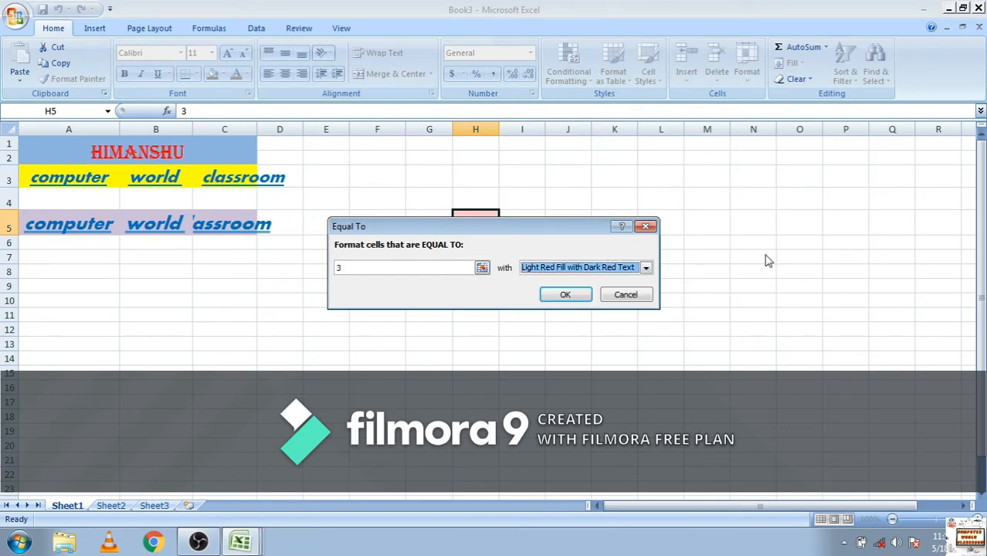
click(646, 226)
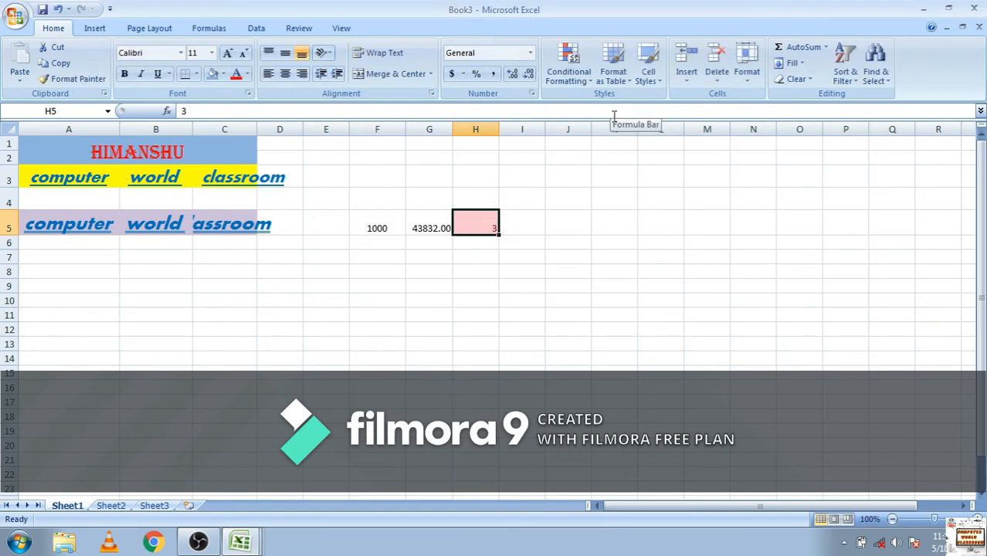
Format cell E14 as a table using the red banded style from the Medium group, without a headers row in the data
click(614, 79)
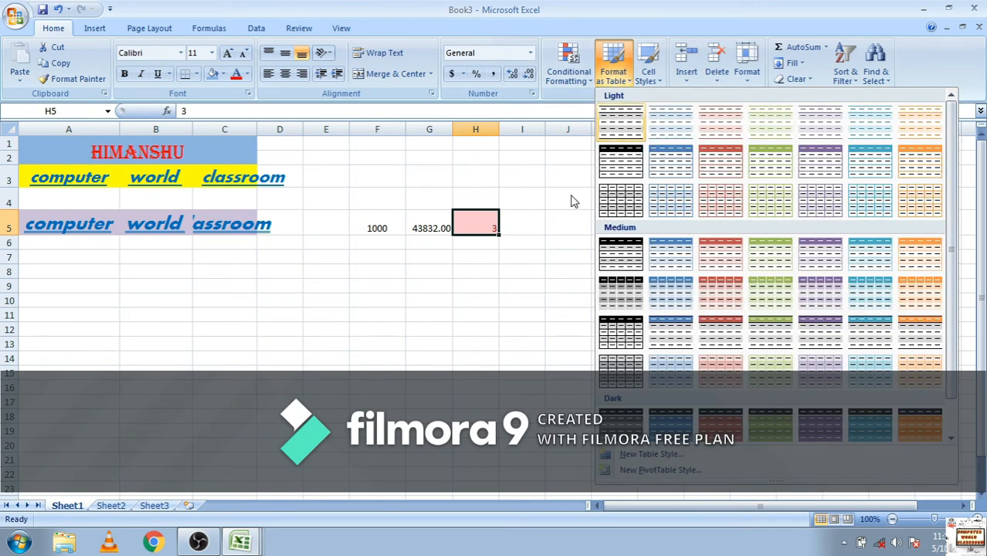
click(34, 141)
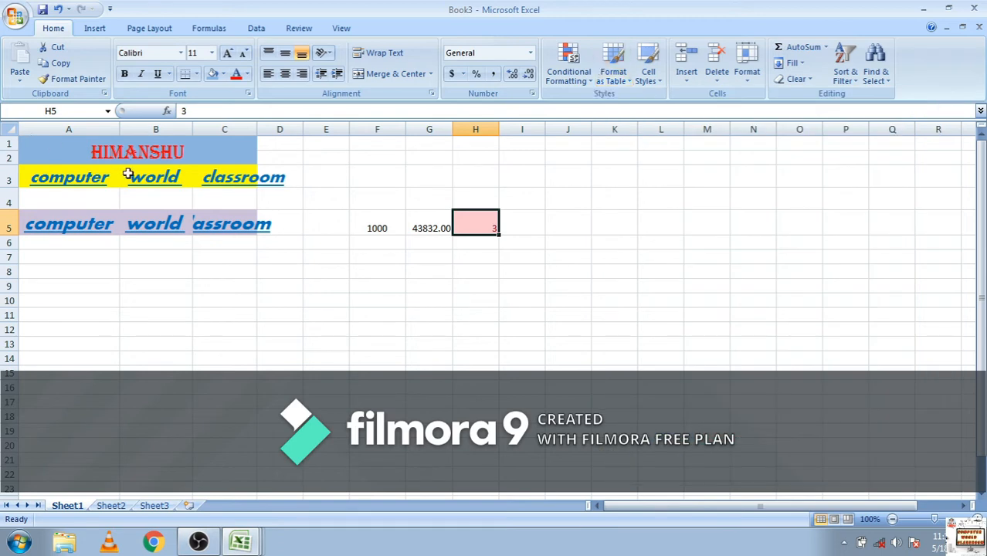
drag(229, 232, 38, 144)
click(615, 82)
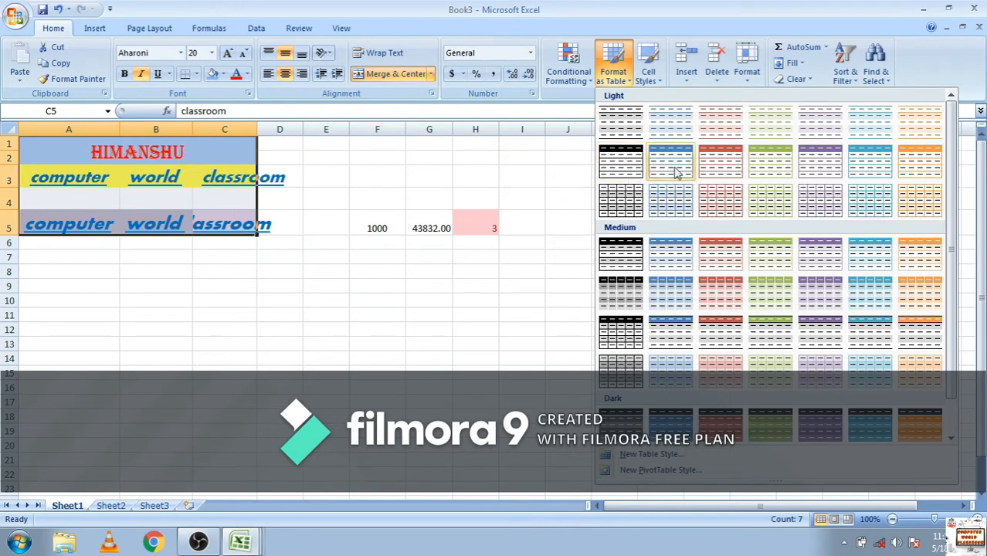
click(726, 254)
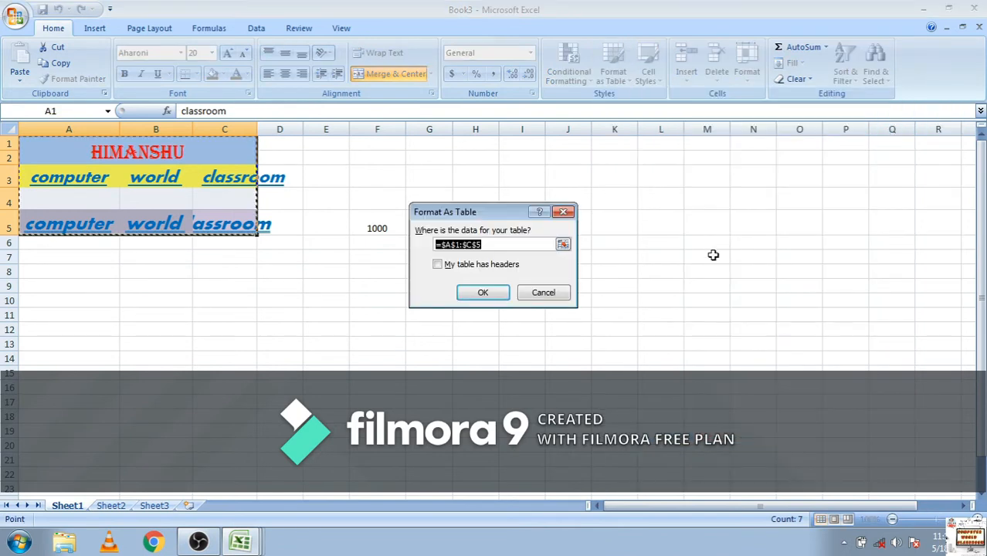
click(340, 360)
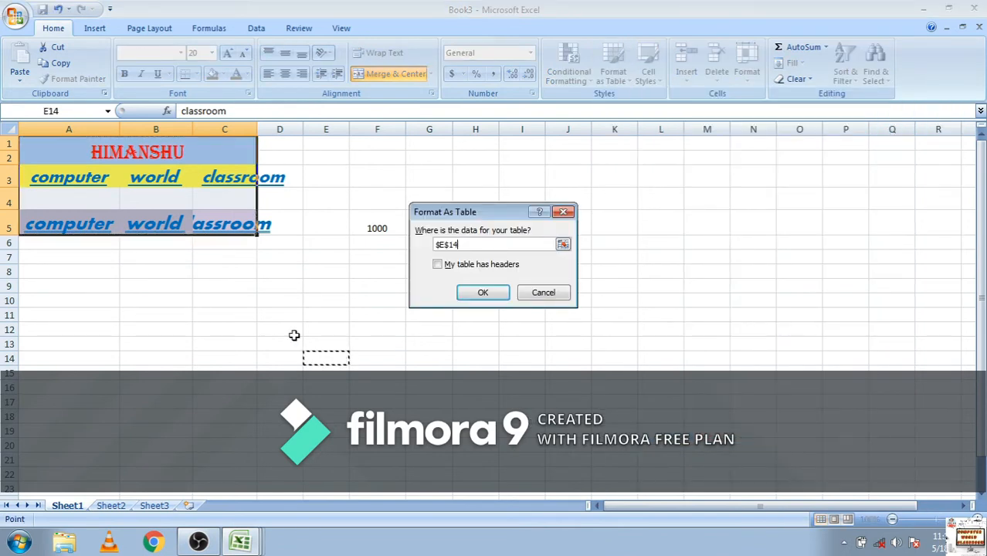
click(485, 293)
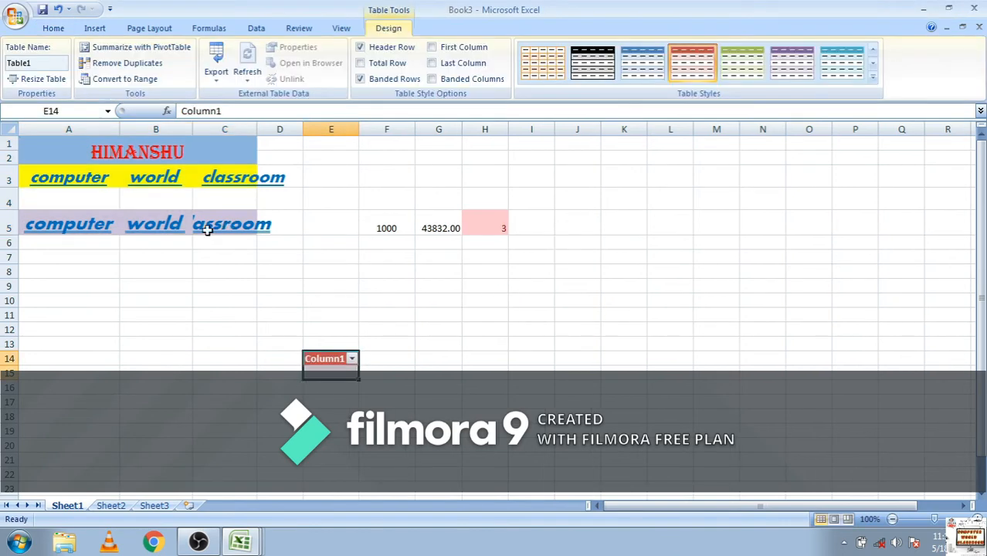
click(477, 327)
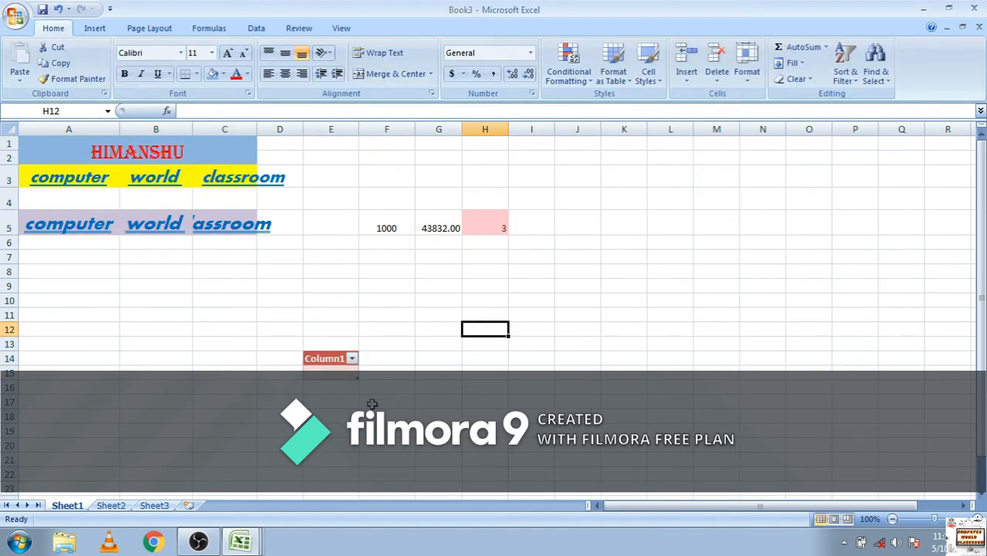
Change the style of the table at E14 to the green one with a solid header in the Light group
click(346, 359)
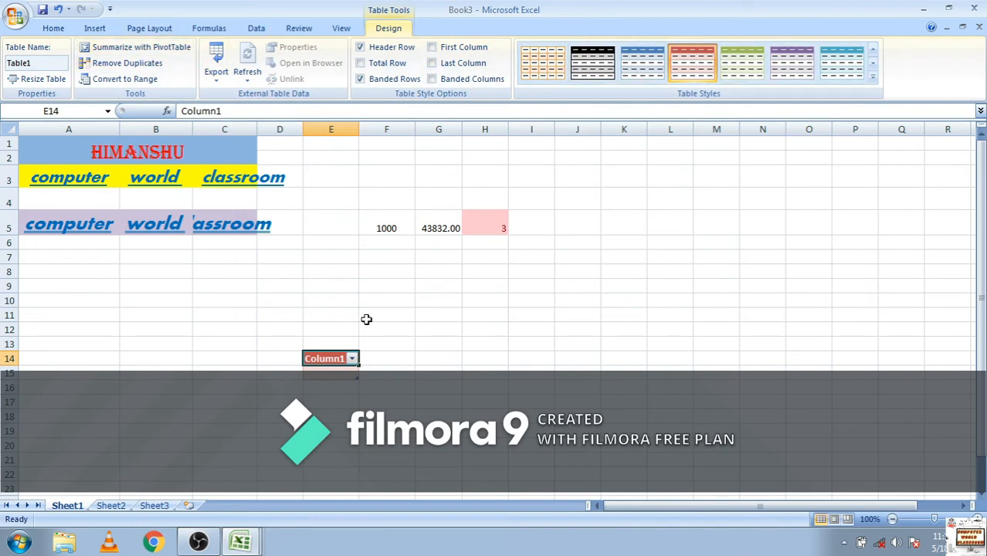
click(873, 76)
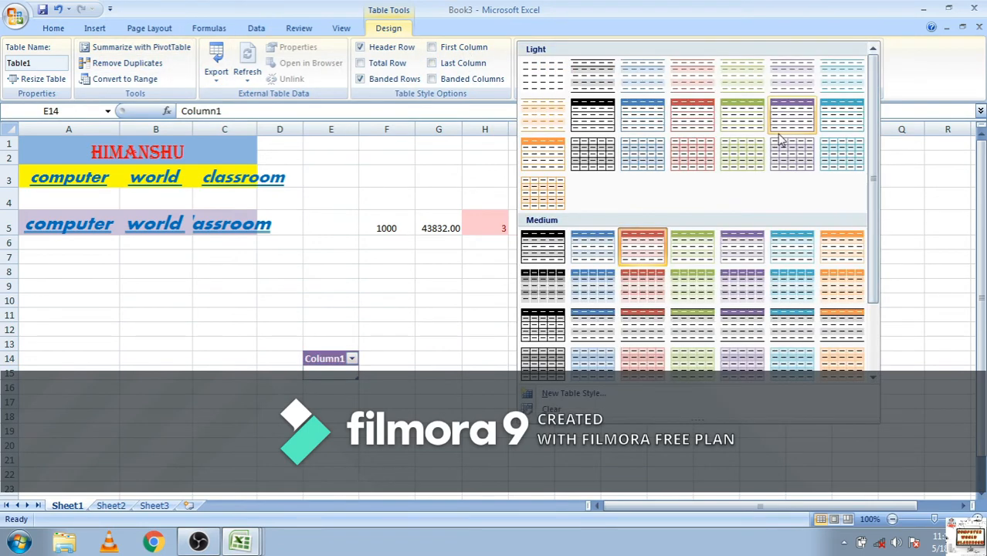
click(746, 128)
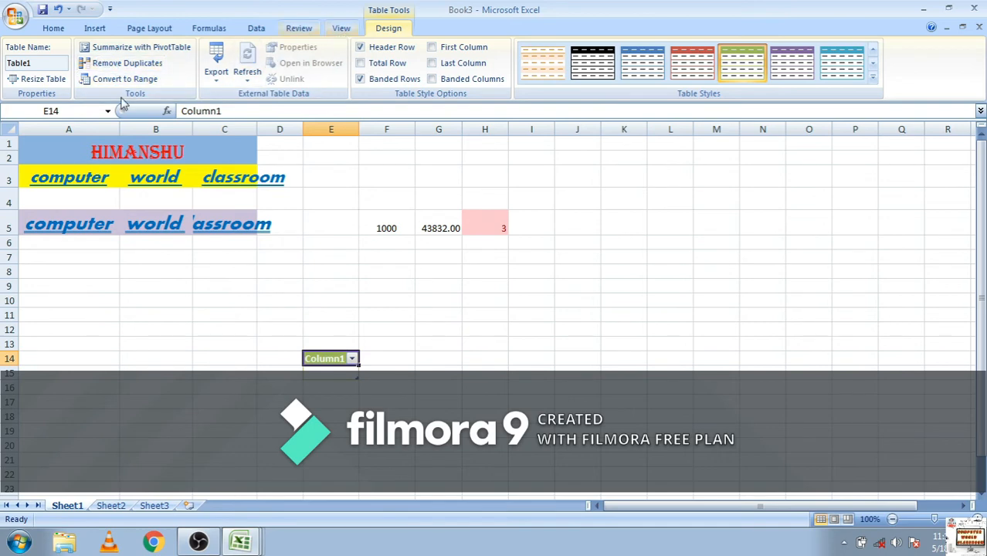
Insert a new sheet row above the blank row 4
click(55, 29)
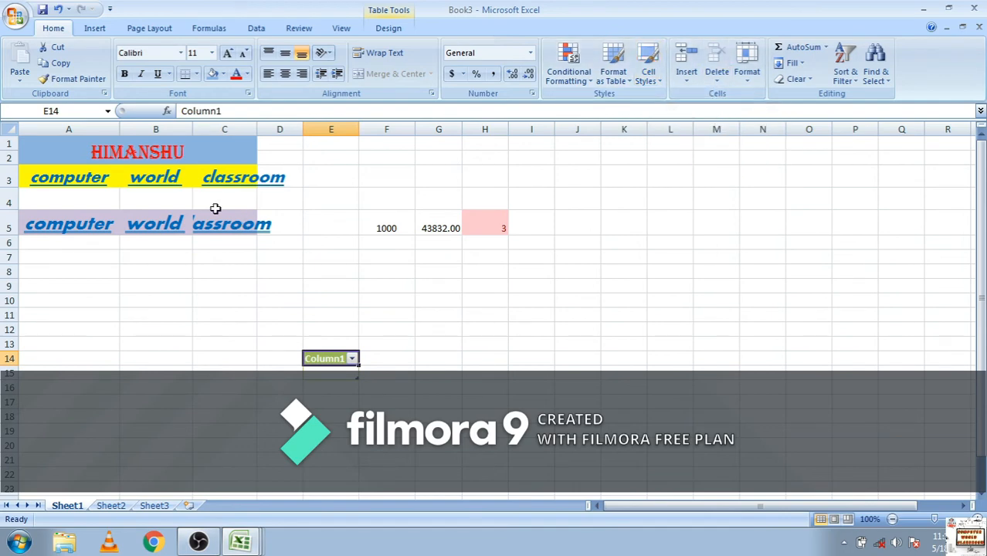
click(191, 198)
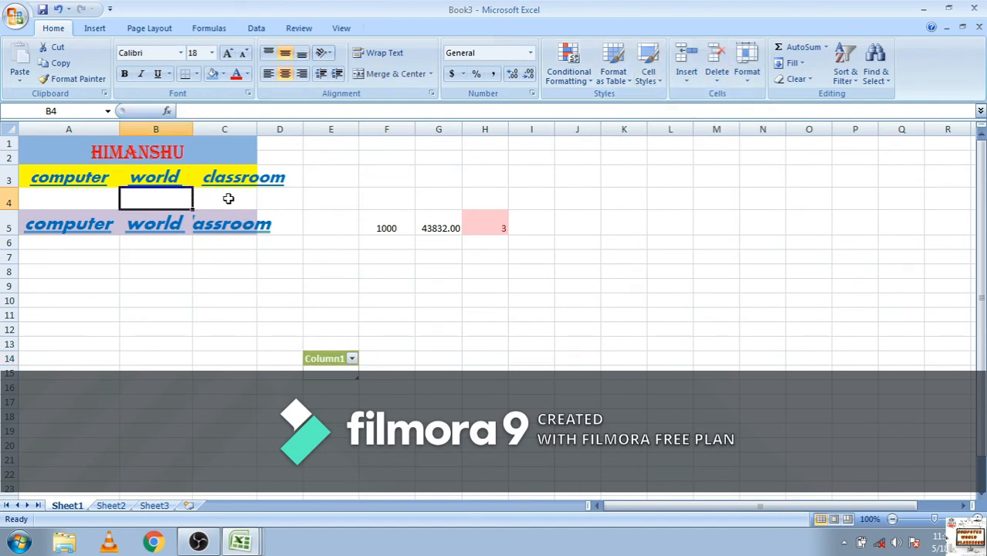
click(51, 201)
click(6, 200)
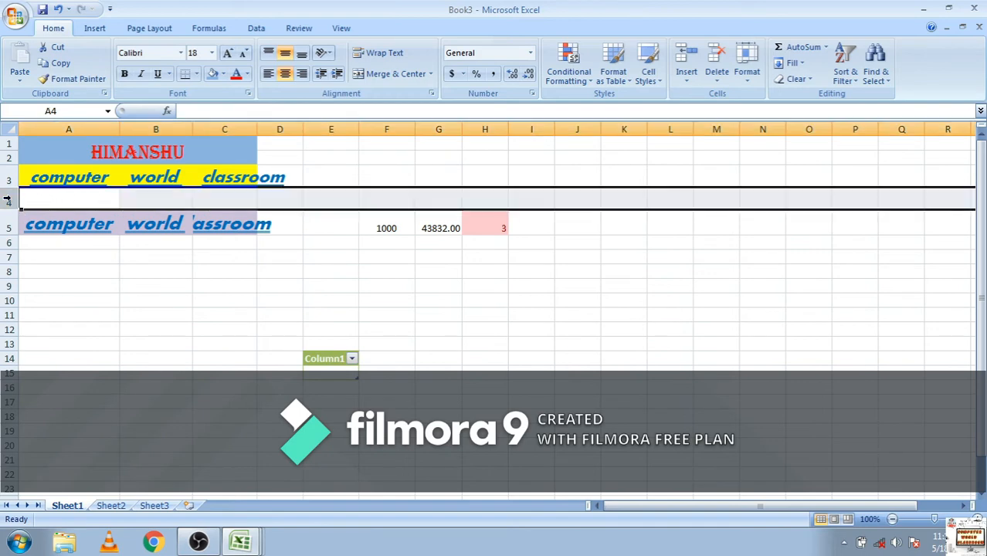
click(689, 79)
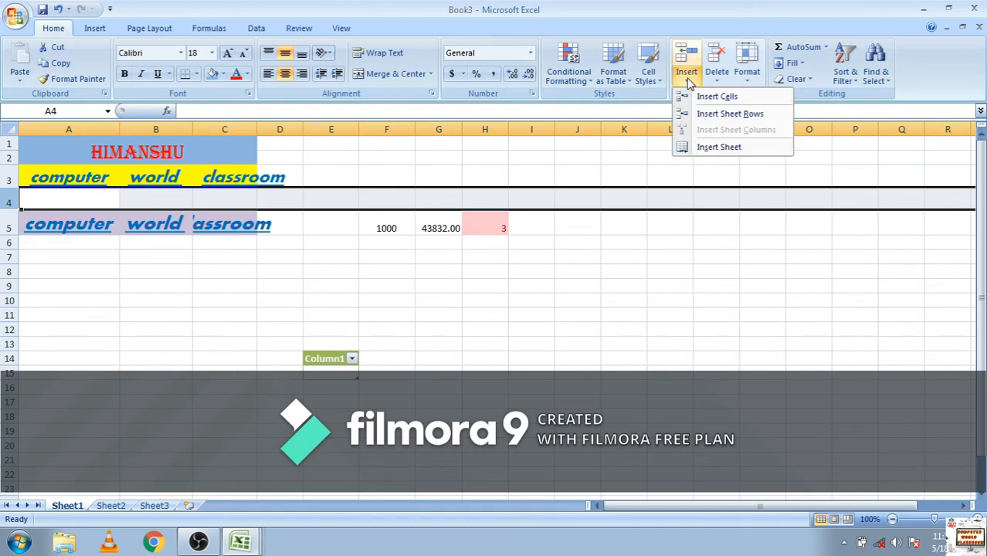
click(702, 117)
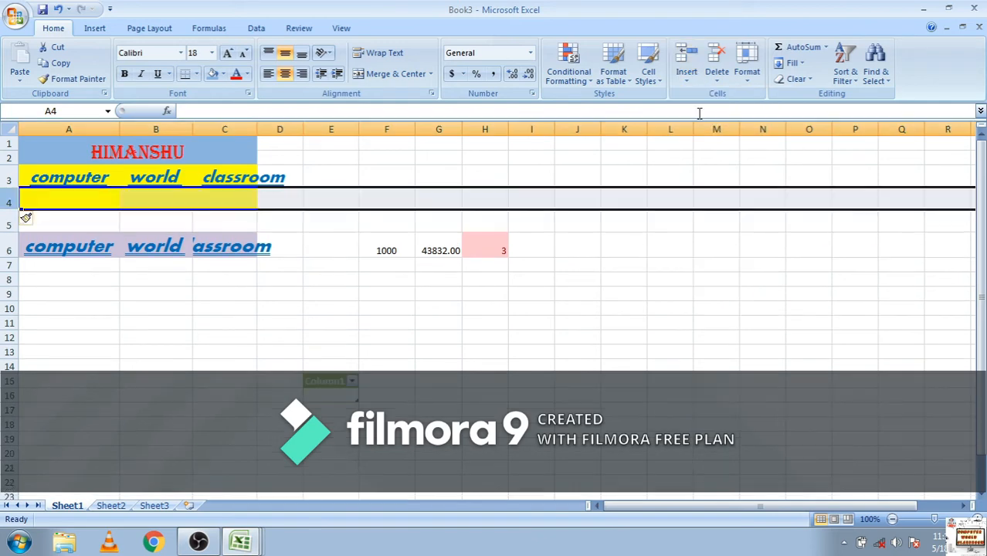
Insert two more rows above row 4
click(185, 230)
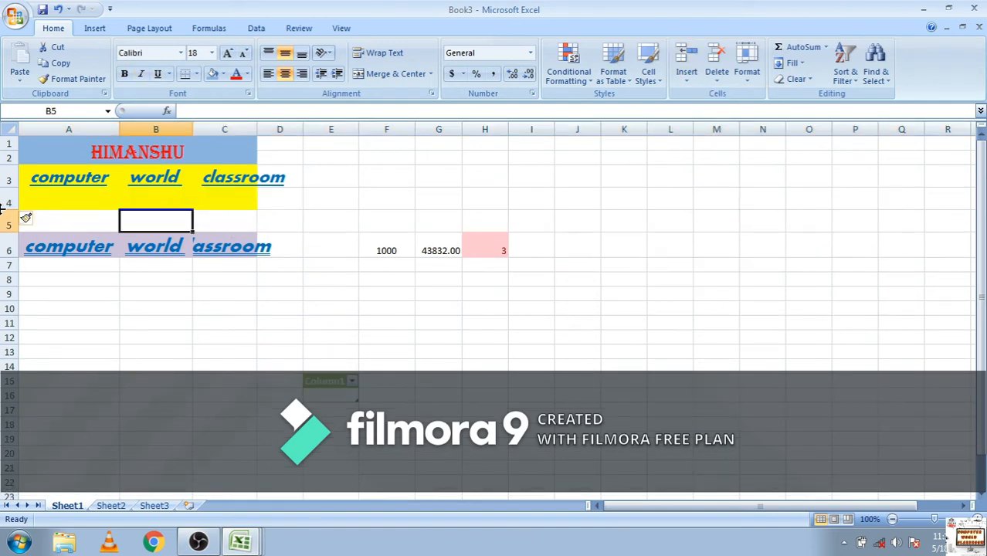
click(10, 199)
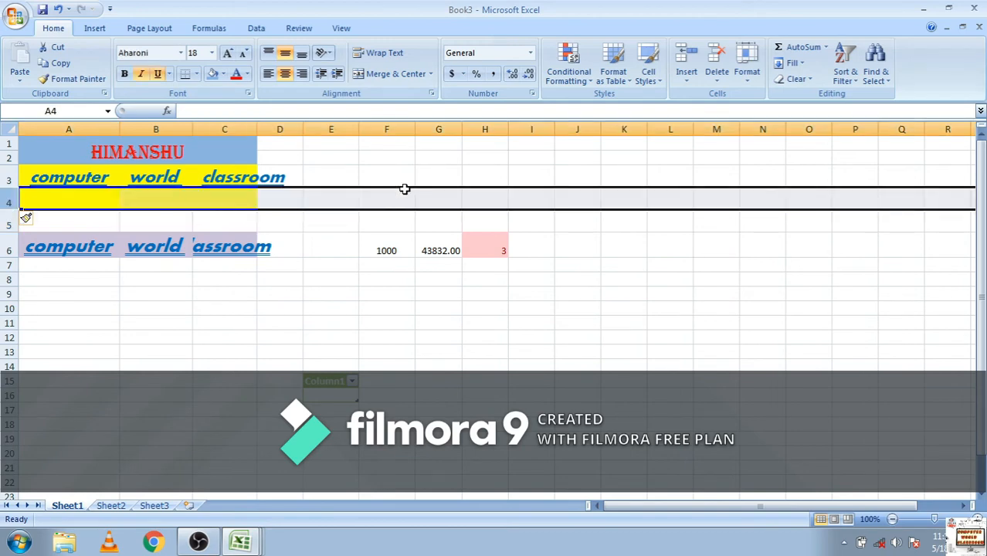
click(689, 61)
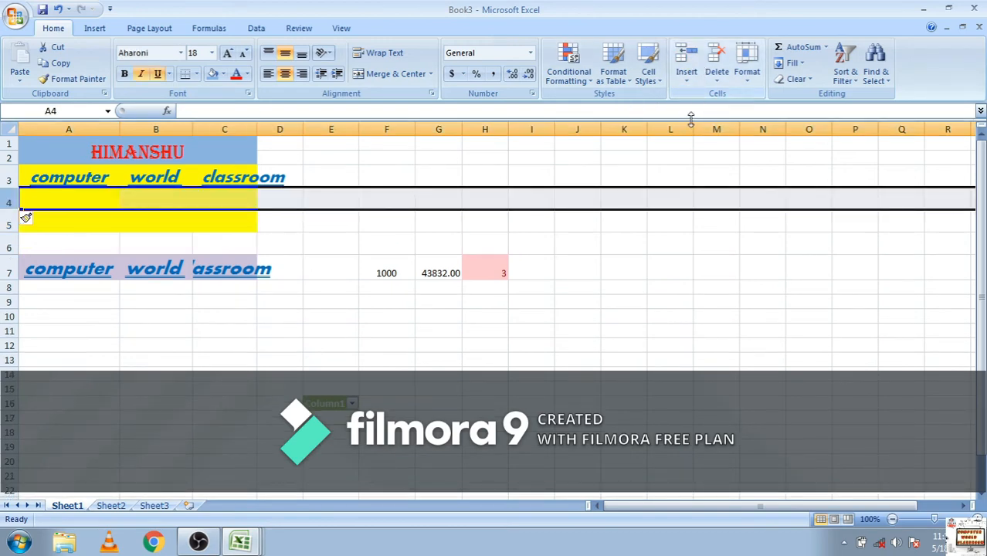
click(691, 76)
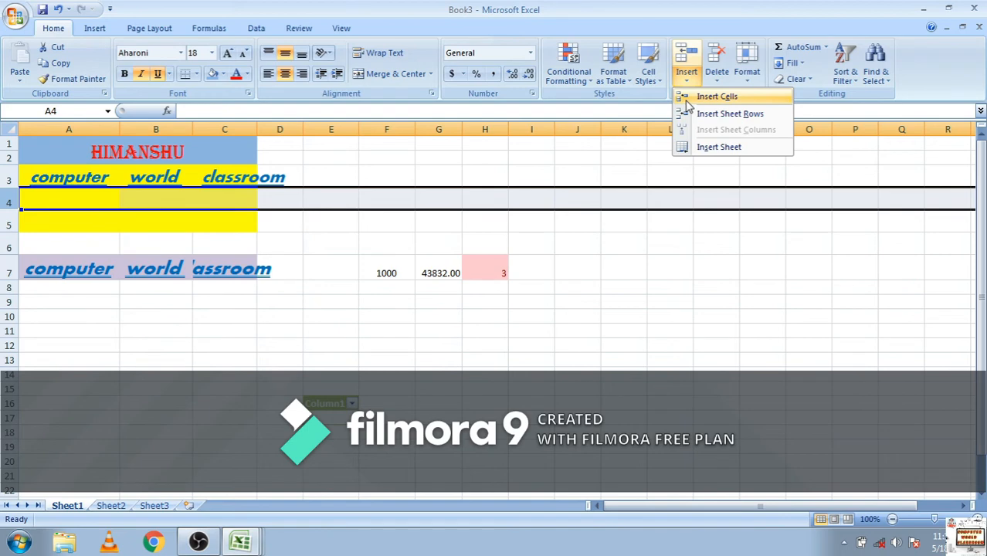
click(686, 97)
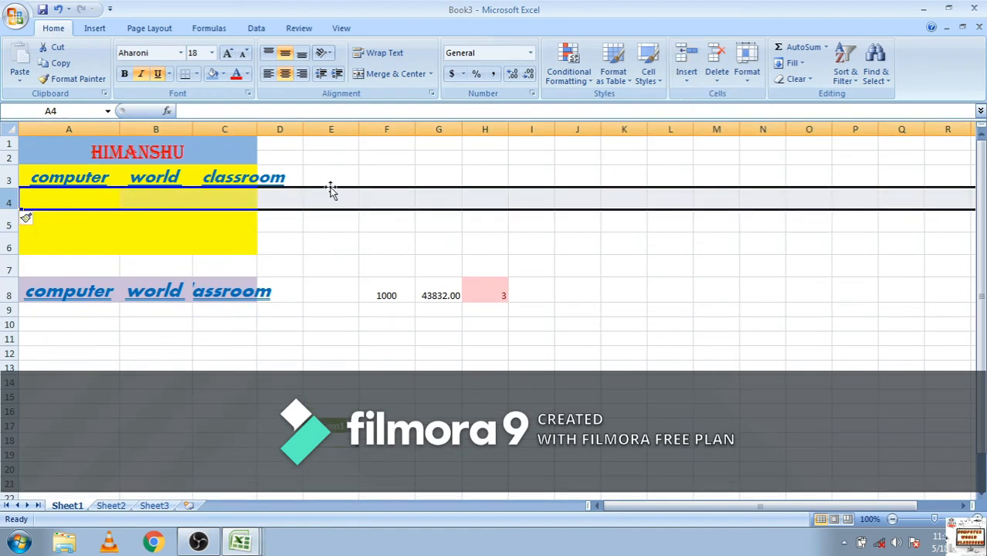
Insert a cell at B4 with the Shift cells down option, and undo the insertion
click(126, 199)
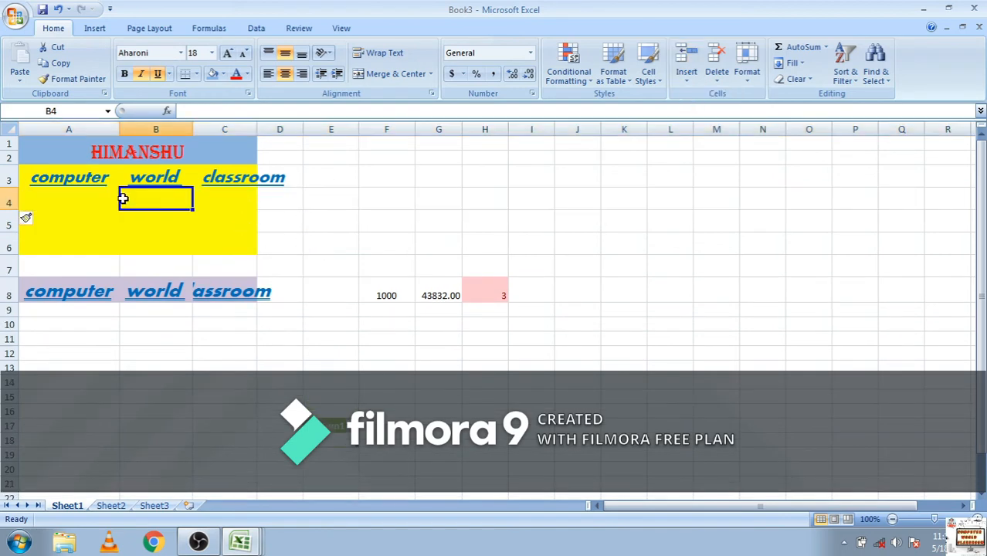
click(687, 77)
click(690, 97)
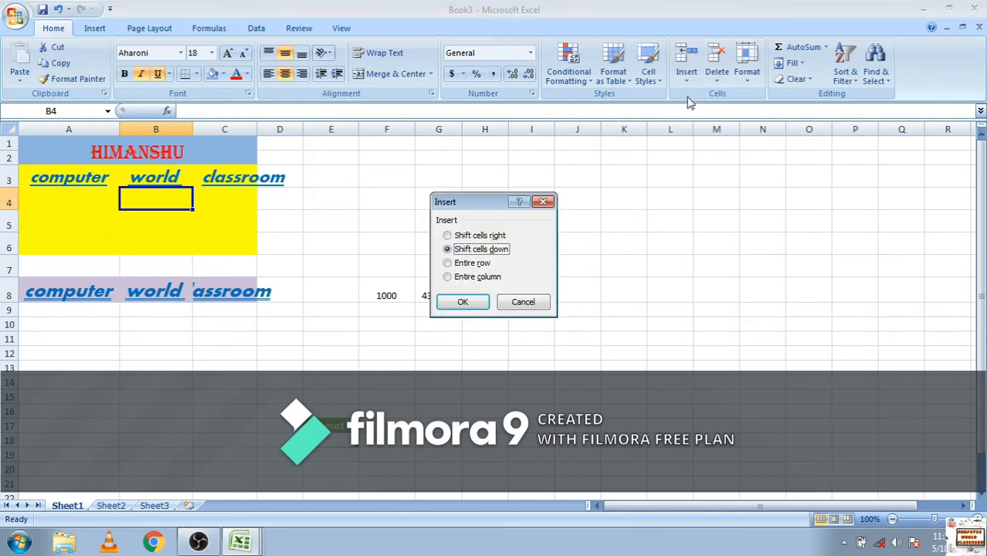
click(463, 302)
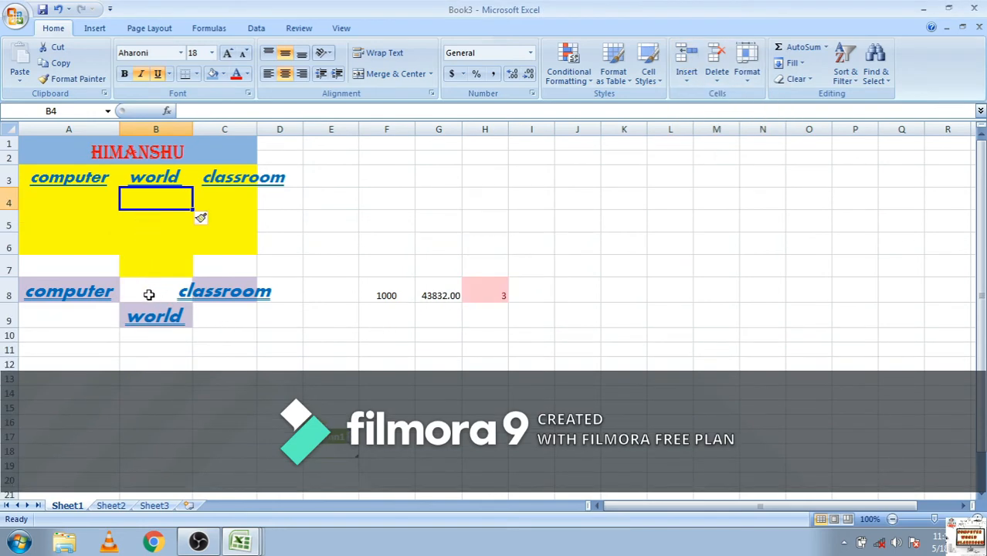
key(ctrl+z)
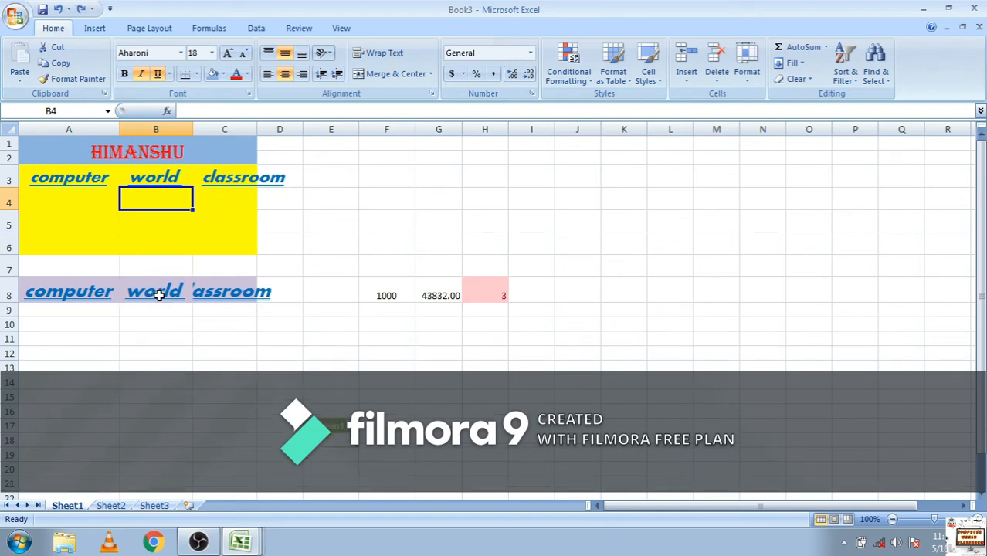
Redo and repeat the cell insertion at B4 several times, and undo all of these insertions
key(ctrl+y)
key(ctrl+y)
key(ctrl+y)
key(ctrl+y)
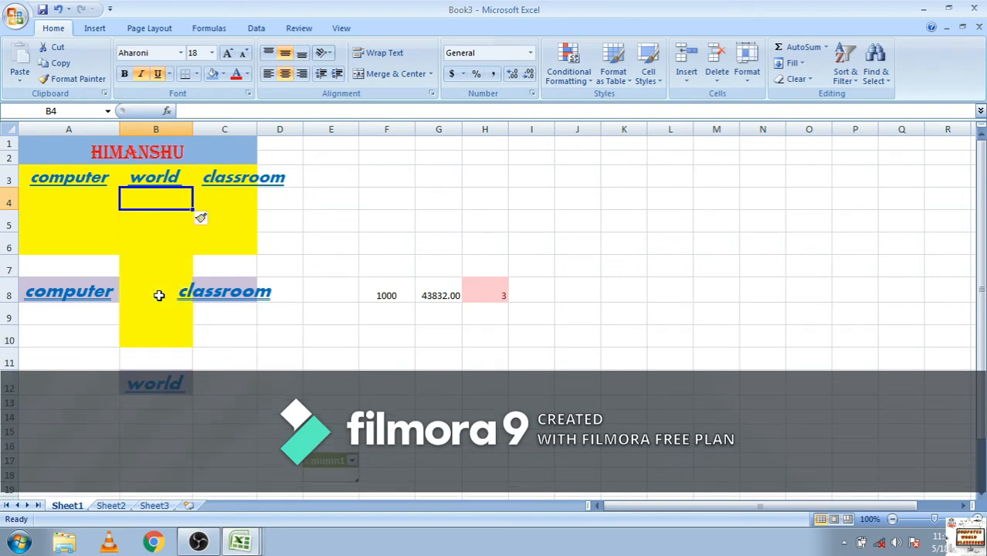
key(ctrl+y)
key(ctrl+z)
key(ctrl+z)
key(ctrl+z)
key(ctrl+z)
key(ctrl+z)
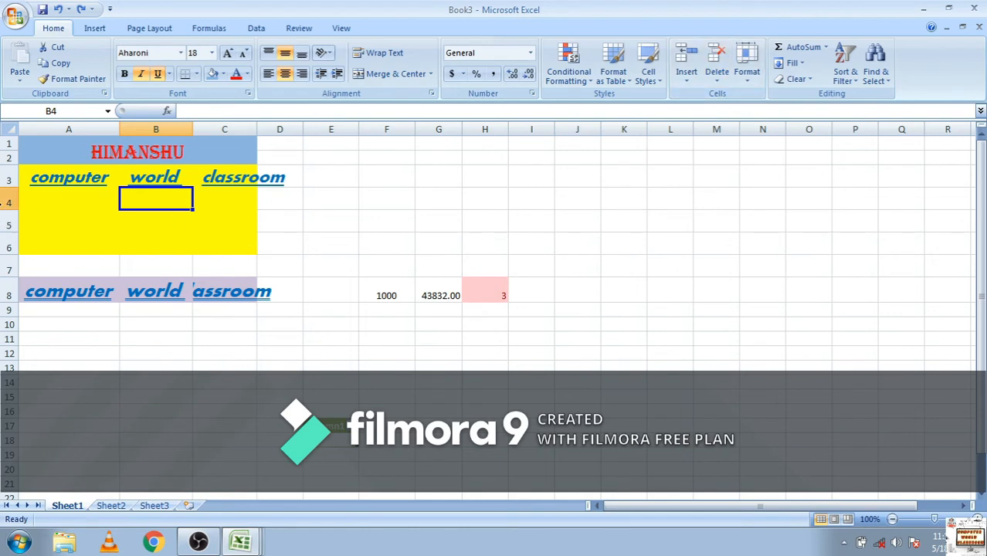
Delete the three inserted yellow rows and the blank row between the yellow and purple text rows
click(5, 200)
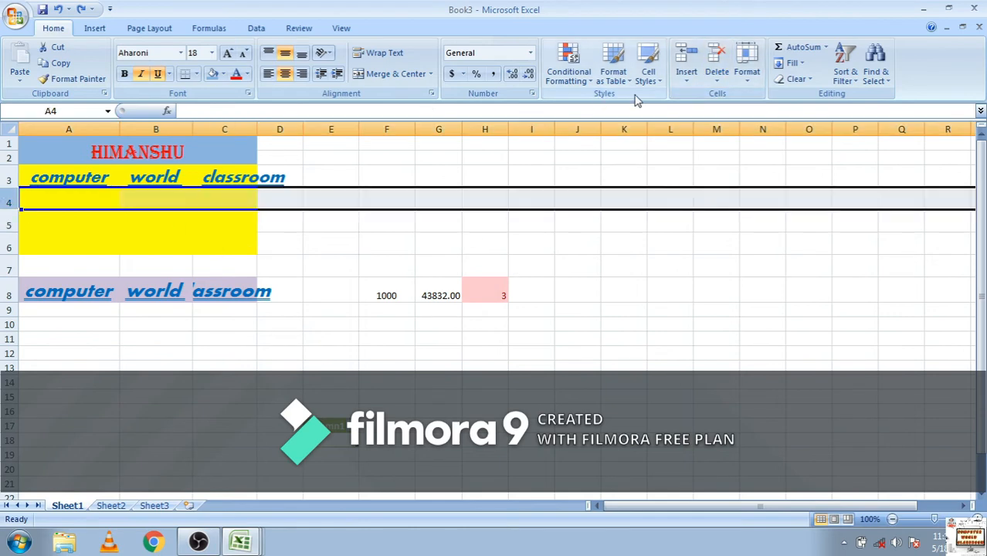
click(718, 58)
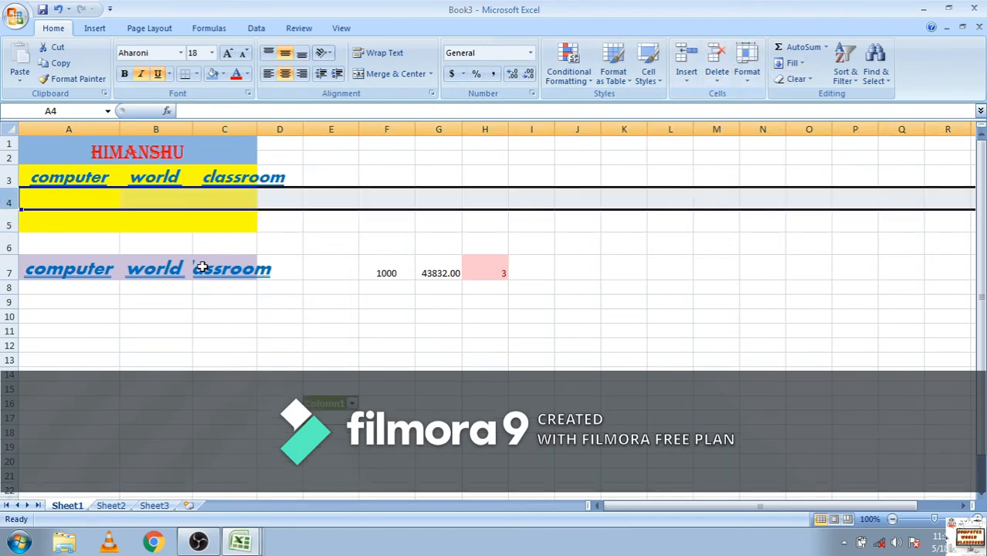
click(5, 222)
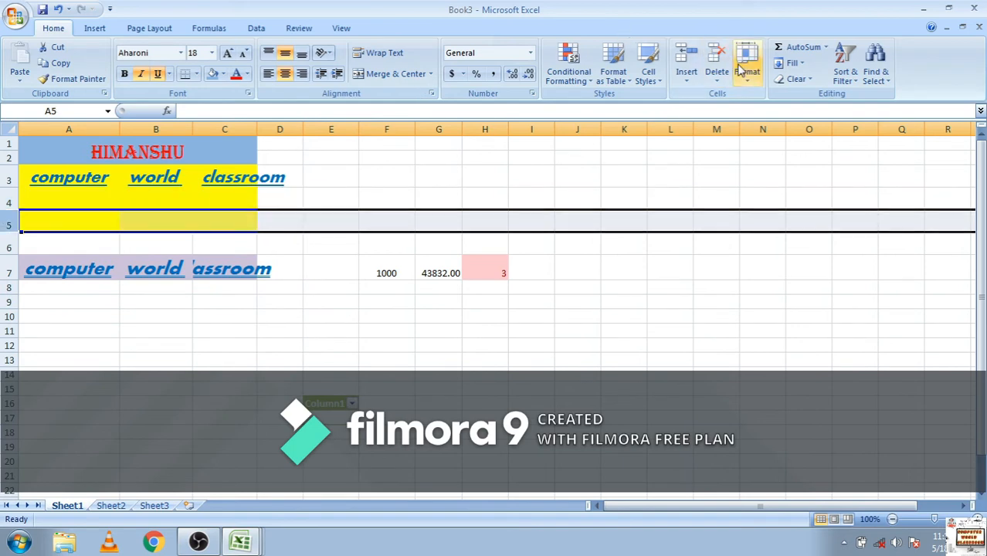
click(718, 60)
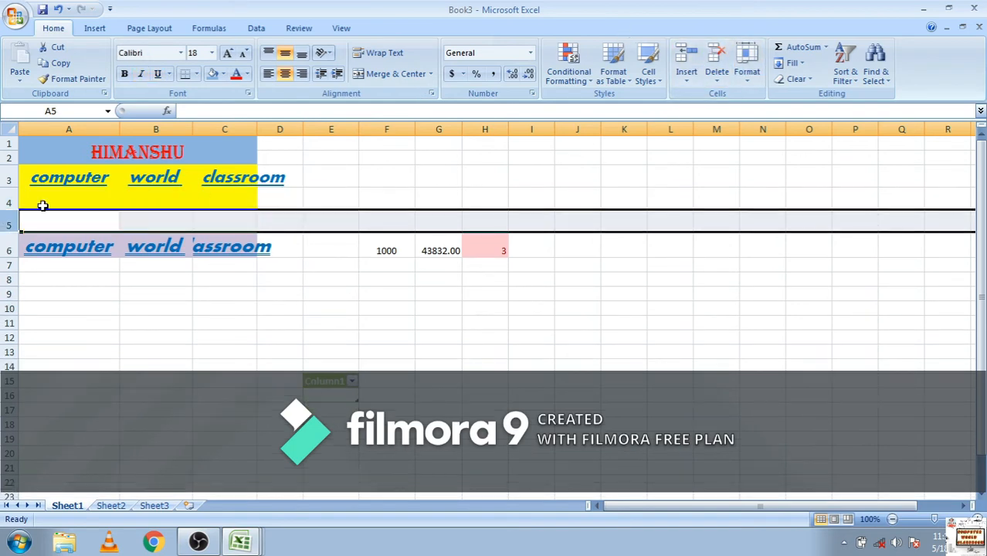
click(9, 203)
click(717, 62)
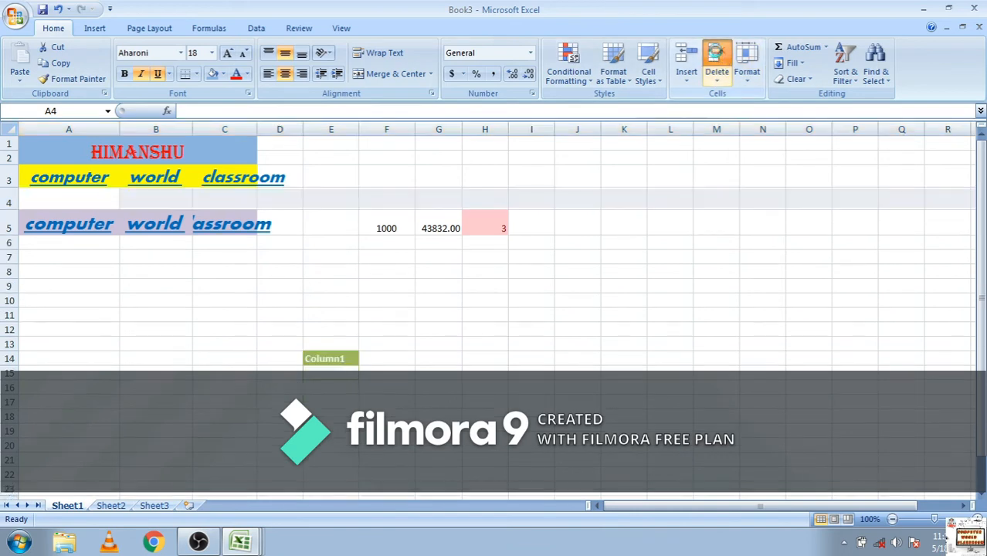
click(716, 60)
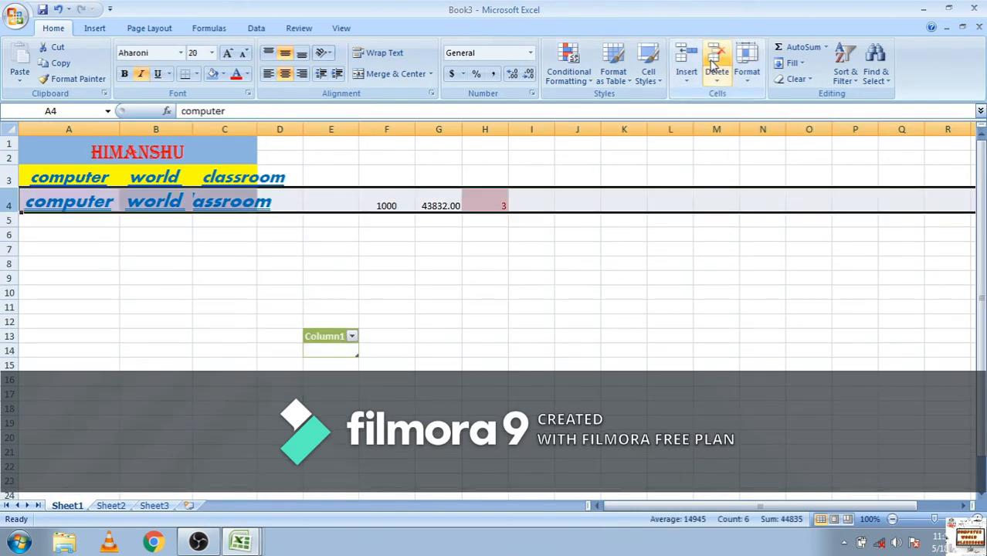
click(747, 77)
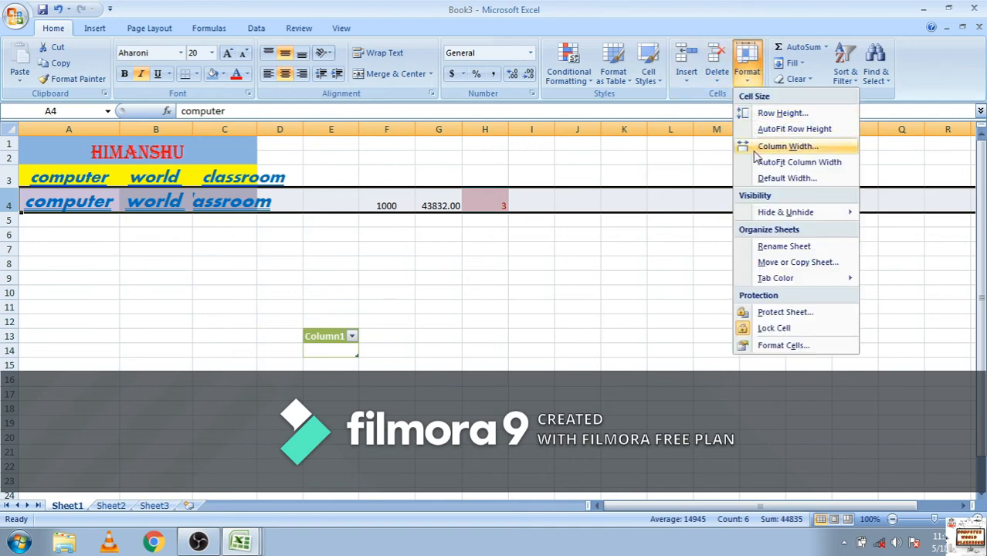
click(666, 270)
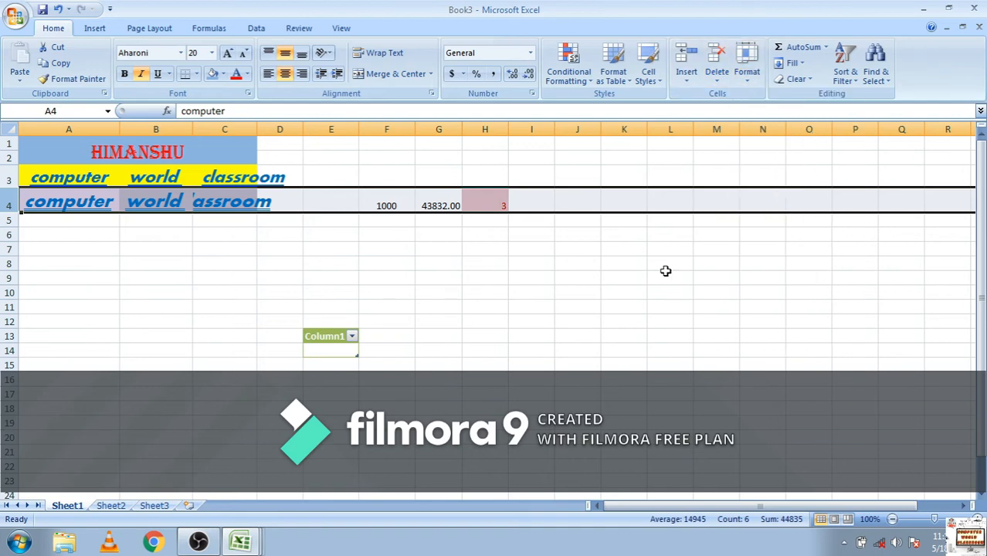
Sum the numbers in the selected row 4 with AutoSum
click(817, 49)
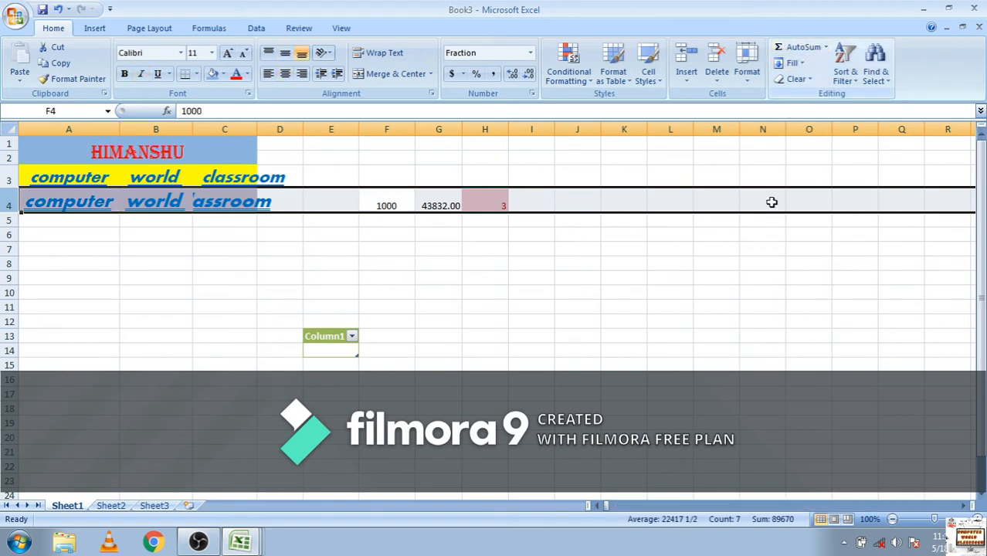
Examine the functions offered by Insert Function for cell O5, listing the All category, and close the dialog without inserting one
click(792, 221)
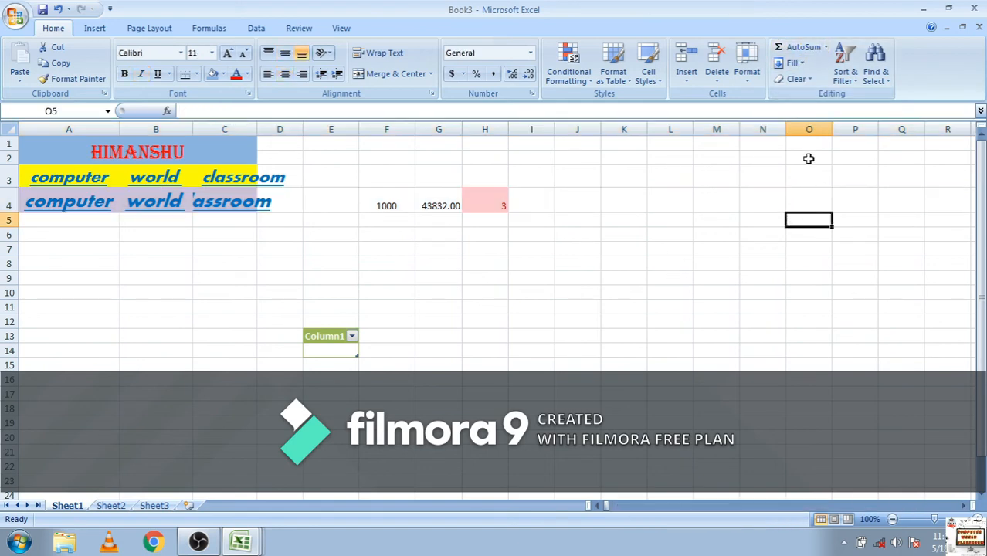
click(825, 48)
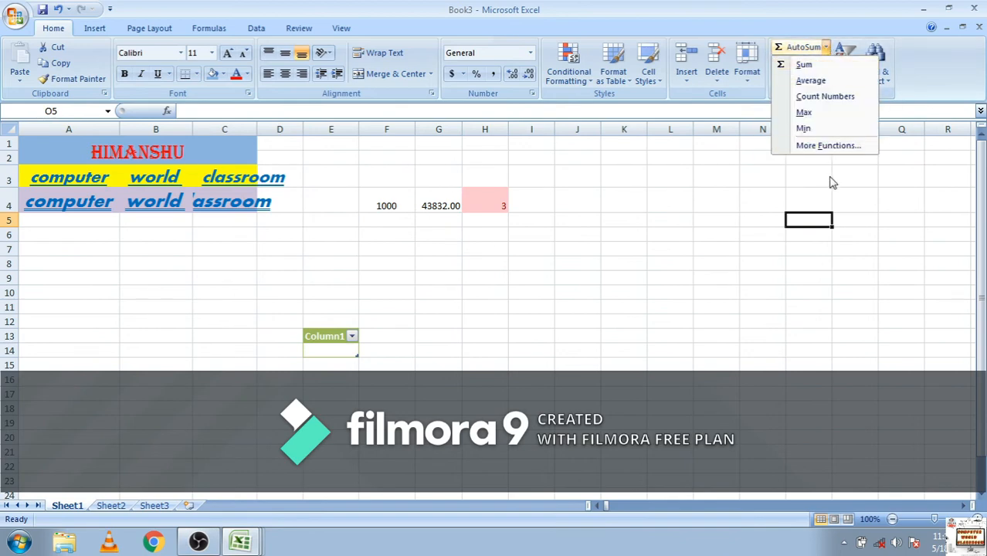
click(825, 147)
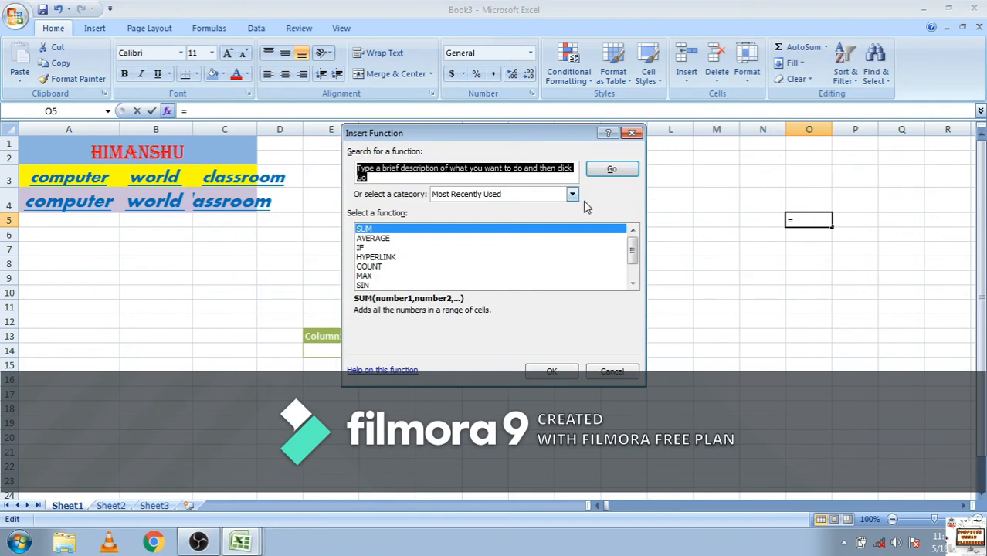
scroll(632, 259, down, 1)
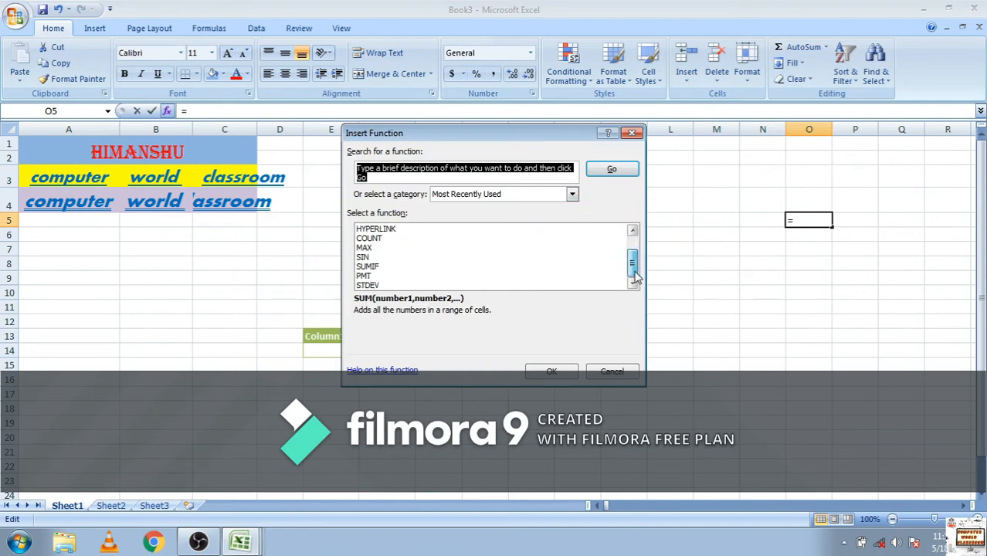
scroll(631, 266, up, 1)
click(572, 195)
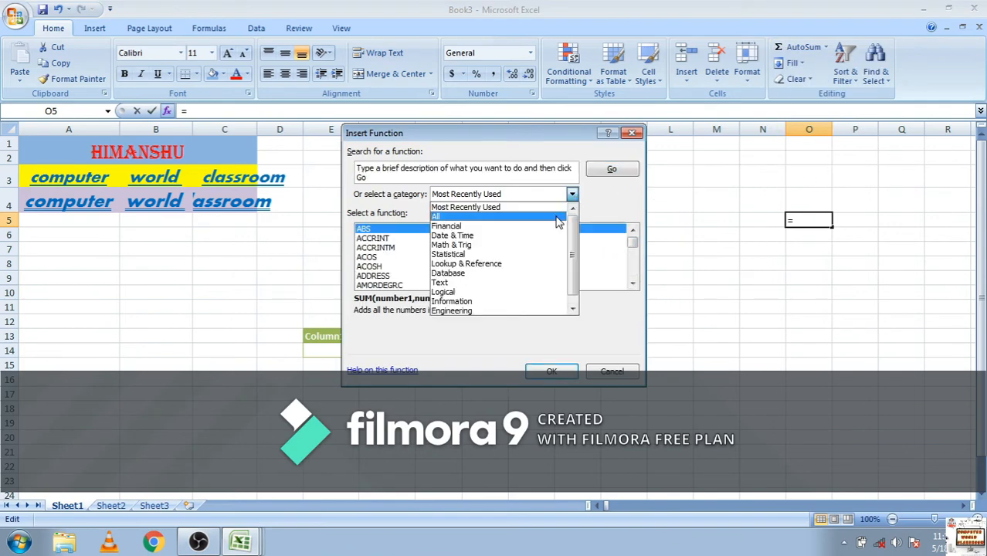
click(557, 218)
mouse_move(633, 239)
mouse_down()
mouse_move(629, 276)
mouse_move(630, 224)
mouse_up()
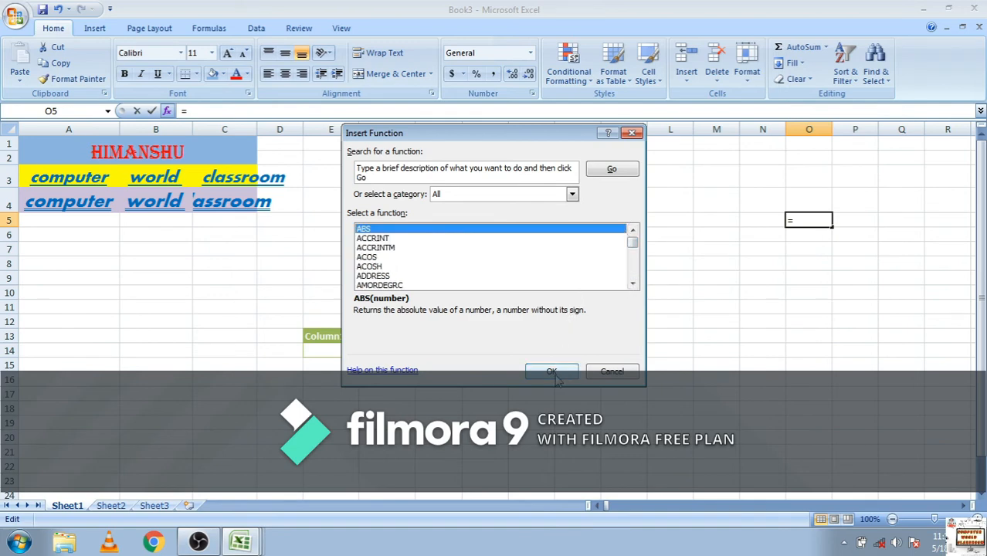
click(606, 374)
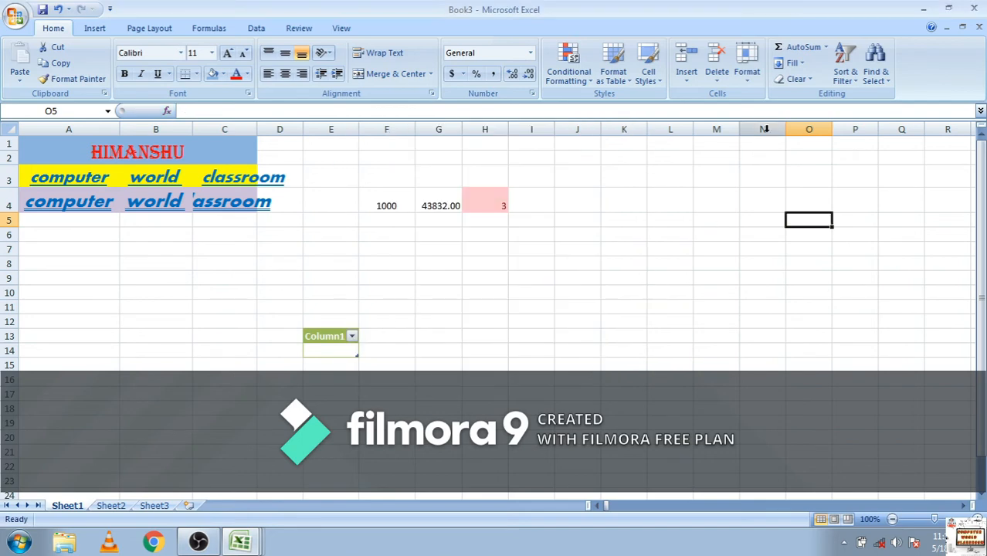
Look over the Fill options and apply Clear All to the empty cell O5
click(796, 63)
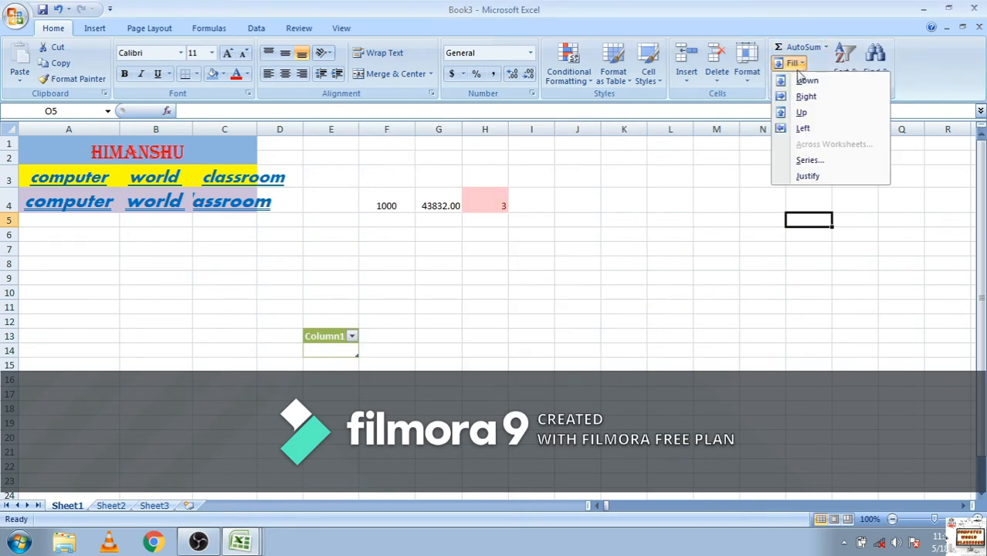
click(749, 188)
click(798, 82)
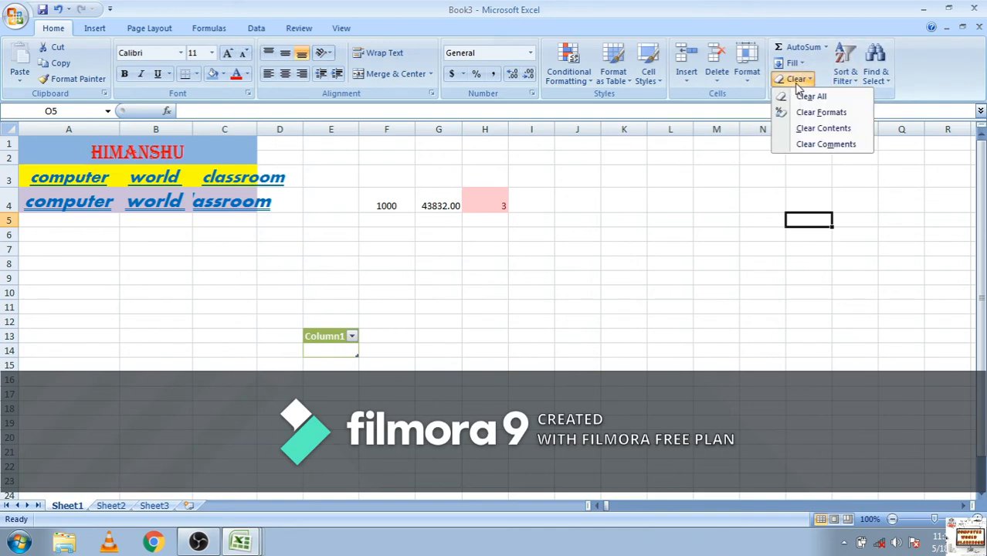
click(807, 96)
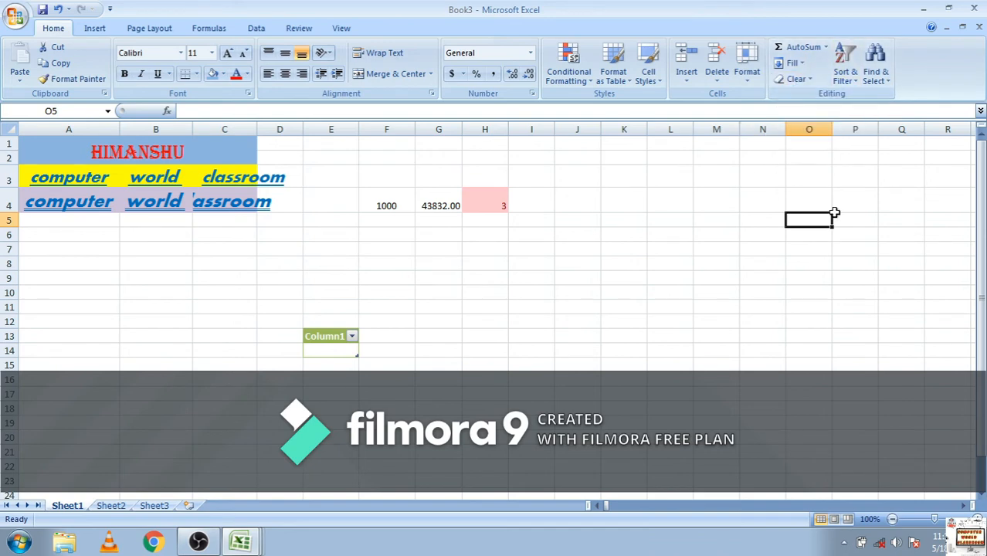
Clear all contents and formatting from the range E3:H6 containing the row 4 numbers
drag(339, 174, 503, 239)
click(798, 80)
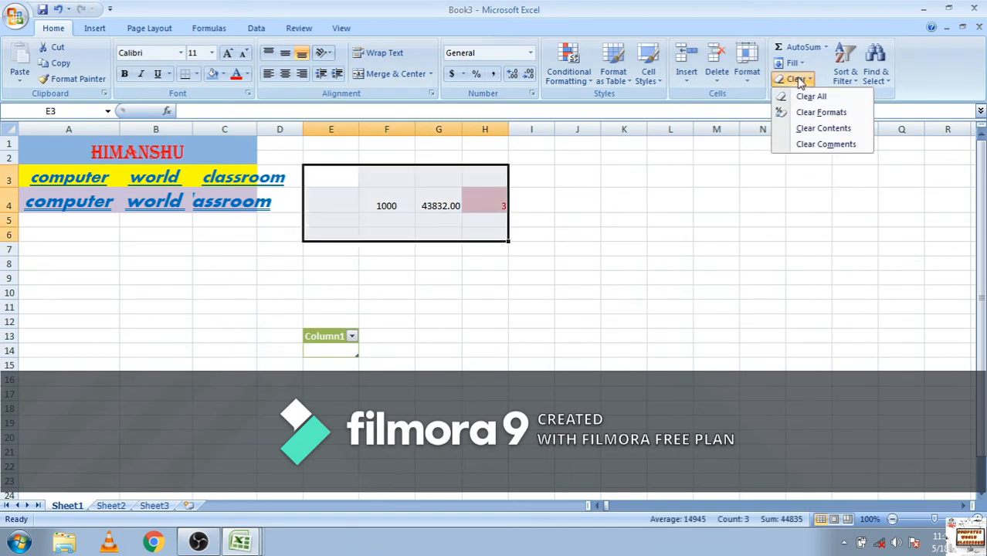
click(808, 96)
click(363, 385)
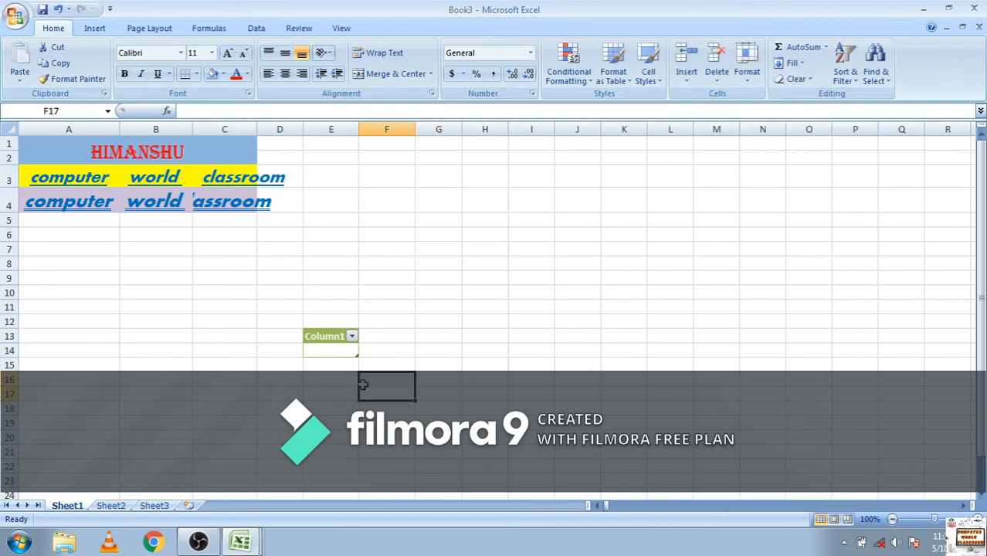
Clear everything from the range D9:F16, including the small Column1 table
drag(263, 284, 364, 379)
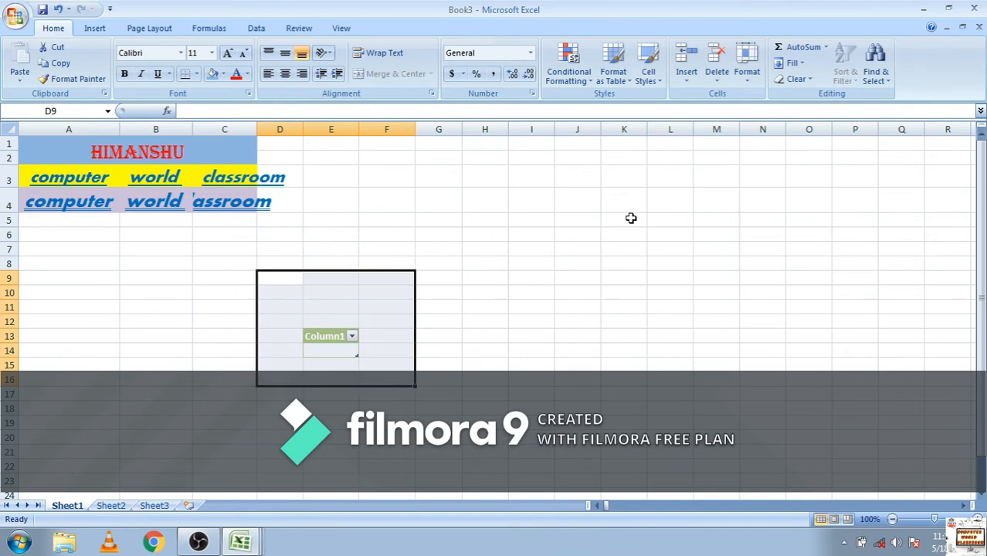
click(797, 80)
click(658, 219)
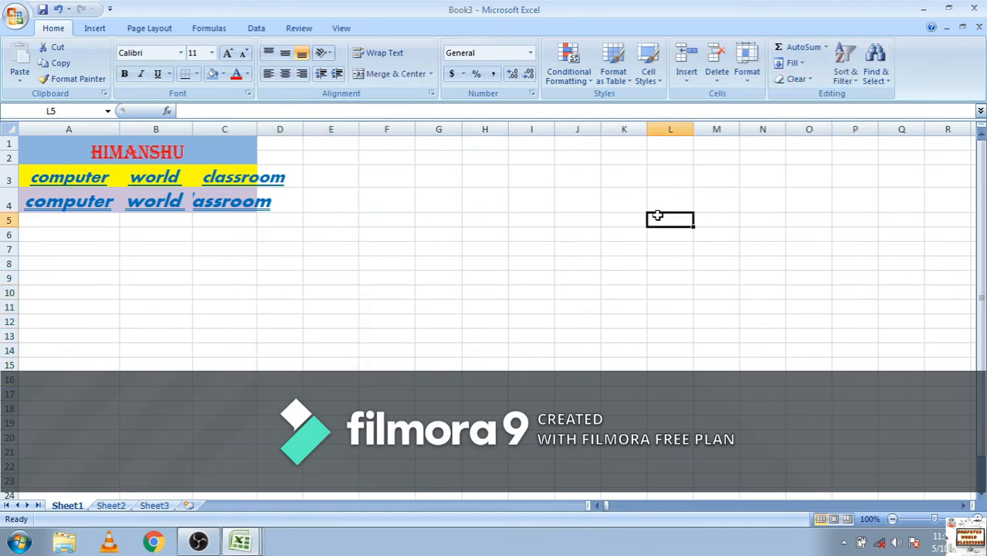
Open the sorting and filtering options for the worksheet
click(847, 87)
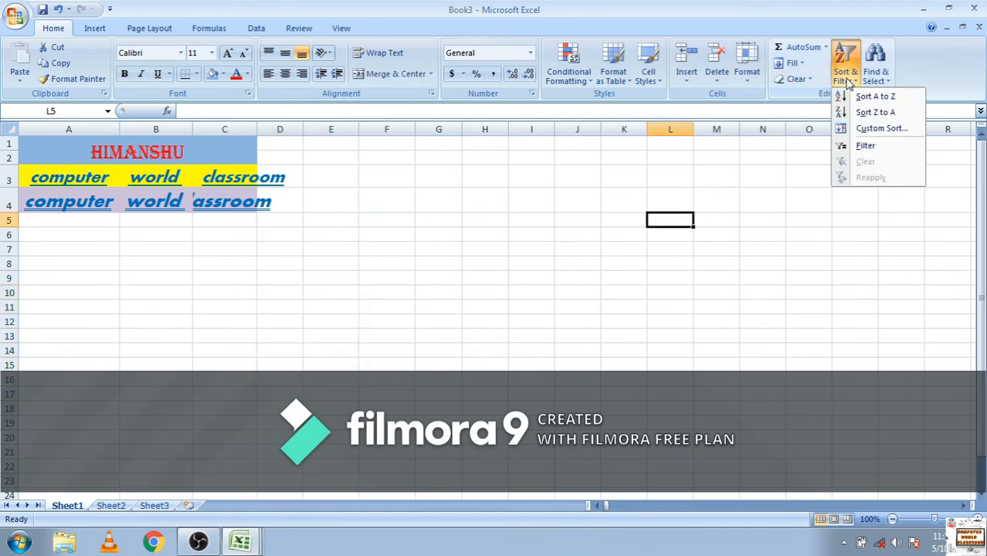
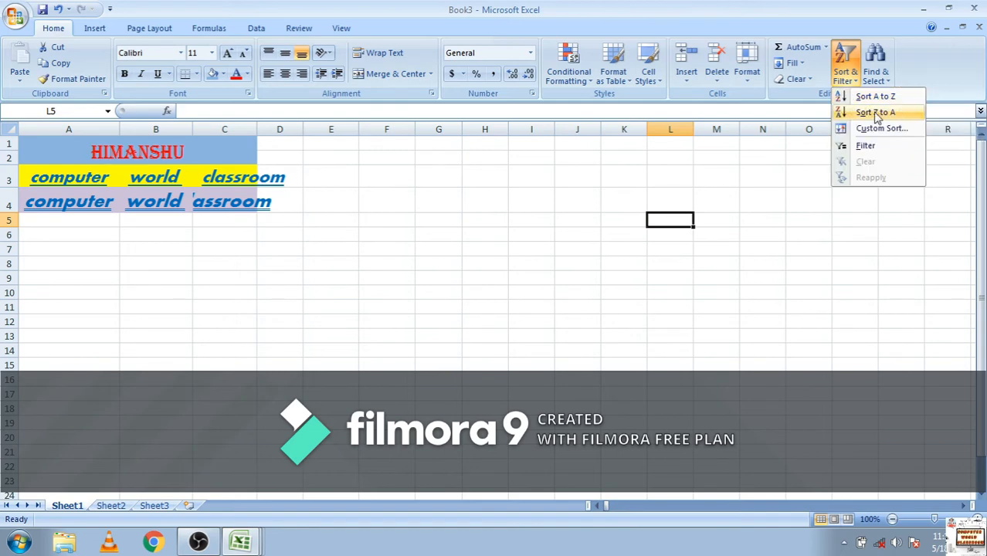
Find the text "world" in the worksheet and cycle through its matches
click(737, 182)
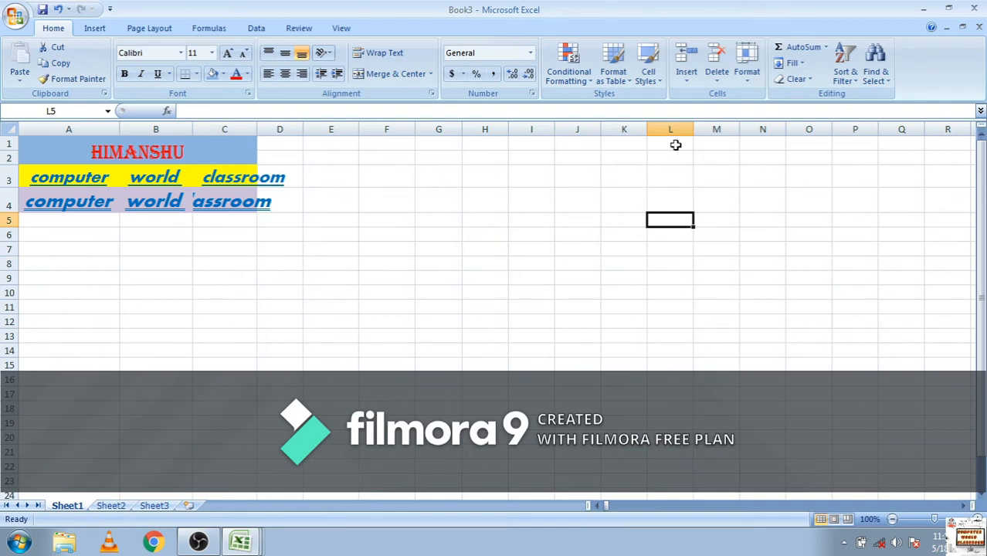
click(886, 87)
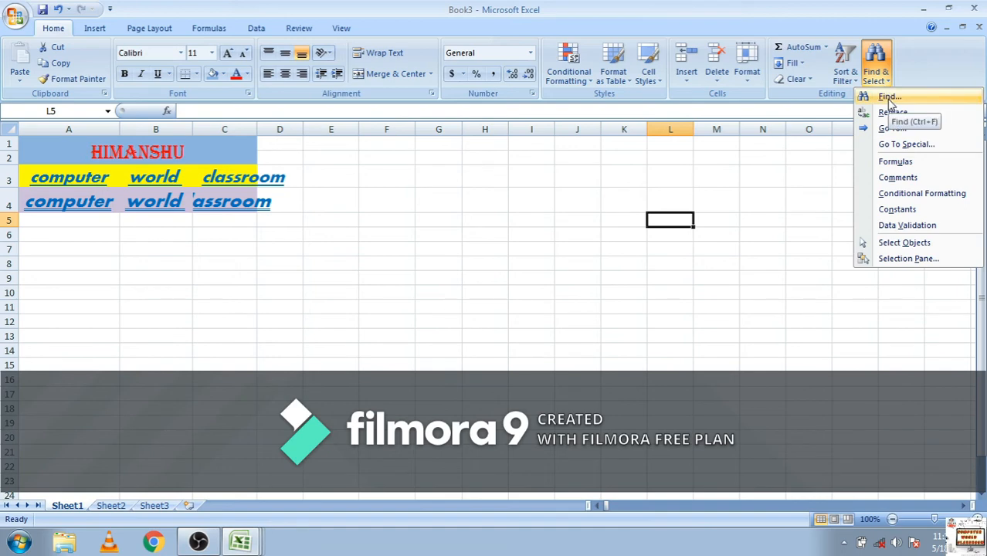
click(887, 96)
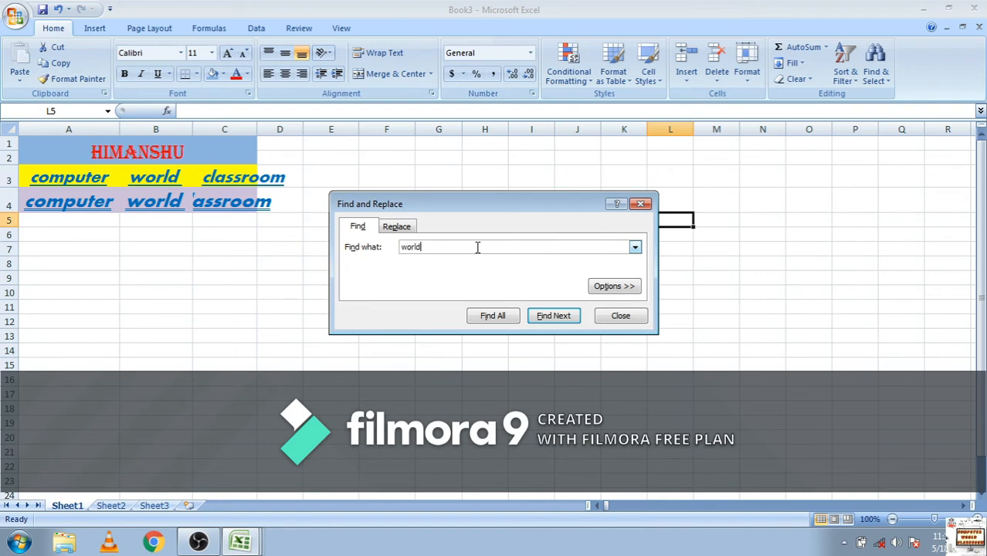
click(540, 318)
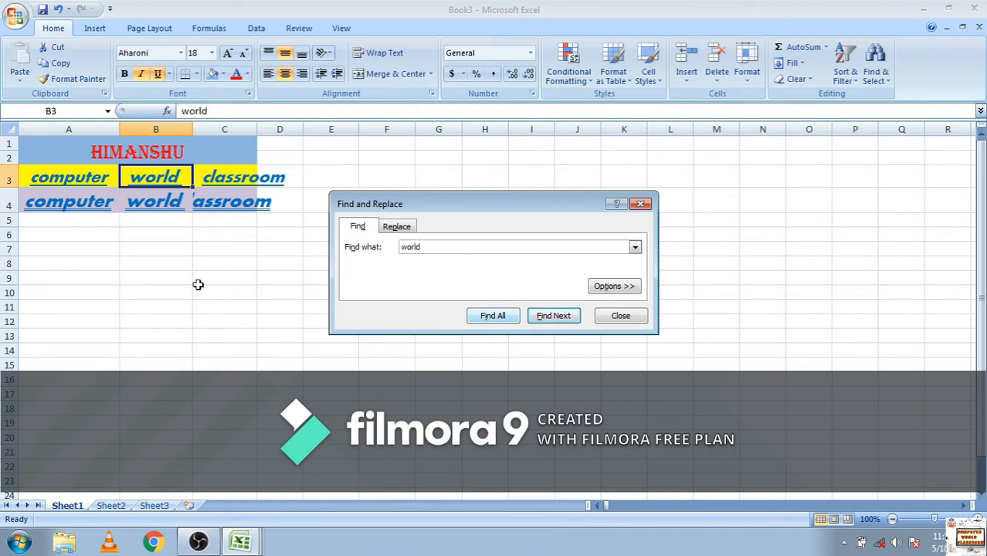
click(553, 318)
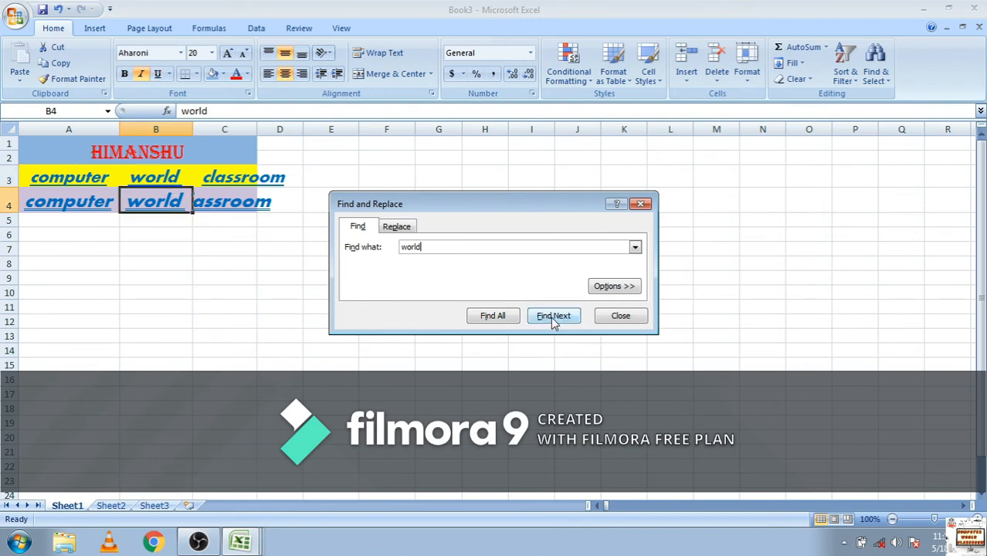
click(553, 318)
click(554, 318)
click(554, 318)
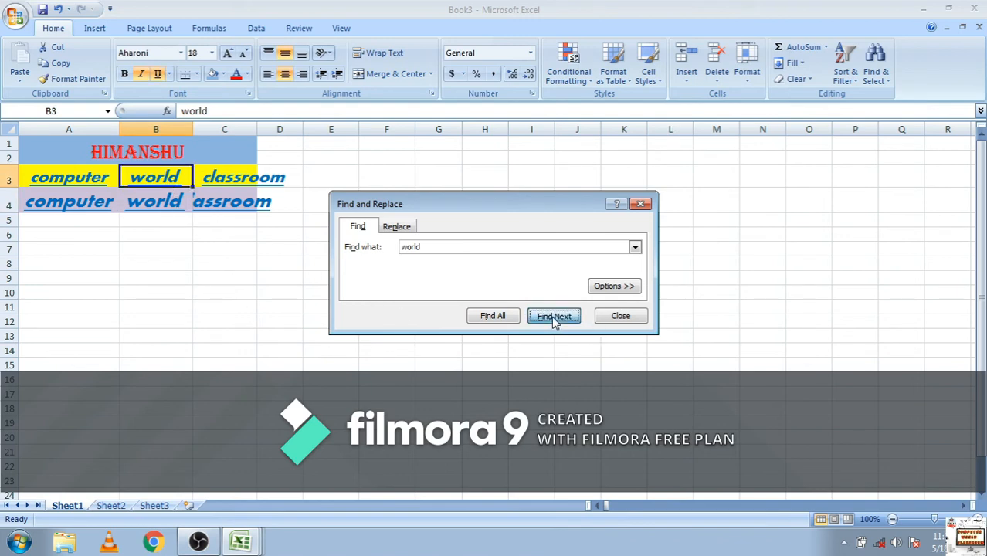
click(555, 319)
click(554, 317)
click(554, 317)
click(553, 317)
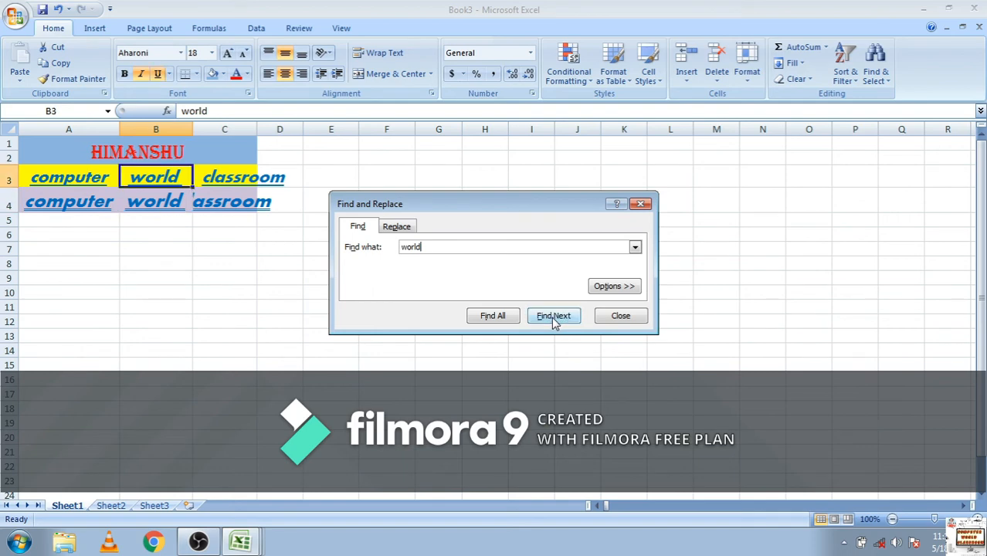
Replace each occurrence of "world" in the worksheet with "WORLD", one match at a time, and close the dialog
click(402, 226)
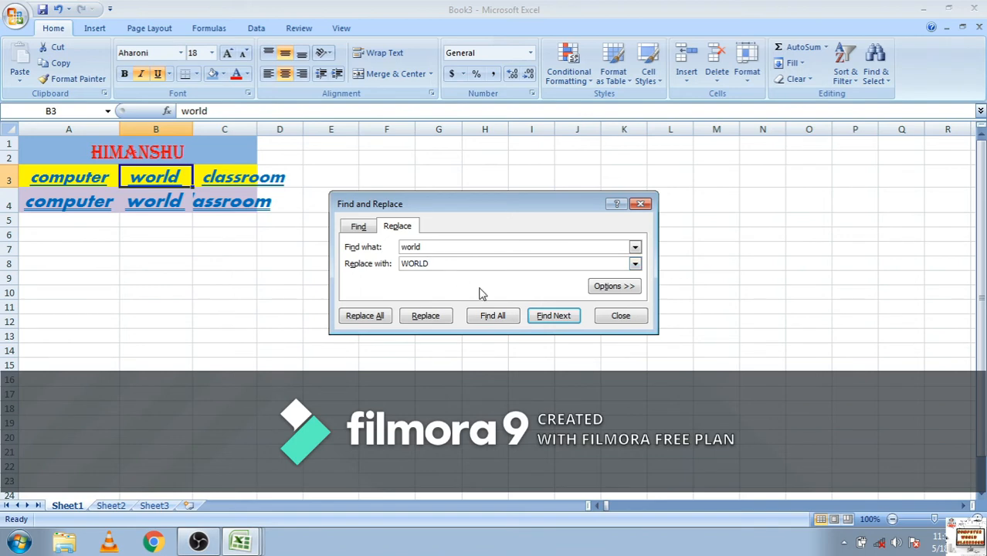
click(426, 316)
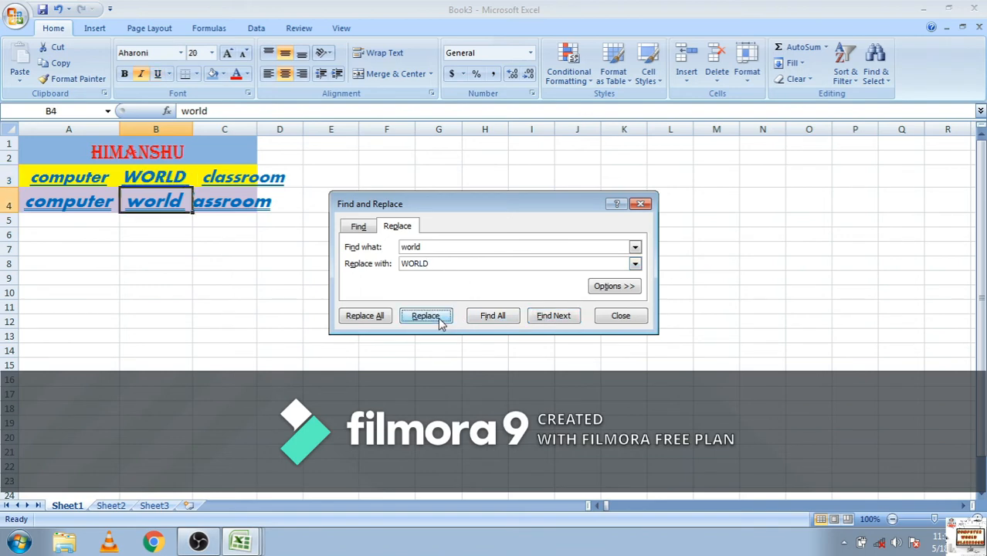
click(426, 316)
click(426, 316)
click(425, 316)
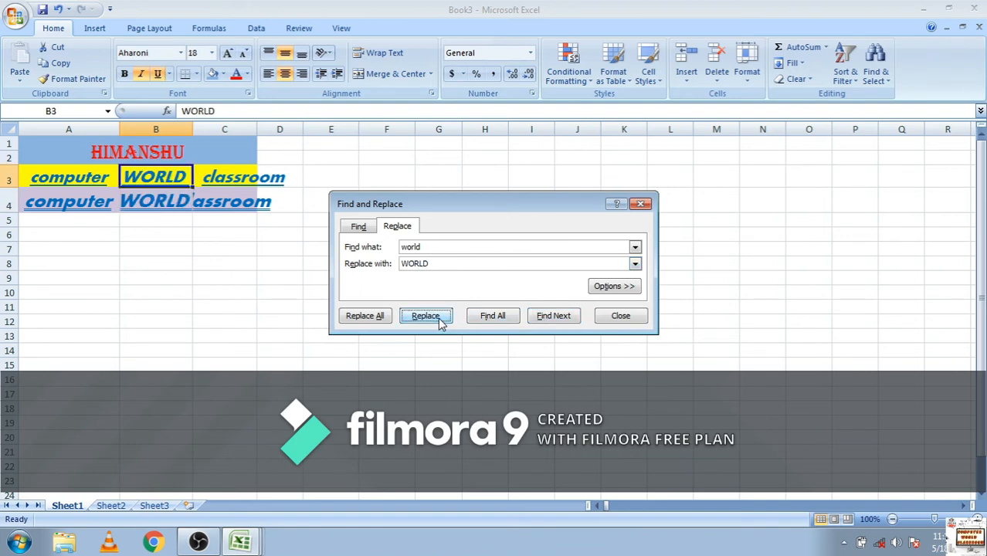
click(622, 316)
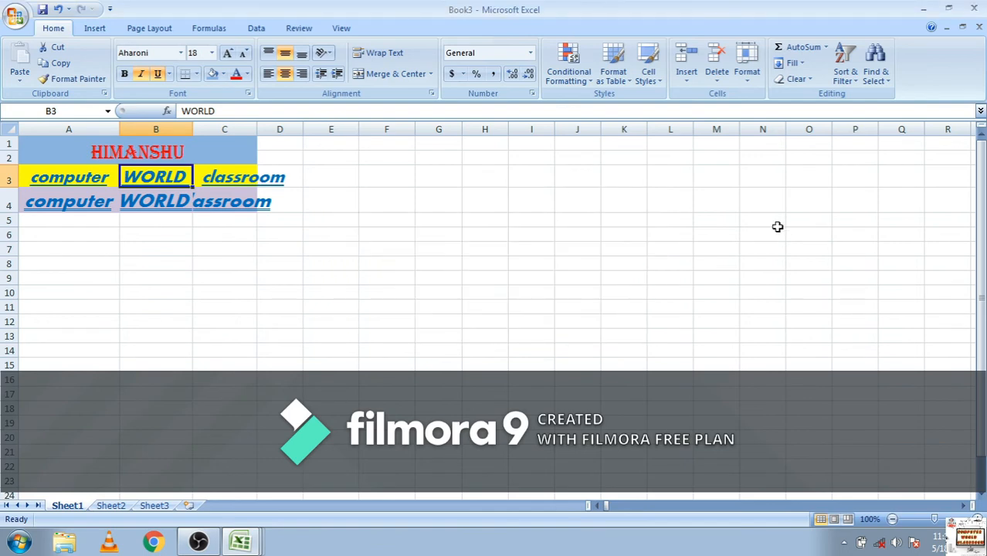
click(876, 65)
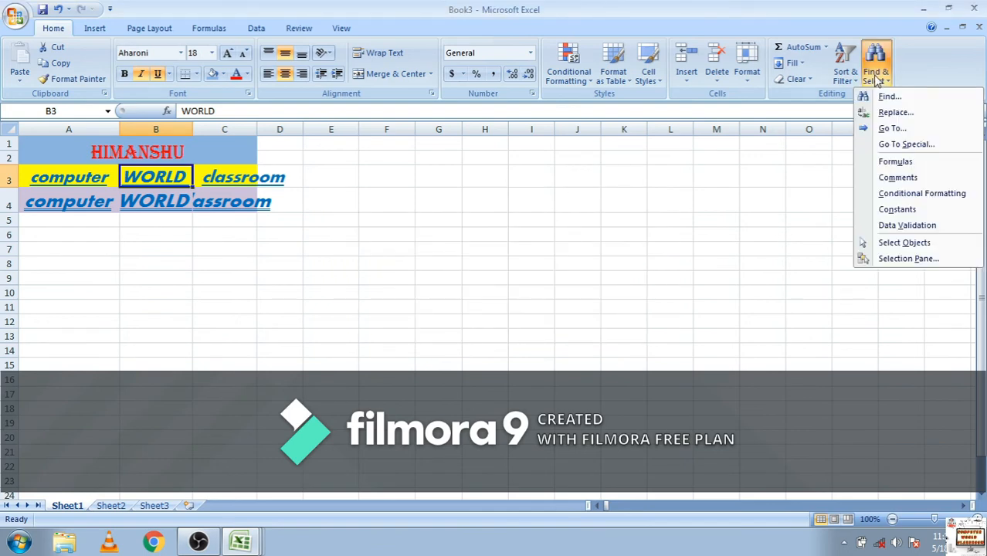
click(893, 129)
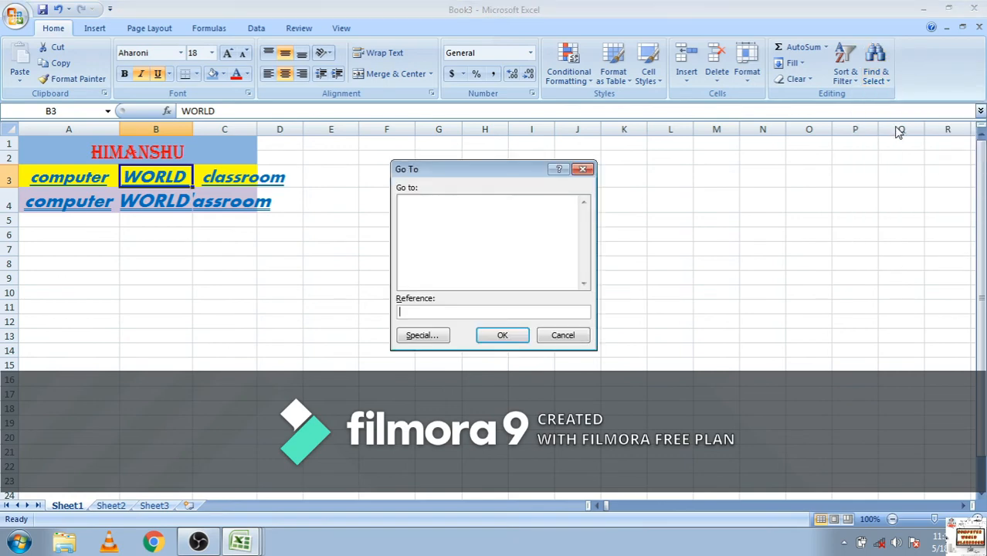
click(584, 170)
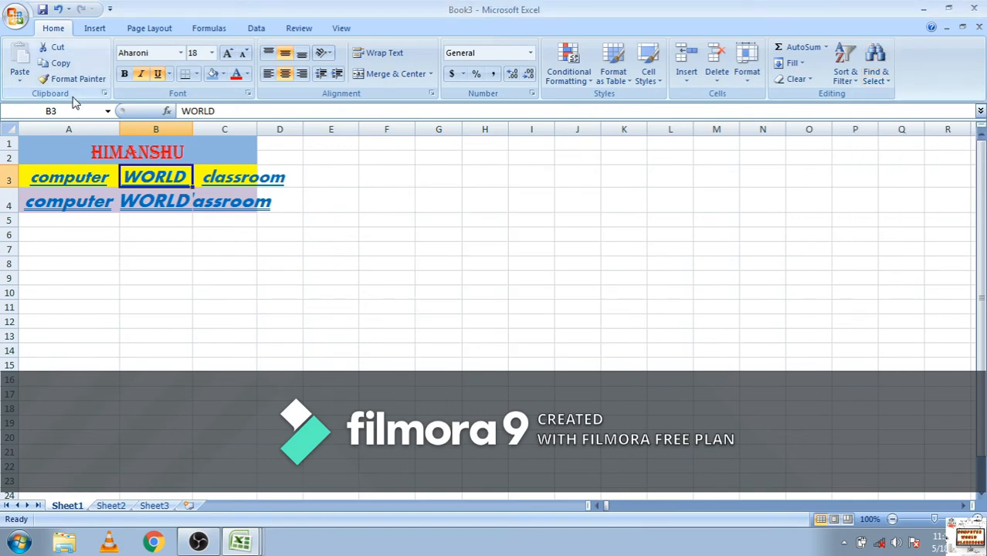
click(95, 29)
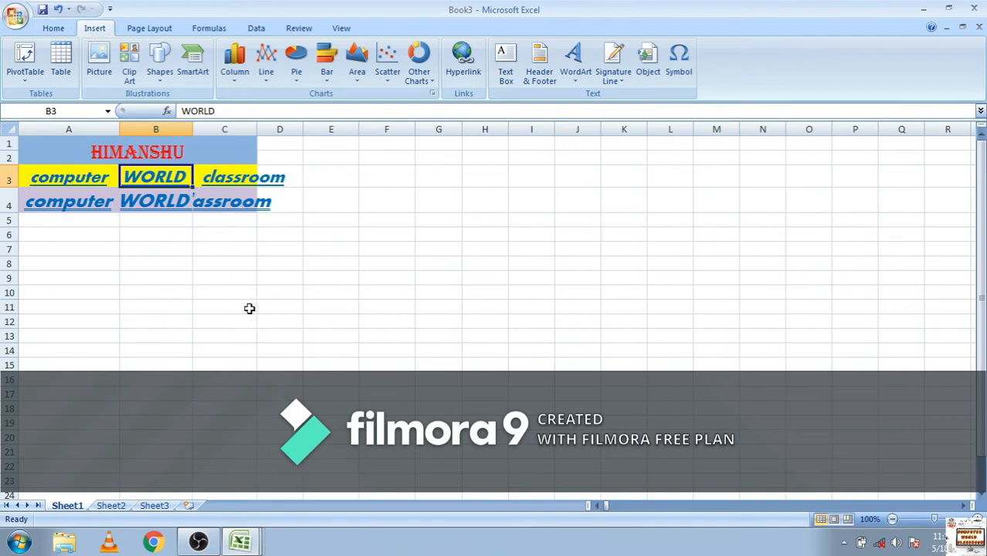
click(69, 73)
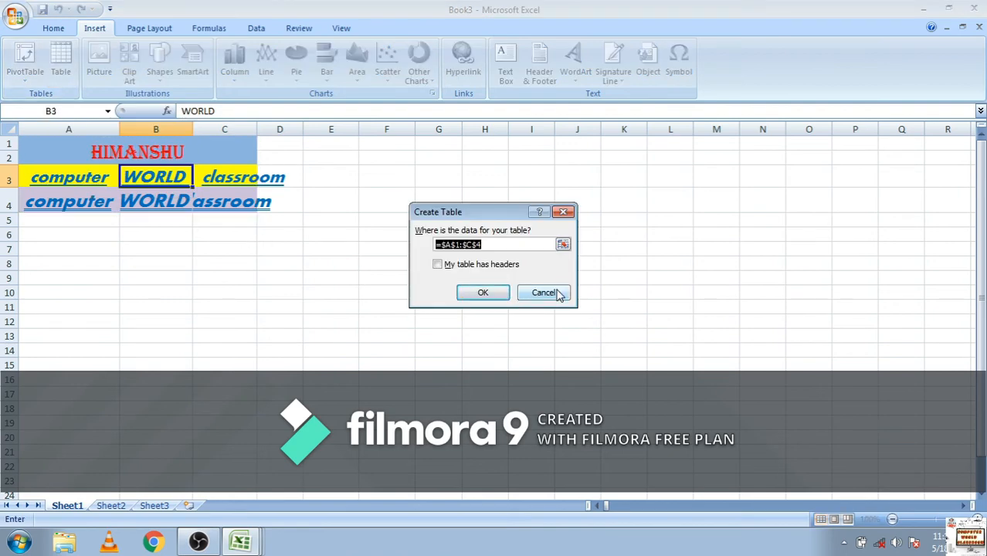
click(554, 292)
Insert the desert landscape picture from the Sample Pictures folder into the worksheet
click(93, 73)
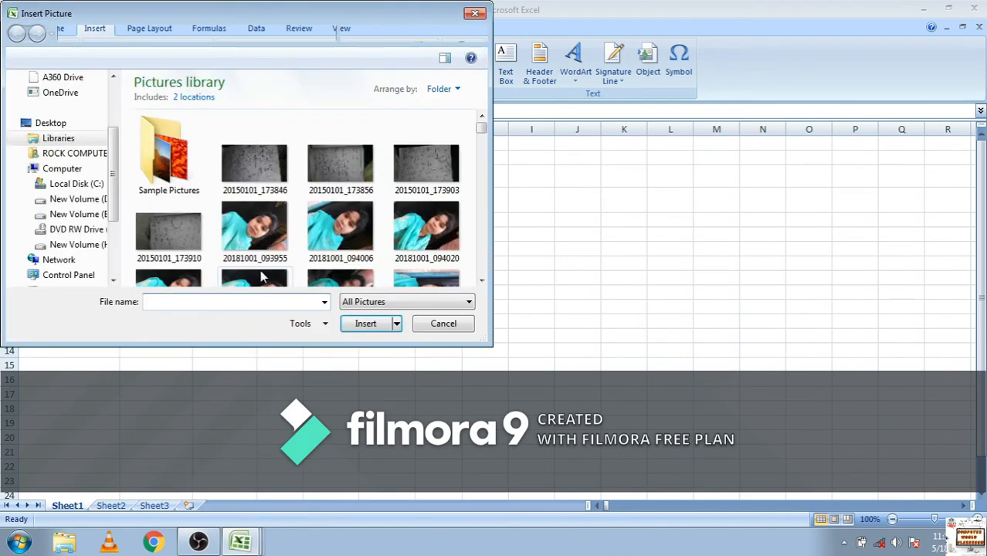
double_click(178, 148)
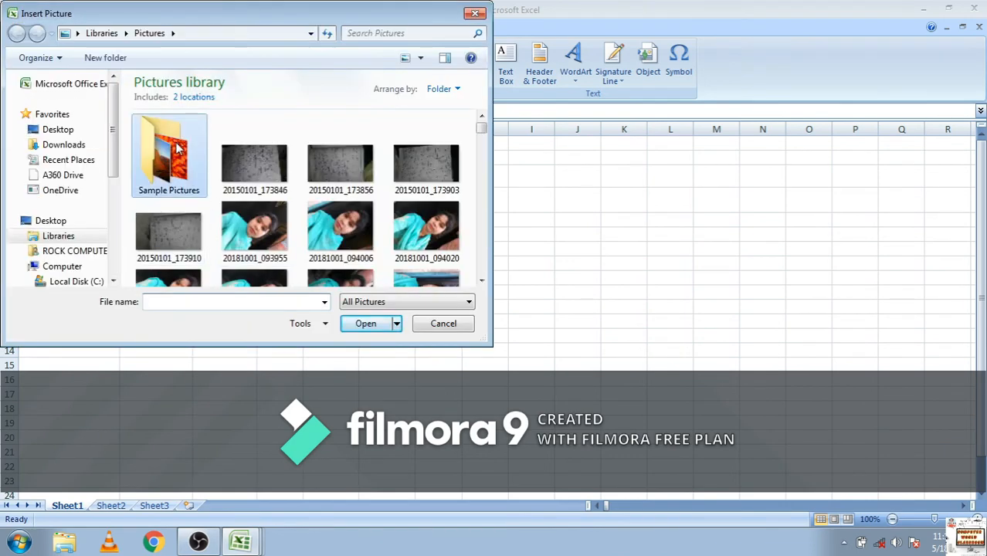
click(270, 143)
click(362, 323)
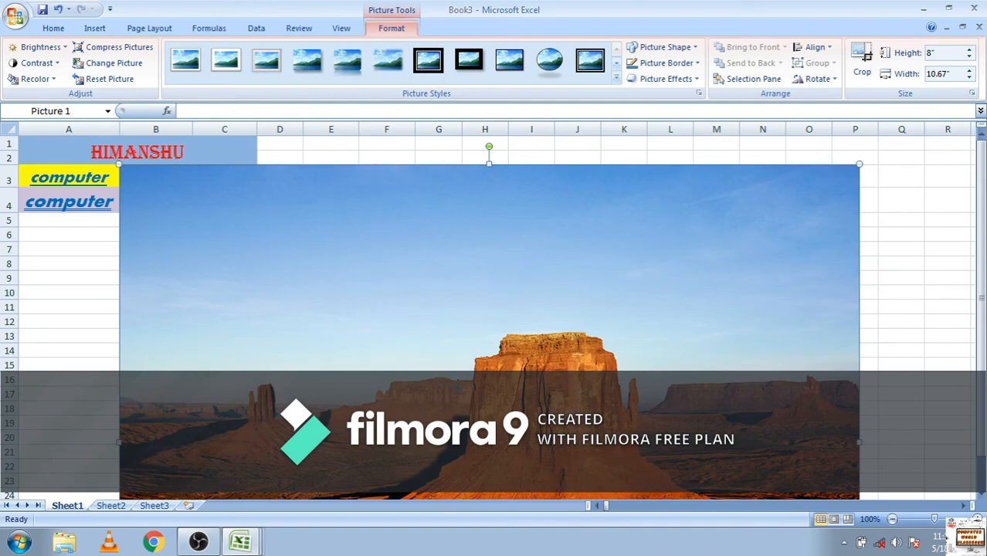
Shrink the desert picture to about 4.03" high by 5.38" wide and place it beside the text, over columns D to L from row 1
drag(458, 387, 459, 388)
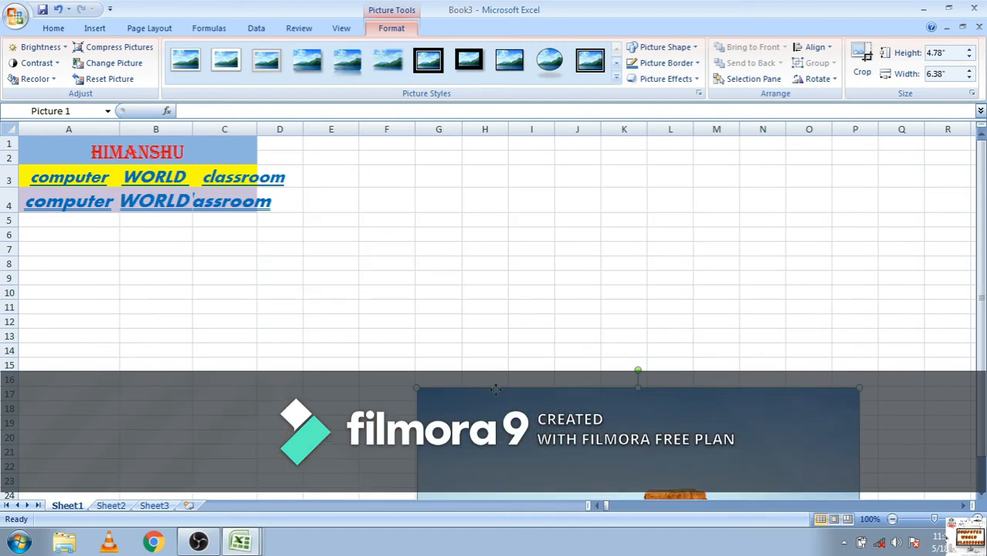
drag(511, 417, 425, 194)
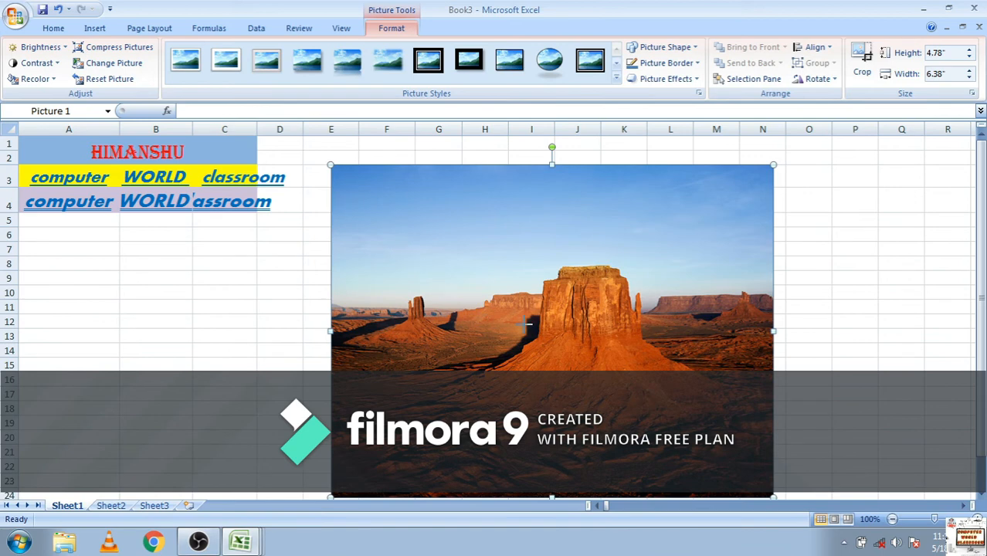
drag(524, 324, 524, 329)
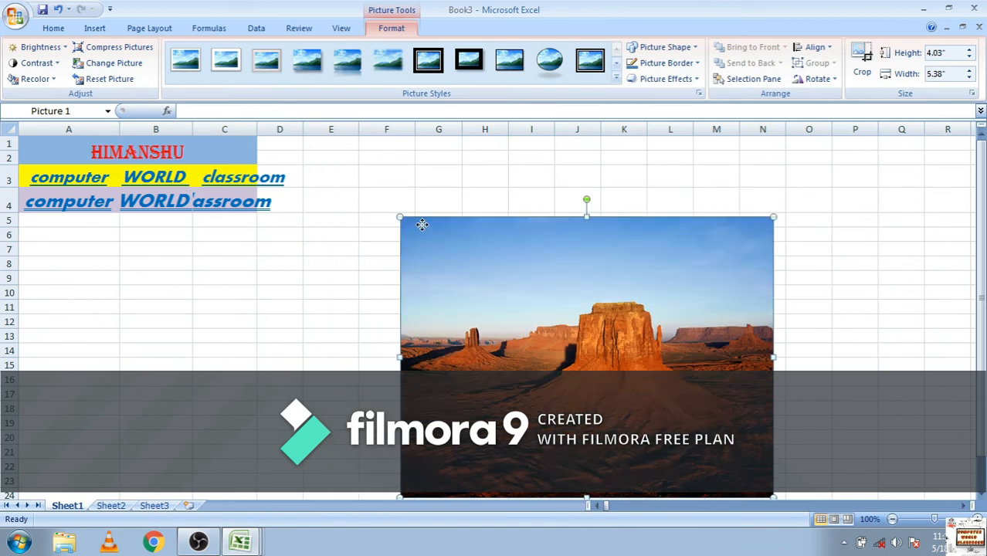
drag(422, 225, 422, 225)
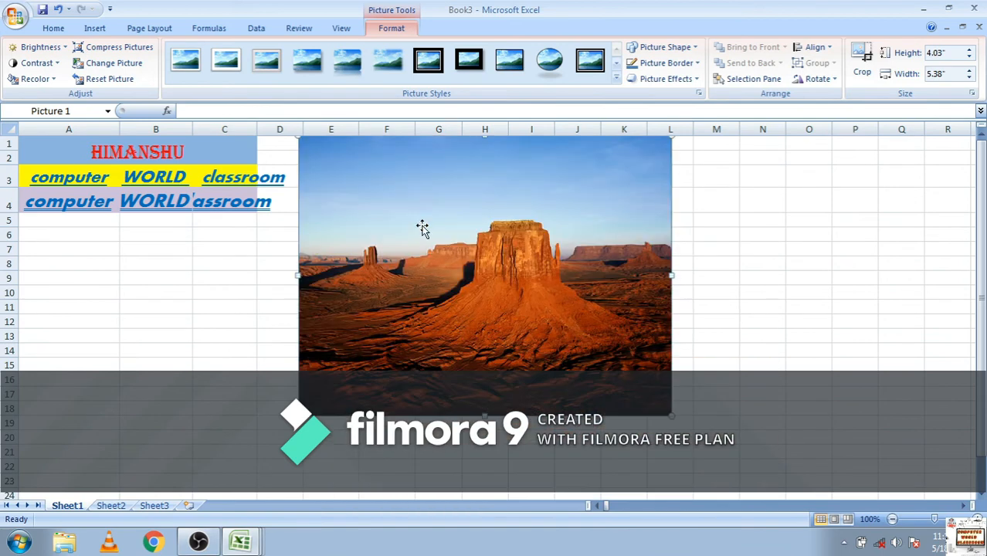
Apply the oval picture style with a black frame to the desert picture and preview the preset picture effects without applying one
click(560, 69)
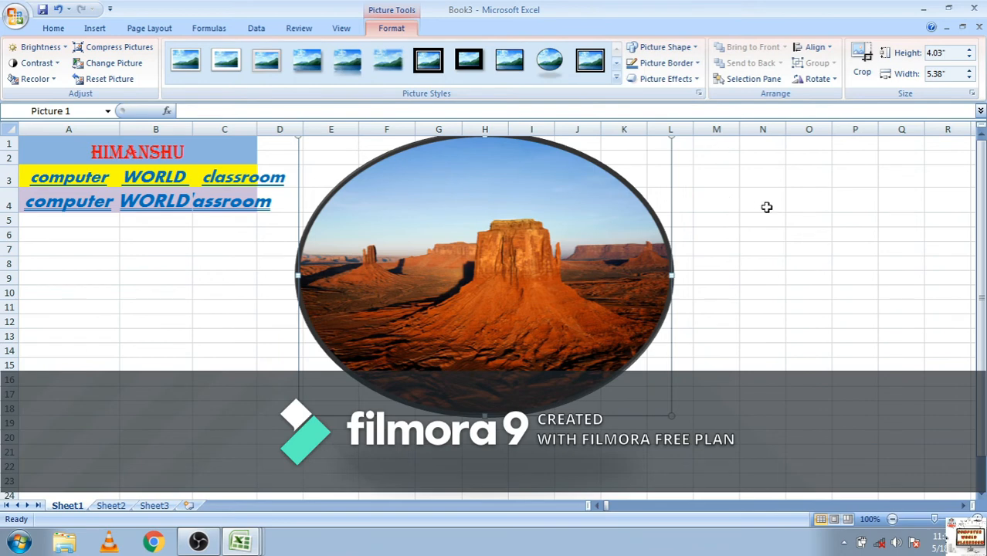
click(689, 80)
mouse_move(679, 113)
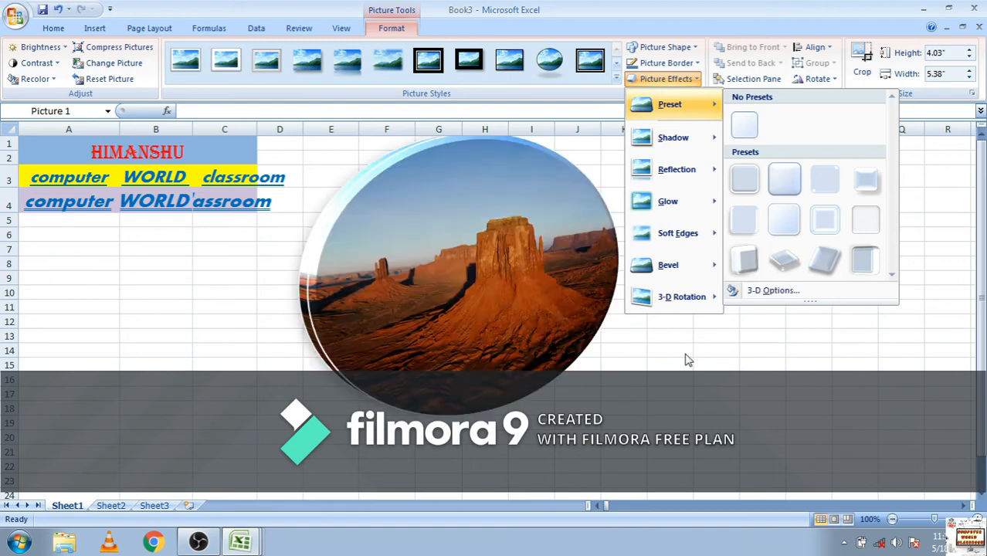
click(673, 395)
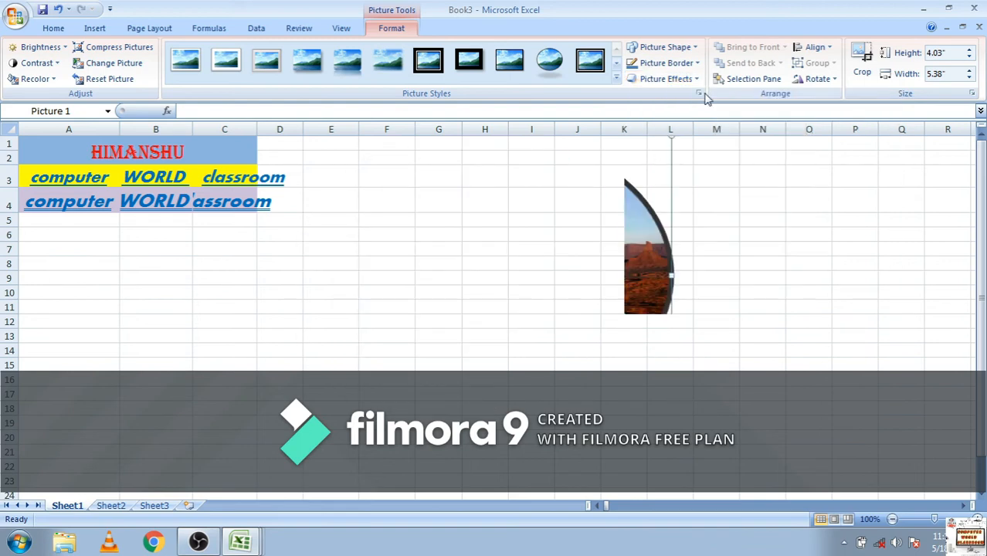
Search the clip art for "computer", insert the woman-at-computer clip, and place it below the text in columns A and B
click(94, 30)
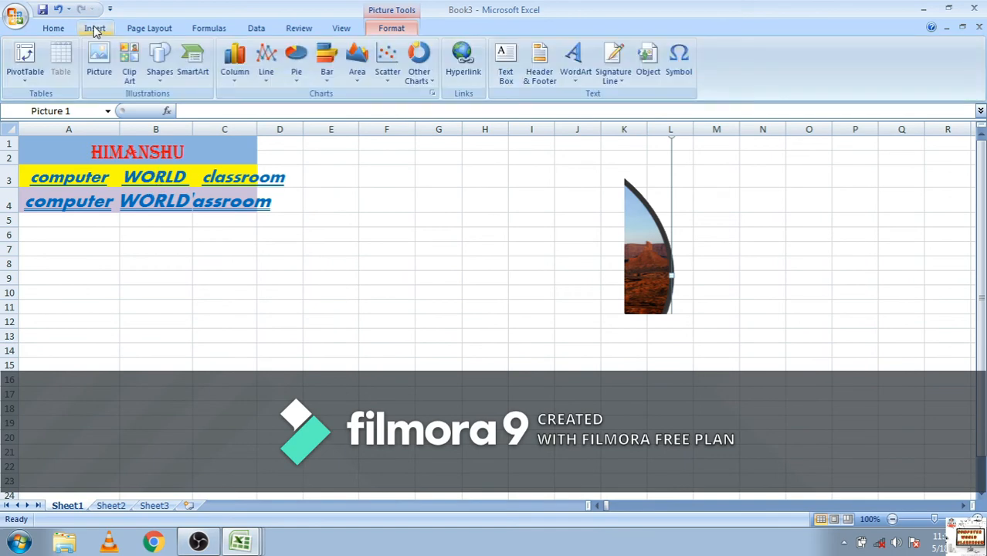
click(140, 79)
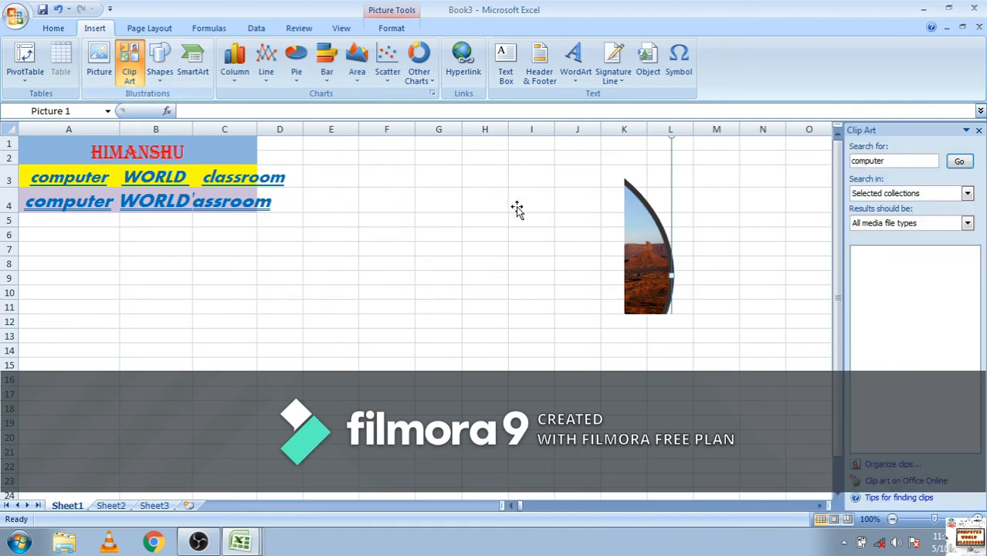
click(958, 161)
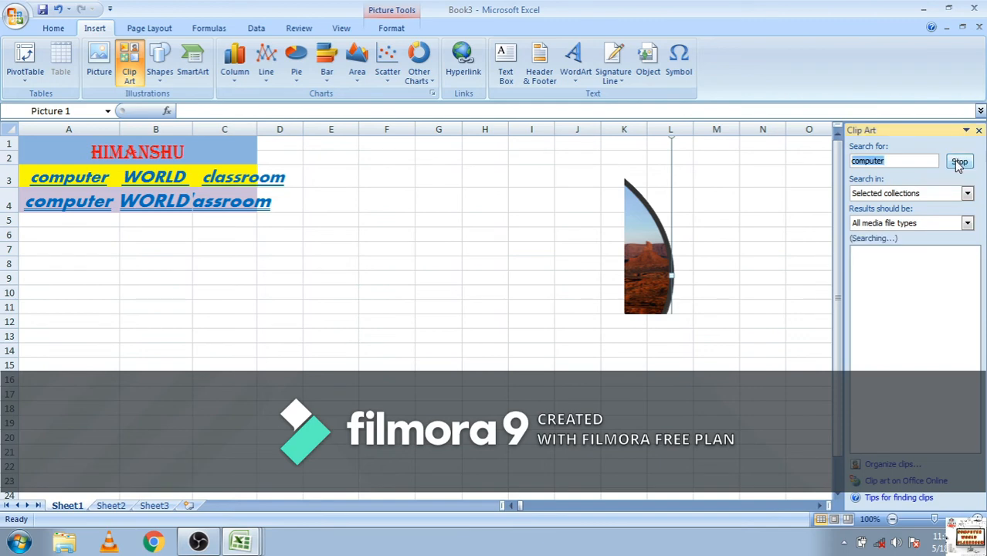
click(888, 292)
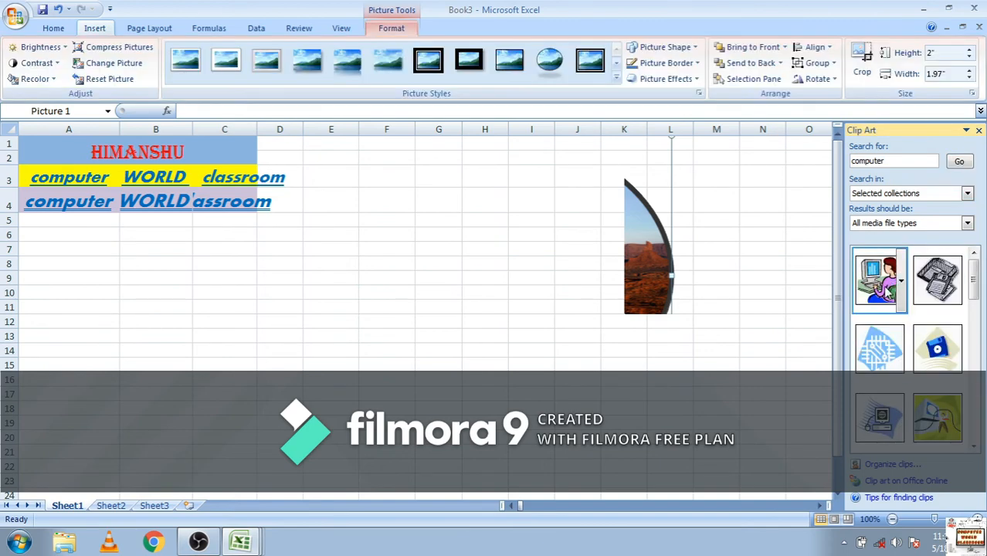
drag(200, 256, 108, 348)
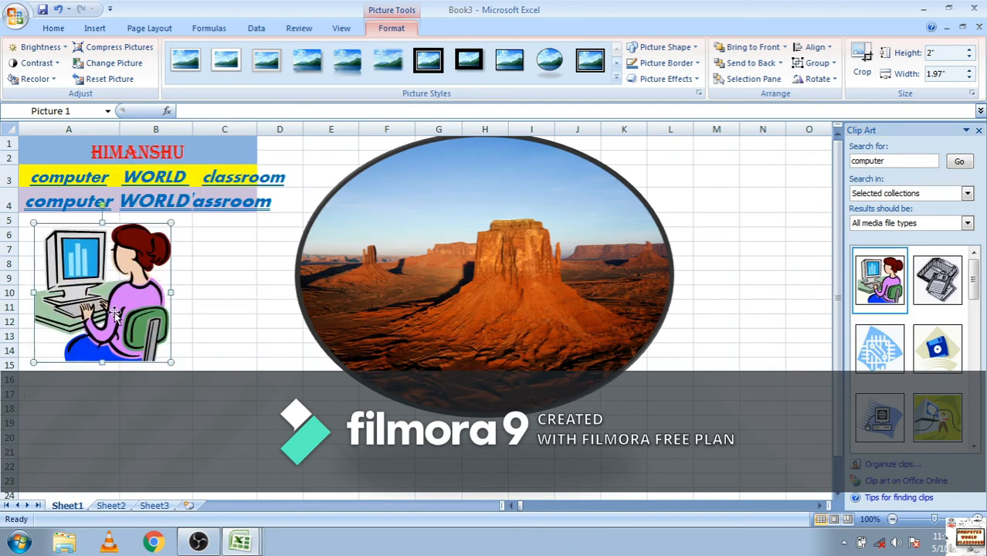
click(979, 132)
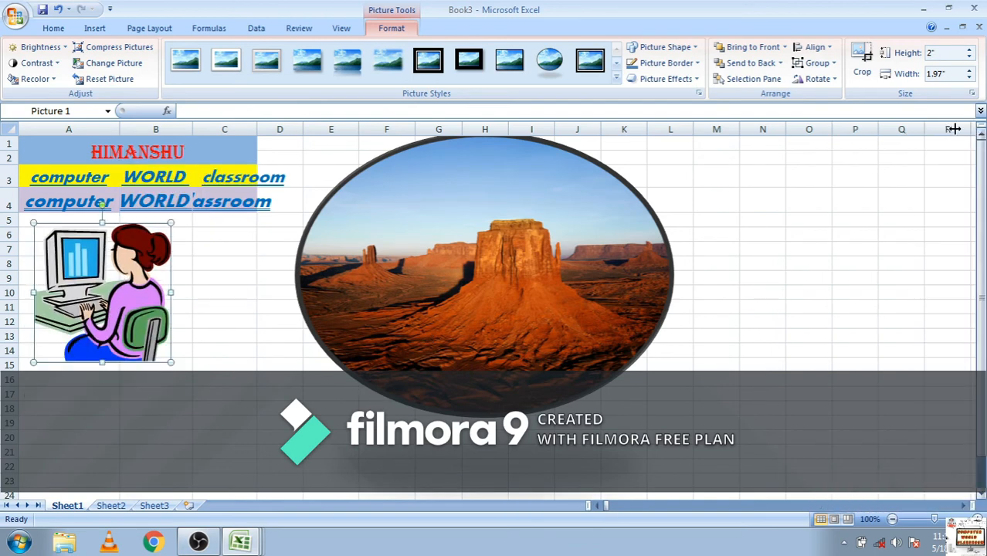
Draw a 5-point star about 3.1" high by 3.49" wide and place it beside the desert picture, over columns M to Q
click(97, 29)
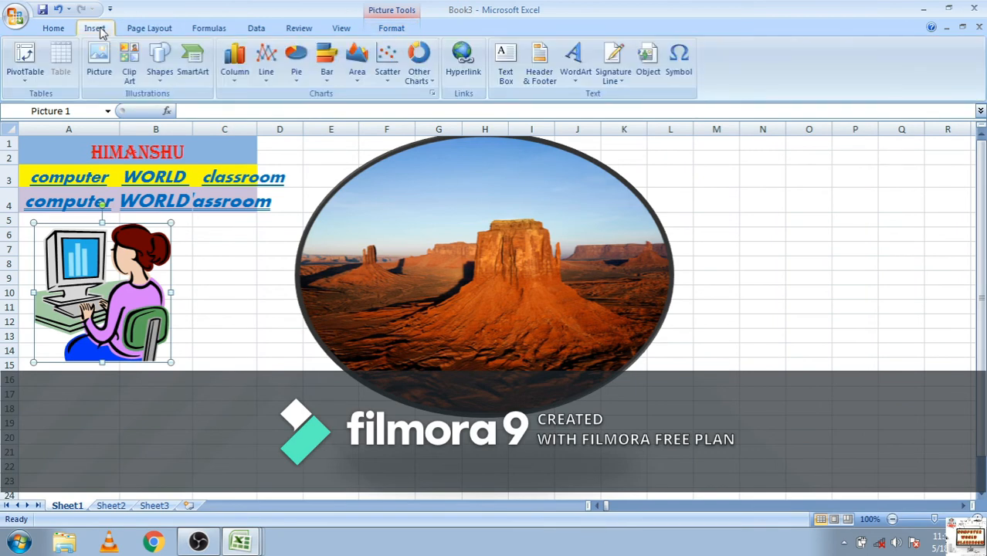
click(160, 79)
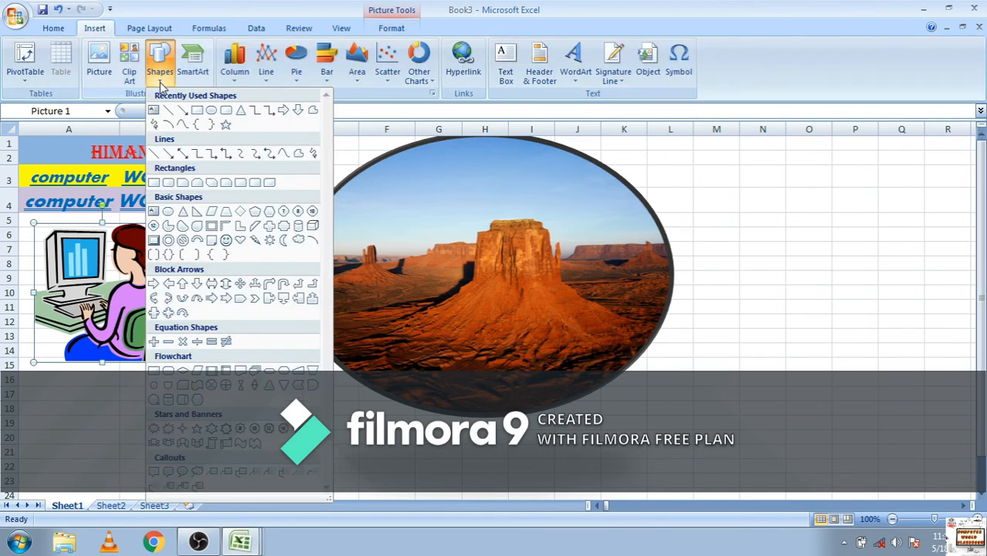
click(226, 124)
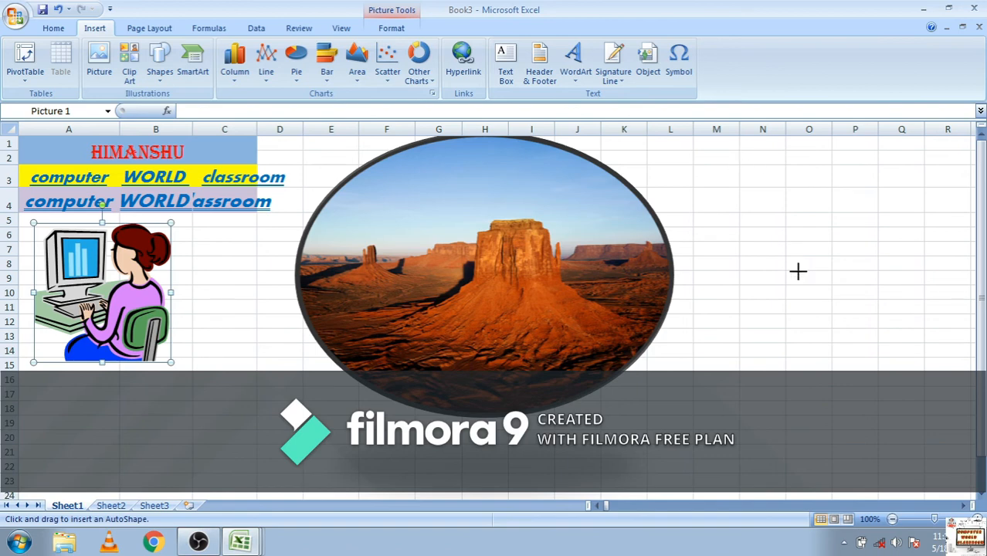
click(978, 373)
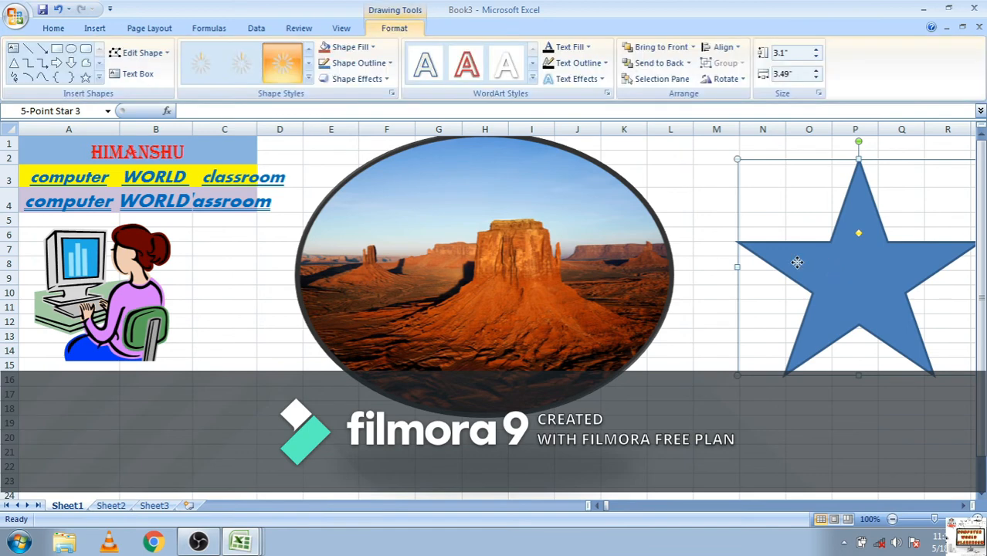
drag(797, 262, 776, 268)
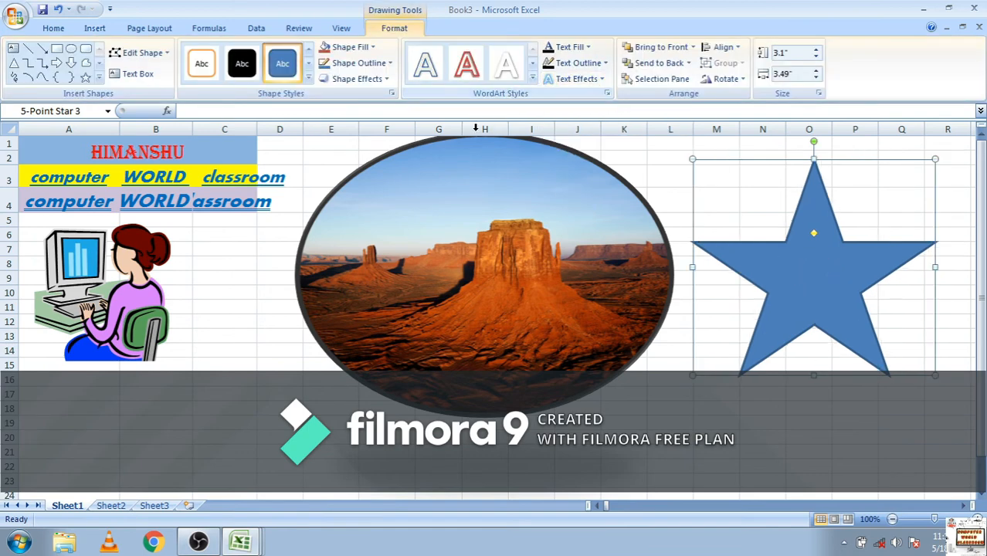
Insert a Basic Block List SmartArt graphic and close its text pane
click(94, 28)
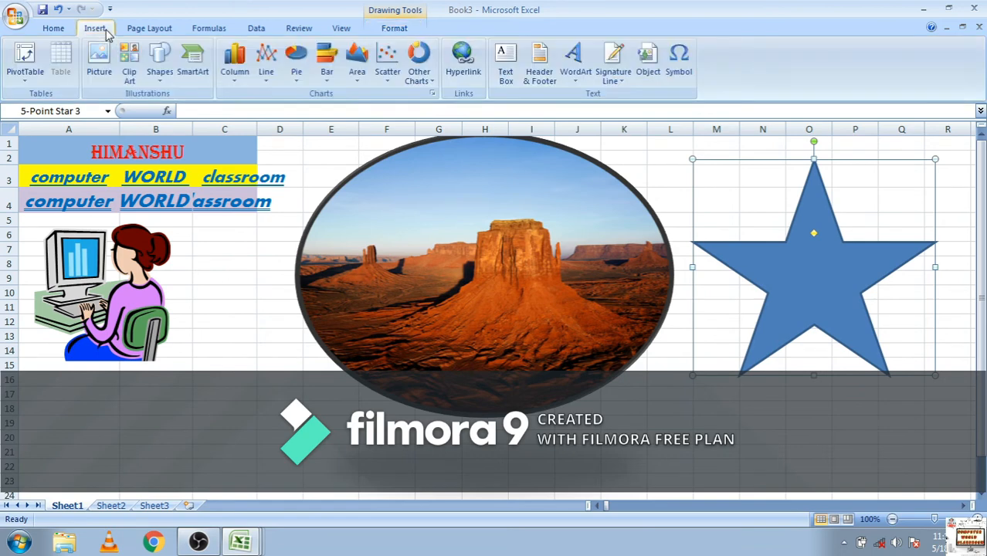
click(193, 74)
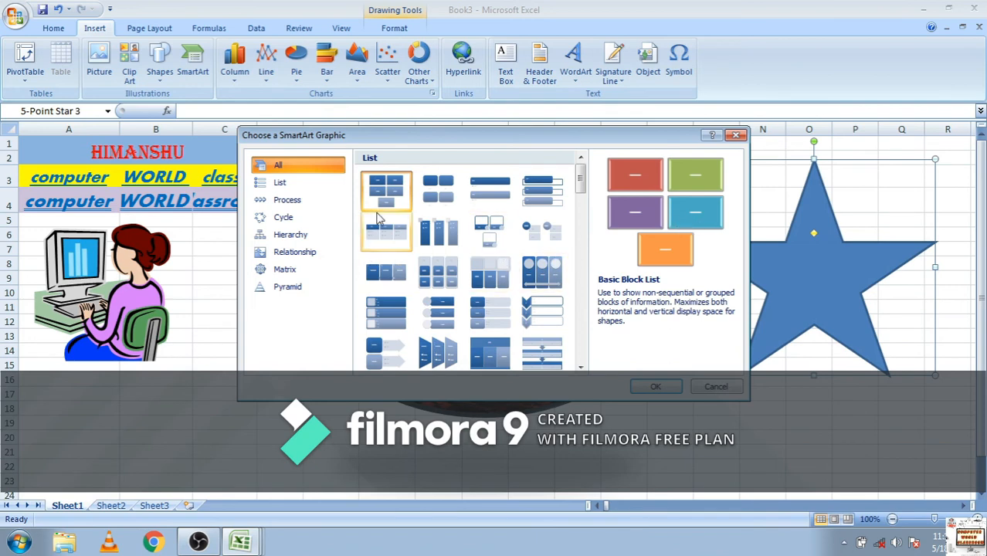
click(653, 388)
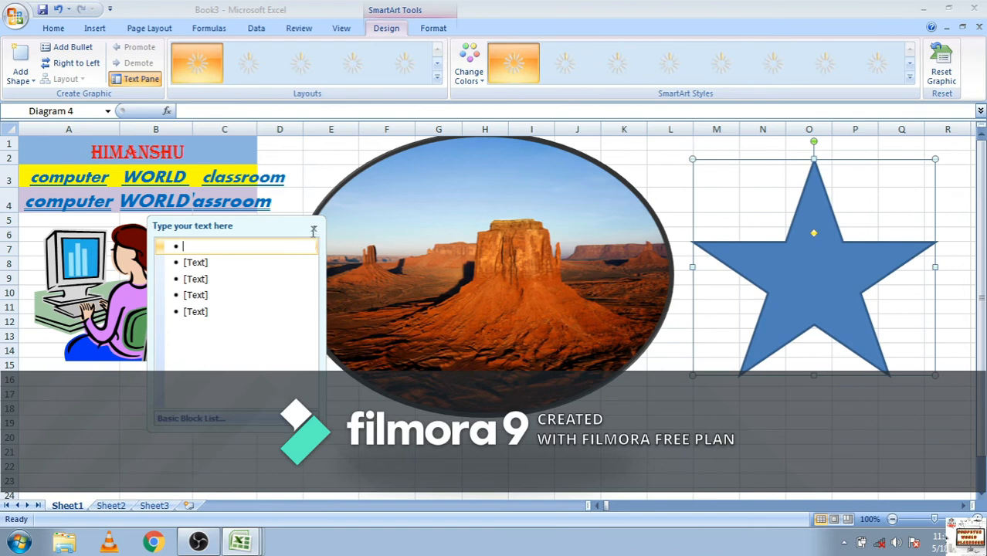
click(313, 229)
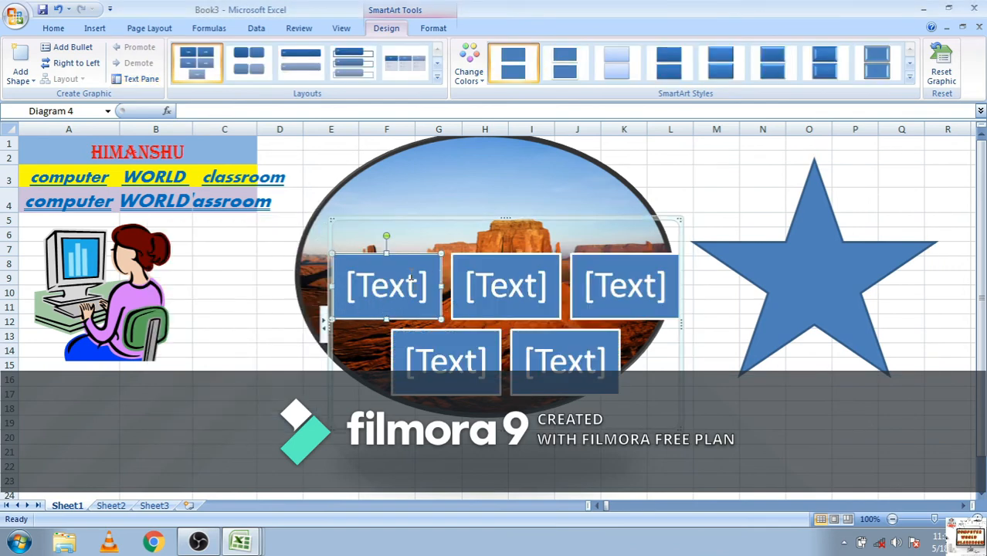
Visit the five text placeholders of the block list in turn without entering any text
click(384, 286)
click(509, 294)
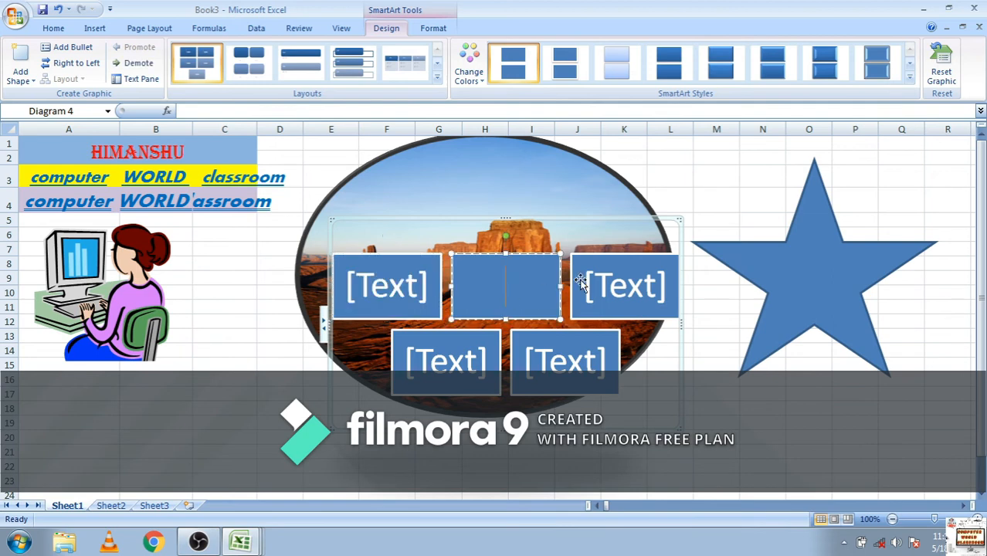
click(602, 285)
click(441, 384)
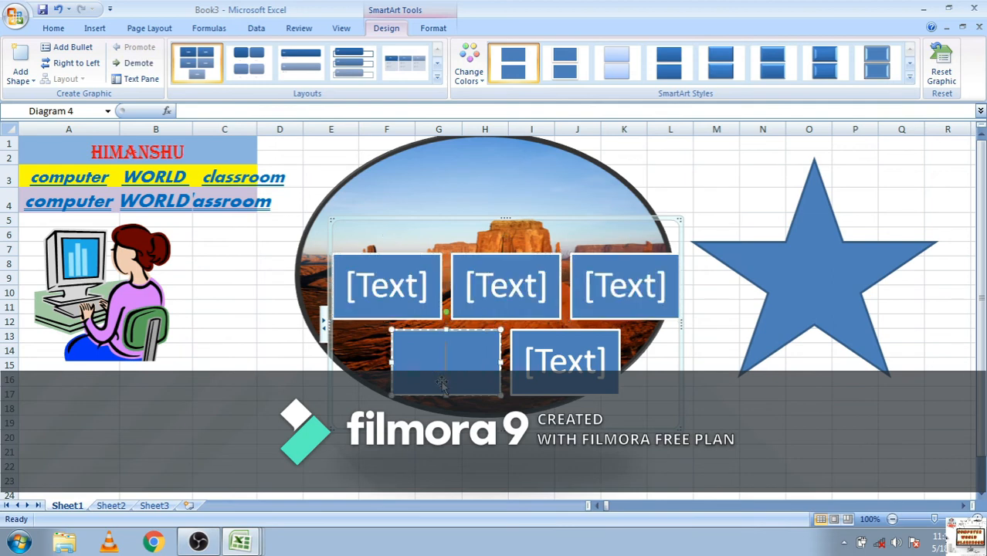
click(544, 386)
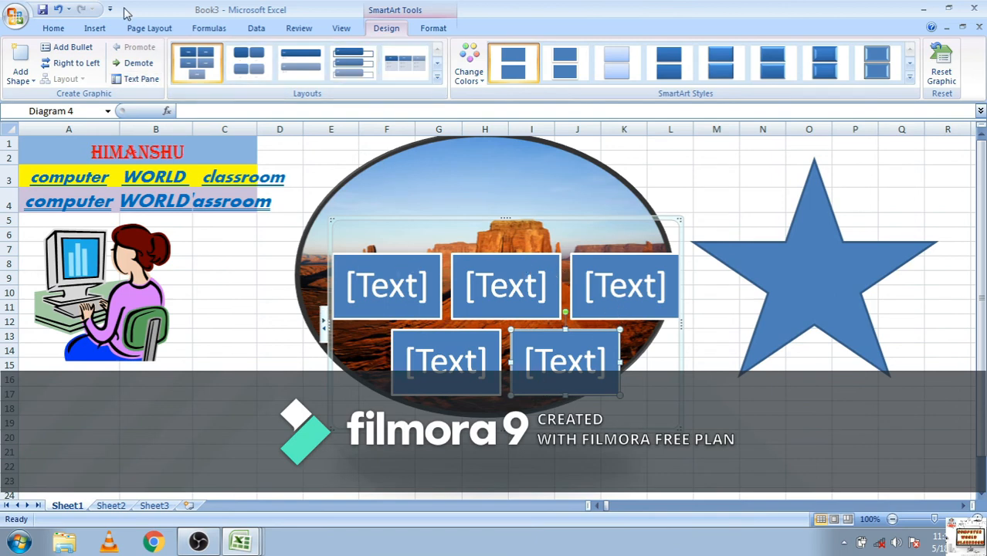
Insert a 2-D clustered column chart and browse the chart styles without applying one
click(91, 28)
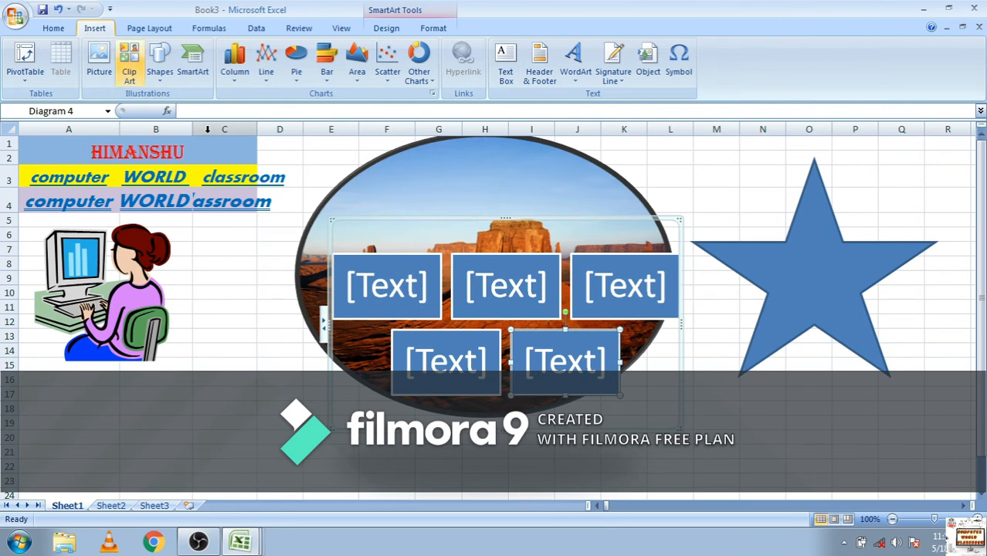
click(241, 81)
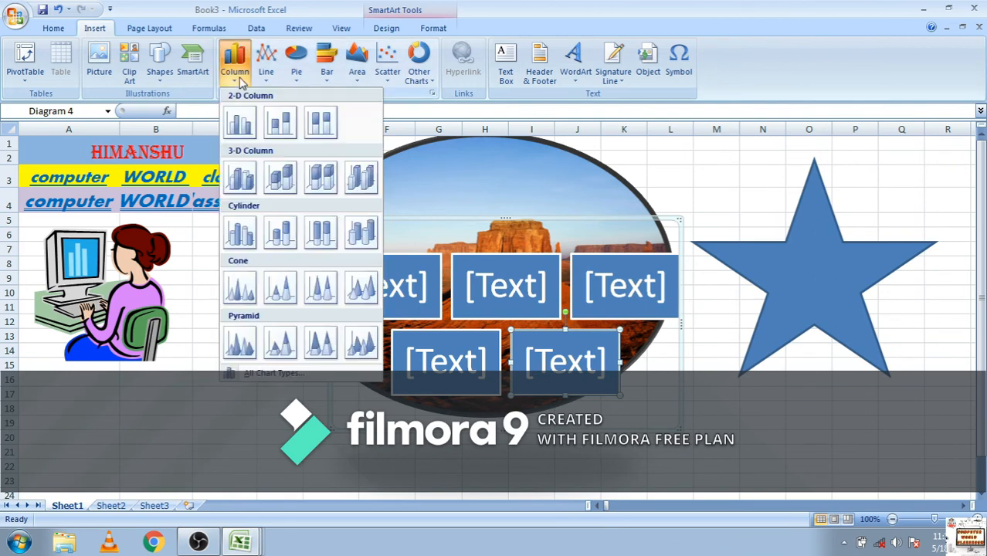
click(241, 124)
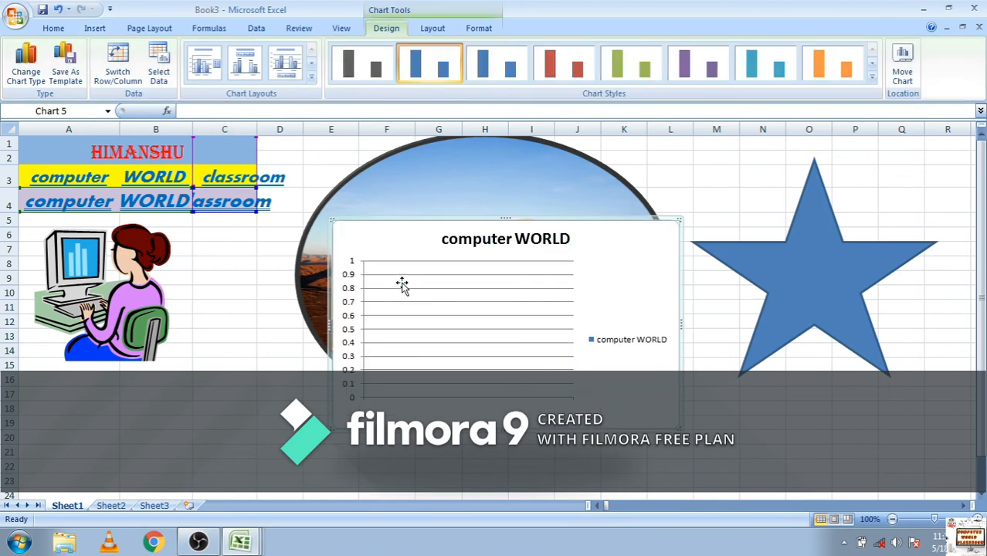
click(432, 301)
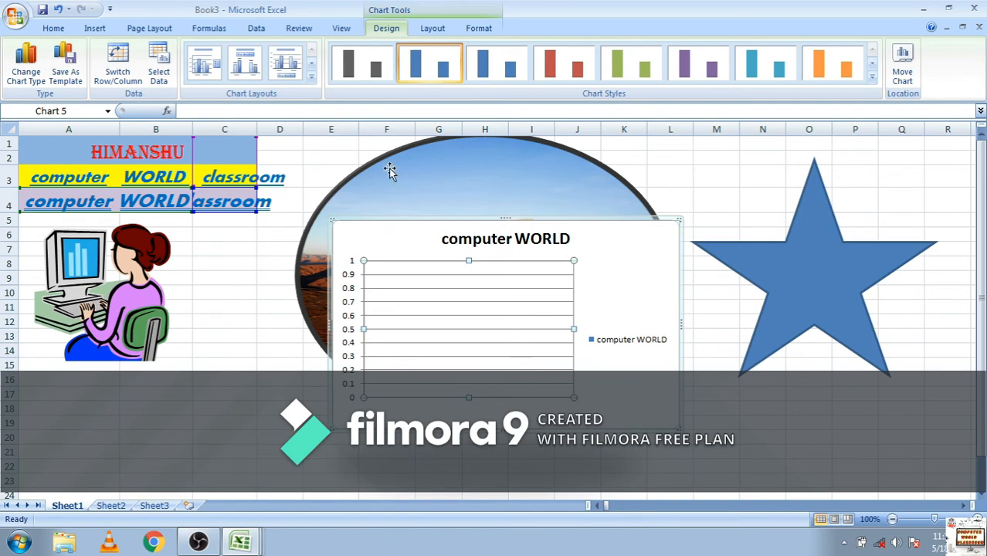
click(872, 77)
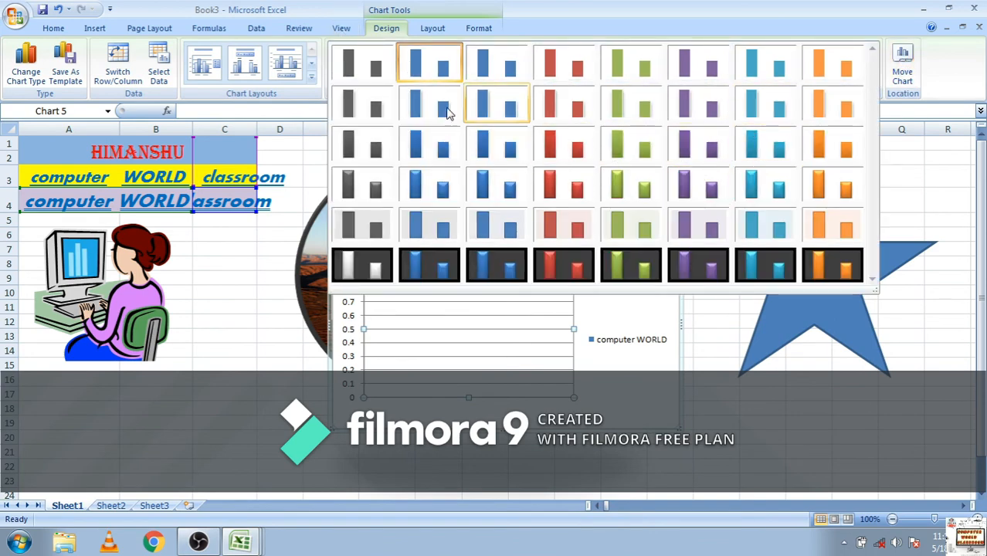
click(95, 32)
Insert a text box across columns C to I at rows 11 and 12 and enter "JBNJDKZBGCXKJGKCXBC" in it
click(95, 31)
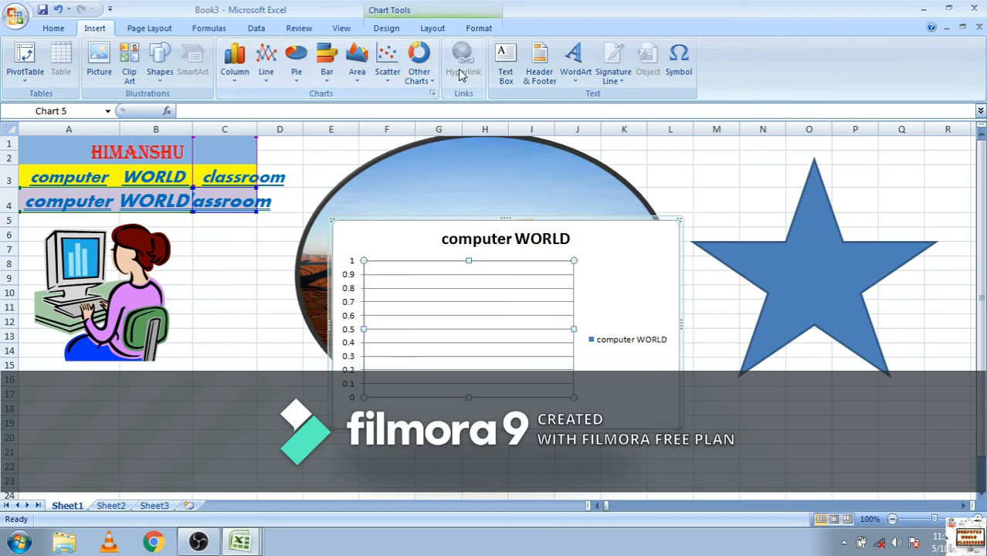
click(516, 75)
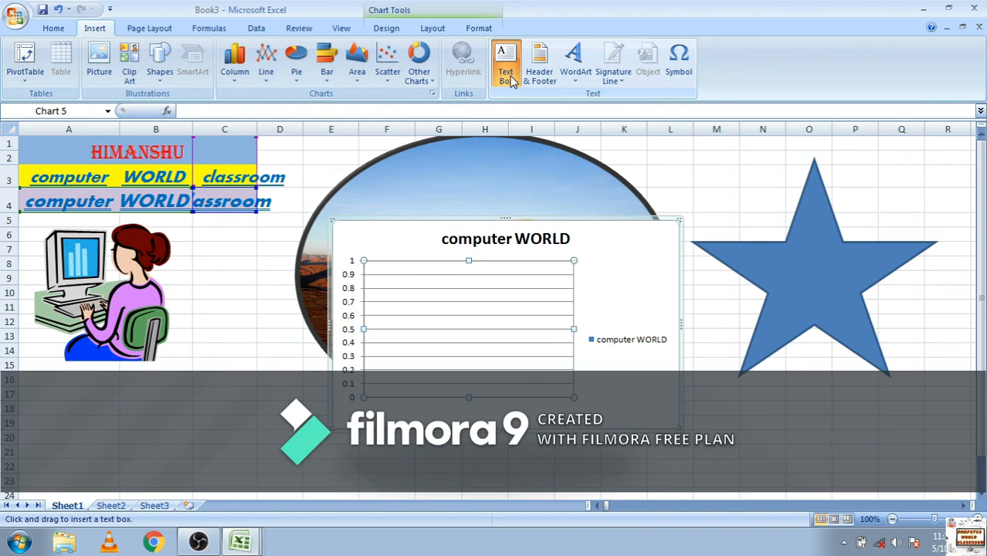
click(189, 299)
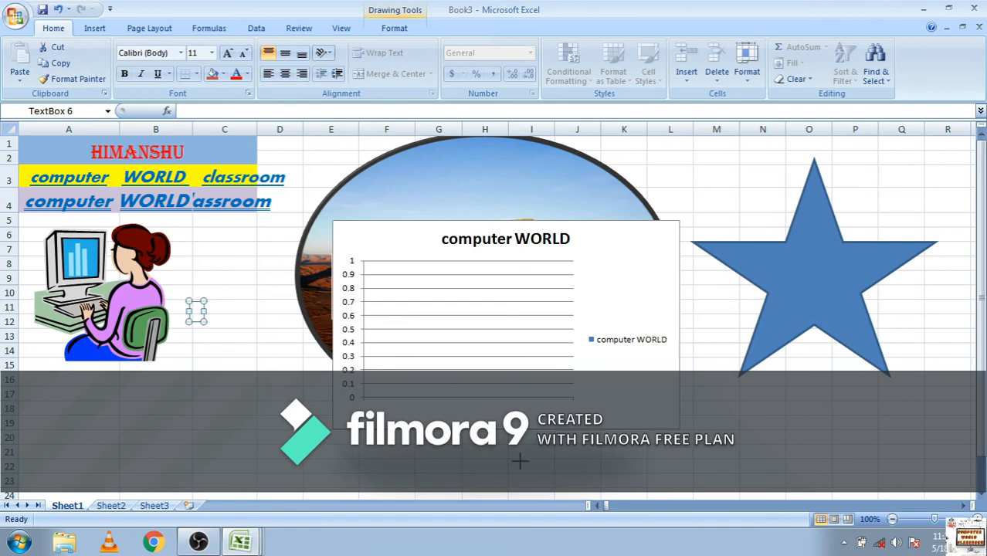
drag(204, 312, 557, 430)
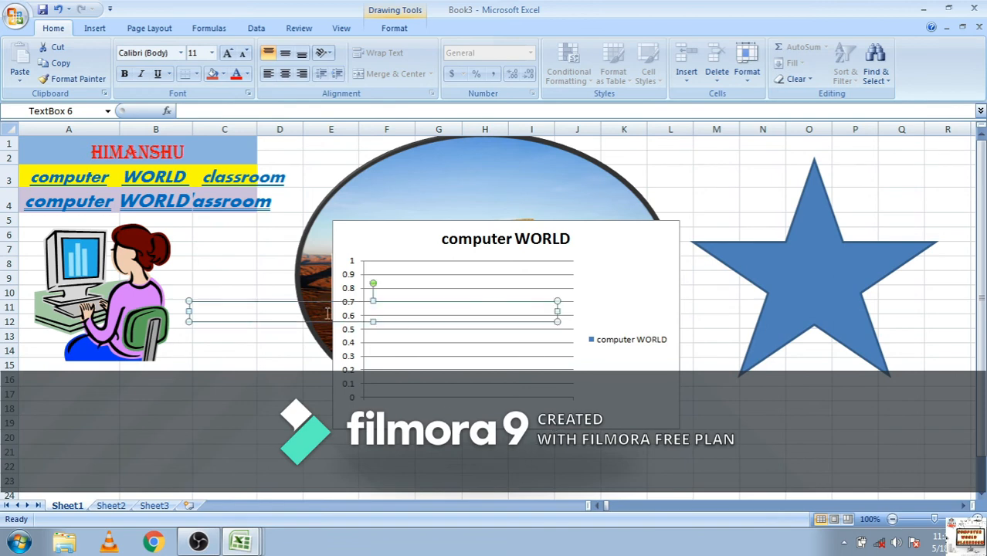
key(ctrl+6)
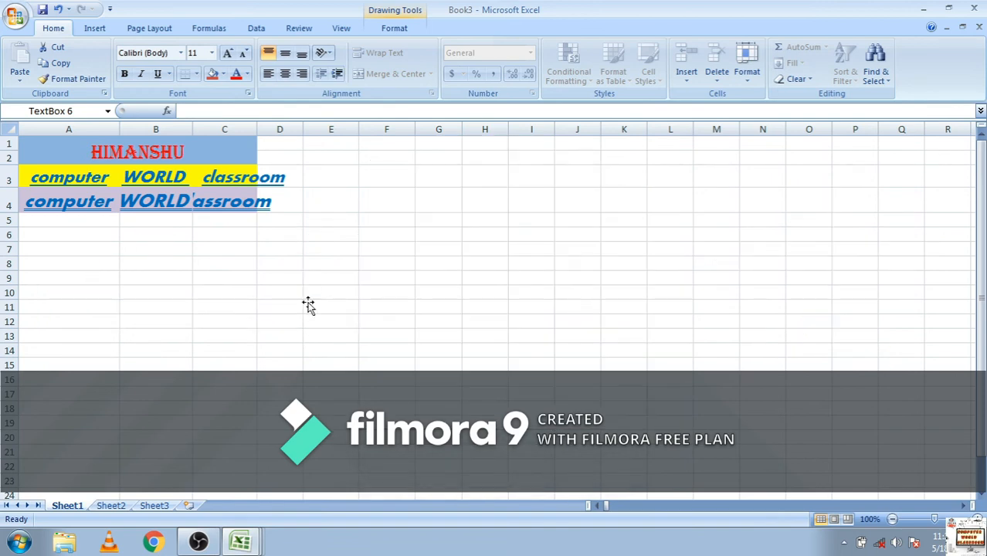
key(ctrl+6)
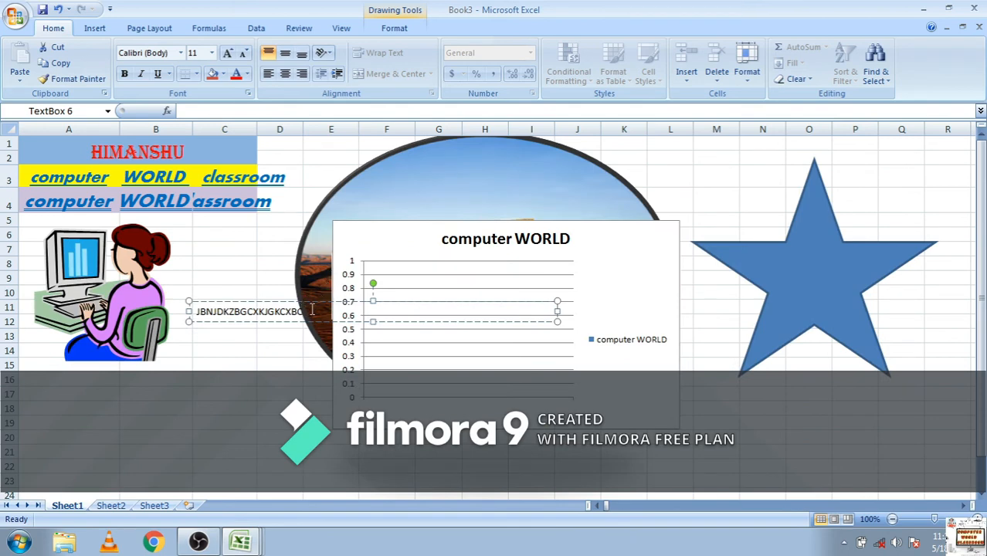
click(276, 201)
click(267, 264)
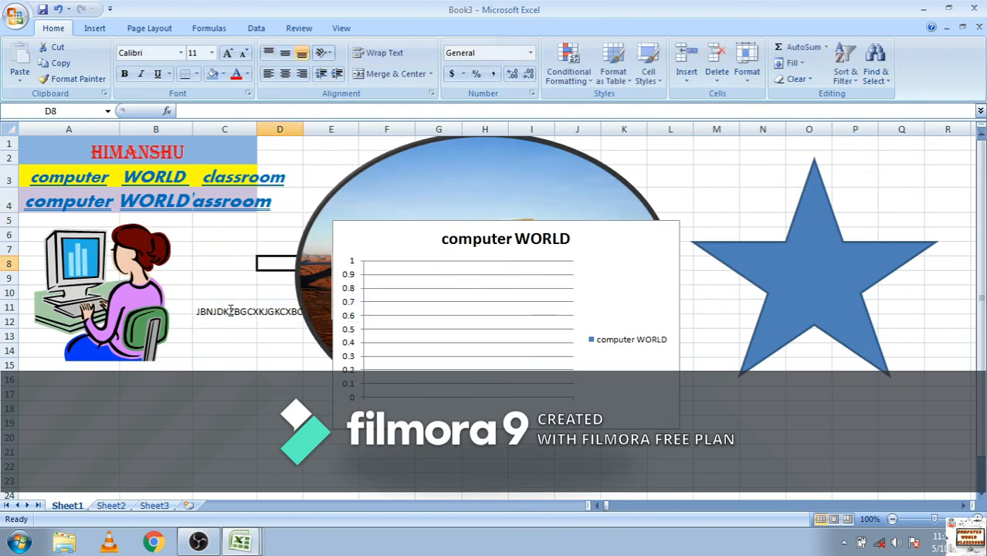
Move the text box above the chart, starting over column G at rows 3 and 4, and deselect it
click(230, 310)
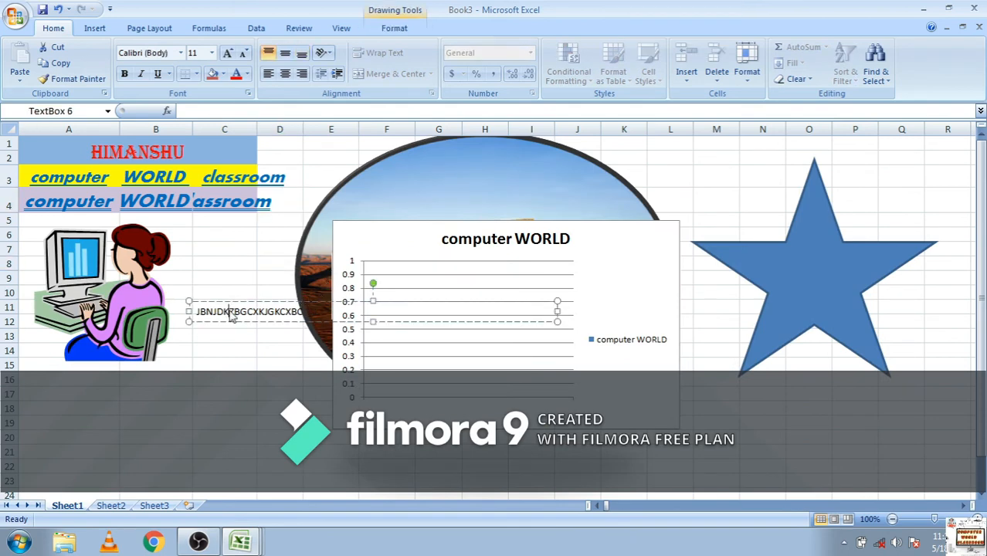
click(340, 301)
drag(581, 184, 582, 185)
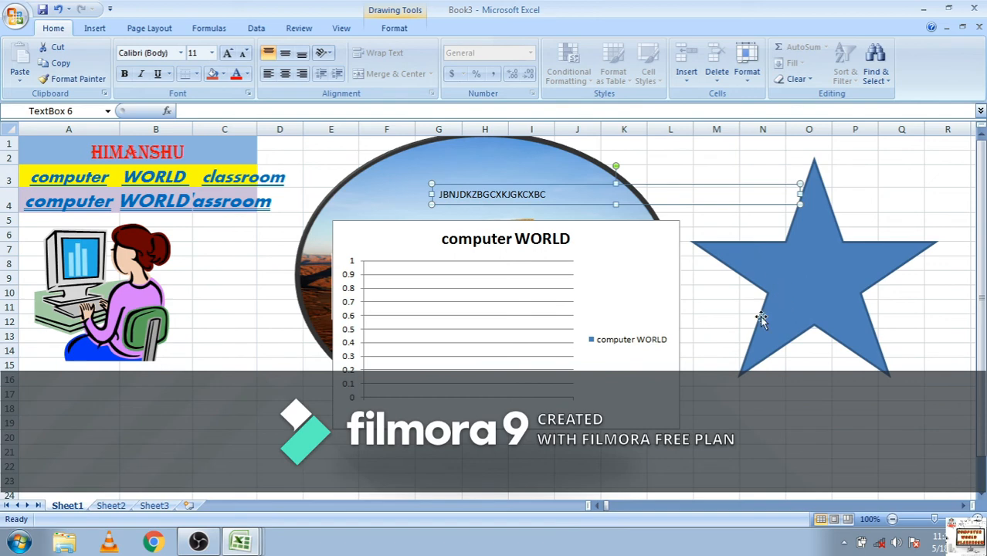
click(736, 380)
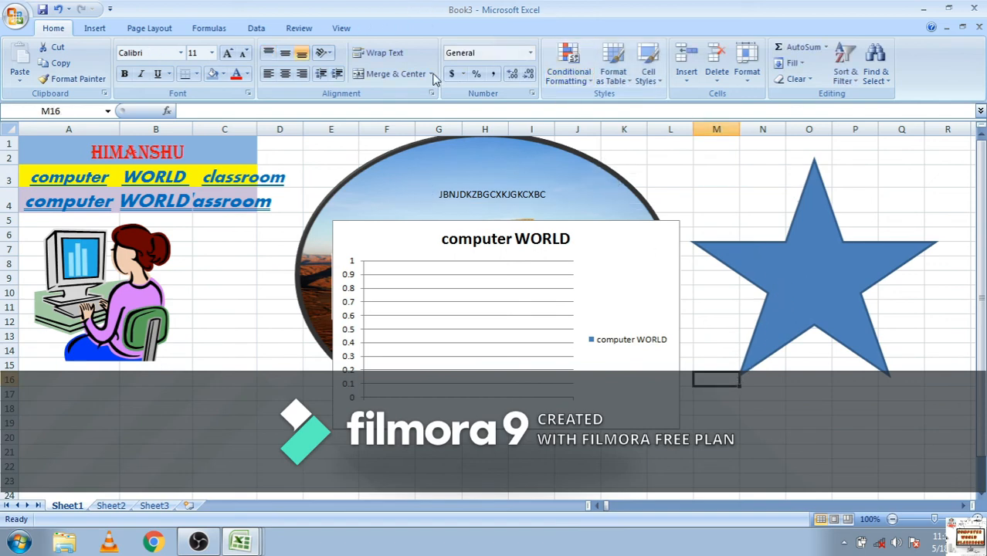
Insert WordArt in the first gallery style with the text "COMPUTER" over the chart
click(95, 29)
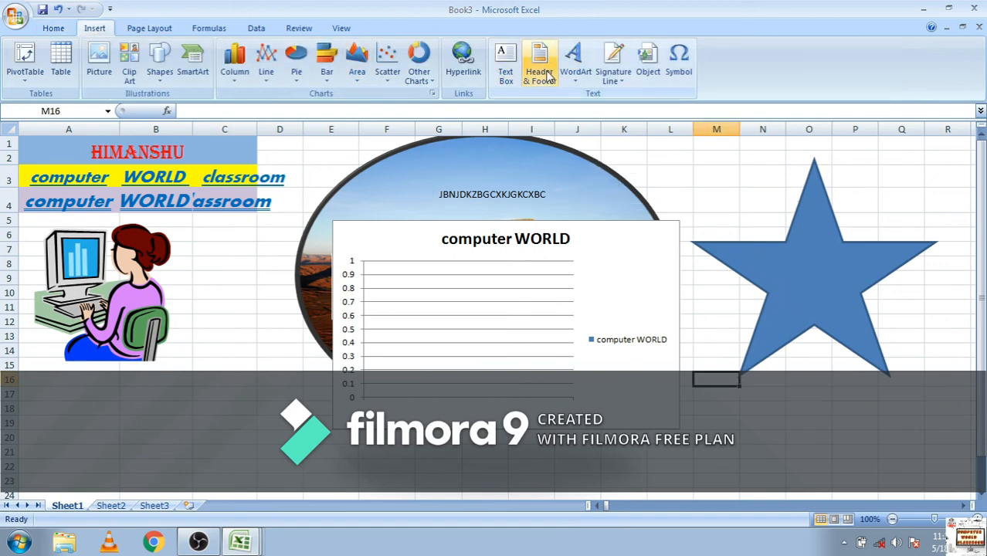
click(573, 73)
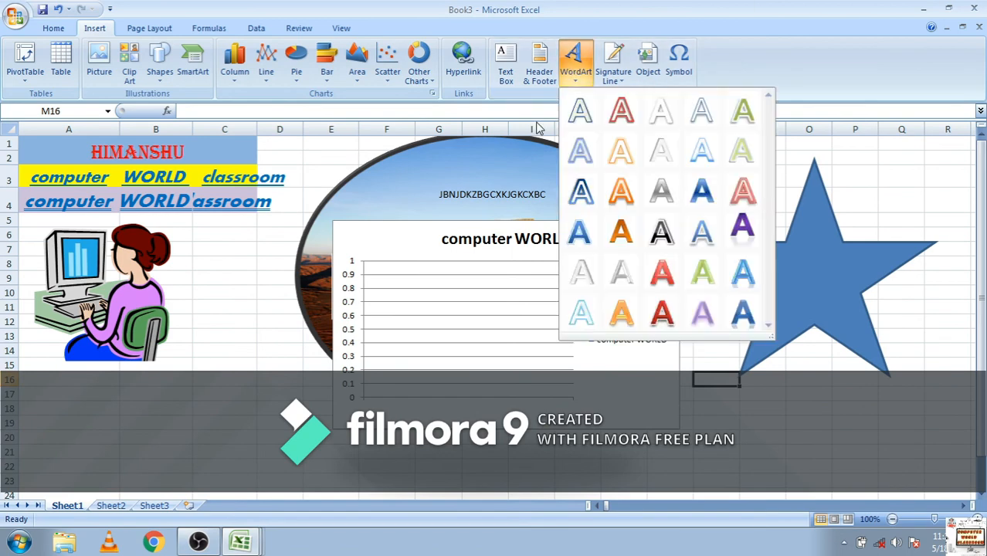
click(585, 116)
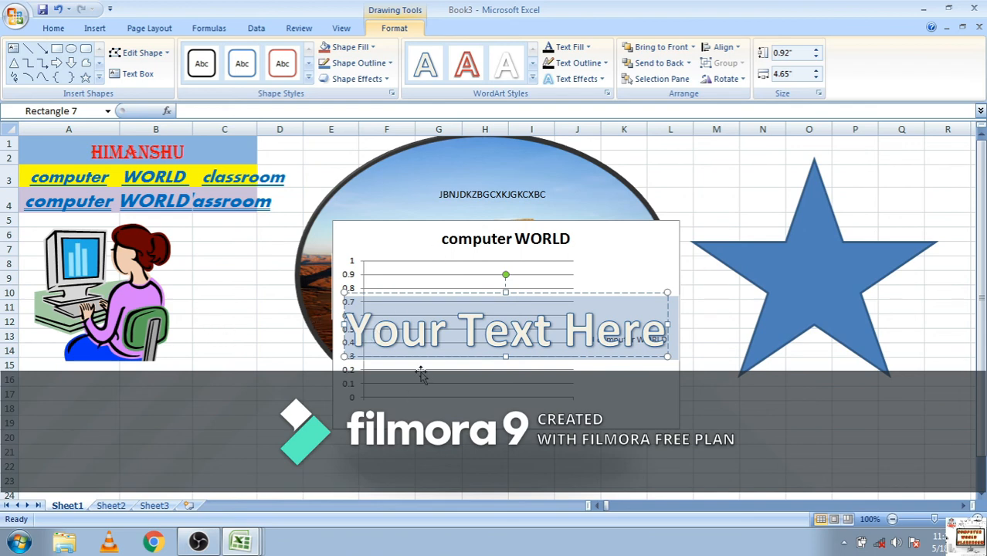
text(CO)
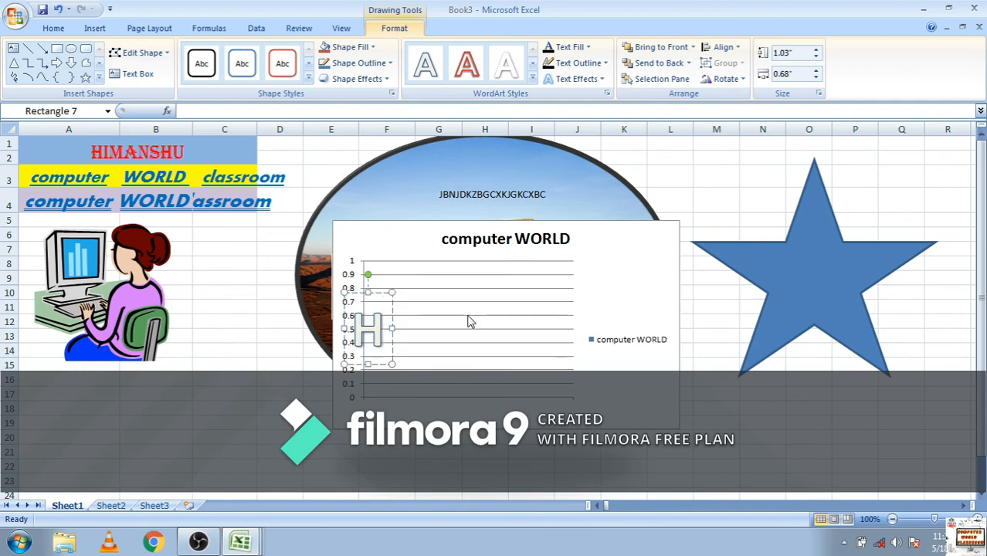
text(M)
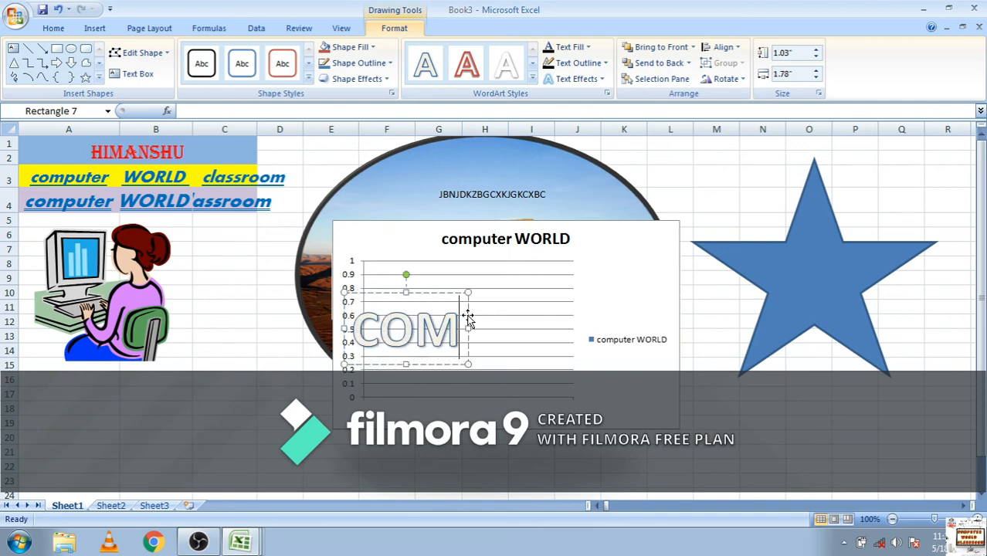
text(PUTER)
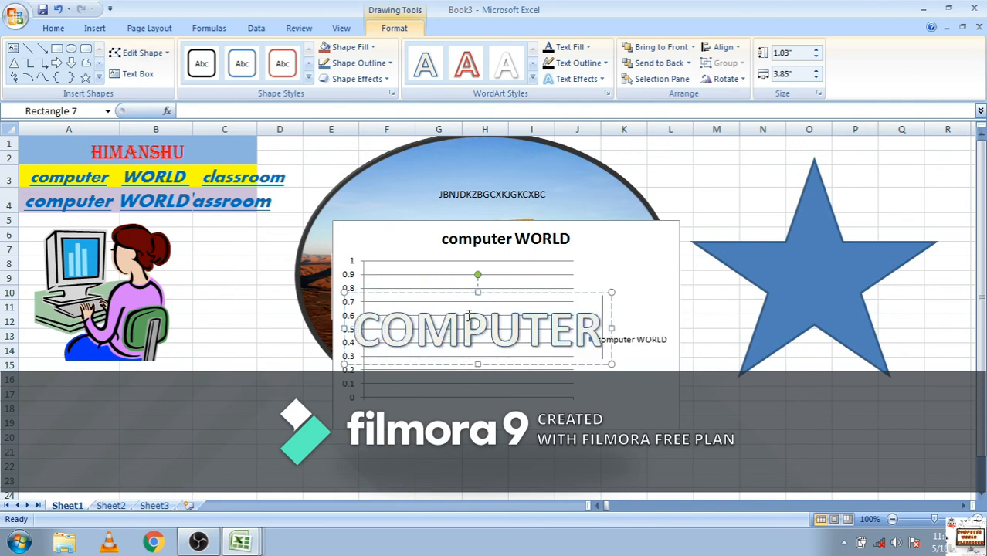
click(737, 375)
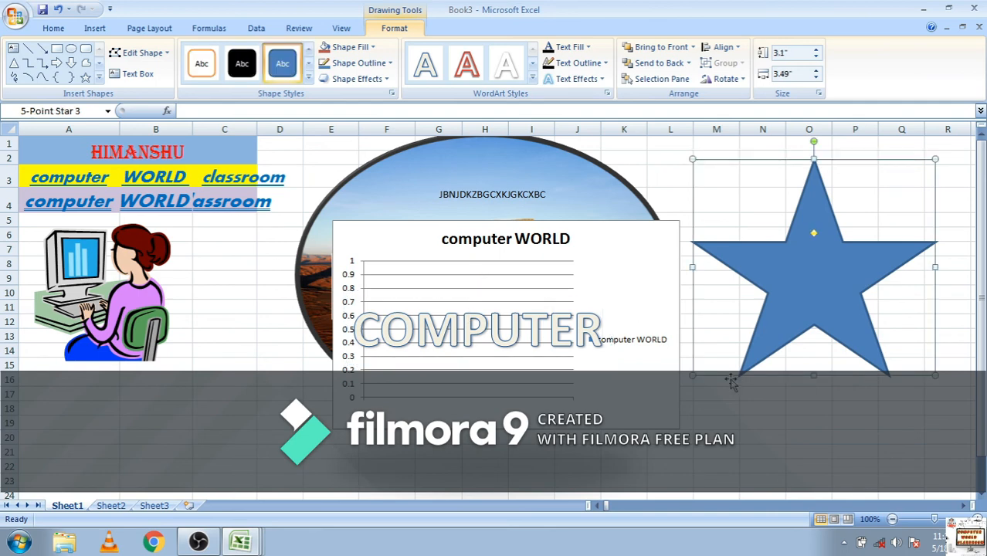
click(558, 333)
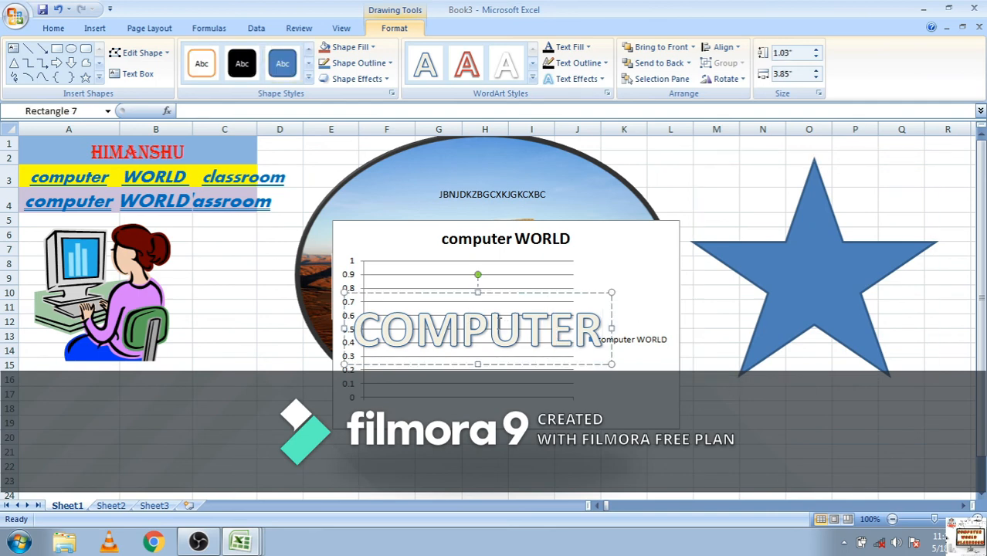
click(422, 334)
click(713, 179)
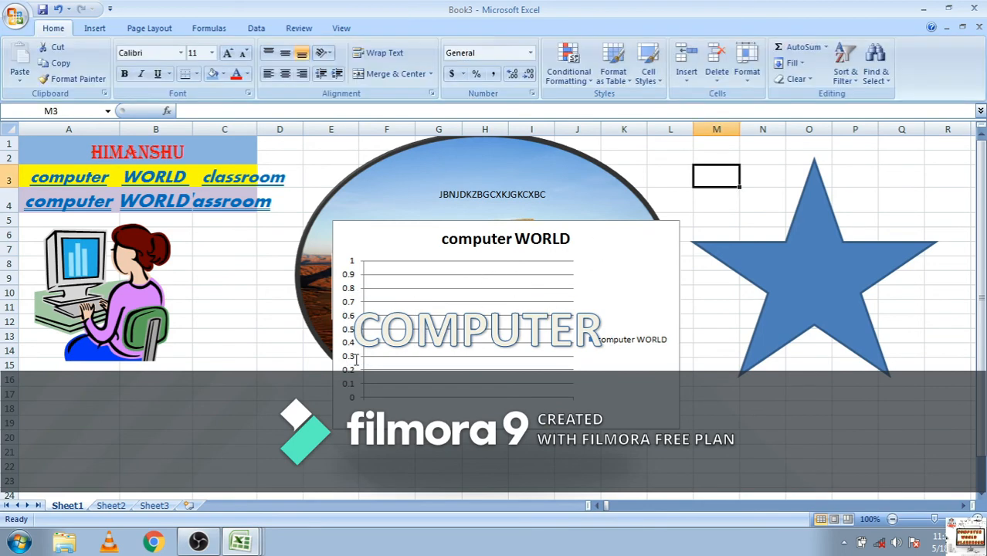
click(229, 349)
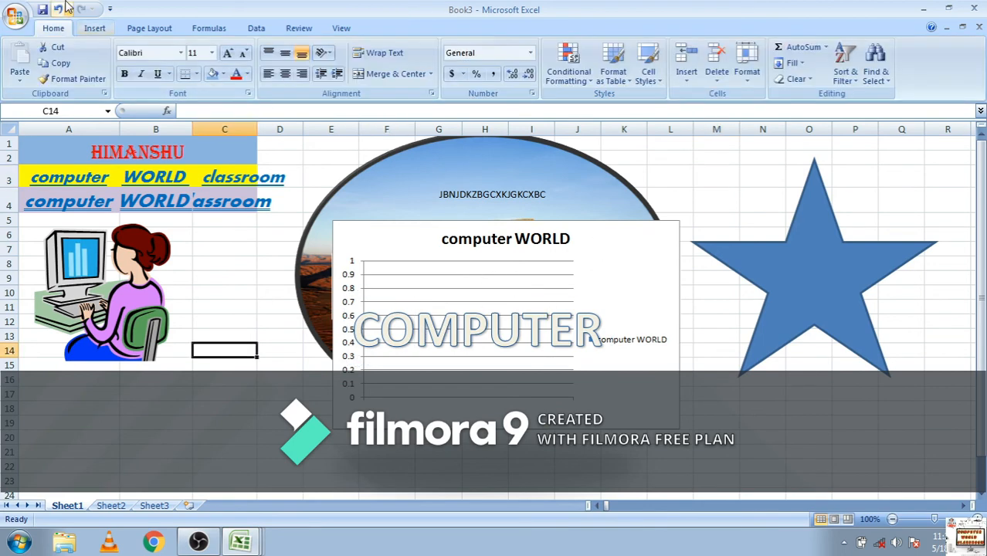
click(96, 29)
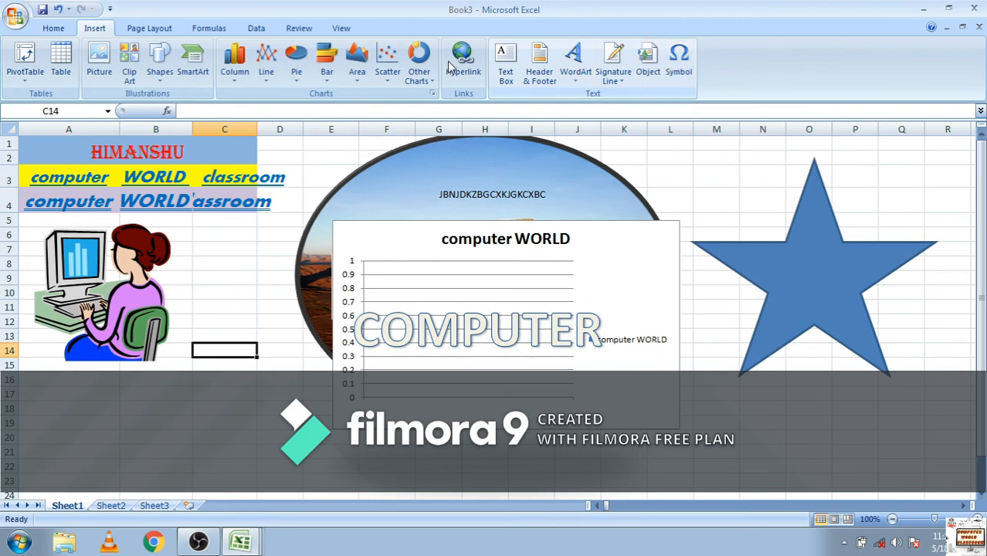
Set the page margins of Sheet1 to the Narrow preset
click(151, 29)
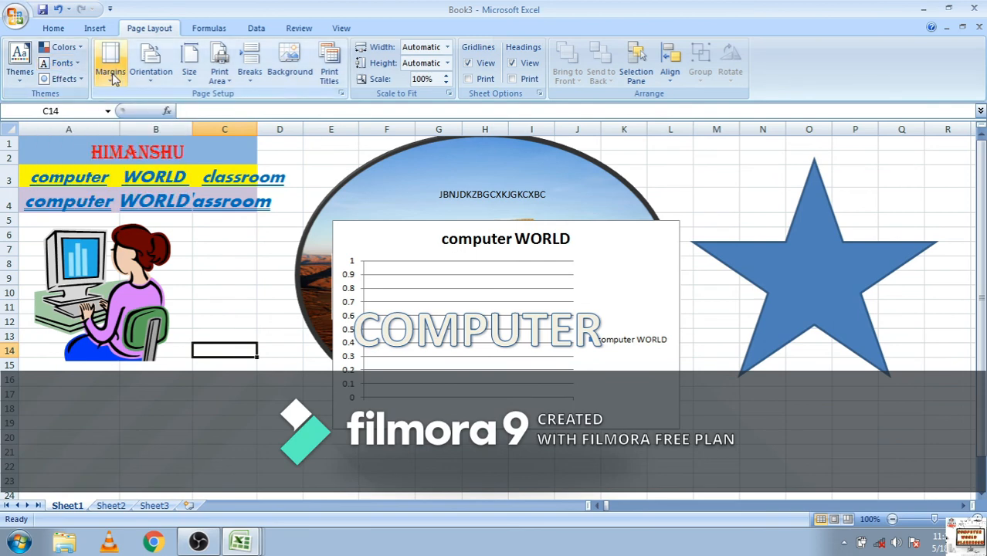
click(112, 73)
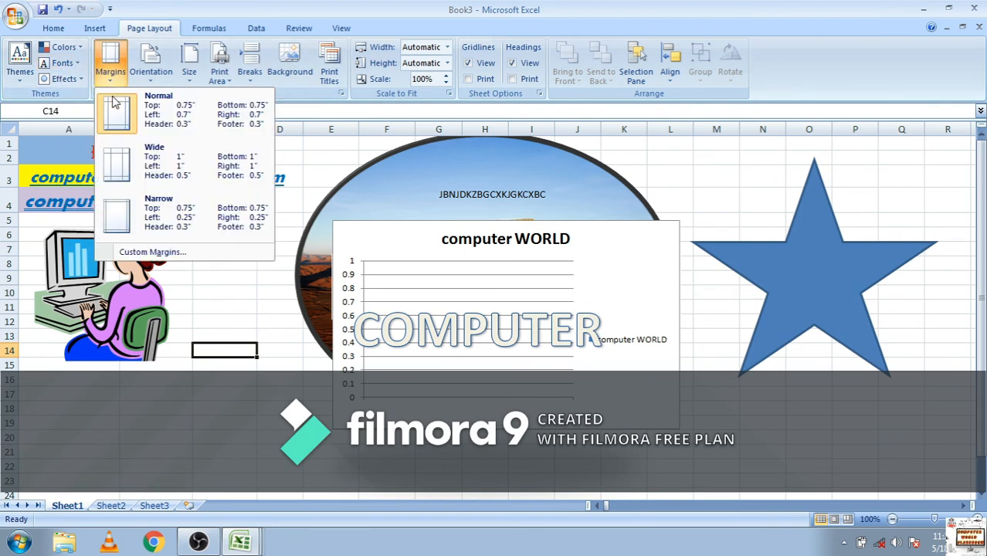
click(136, 218)
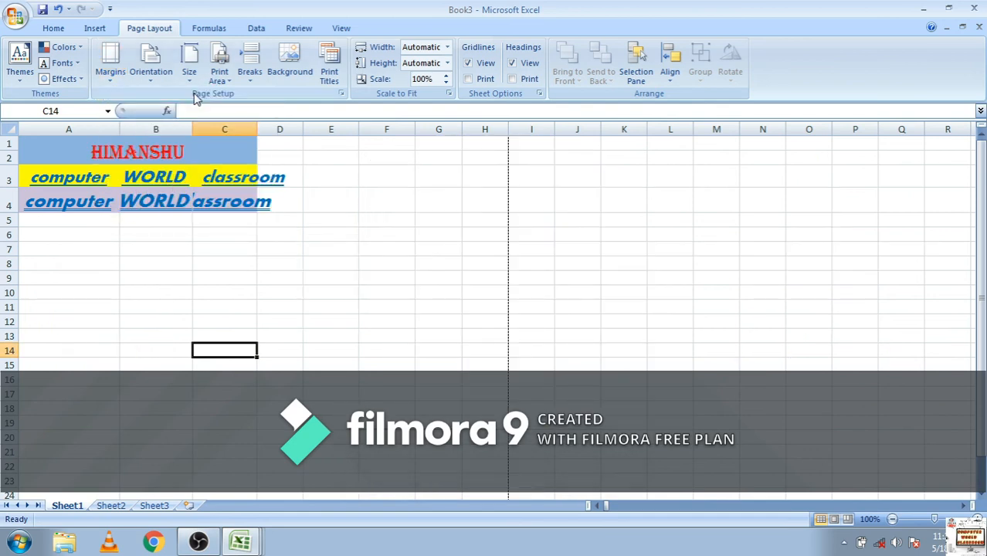
Set the page orientation to Landscape and the paper size to A4
click(152, 73)
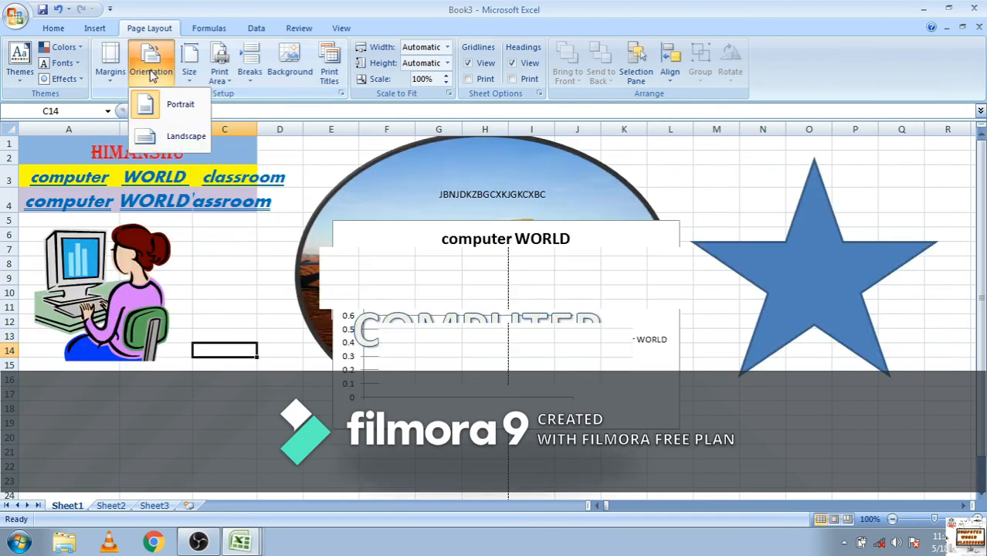
click(173, 146)
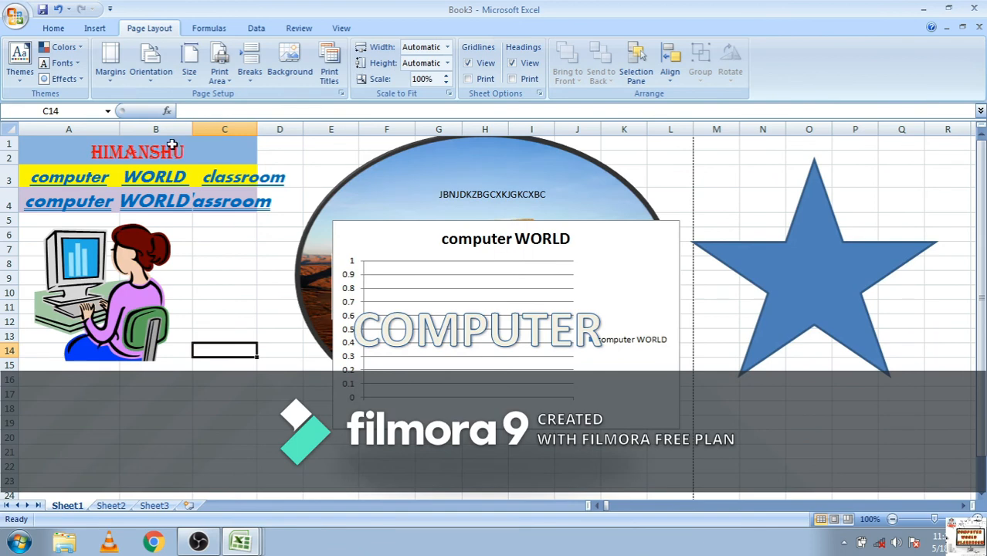
click(190, 74)
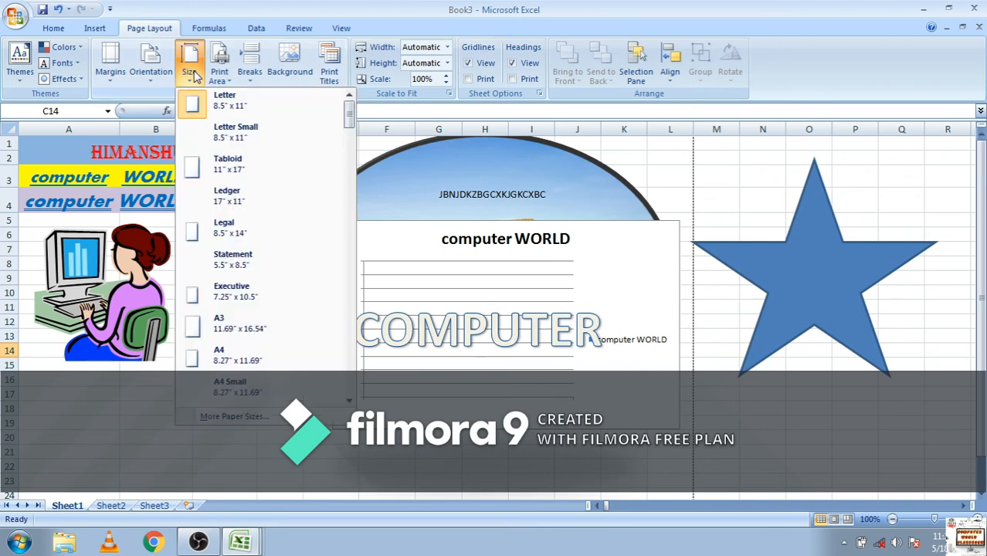
click(218, 352)
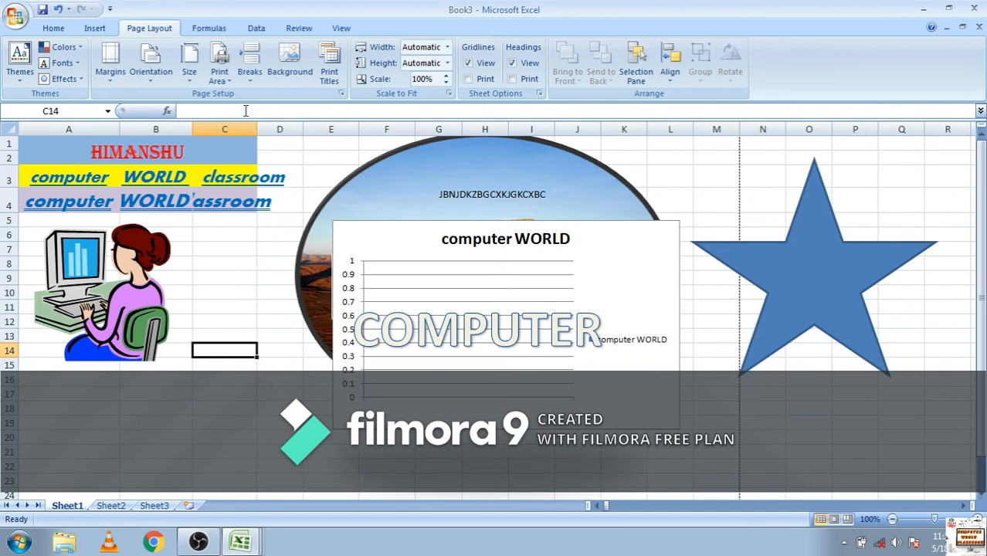
Set the print area to the single cell C14 and accept the single-cell selection
click(220, 77)
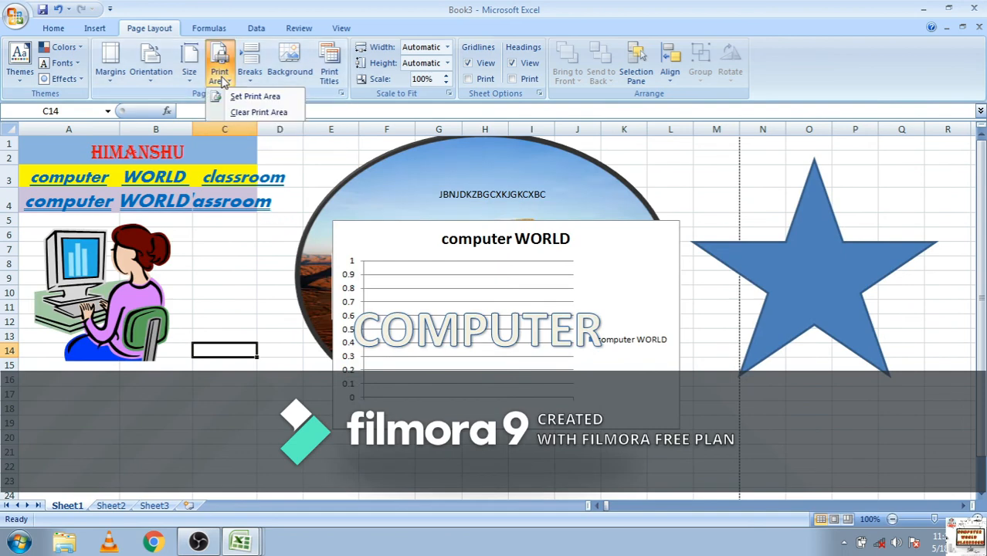
click(256, 99)
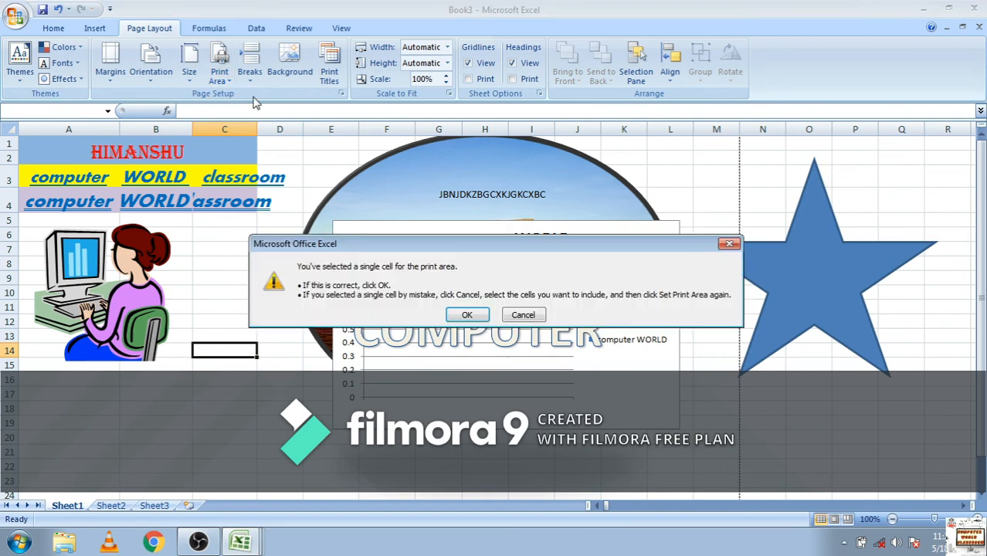
click(466, 312)
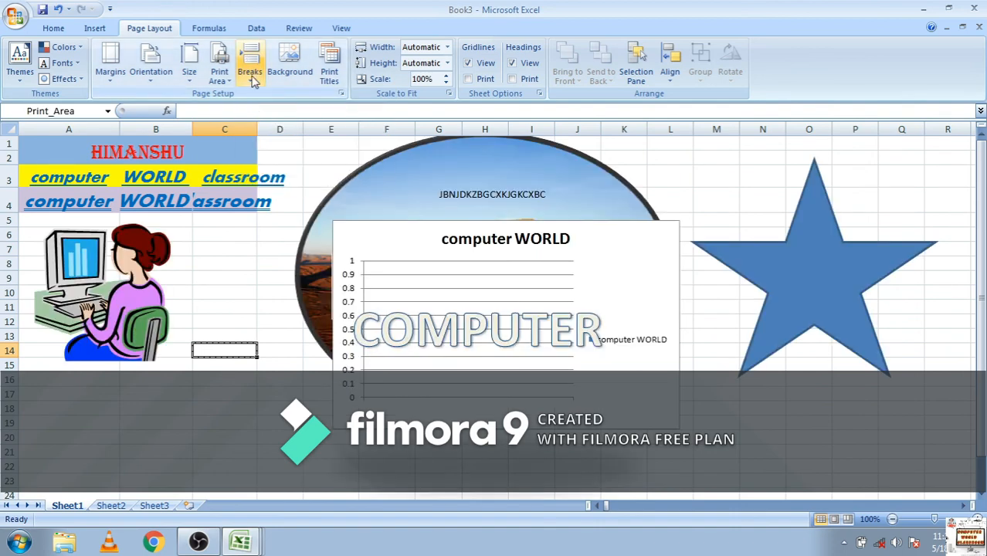
Move the "COMPUTER" WordArt from the chart to the upper part of the star, over columns L to P, and deselect it
click(562, 330)
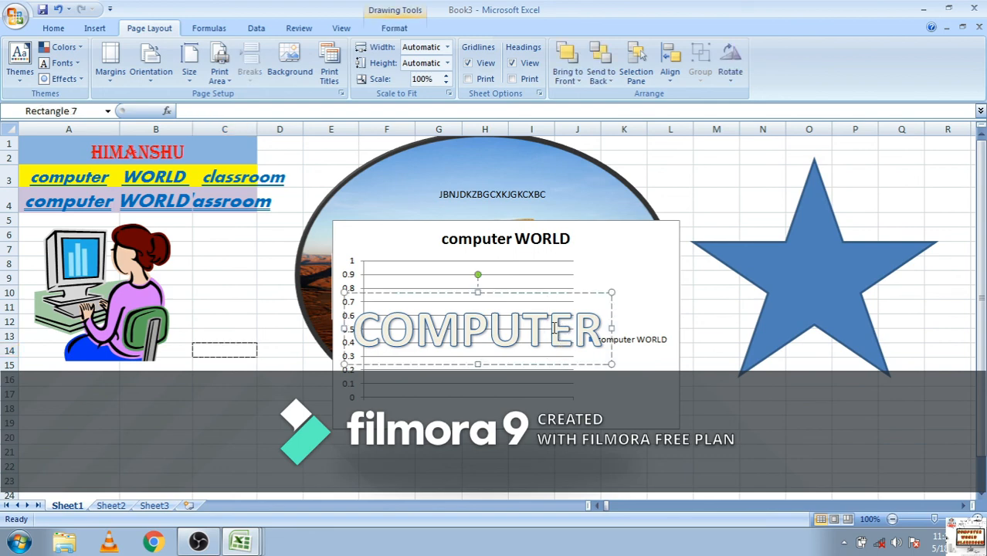
click(528, 294)
drag(821, 152, 822, 151)
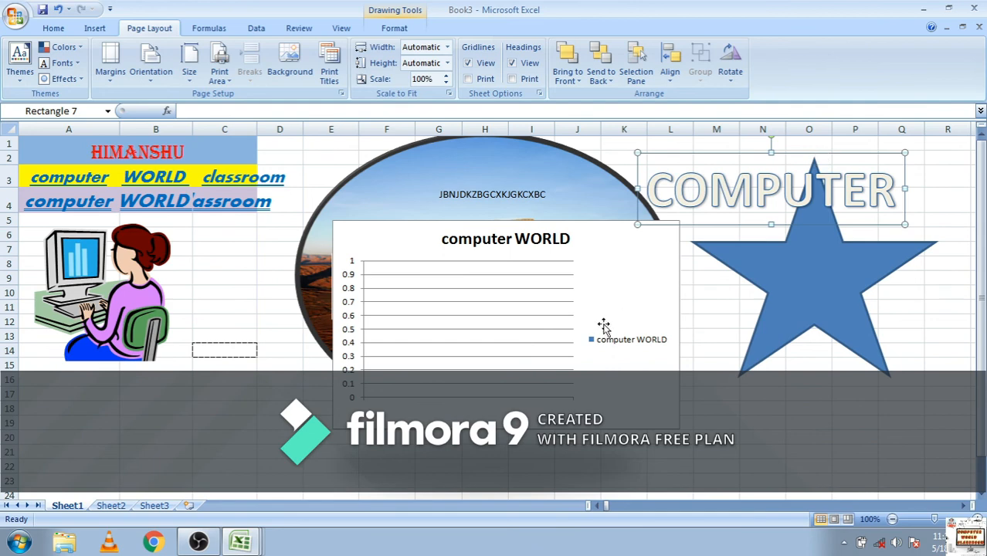
click(804, 394)
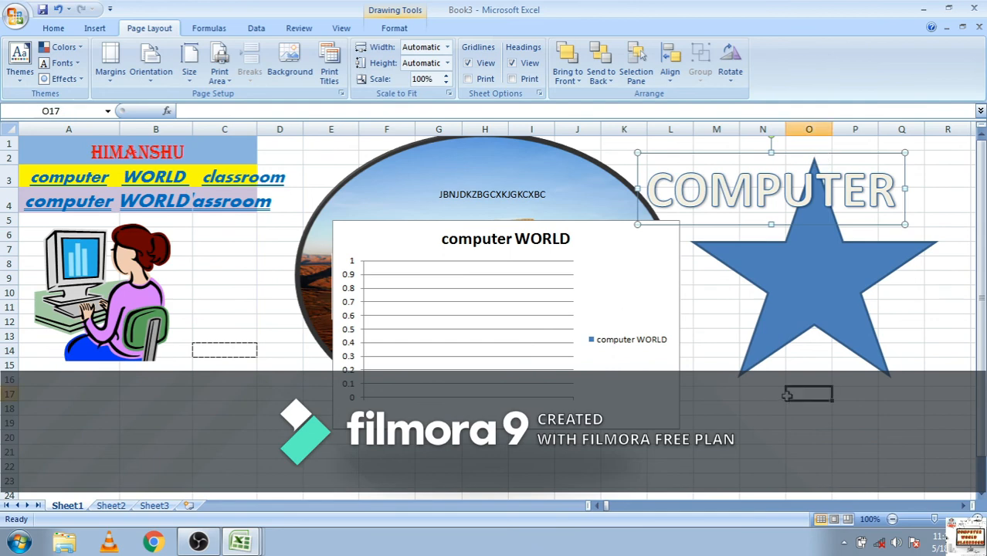
click(705, 362)
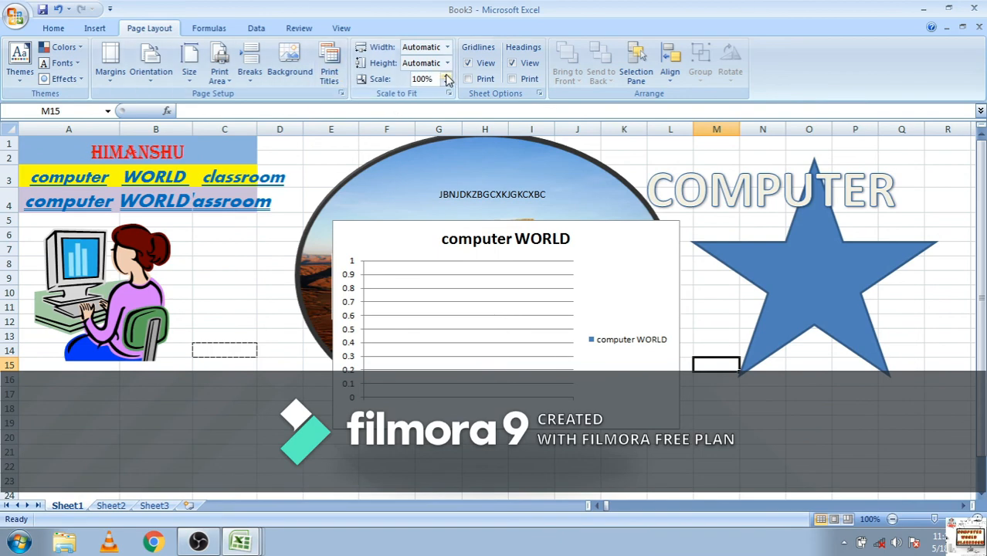
Browse the Recently Used, Financial, Logical, Text, Date & Time, Lookup & Reference, Math & Trig and More Functions lists, plus the Data commands
click(209, 29)
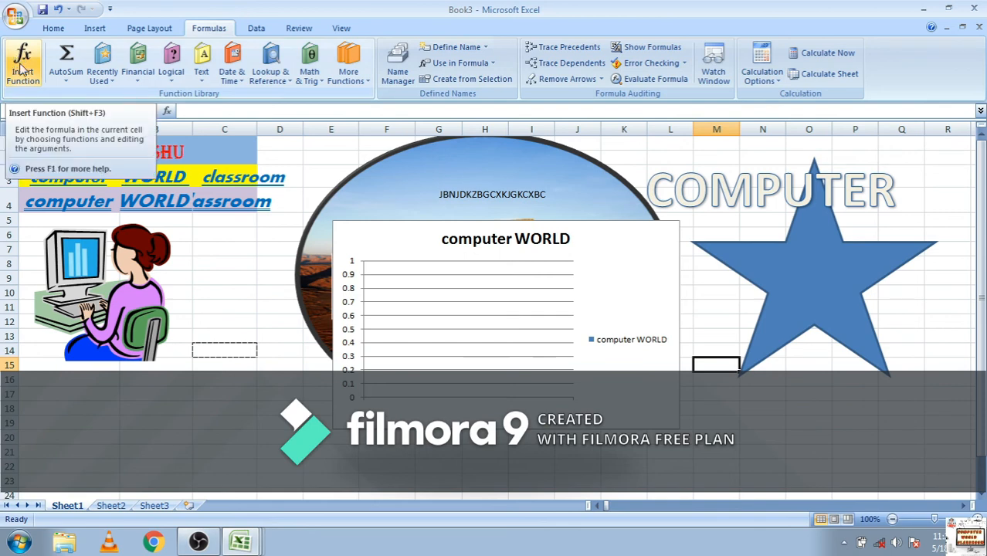
click(103, 77)
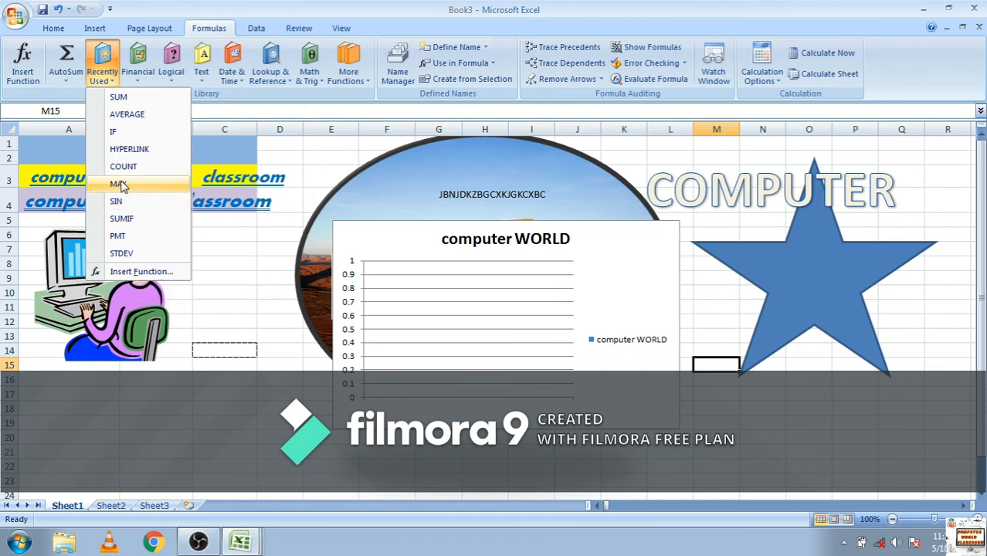
click(137, 75)
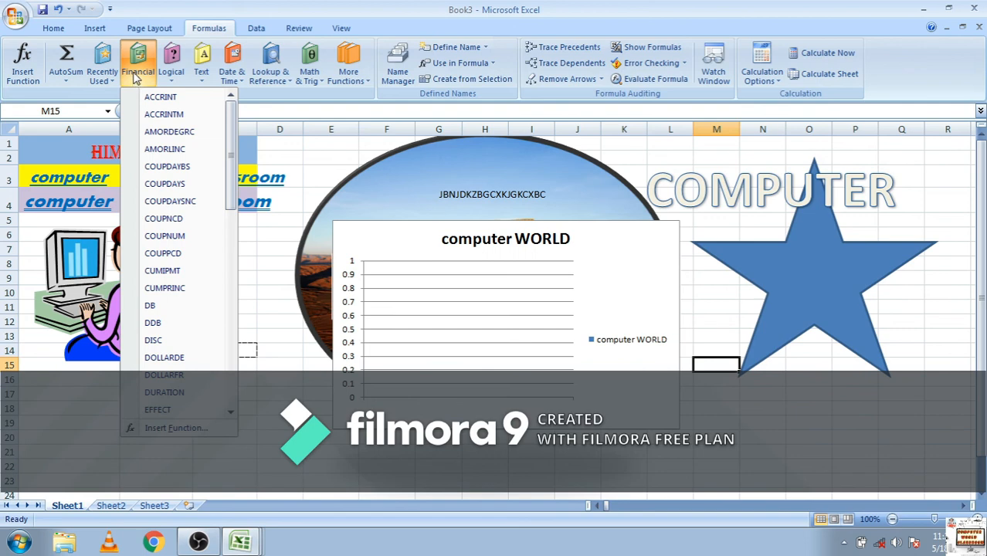
click(178, 69)
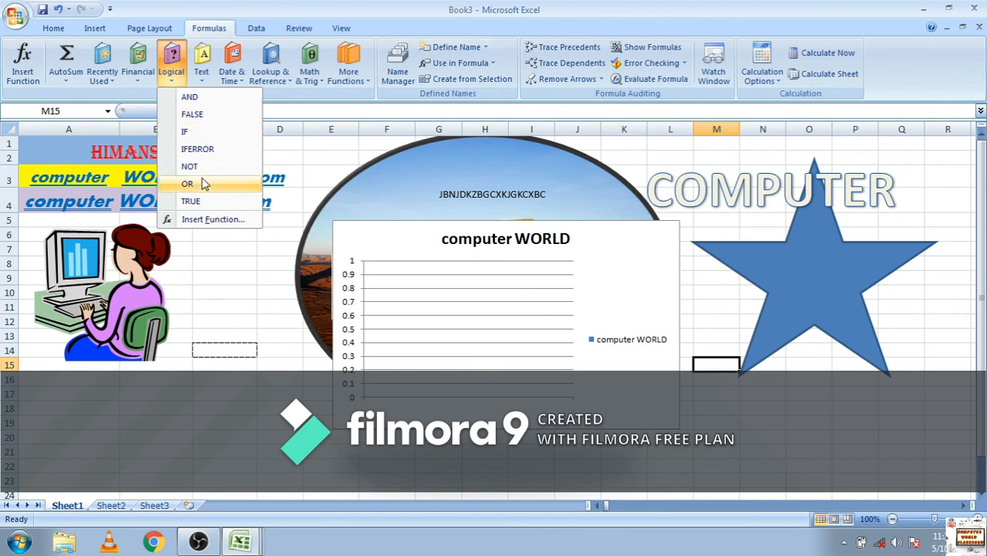
click(202, 73)
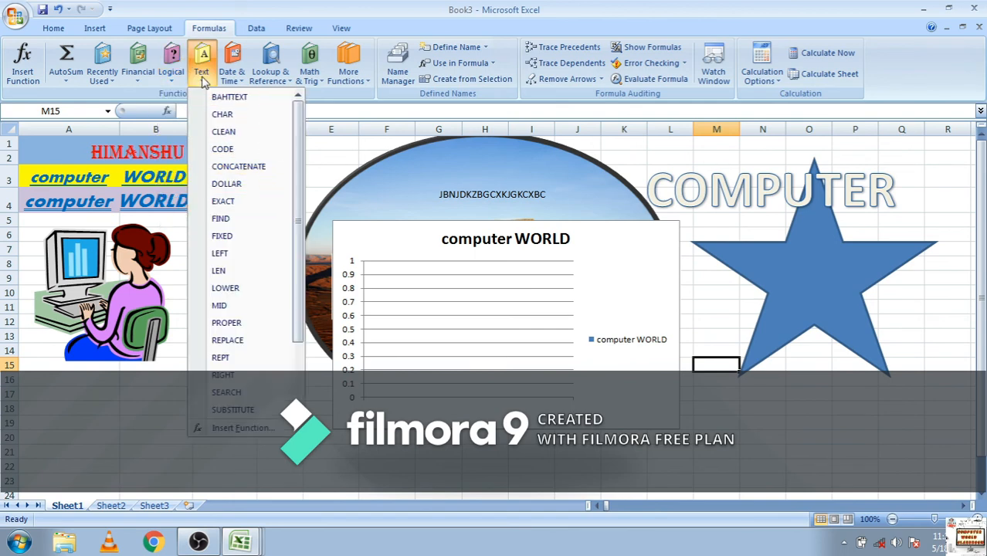
click(240, 63)
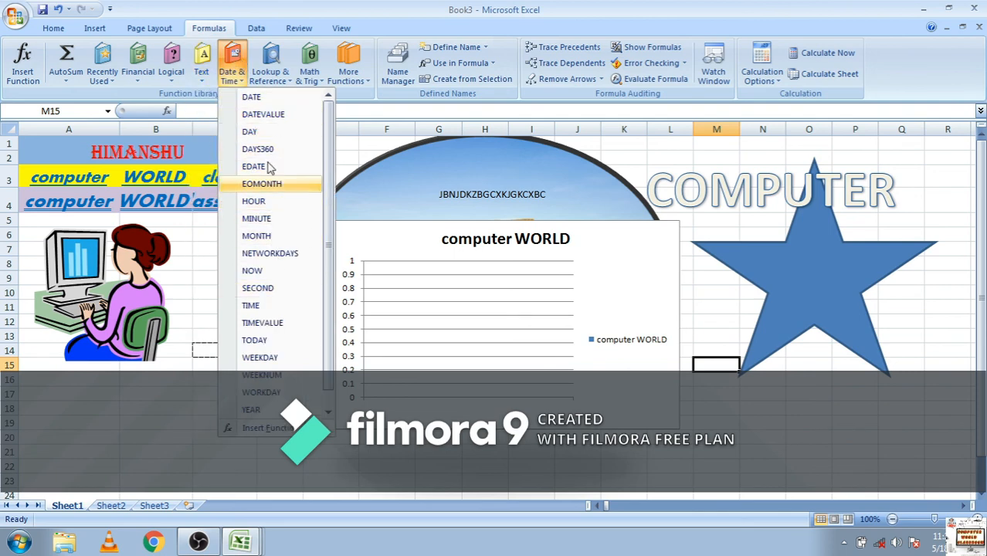
click(272, 77)
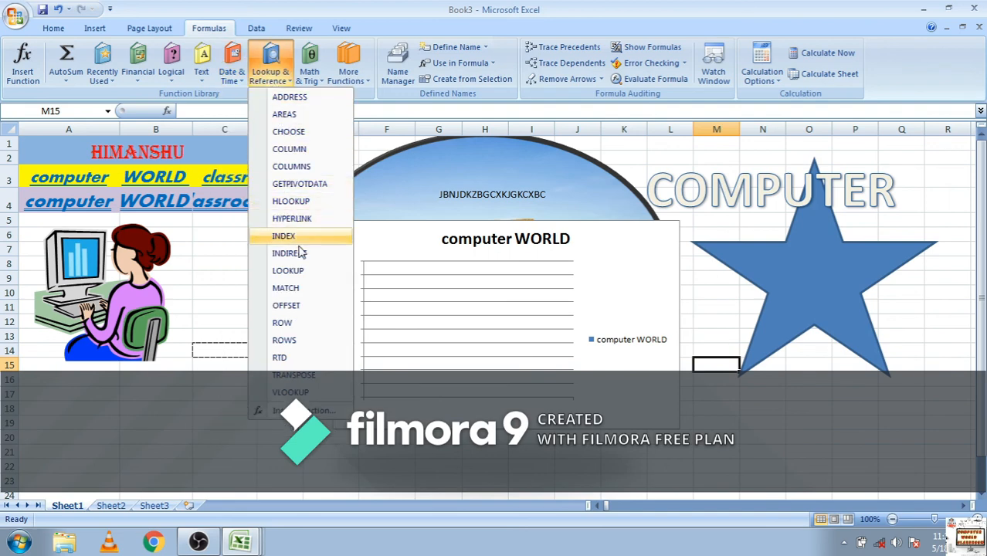
click(312, 77)
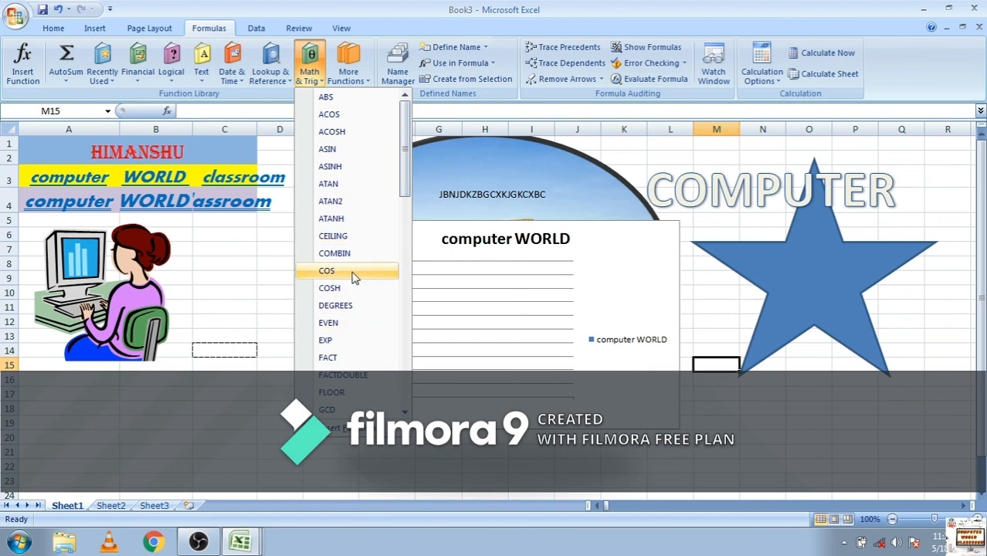
click(349, 70)
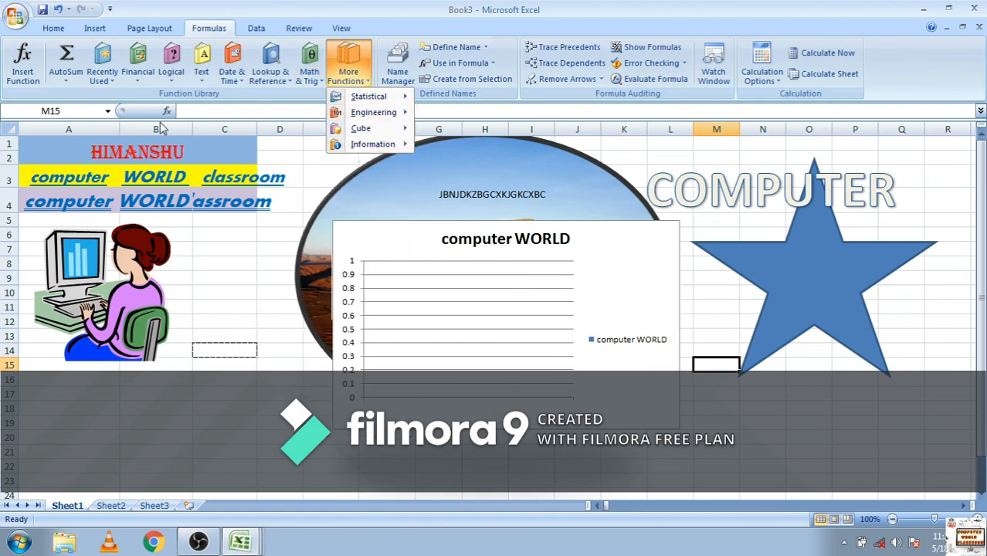
click(514, 187)
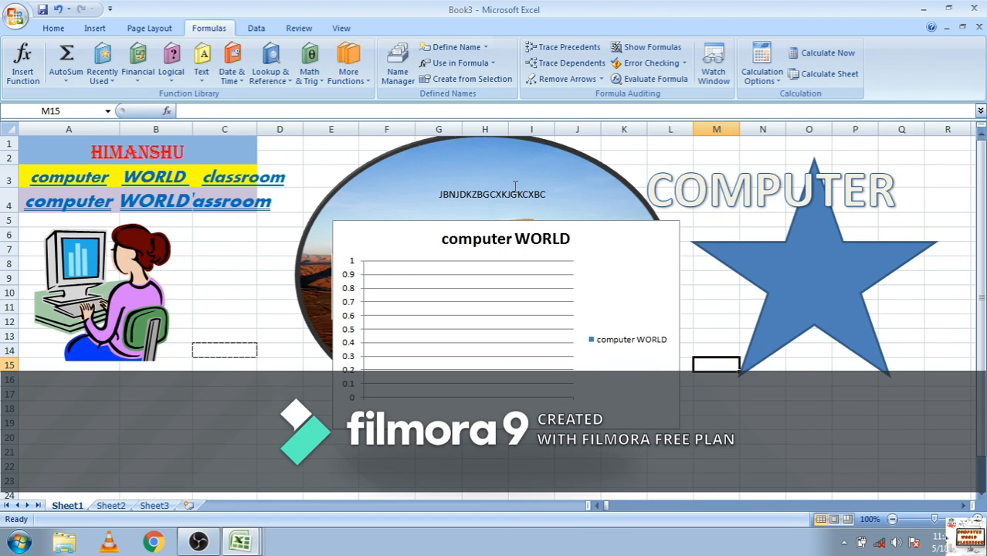
click(271, 66)
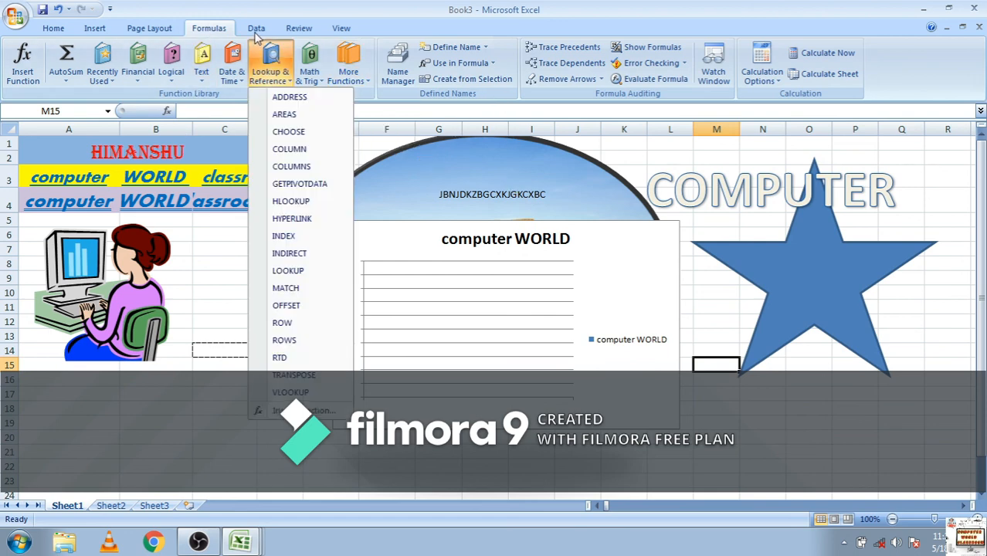
click(257, 34)
click(256, 30)
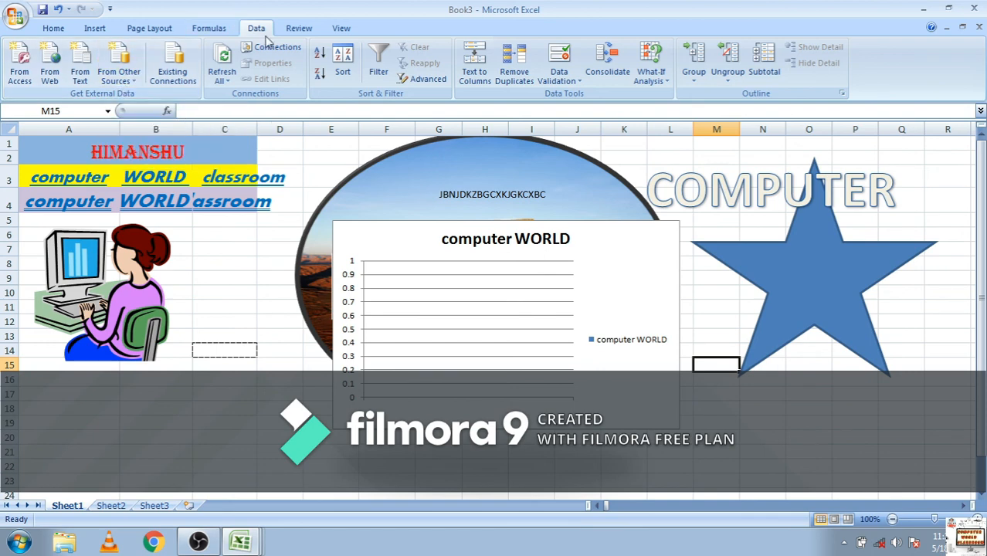
Select cell B18 and open the Research pane from the proofing tools
click(298, 29)
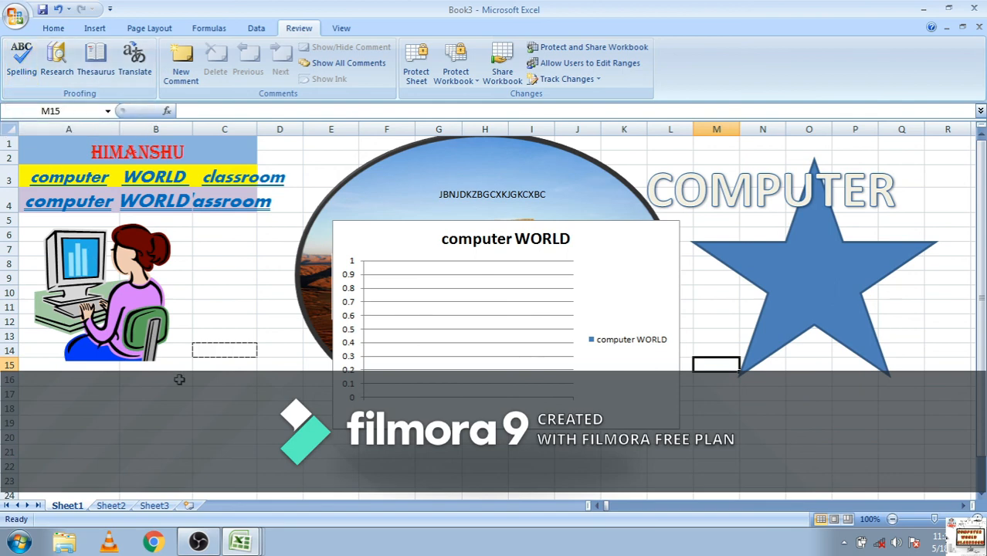
click(127, 411)
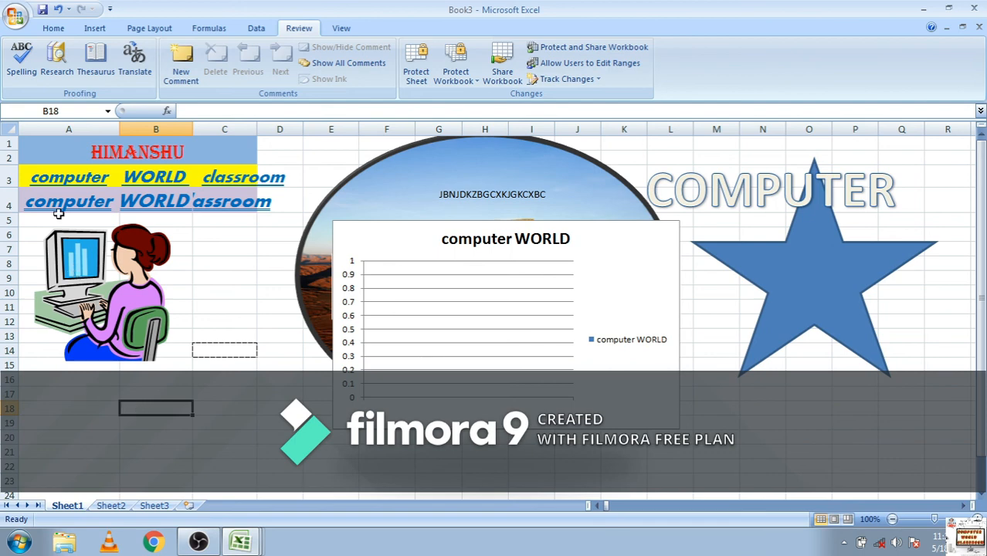
click(57, 72)
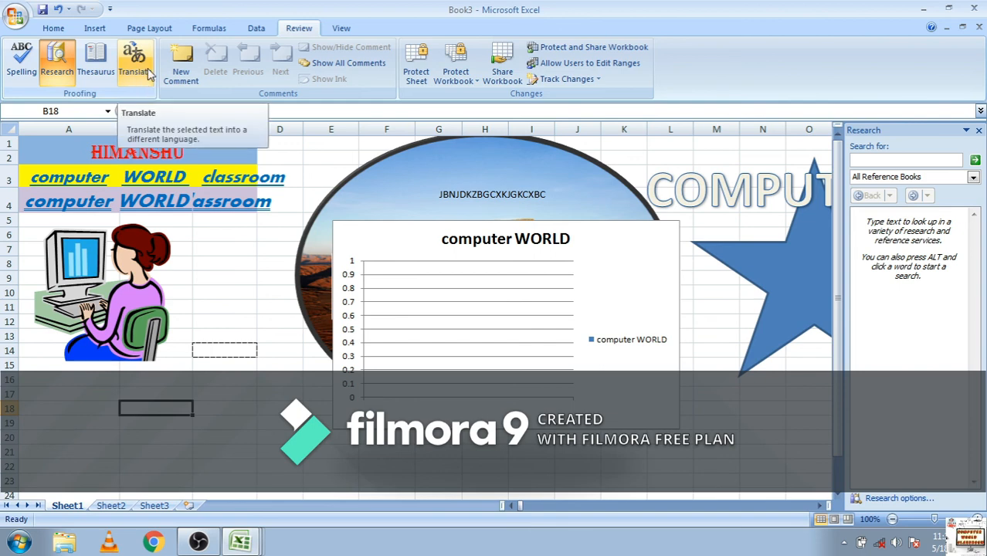
Add a comment reading "HIII GUSY" to cell B18, close it, and reselect the cell to display the comment
click(178, 71)
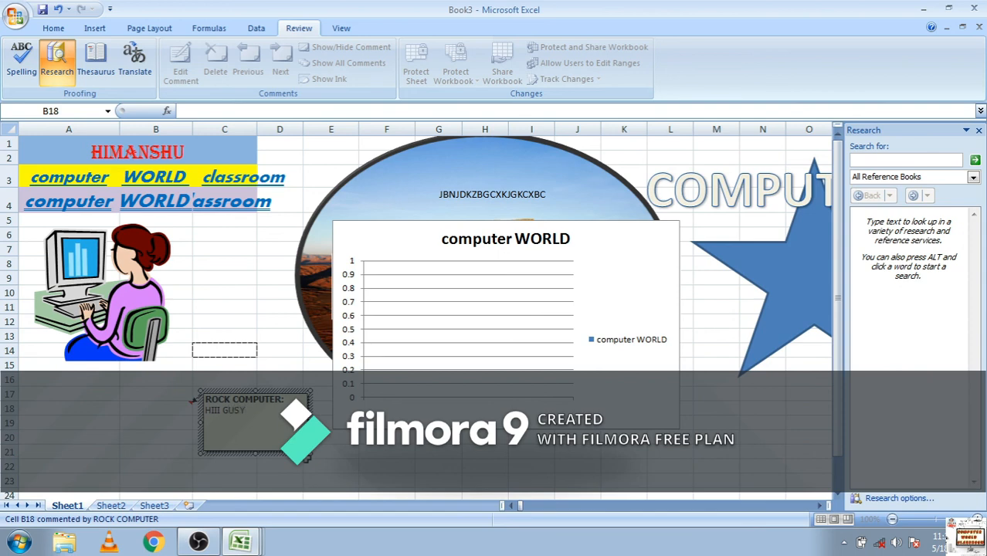
click(386, 460)
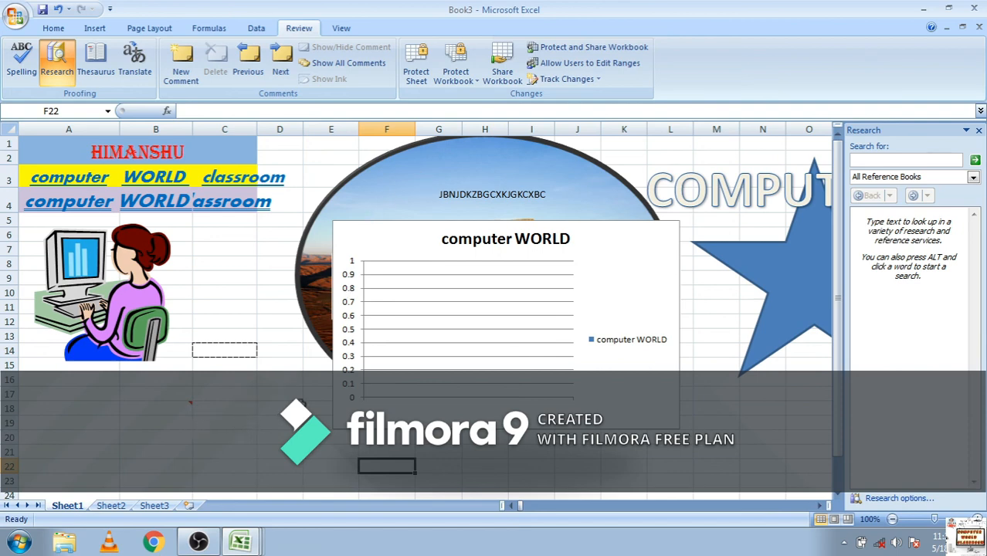
click(254, 397)
click(184, 405)
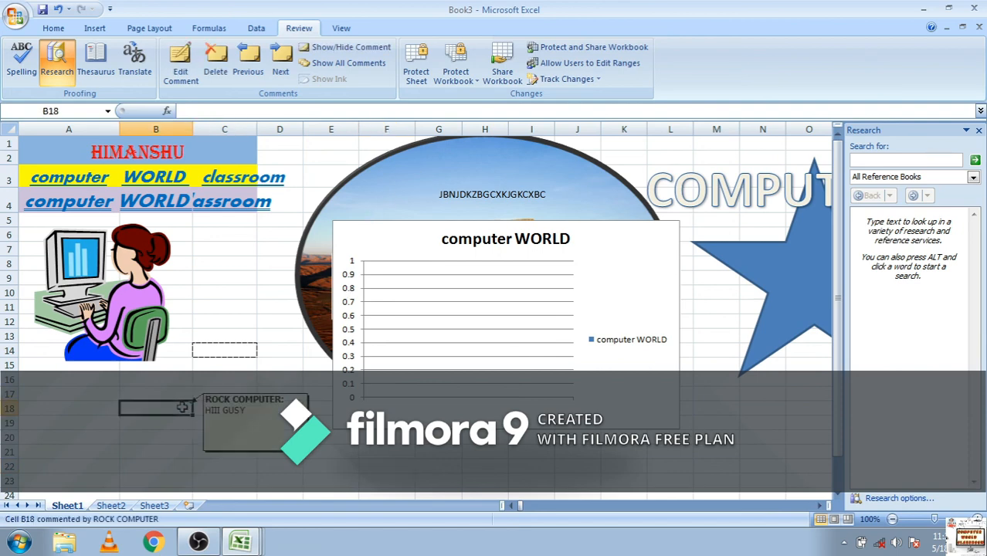
Delete the comment from cell B18
click(186, 448)
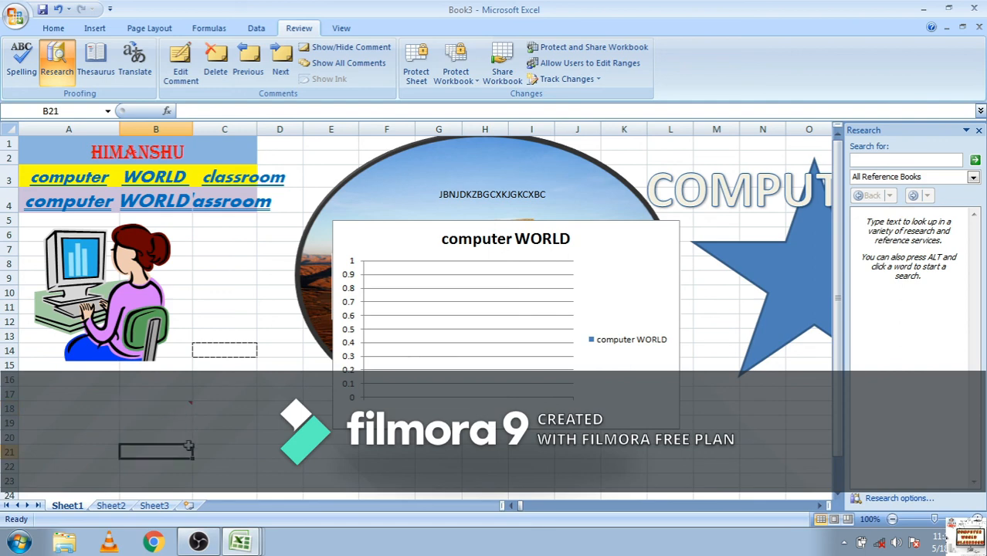
click(178, 405)
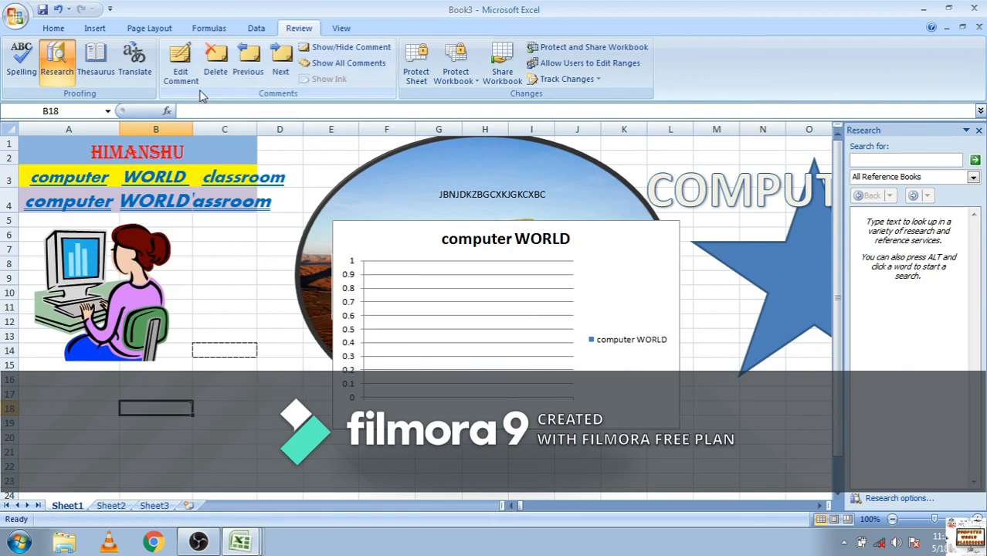
click(217, 76)
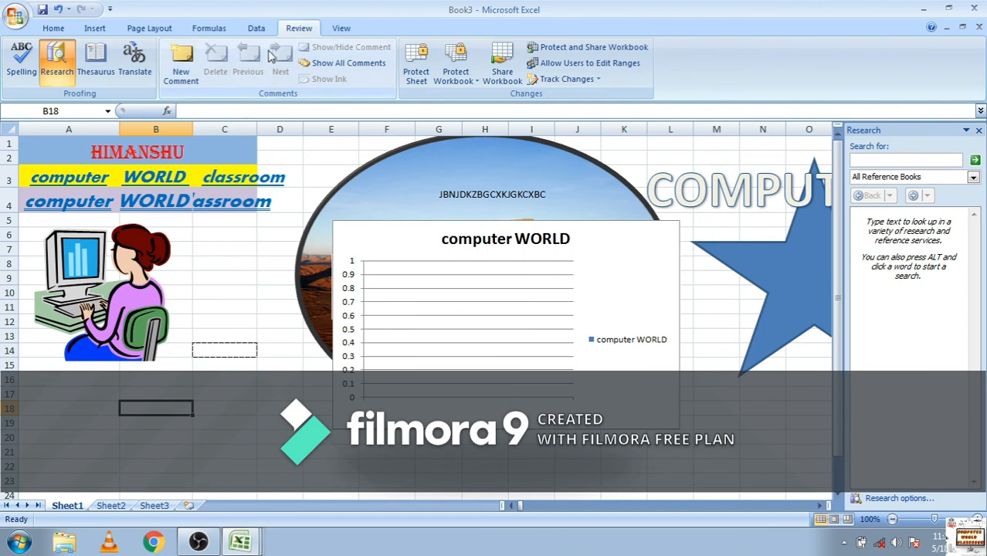
Preview the worksheet in Page Layout and Page Break Preview views, dismissing the welcome dialog, and return to Normal view
click(341, 28)
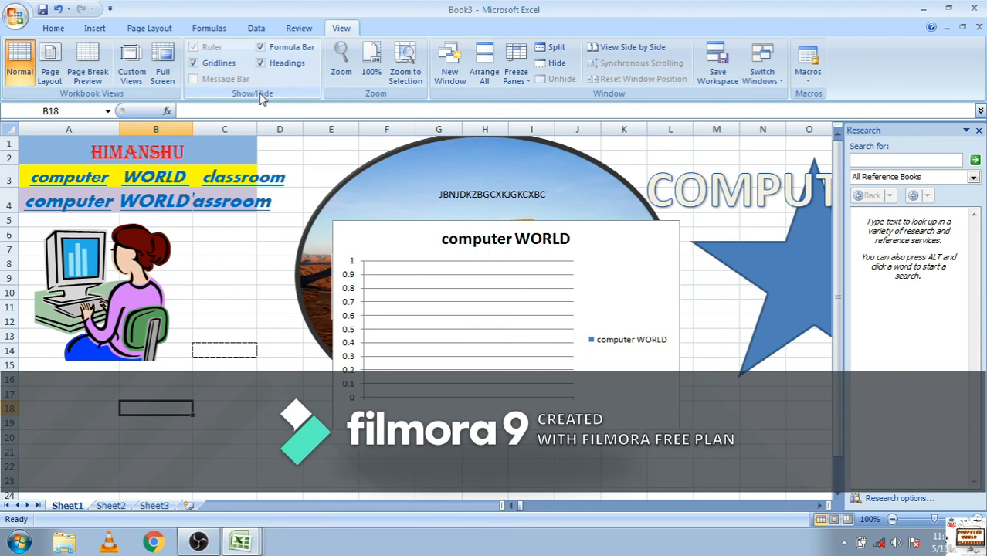
click(53, 65)
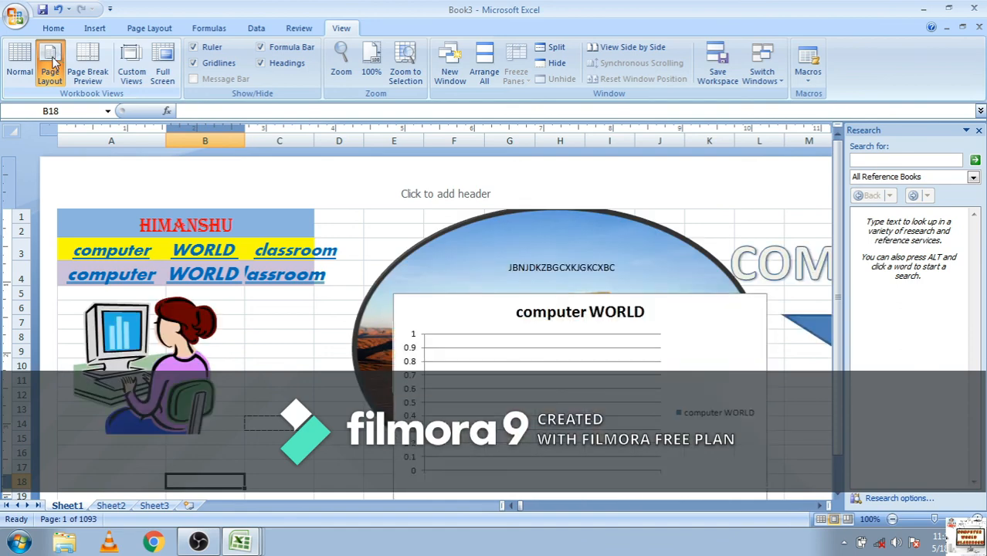
click(97, 74)
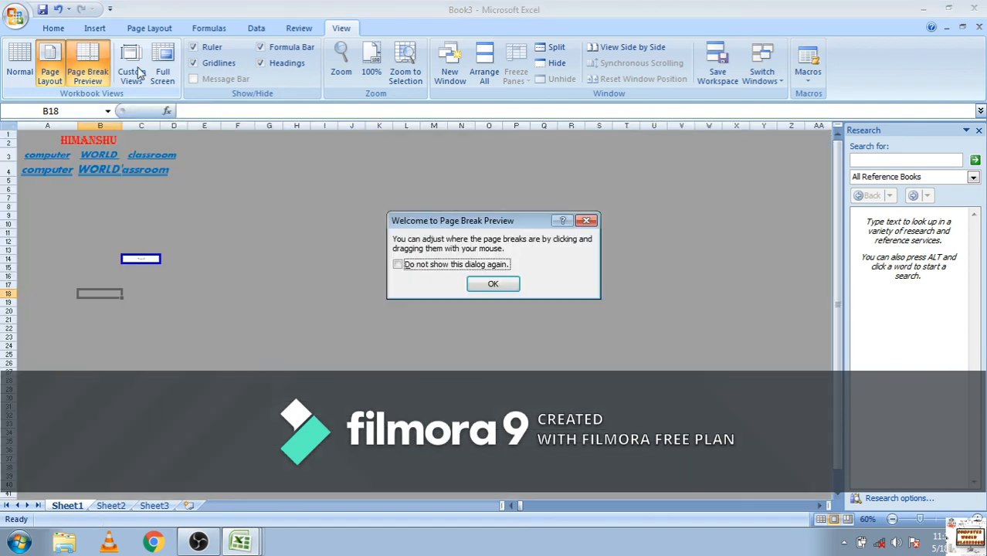
click(505, 283)
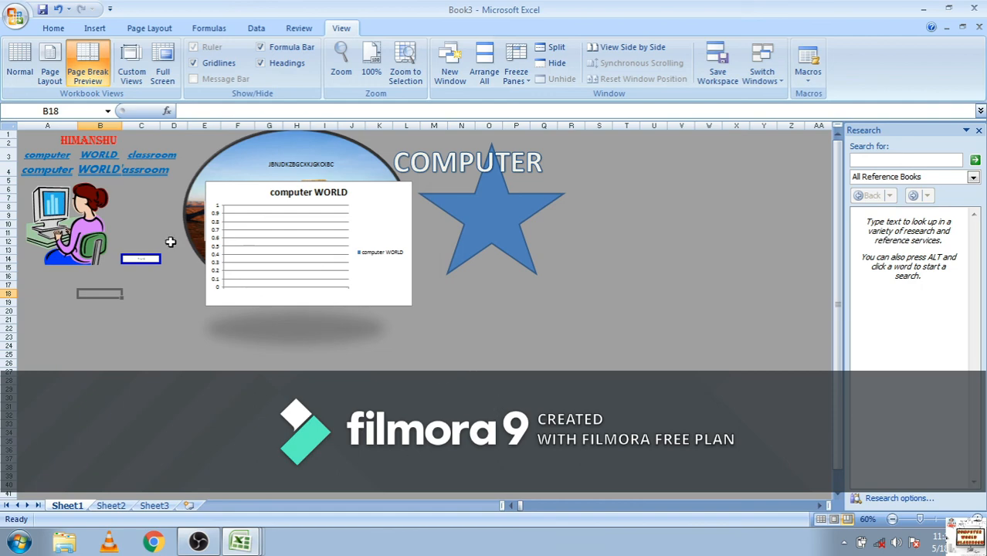
click(20, 71)
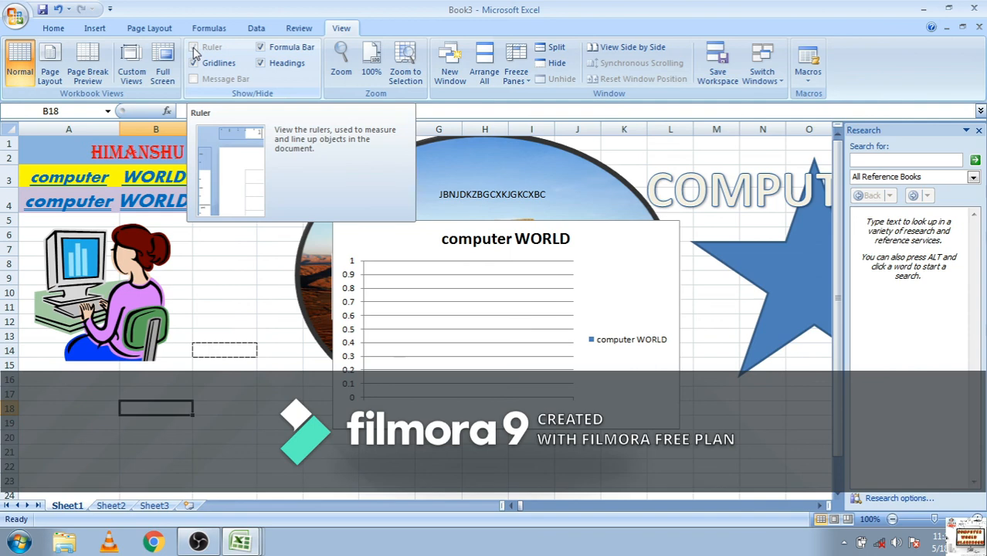
Select column B, toggle the worksheet gridlines off and on to demonstrate them, and leave them hidden
click(230, 307)
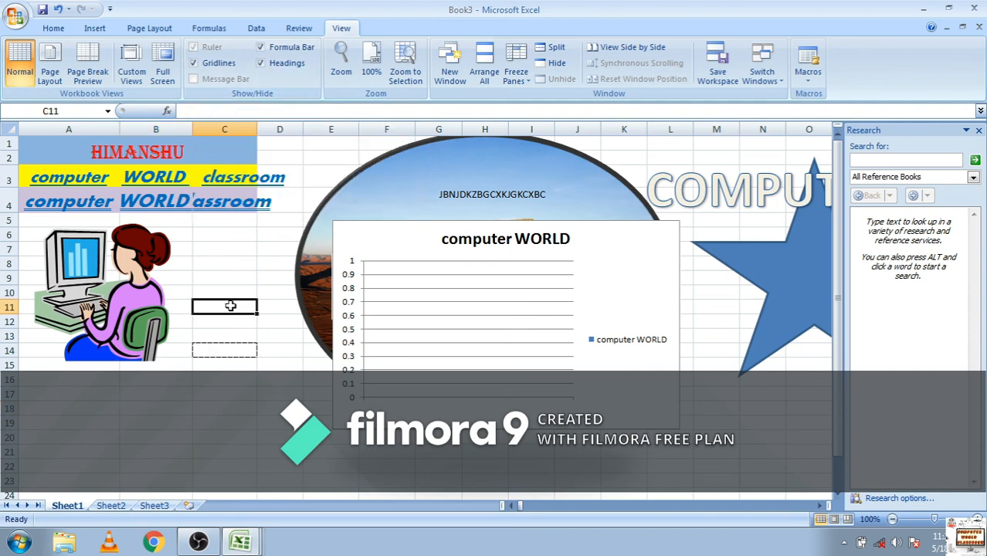
click(179, 125)
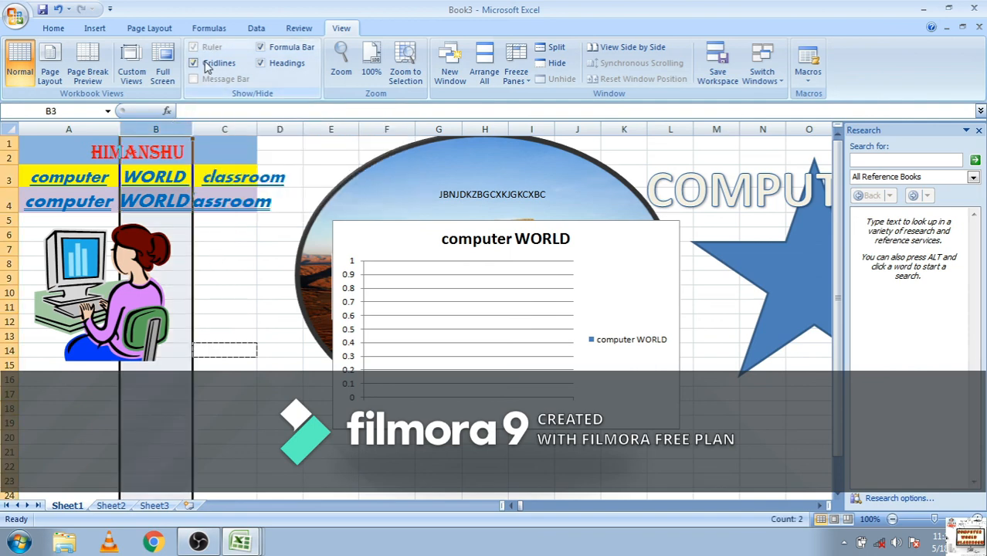
click(207, 66)
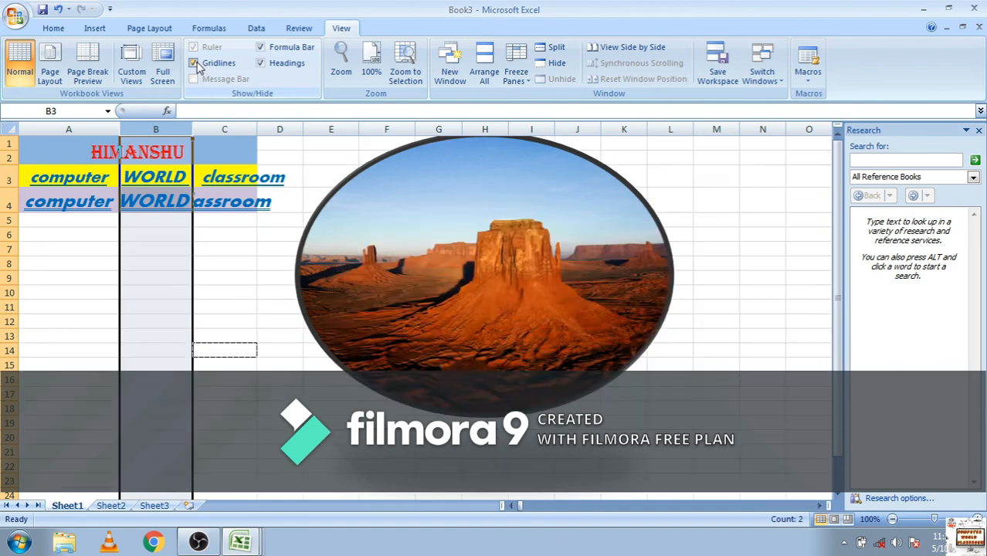
click(198, 66)
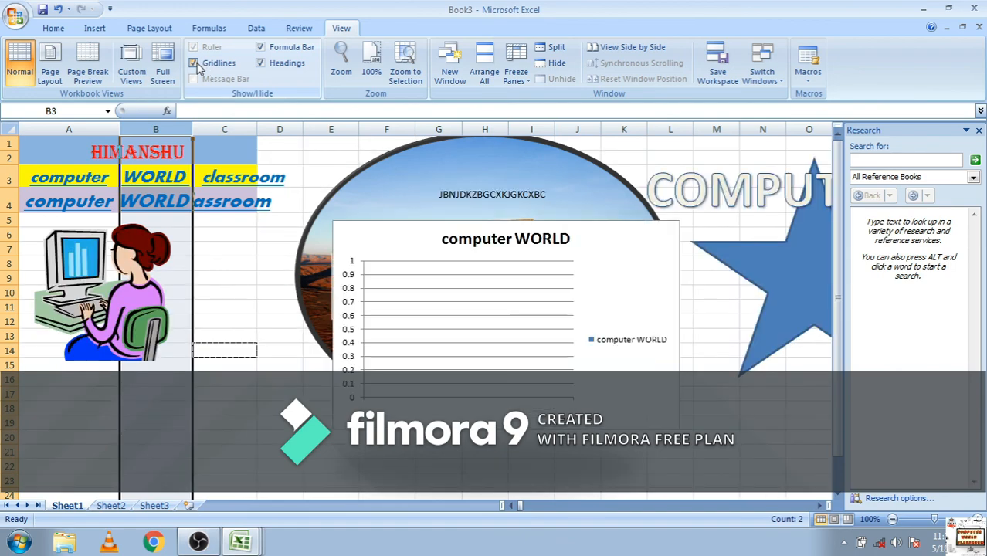
click(198, 66)
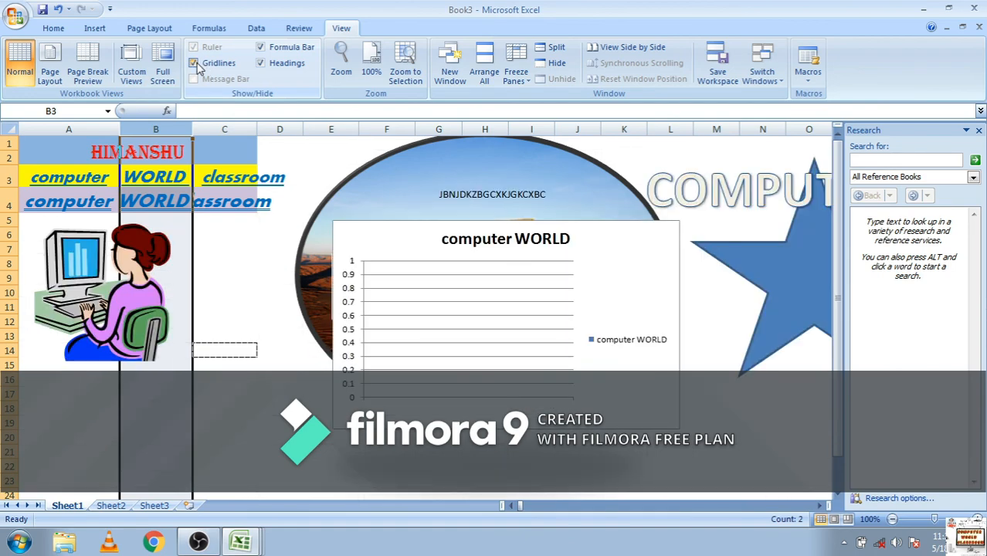
click(197, 66)
click(198, 67)
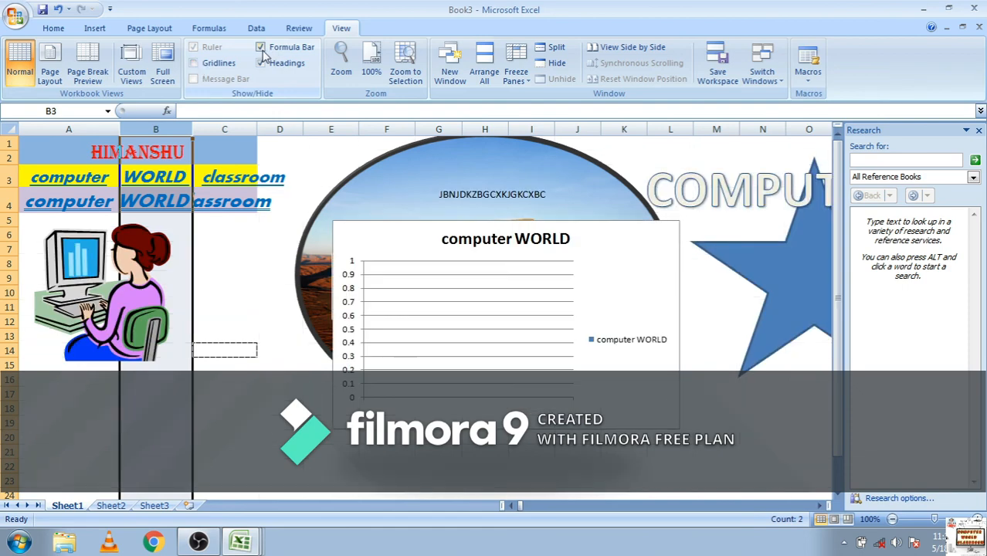